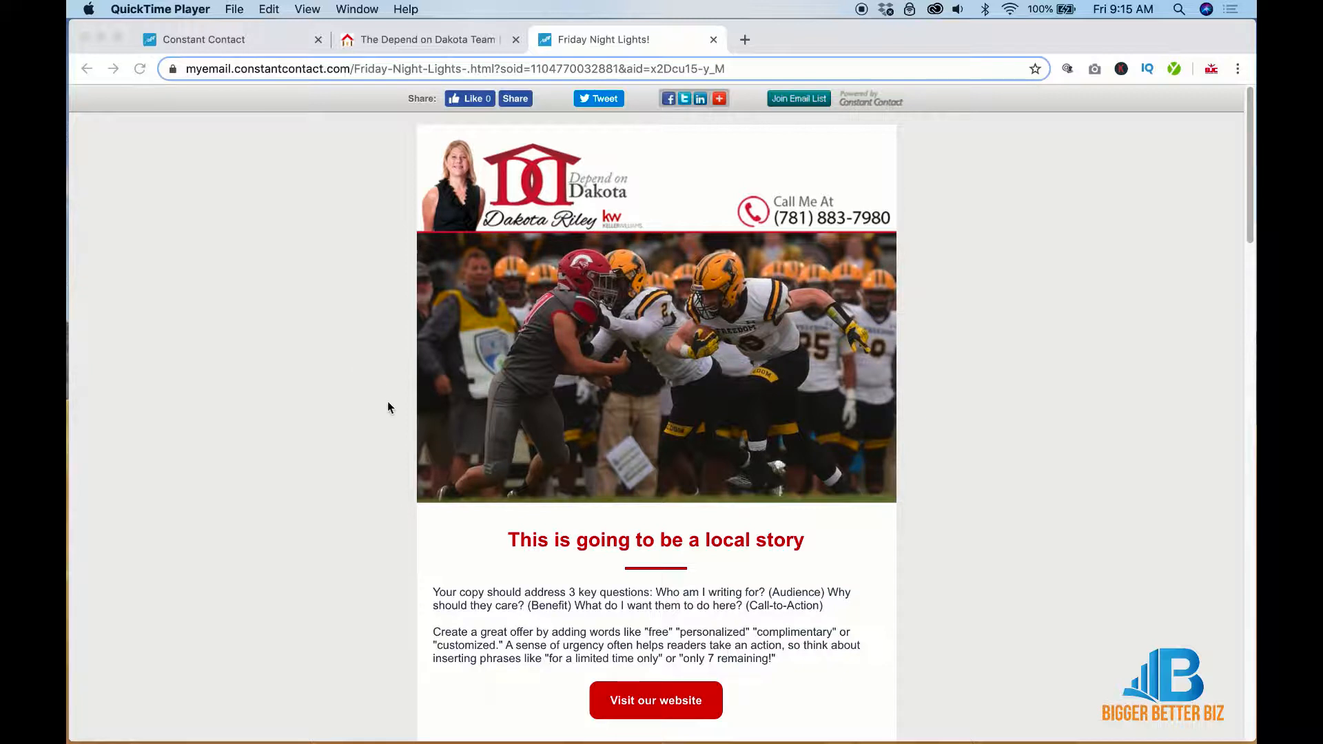
Scroll through the published Friday Night Lights realtor newsletter to review its layout
scroll(388, 406, down, 3)
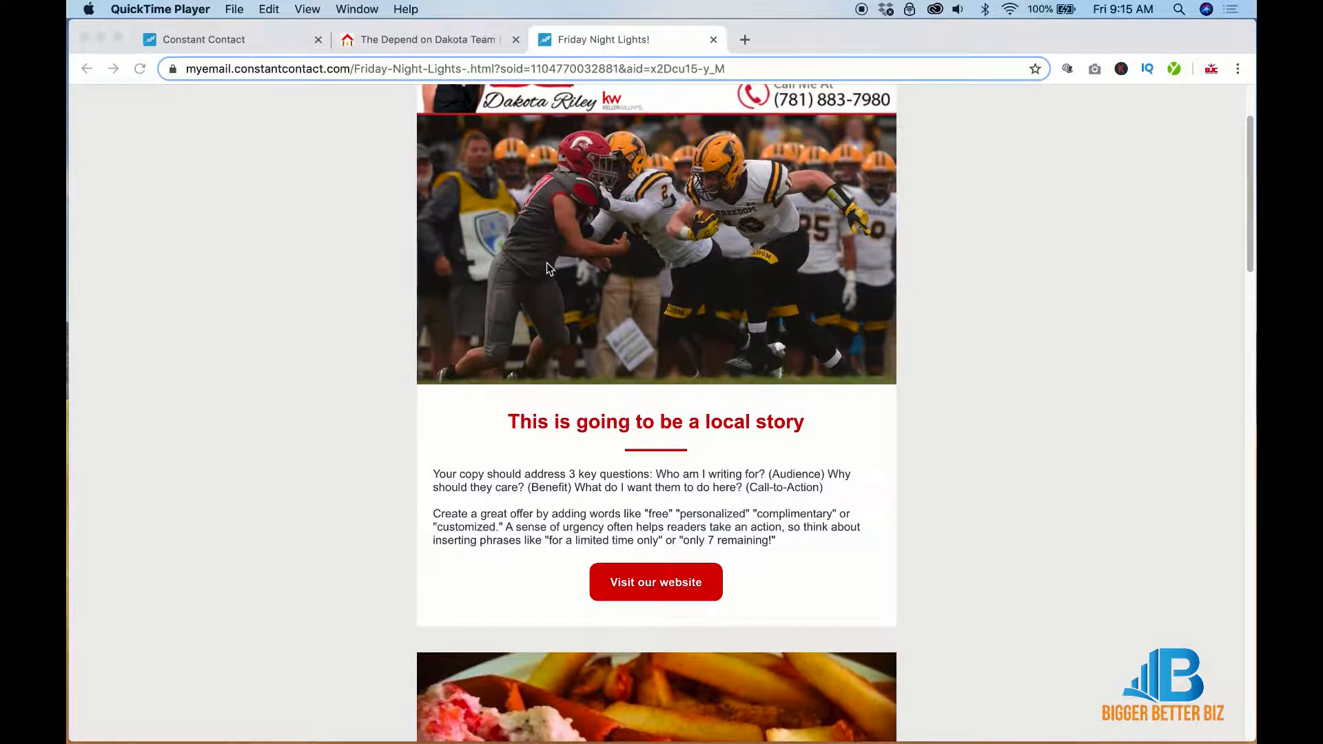
scroll(548, 265, down, 13)
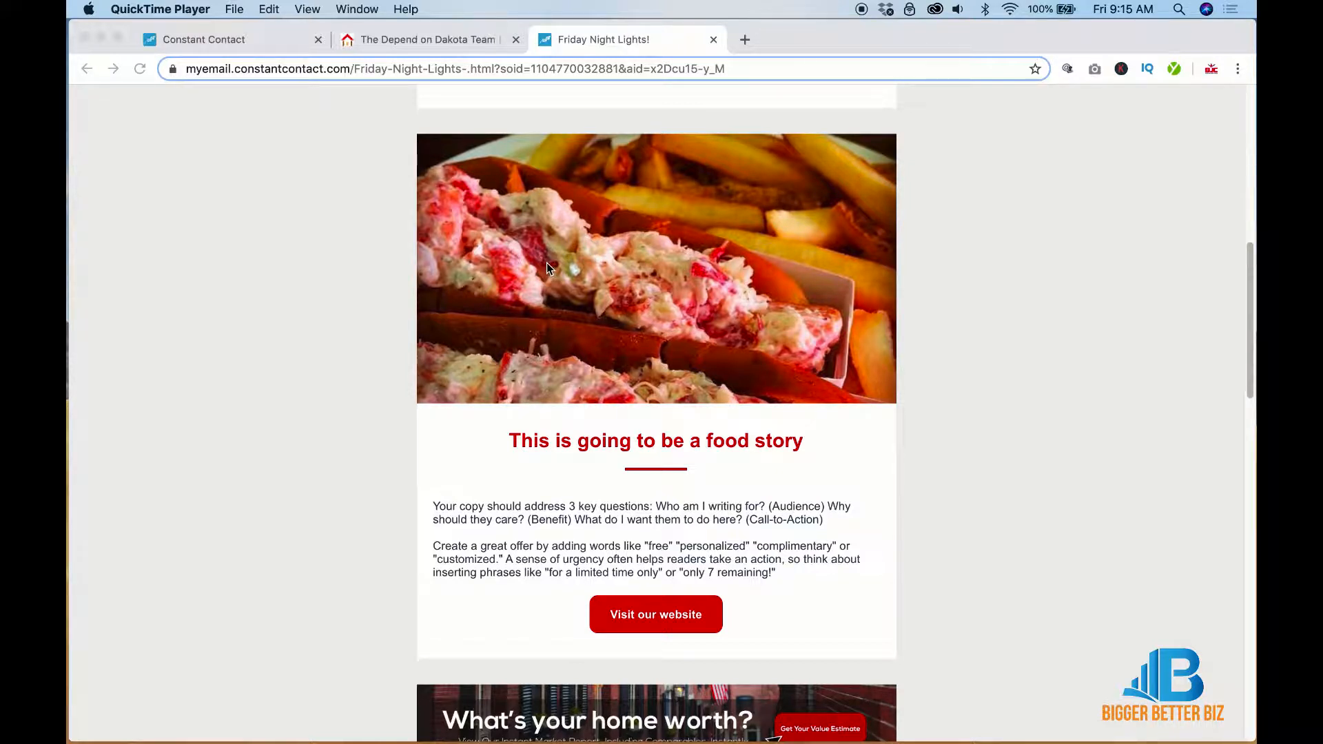
scroll(547, 267, down, 7)
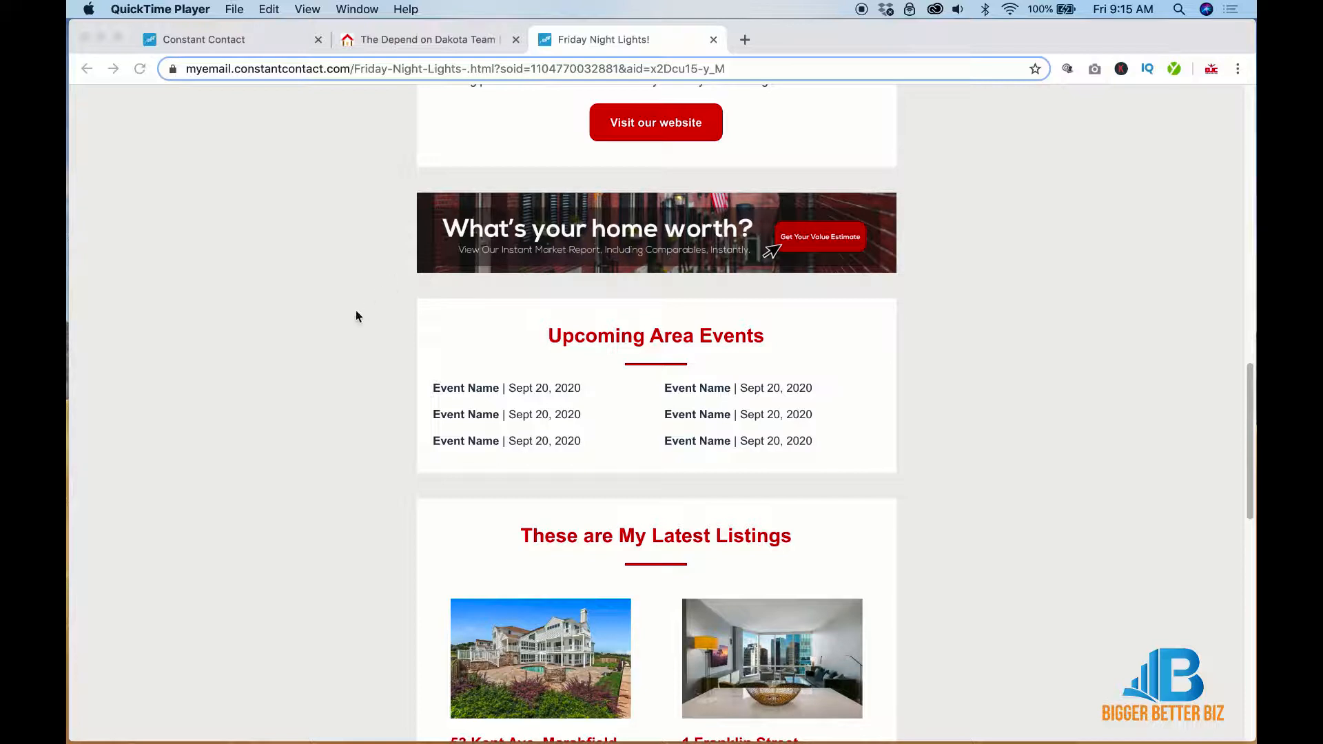
scroll(355, 317, down, 1)
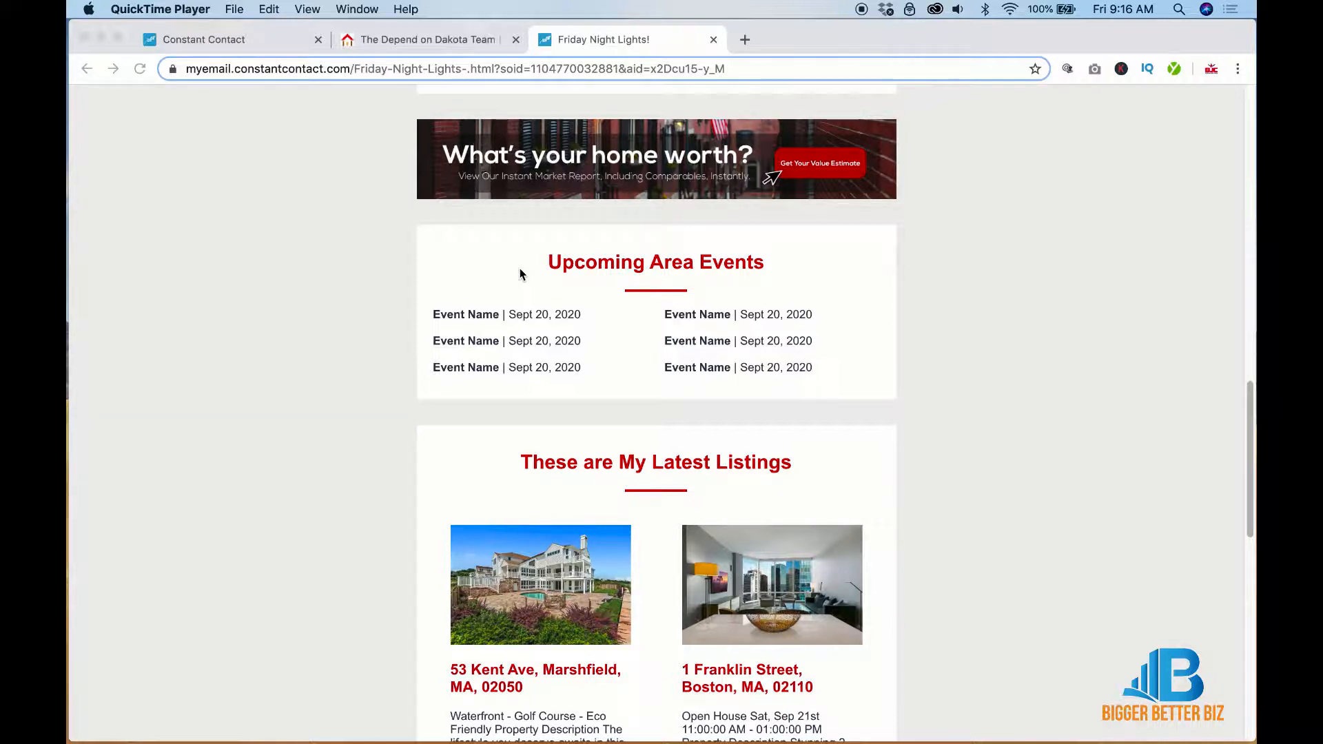
scroll(519, 270, down, 4)
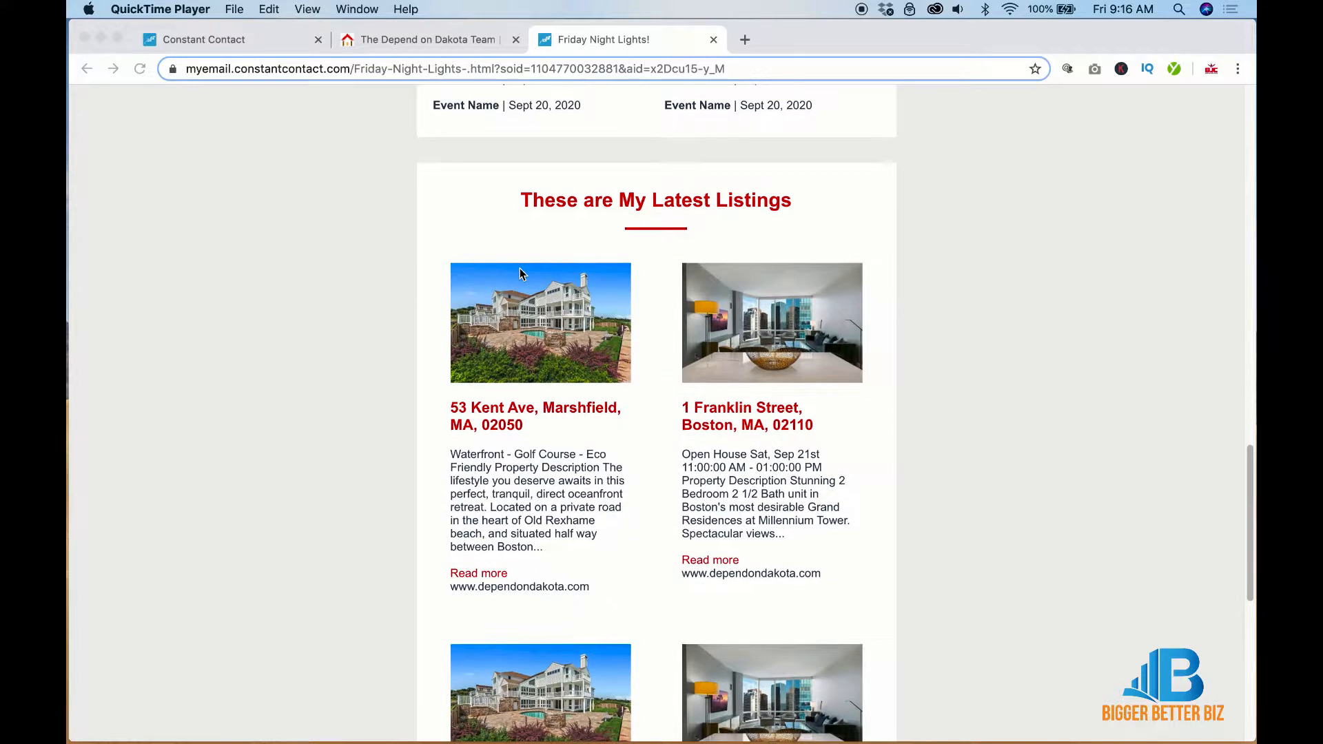
scroll(362, 475, down, 2)
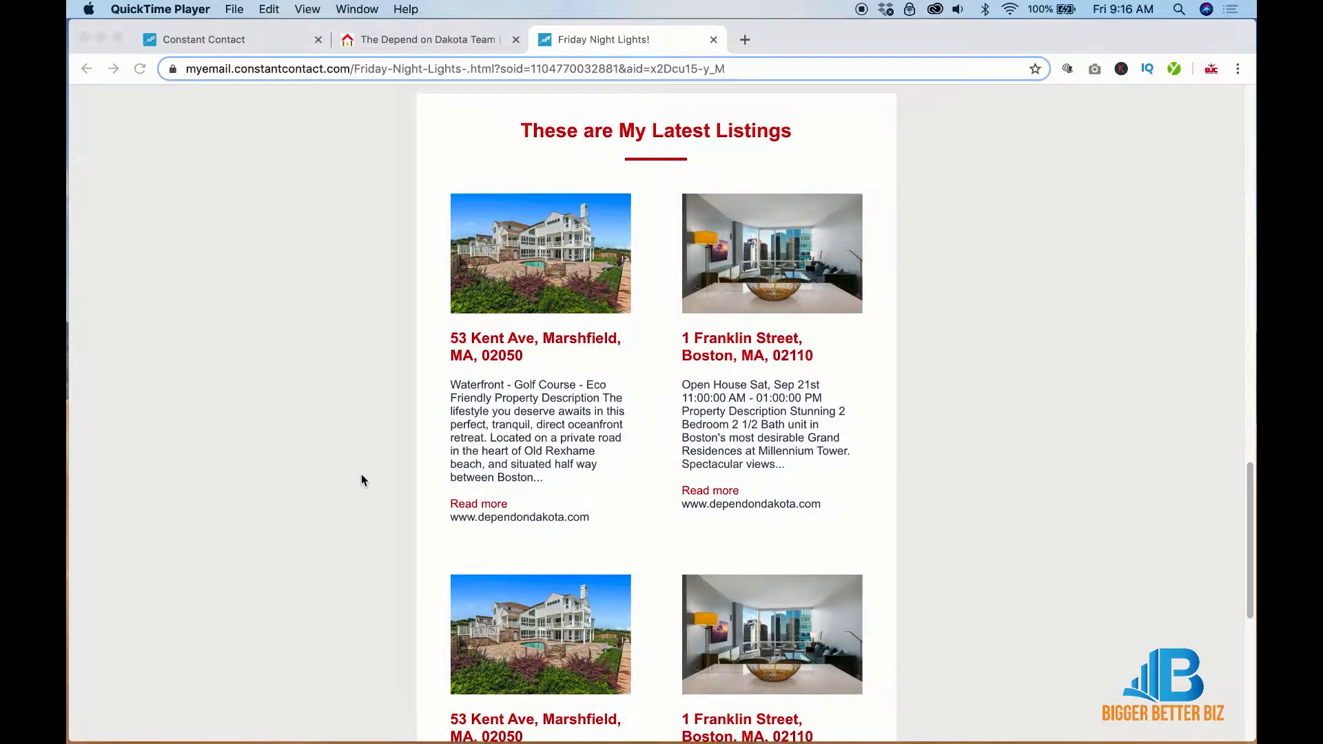
scroll(361, 474, down, 1)
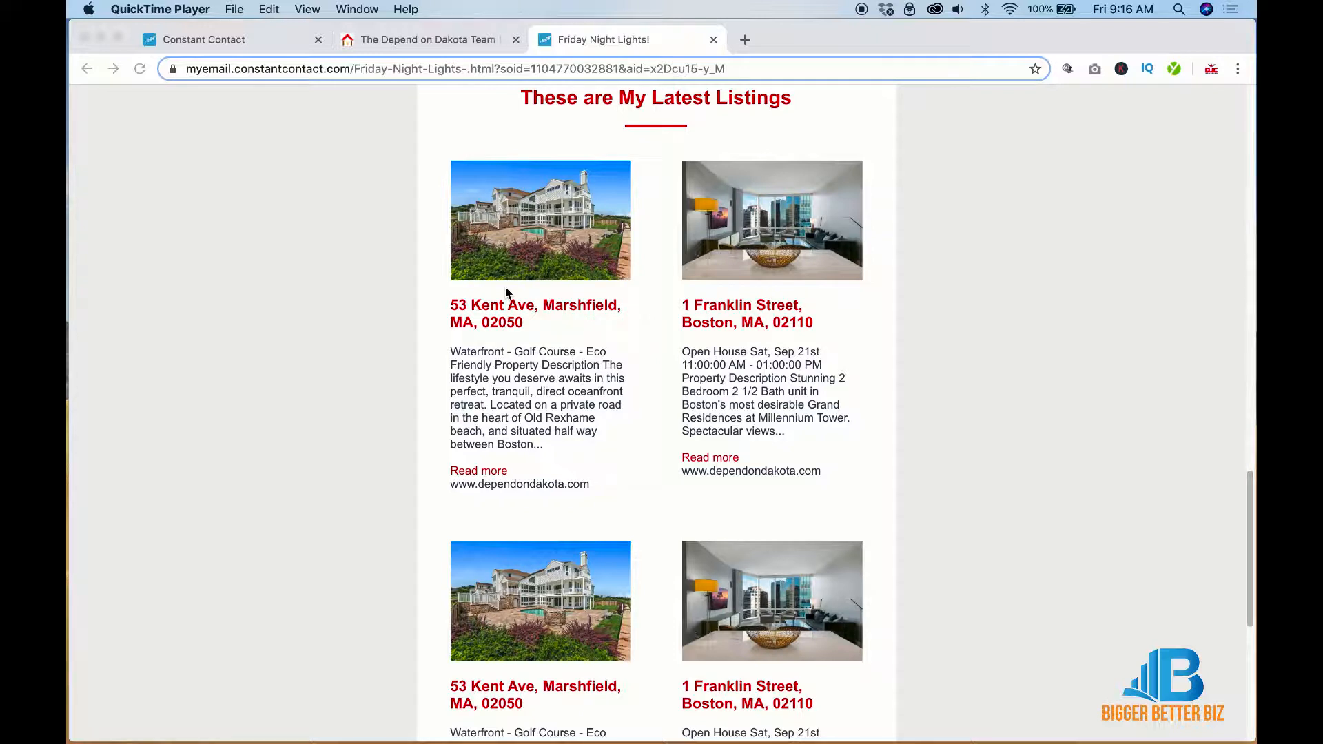
scroll(507, 293, down, 7)
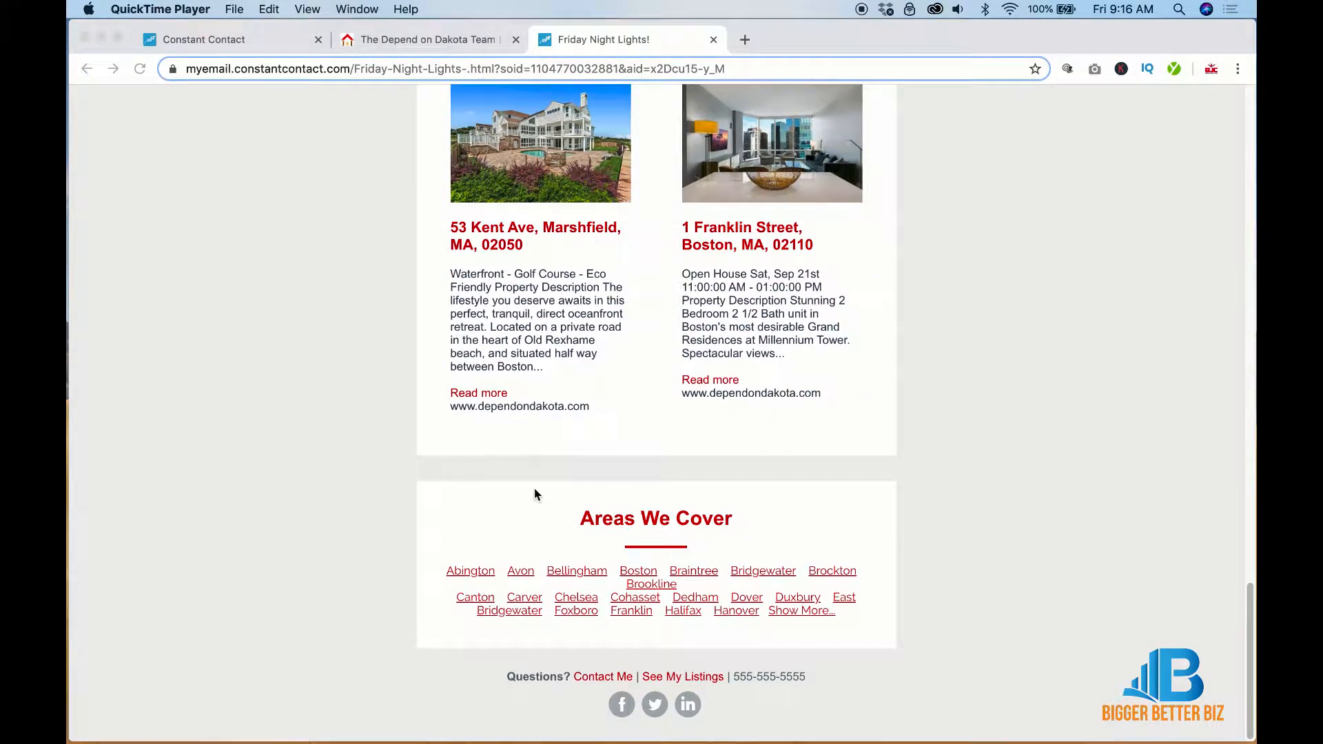
scroll(535, 493, up, 15)
scroll(535, 494, up, 10)
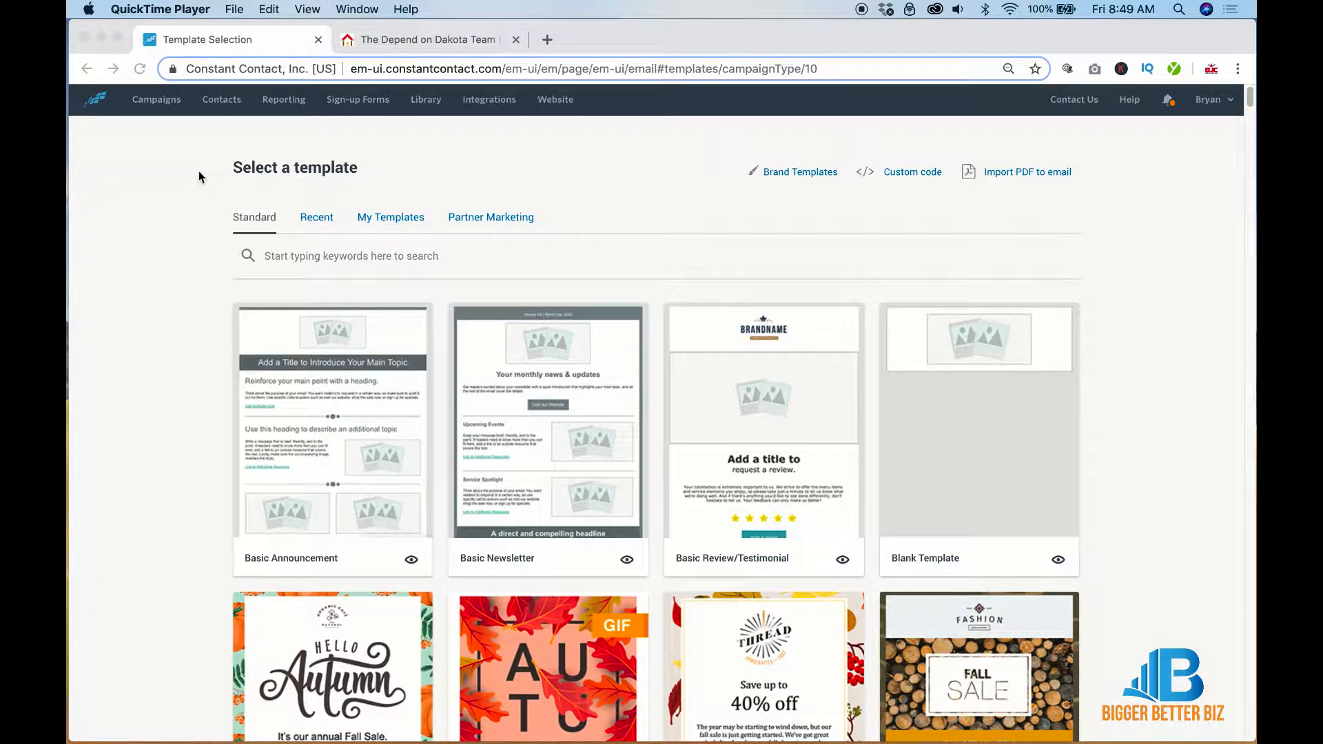
Start a new email from the B2B Welcome template in the template gallery
scroll(654, 280, down, 5)
click(654, 280)
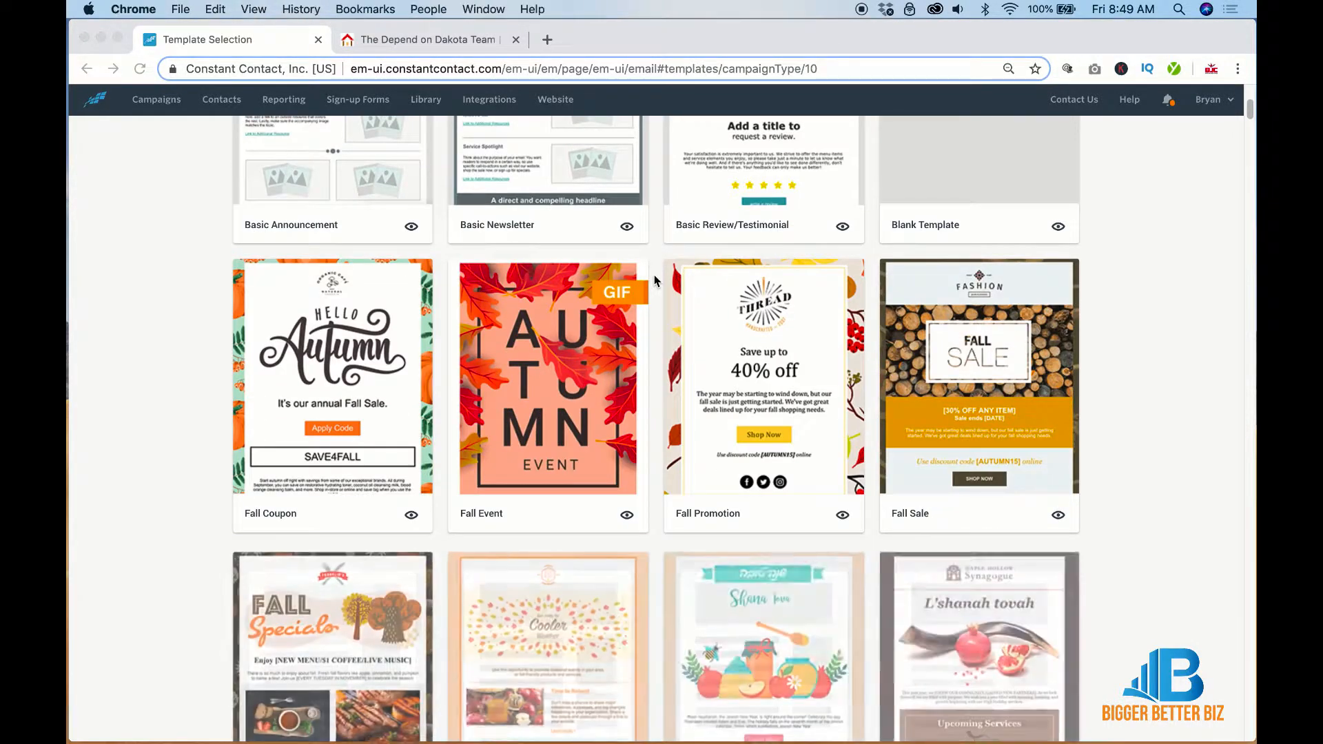
scroll(655, 280, down, 13)
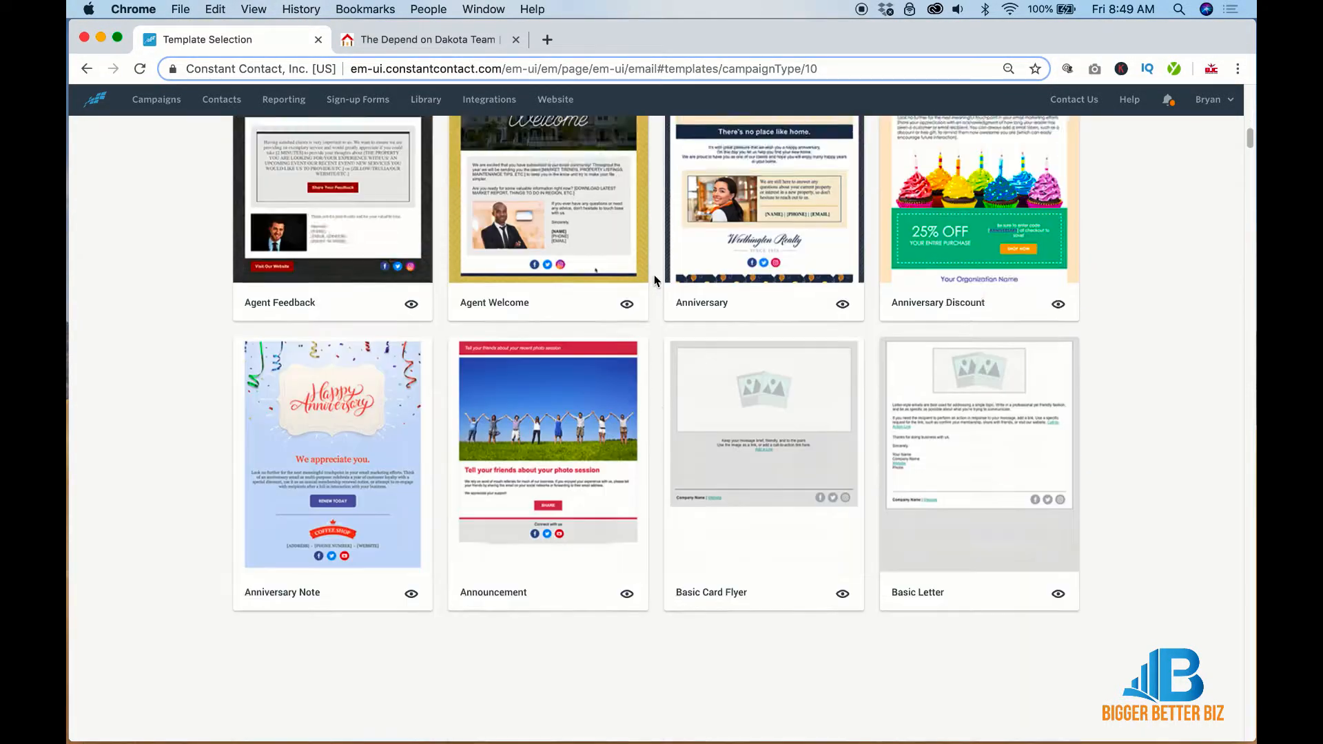
scroll(655, 280, down, 4)
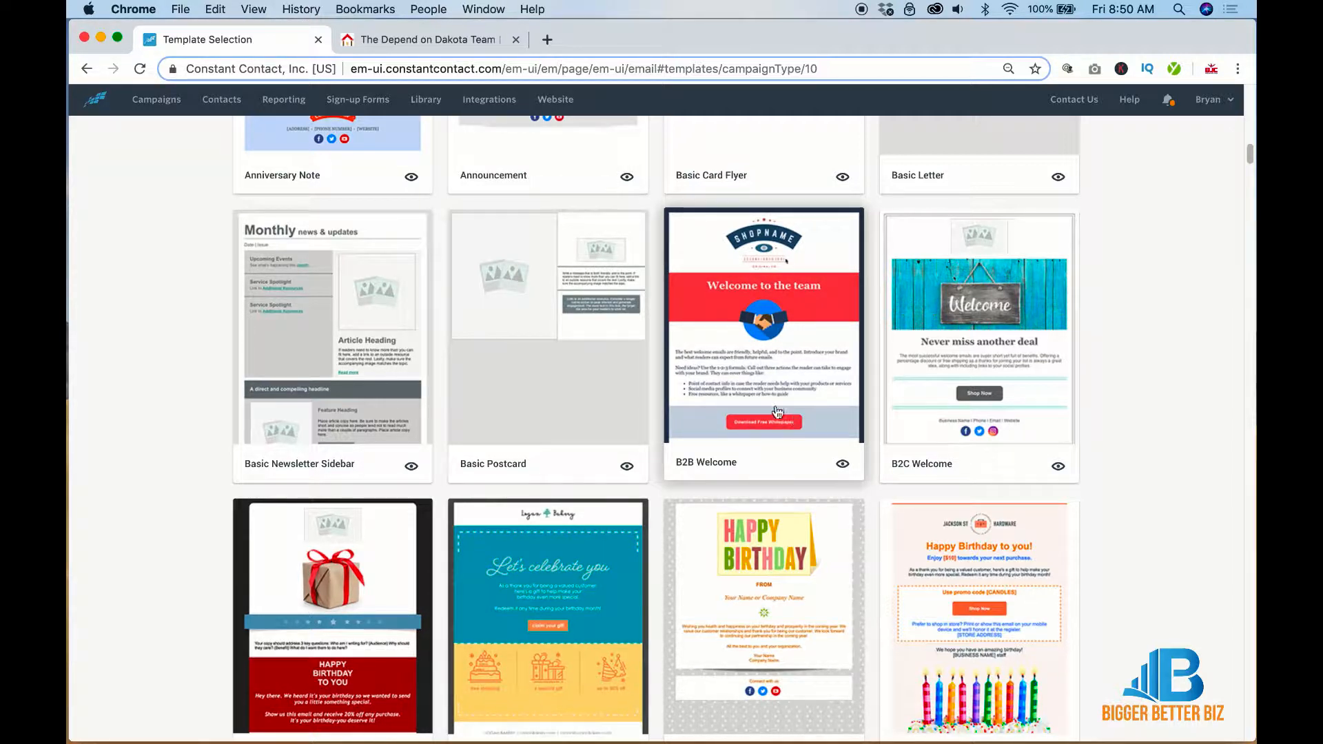
click(767, 372)
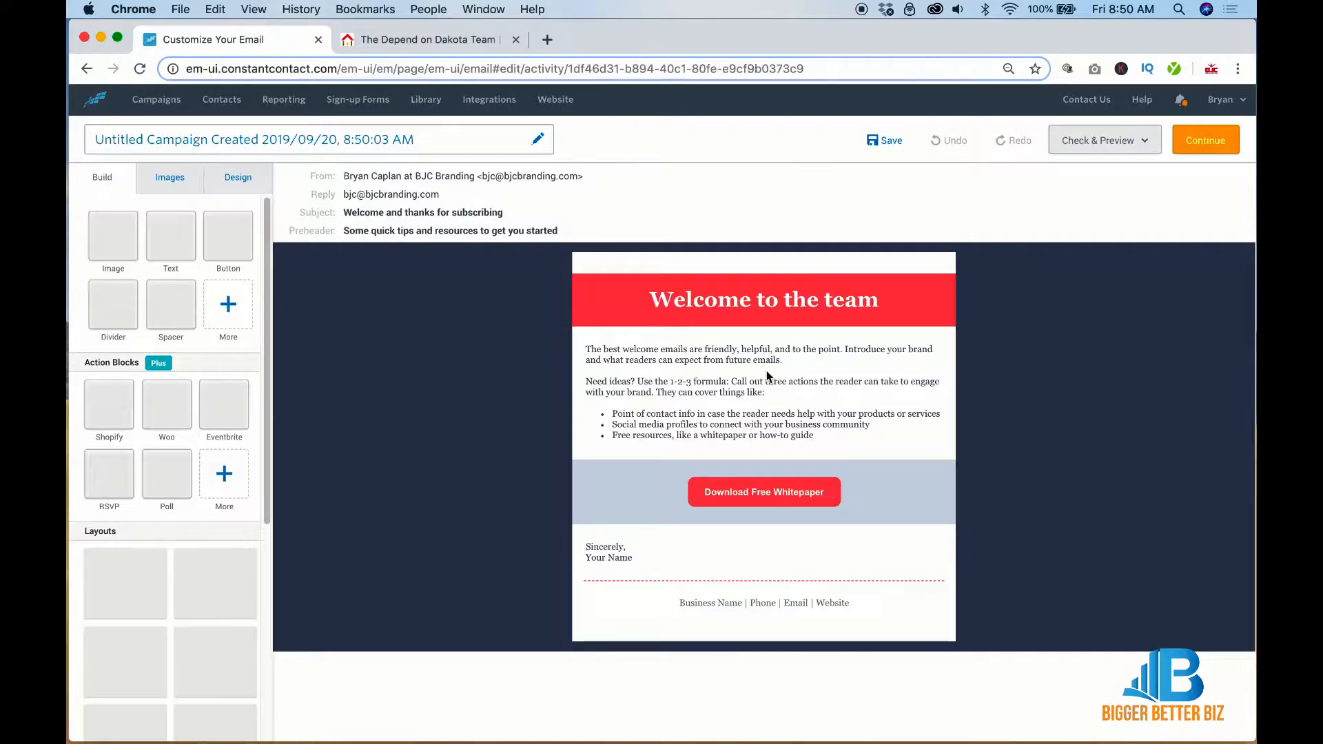
Rename the campaign to 'Sample for Realtors' and save the name
click(437, 135)
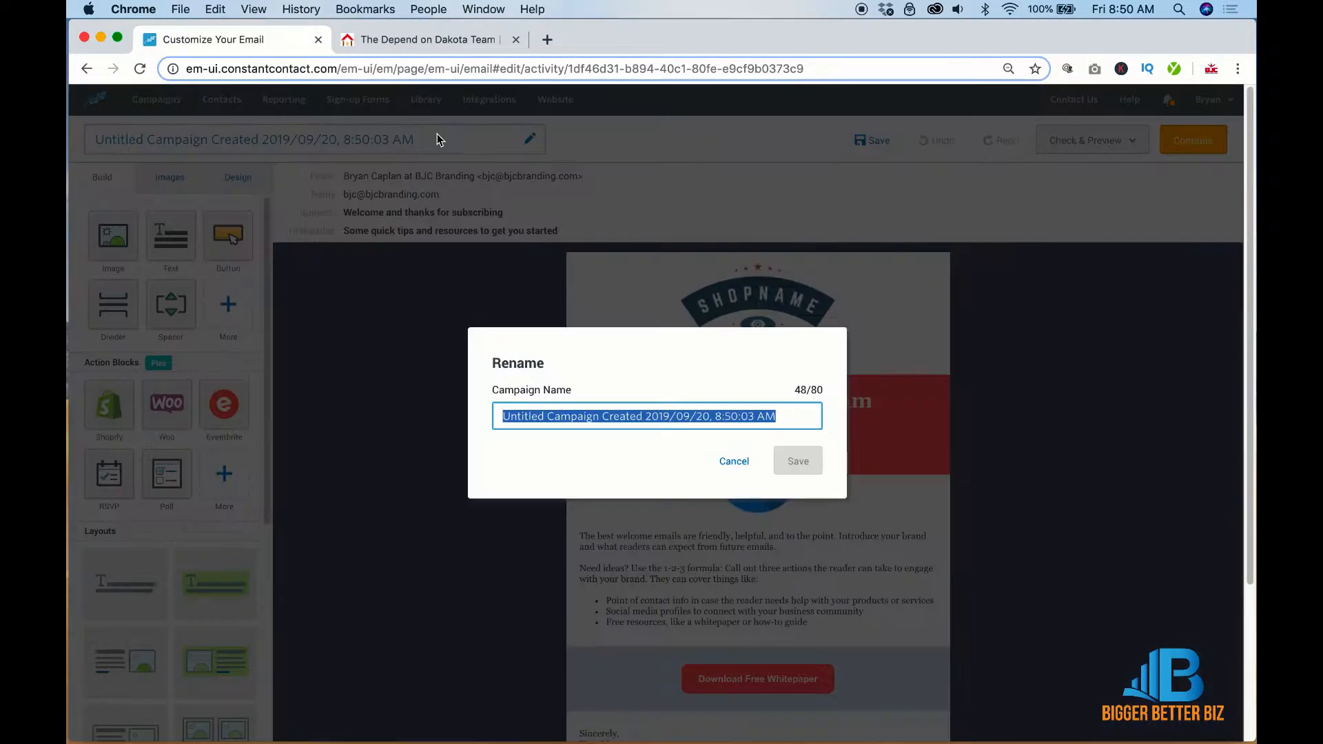
text(Sample)
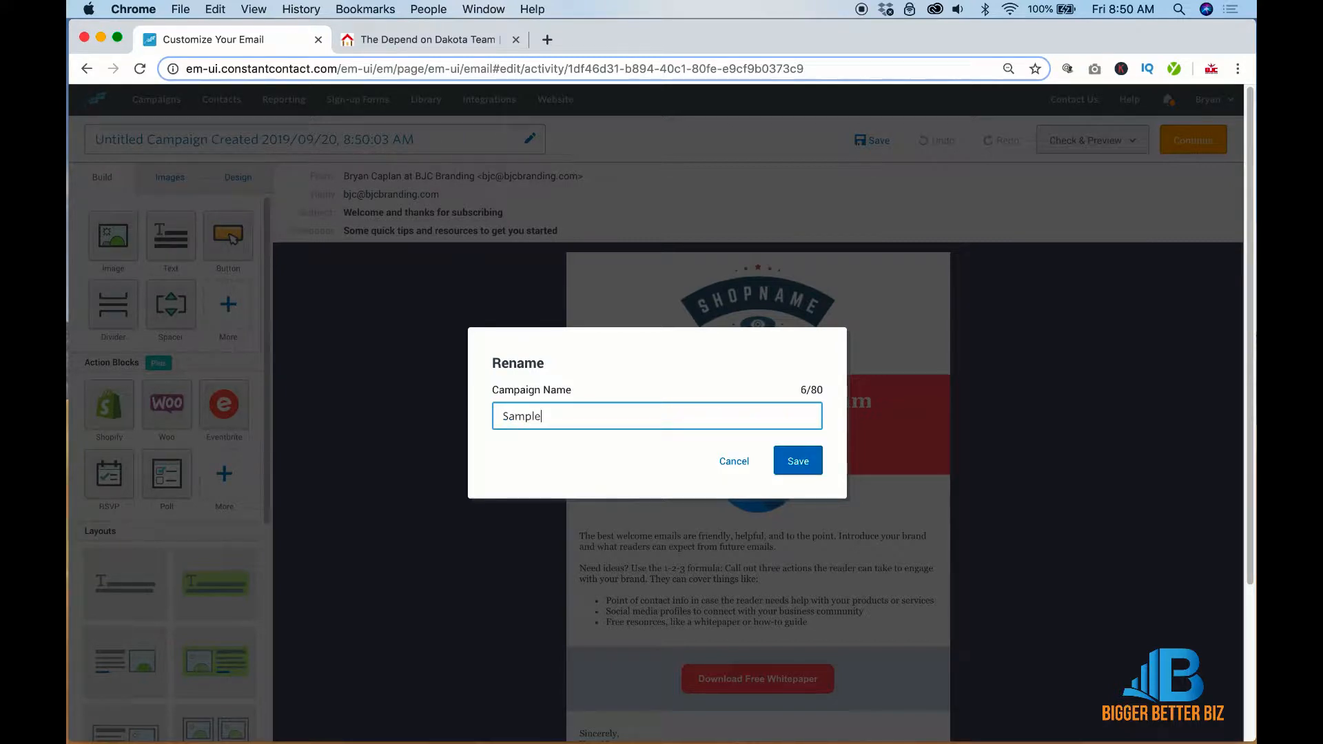
text( for Realtors)
click(803, 463)
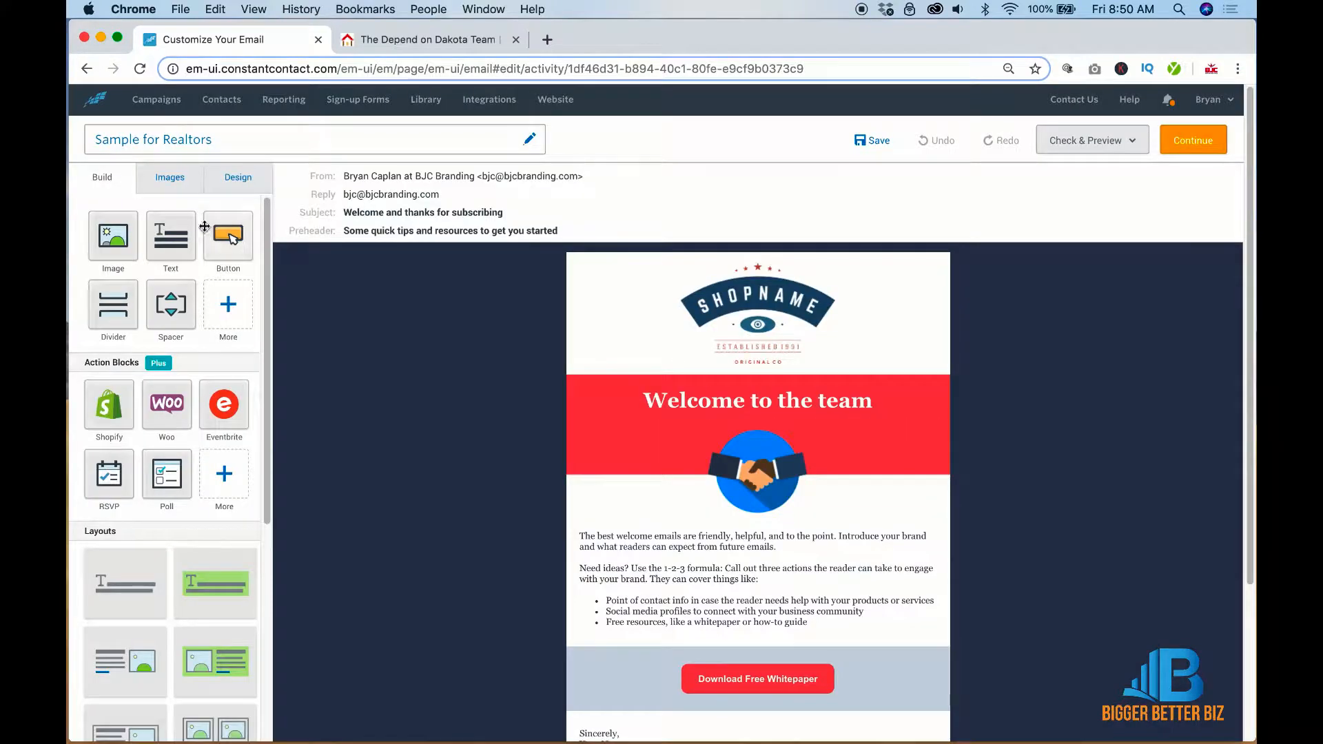
click(236, 178)
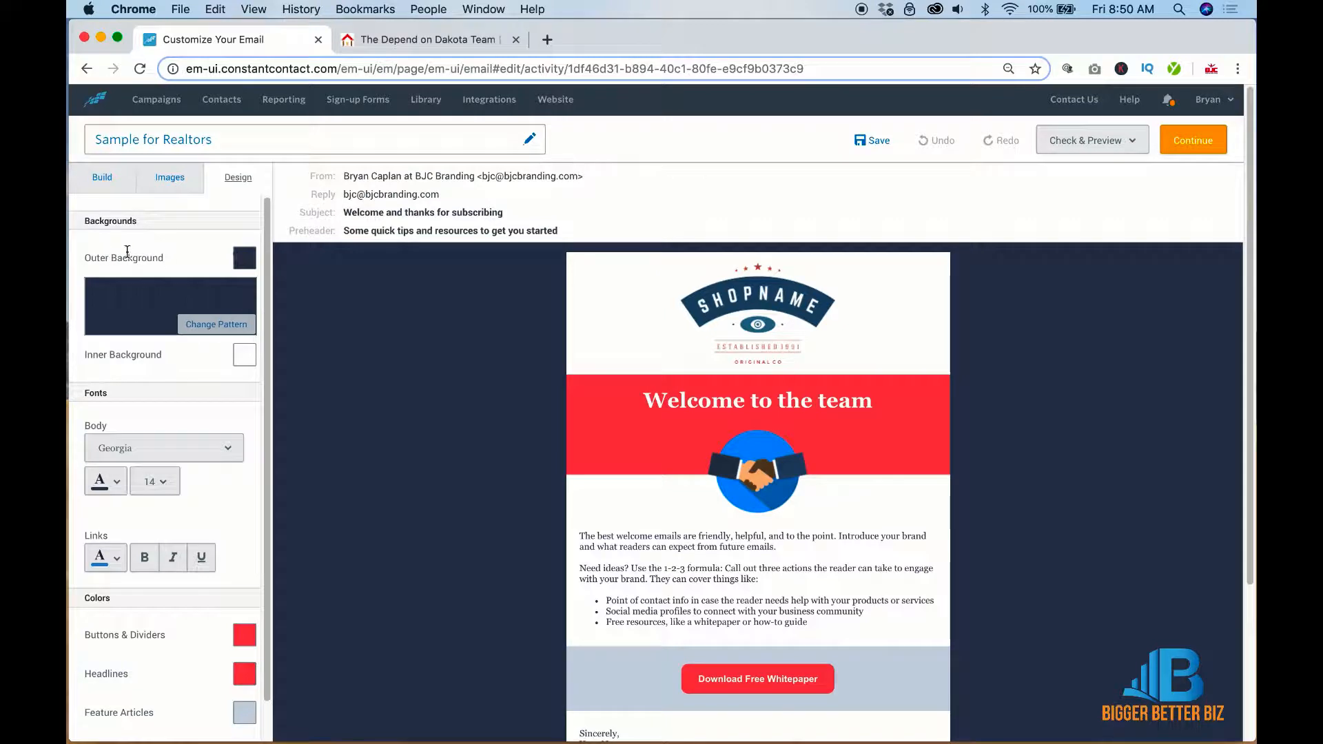
Set the email's outer background colour to the custom light grey hex EFEFEF
click(243, 260)
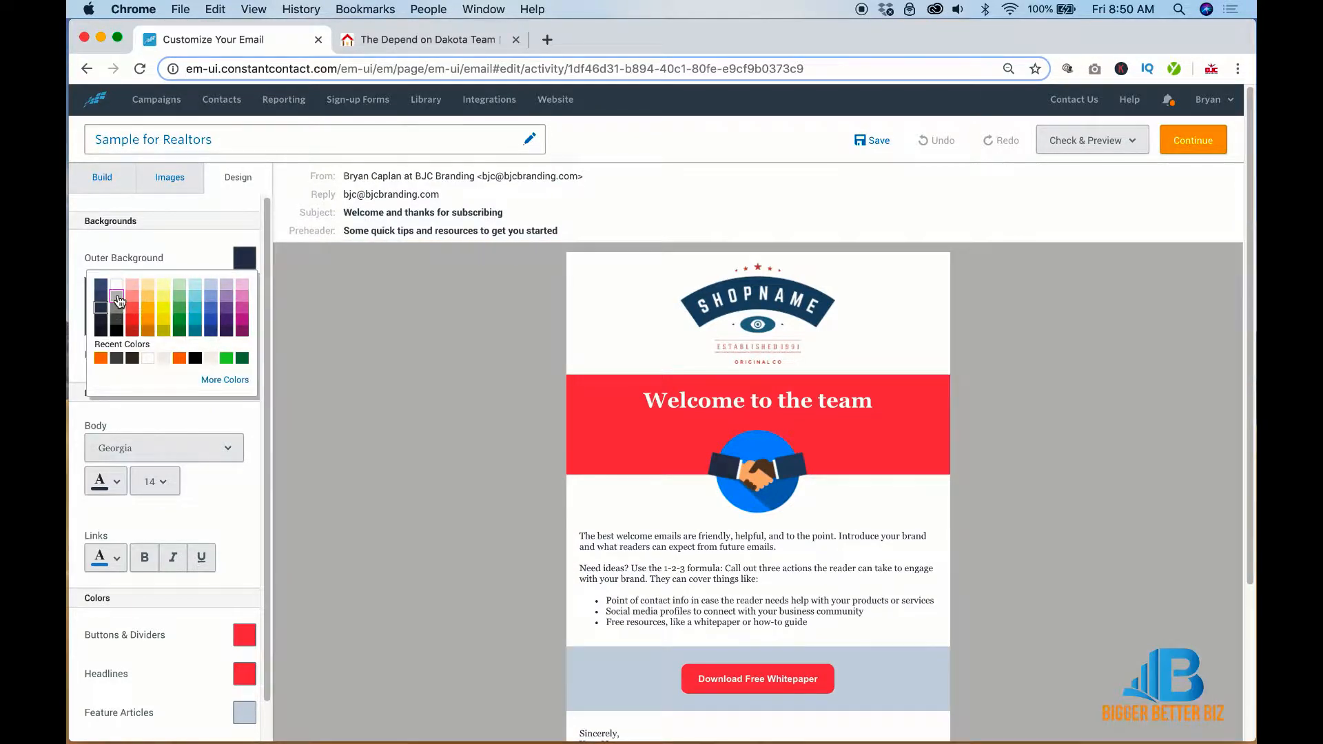
click(117, 300)
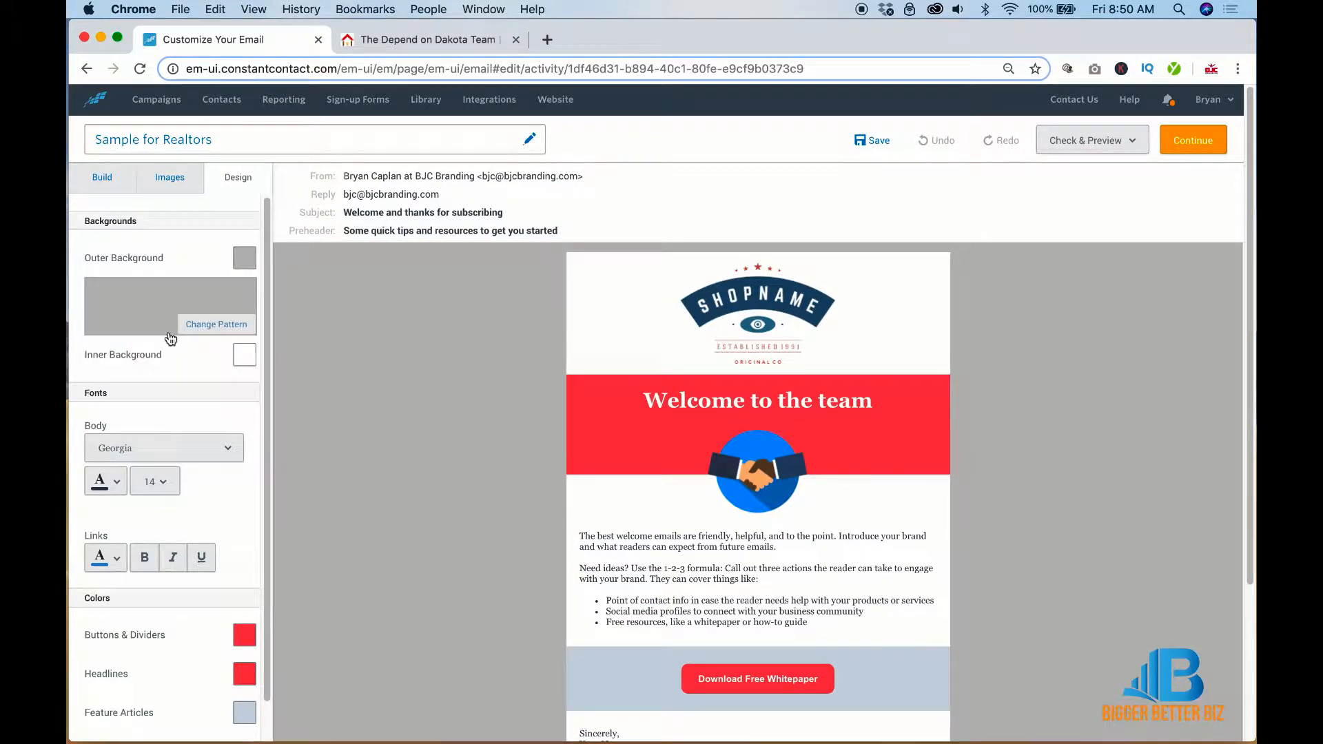
click(245, 258)
click(223, 380)
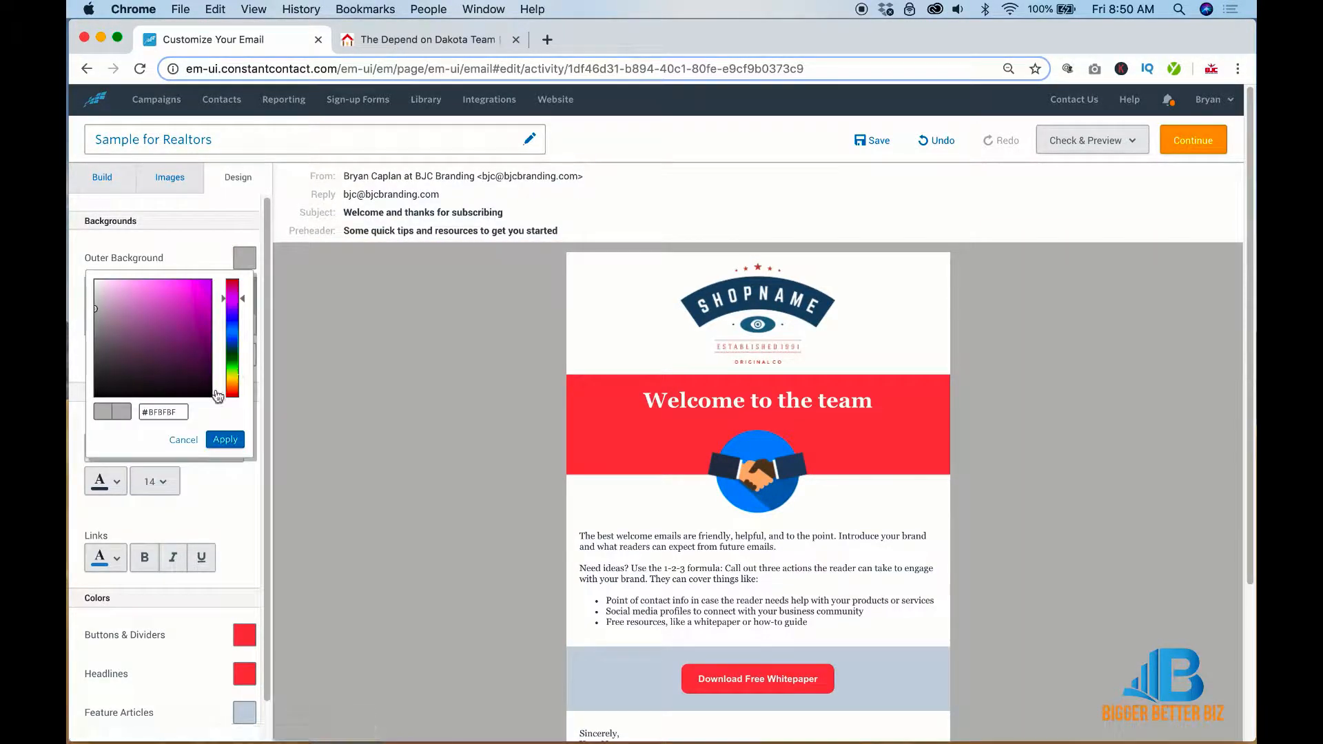
click(184, 412)
double_click(184, 412)
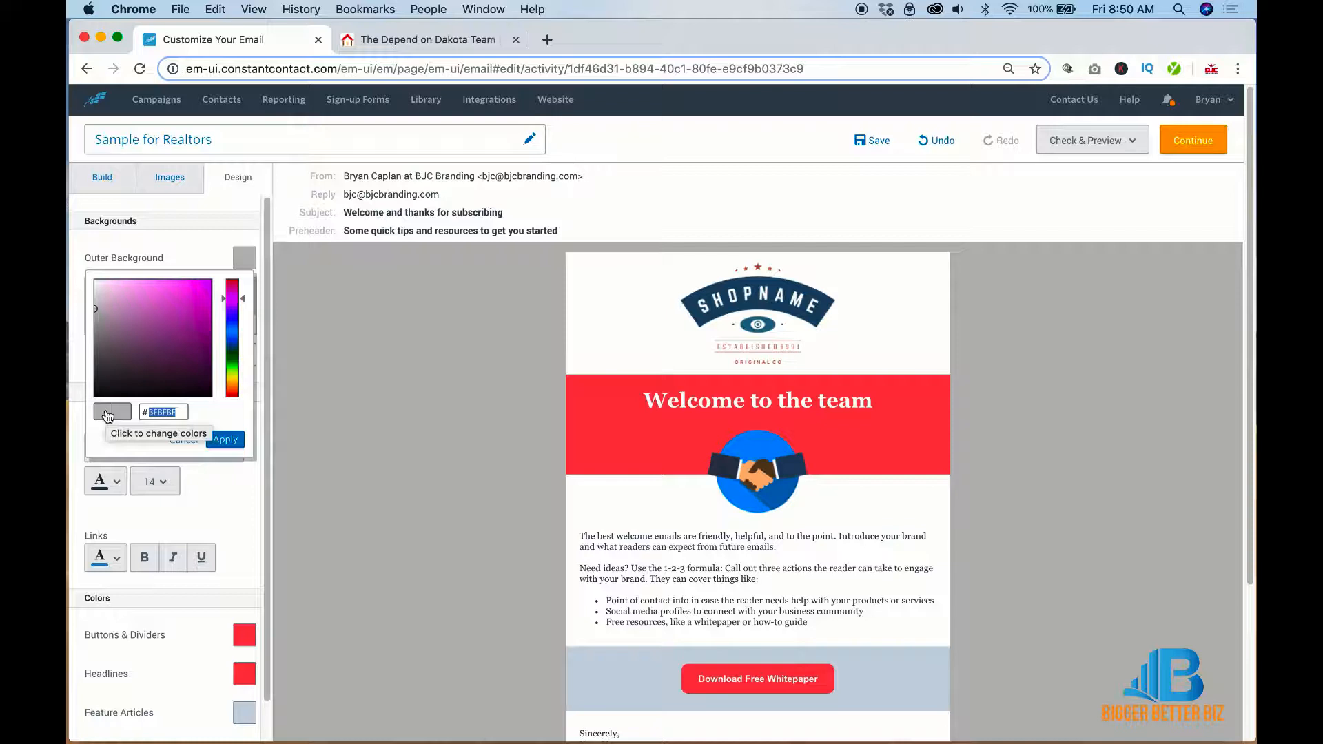
text(EFEFEF)
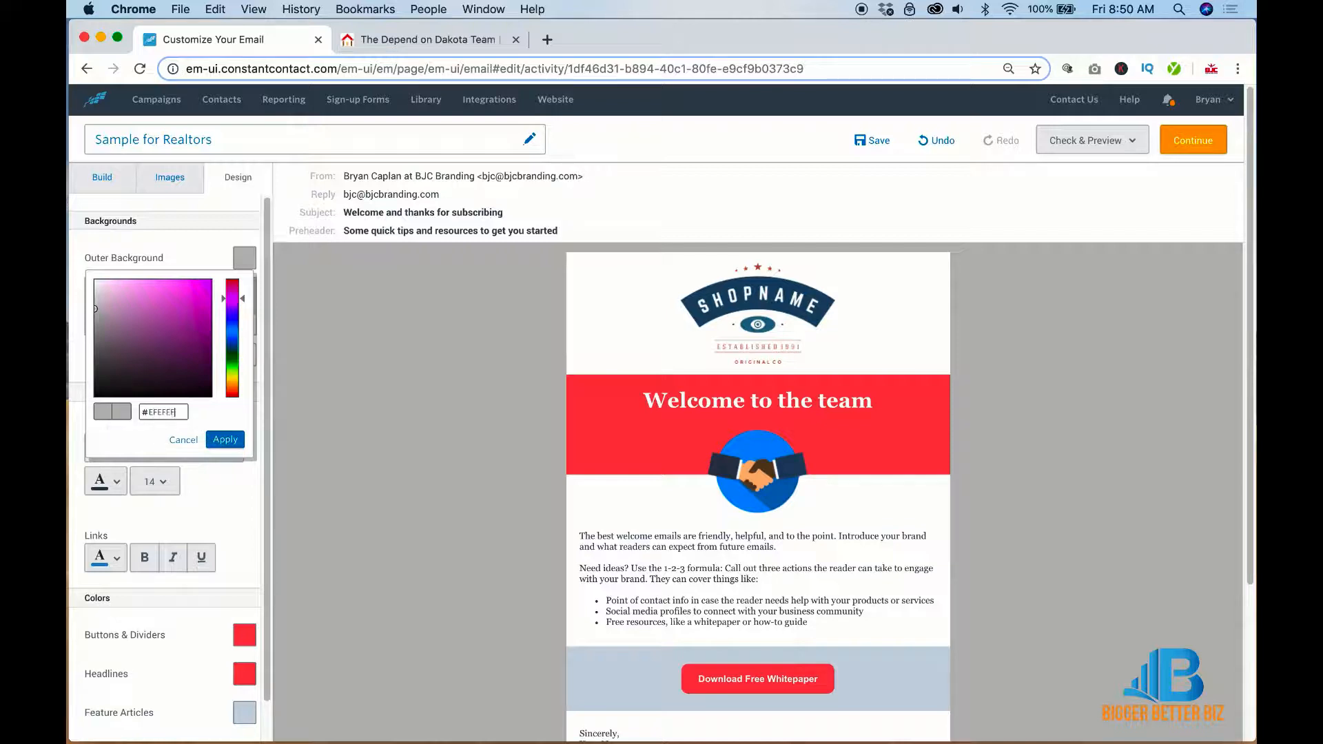
click(225, 439)
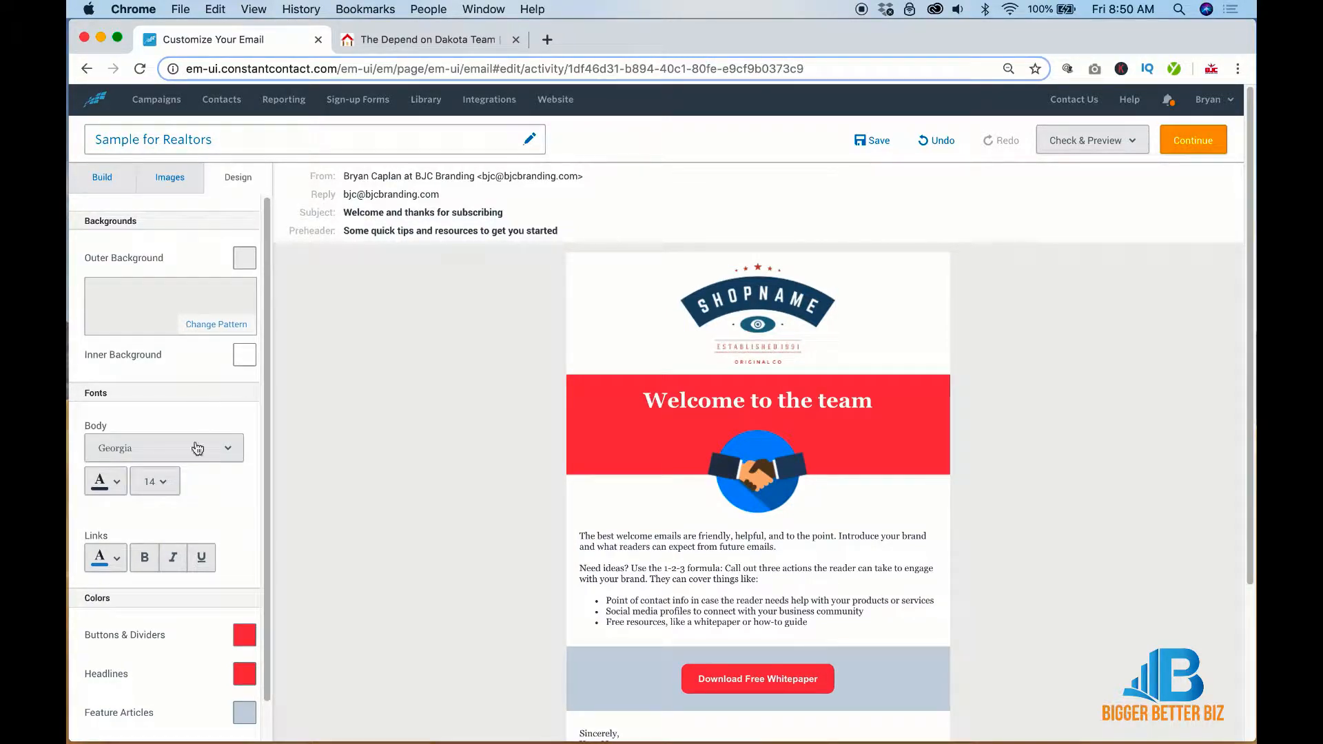
Switch the email's body font to Arial
scroll(197, 448, down, 1)
click(193, 407)
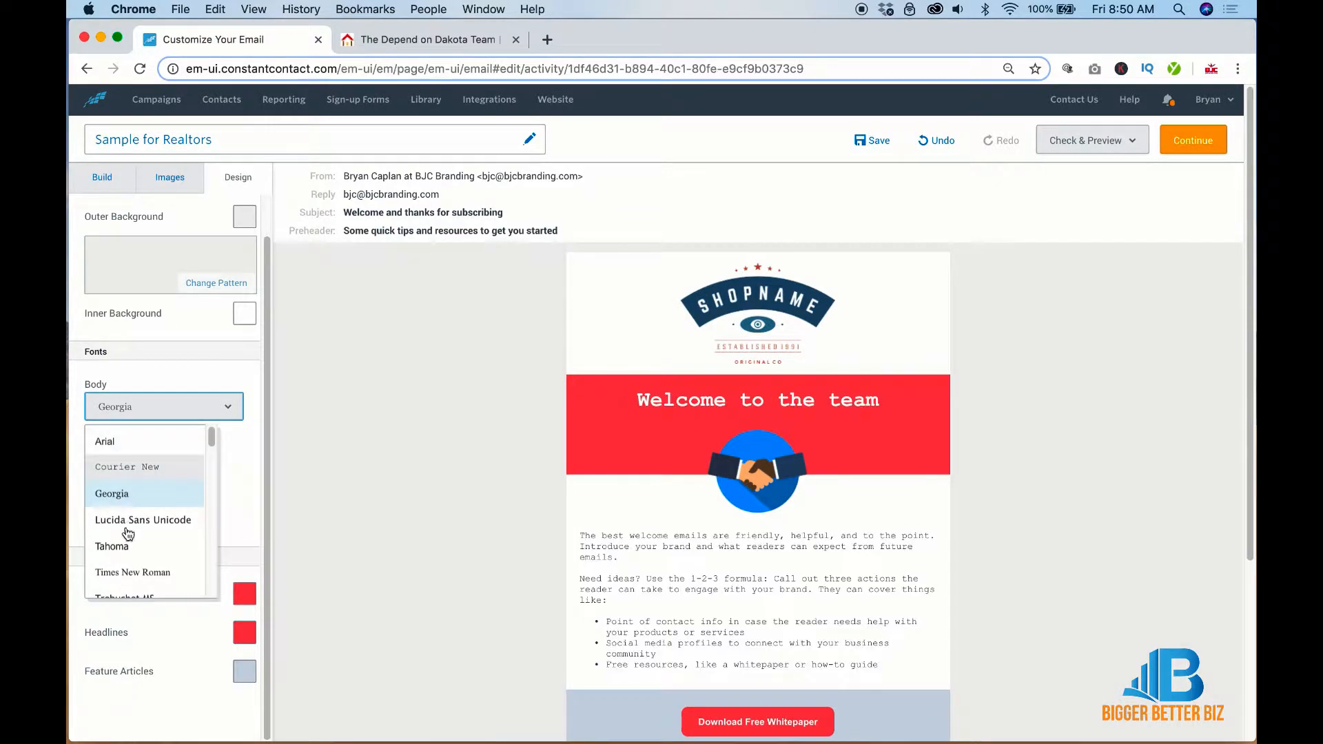
click(107, 443)
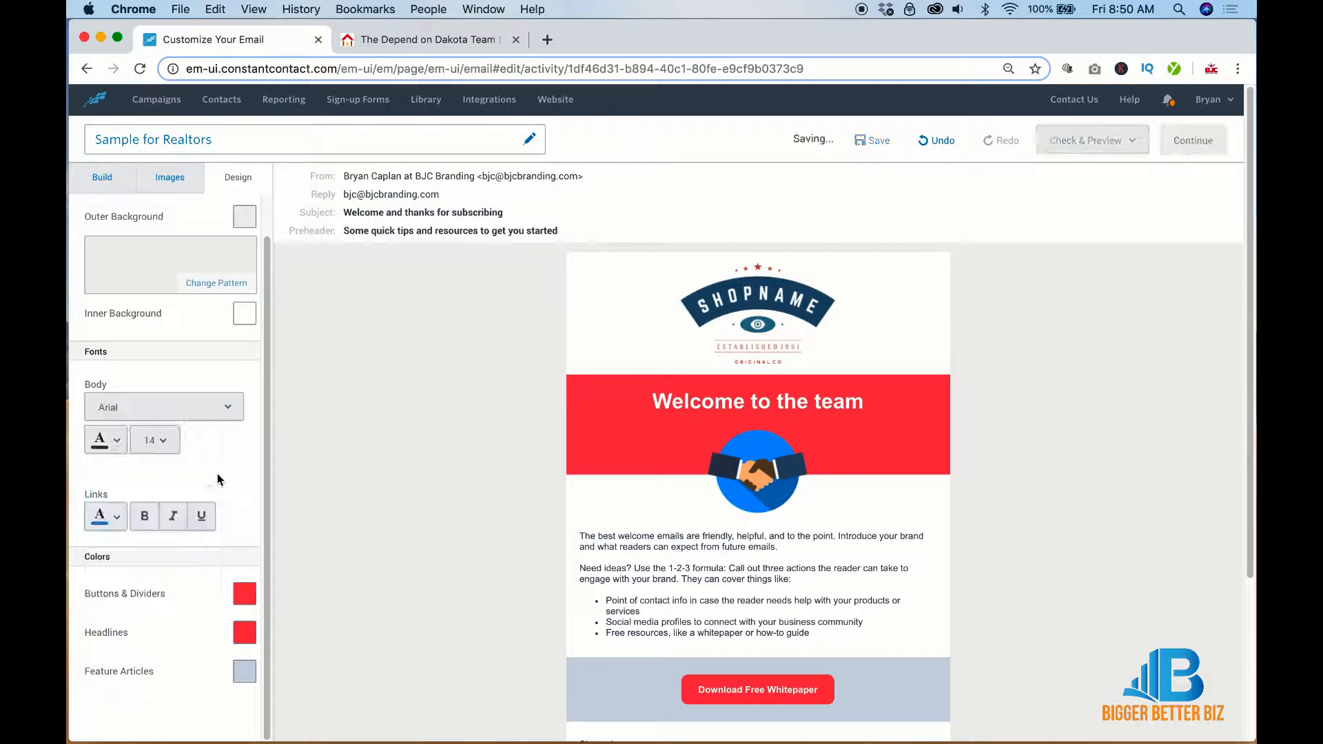
Set the link colour to deep red #CC0C0C
click(105, 517)
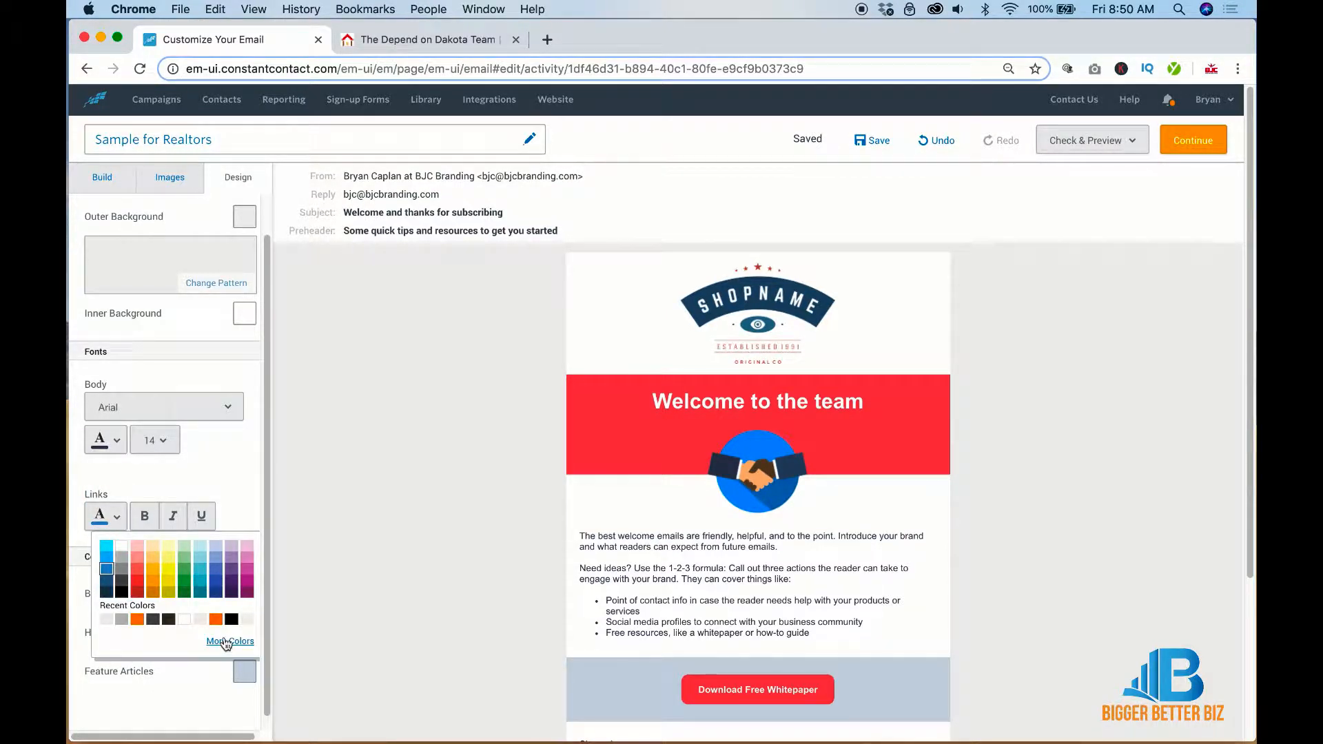
click(215, 637)
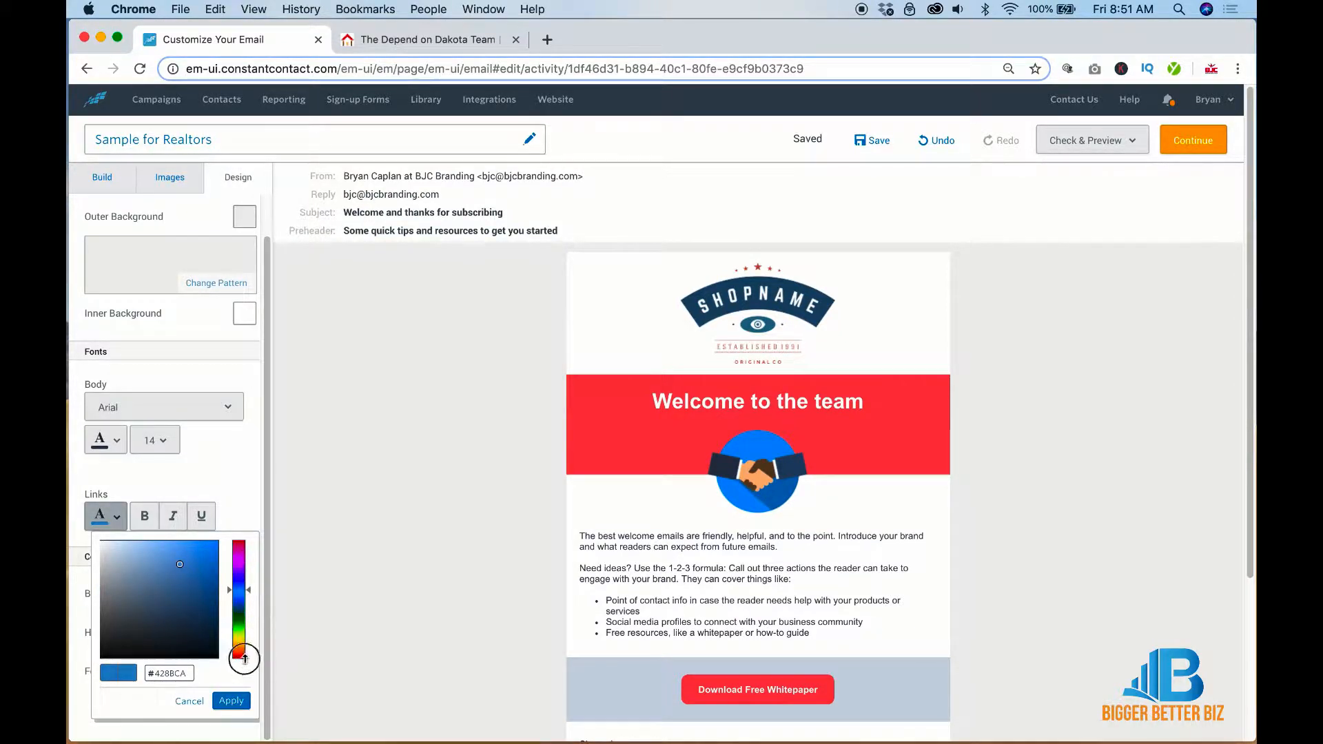
drag(250, 587, 241, 682)
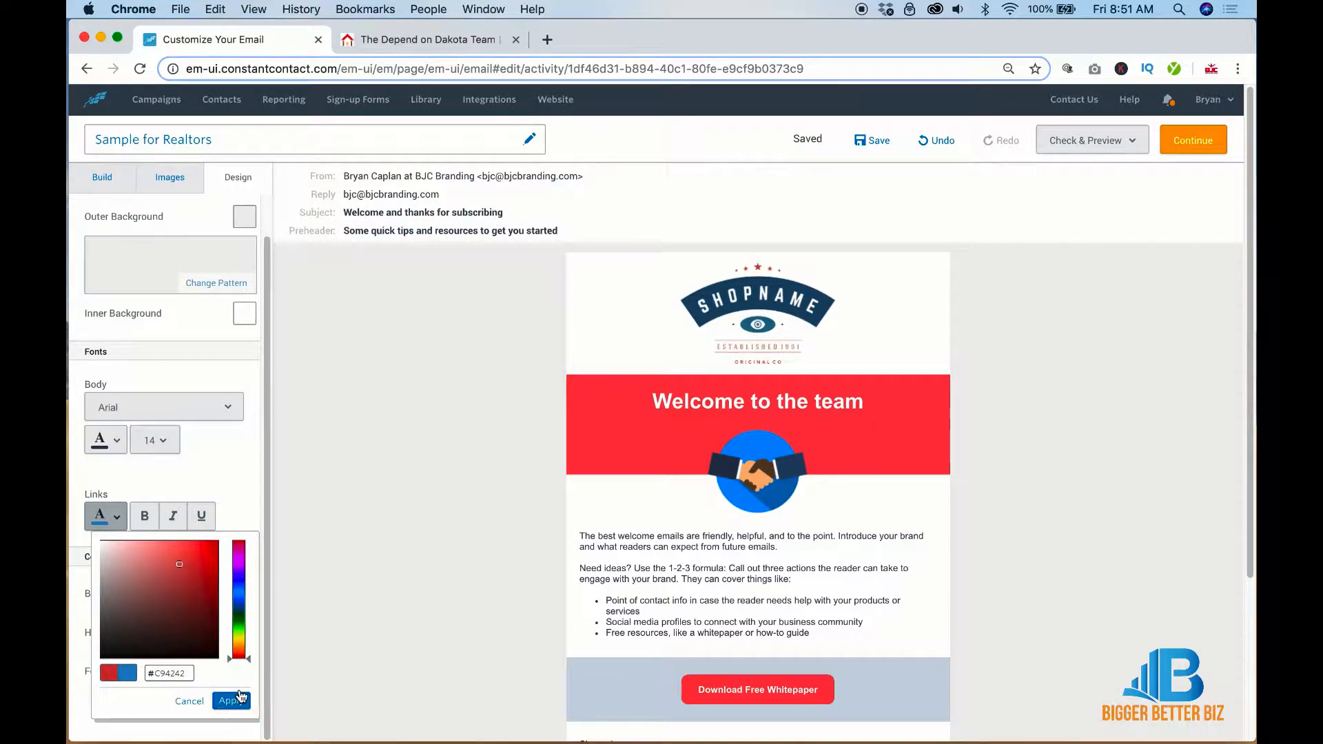
click(212, 564)
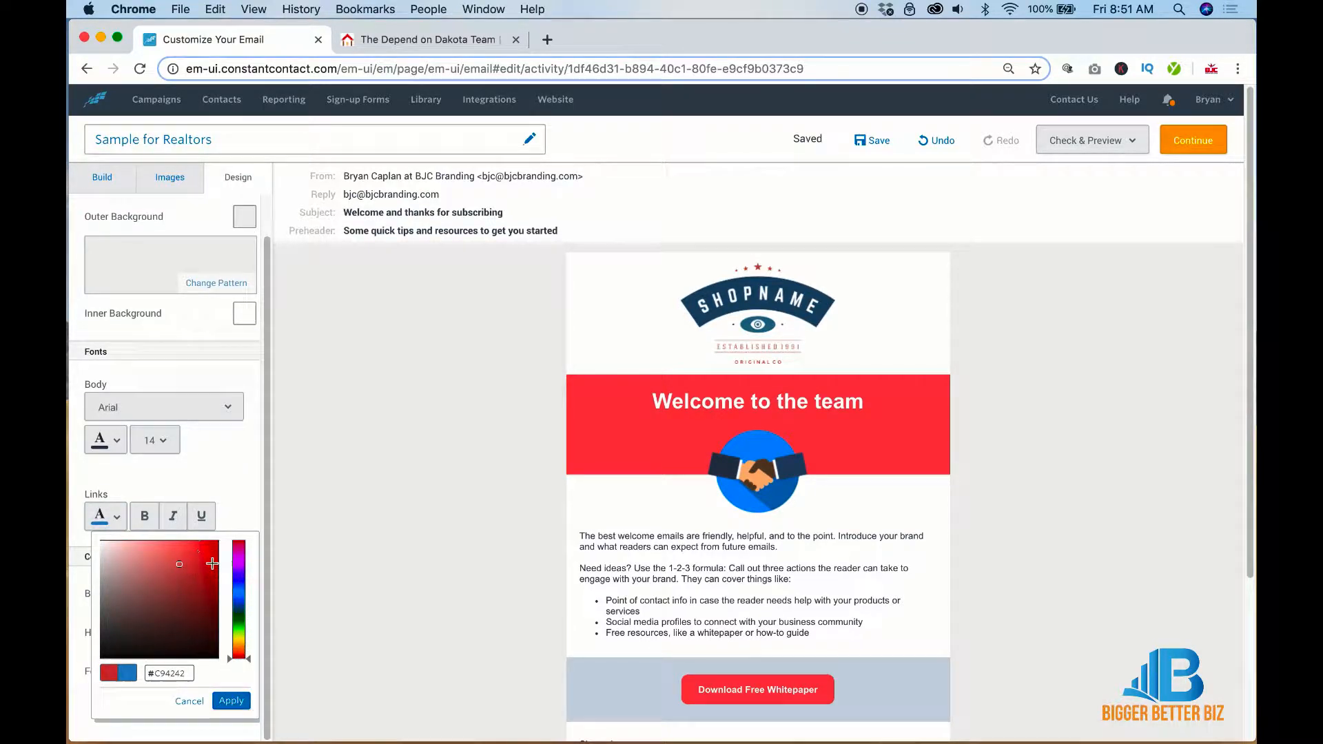
click(231, 701)
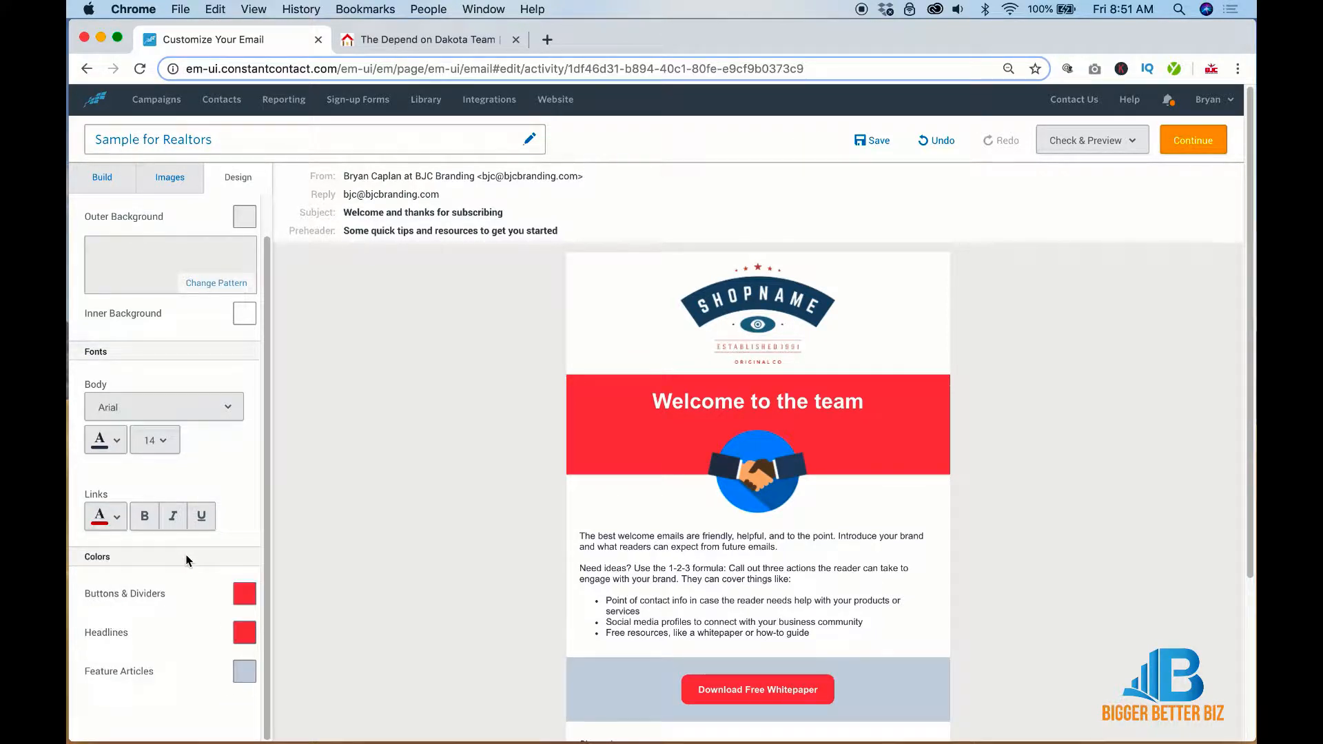
Make buttons, dividers and headlines dark red and feature article backgrounds white
click(244, 594)
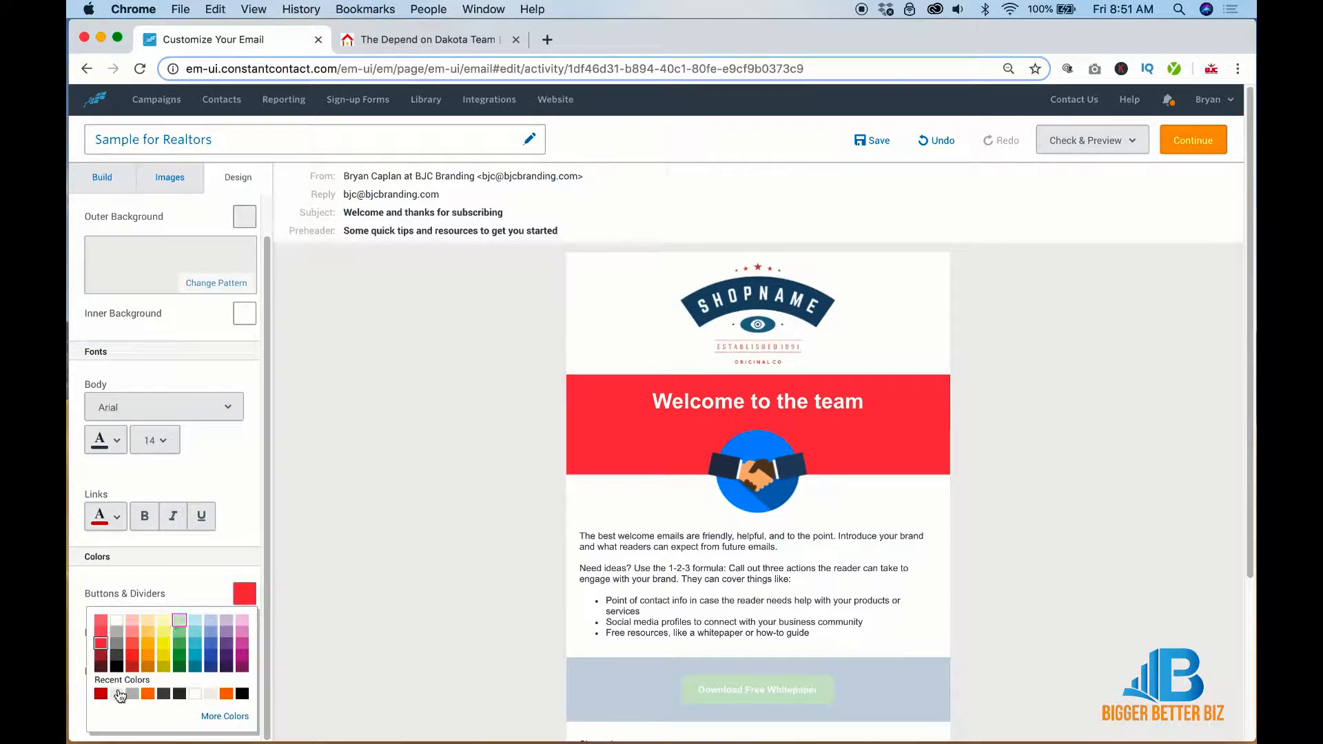
click(101, 694)
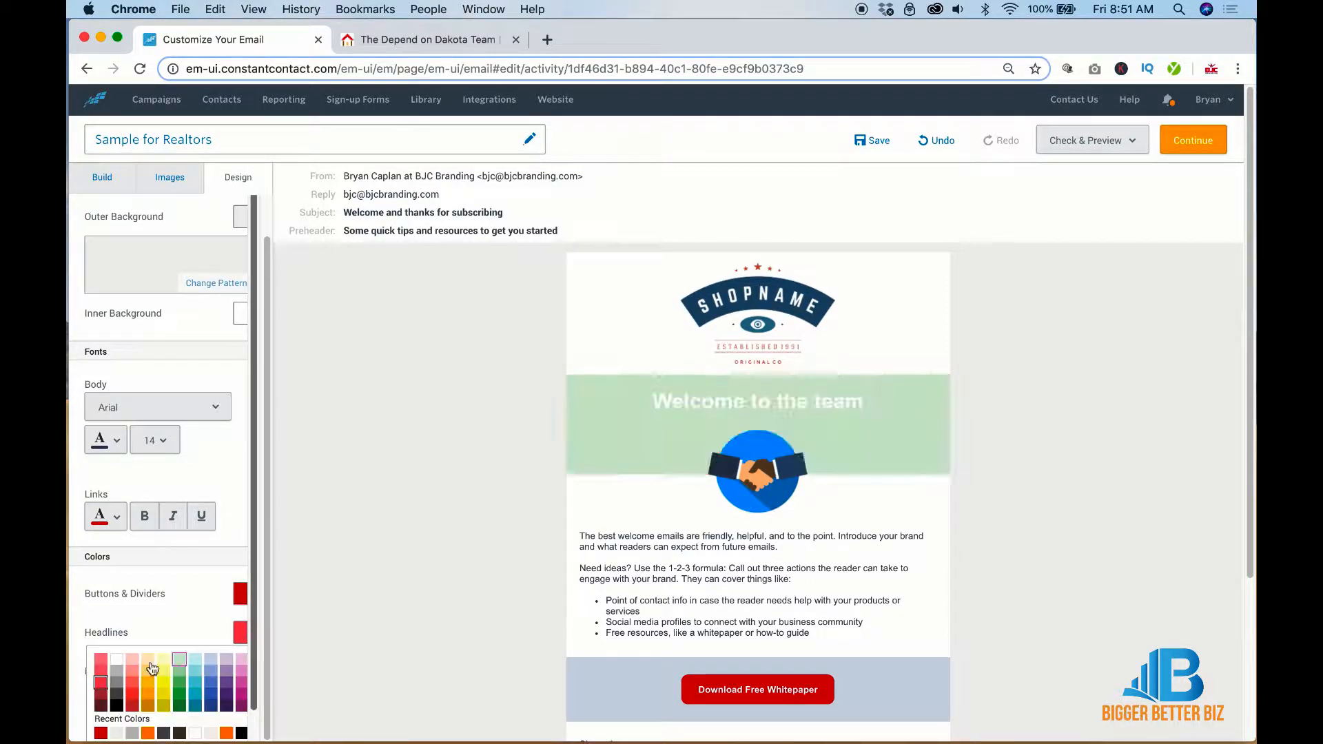
scroll(179, 659, down, 1)
click(100, 703)
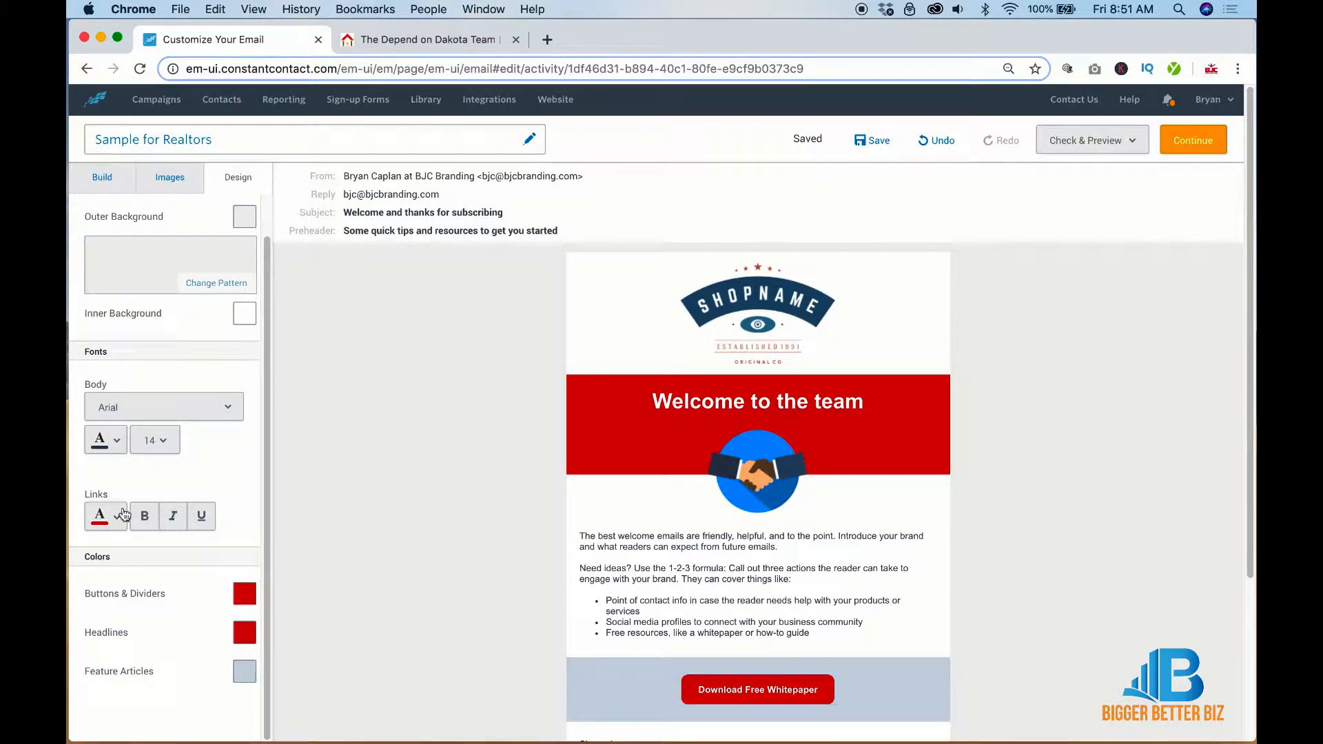
click(244, 676)
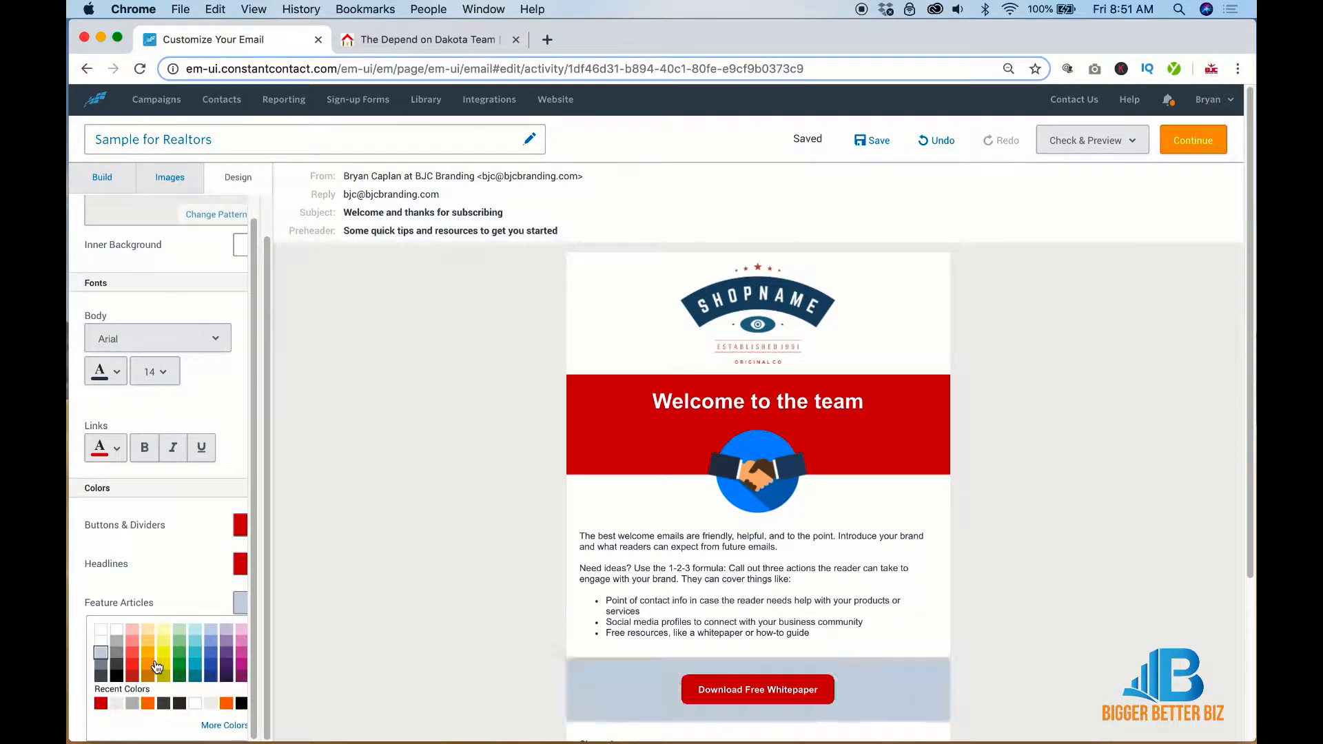
click(117, 630)
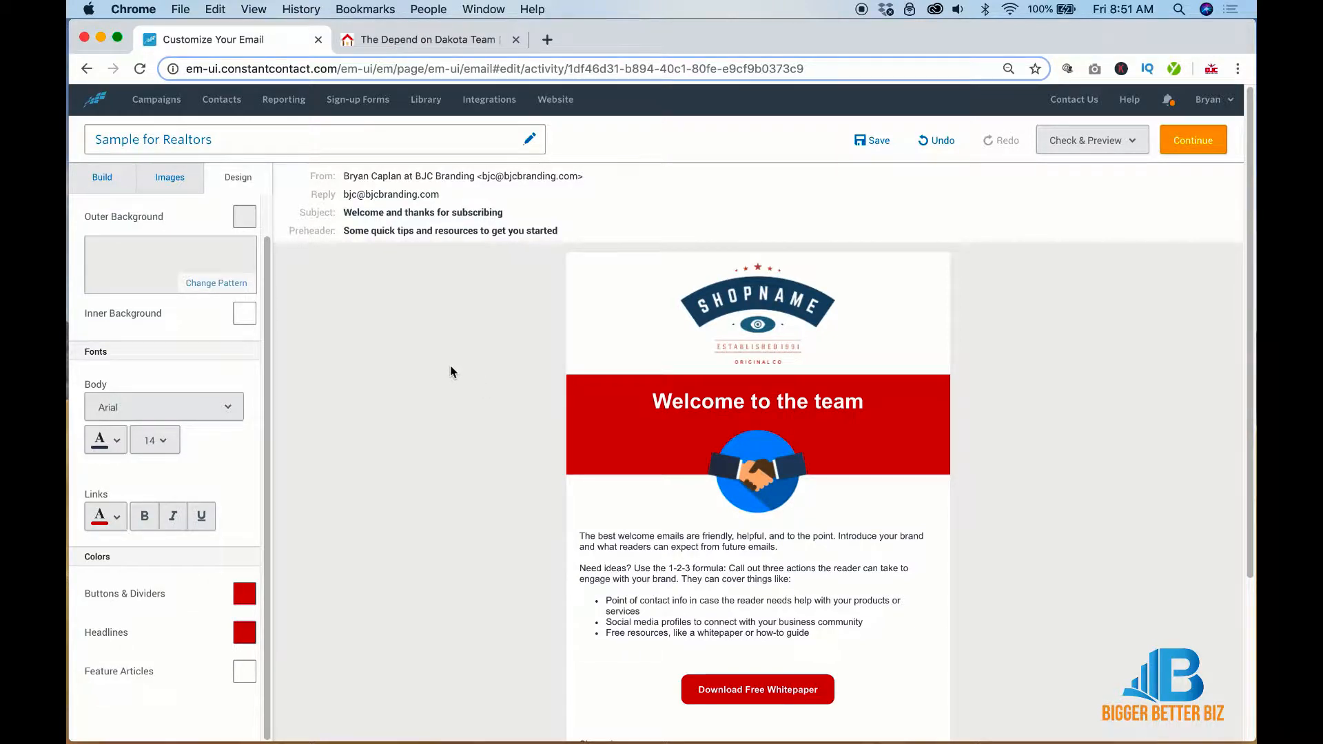
click(104, 179)
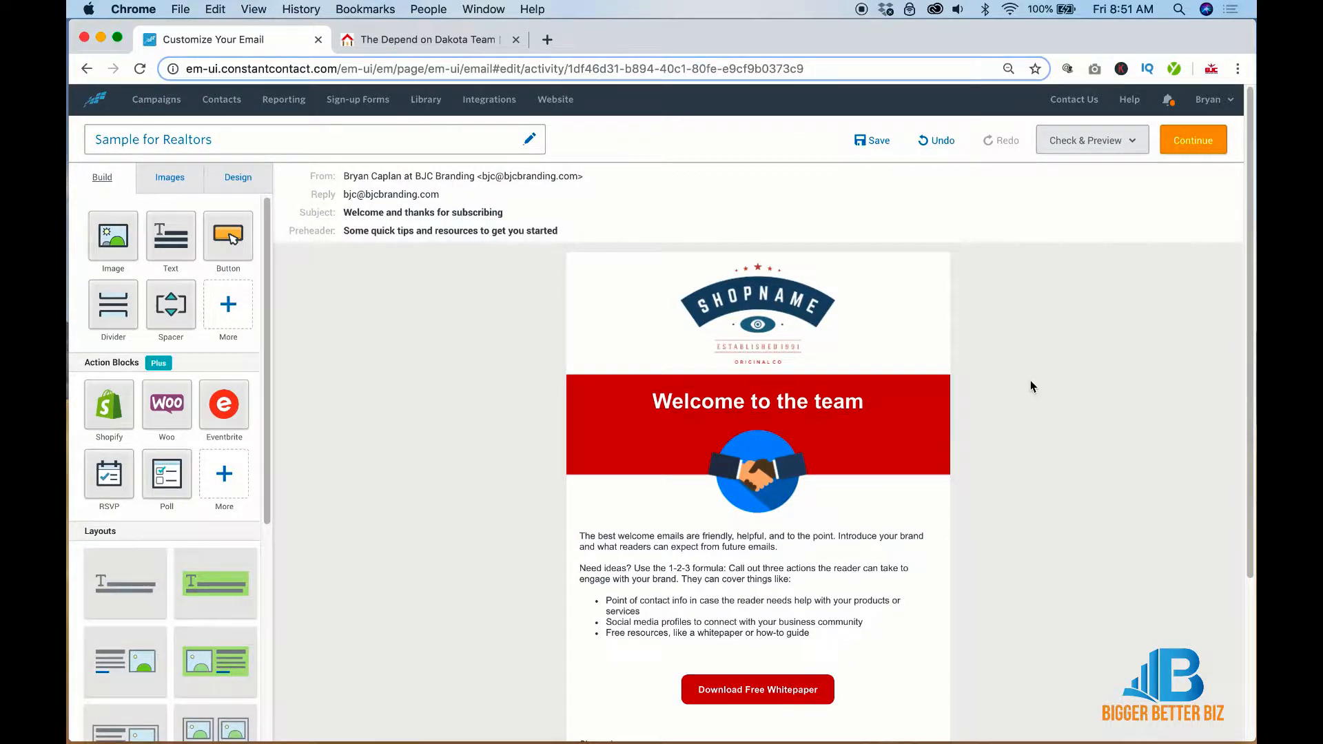
Delete the Welcome to the team banner, intro text, whitepaper button, sign-off and dashed divider
mouse_move(956, 388)
click(963, 413)
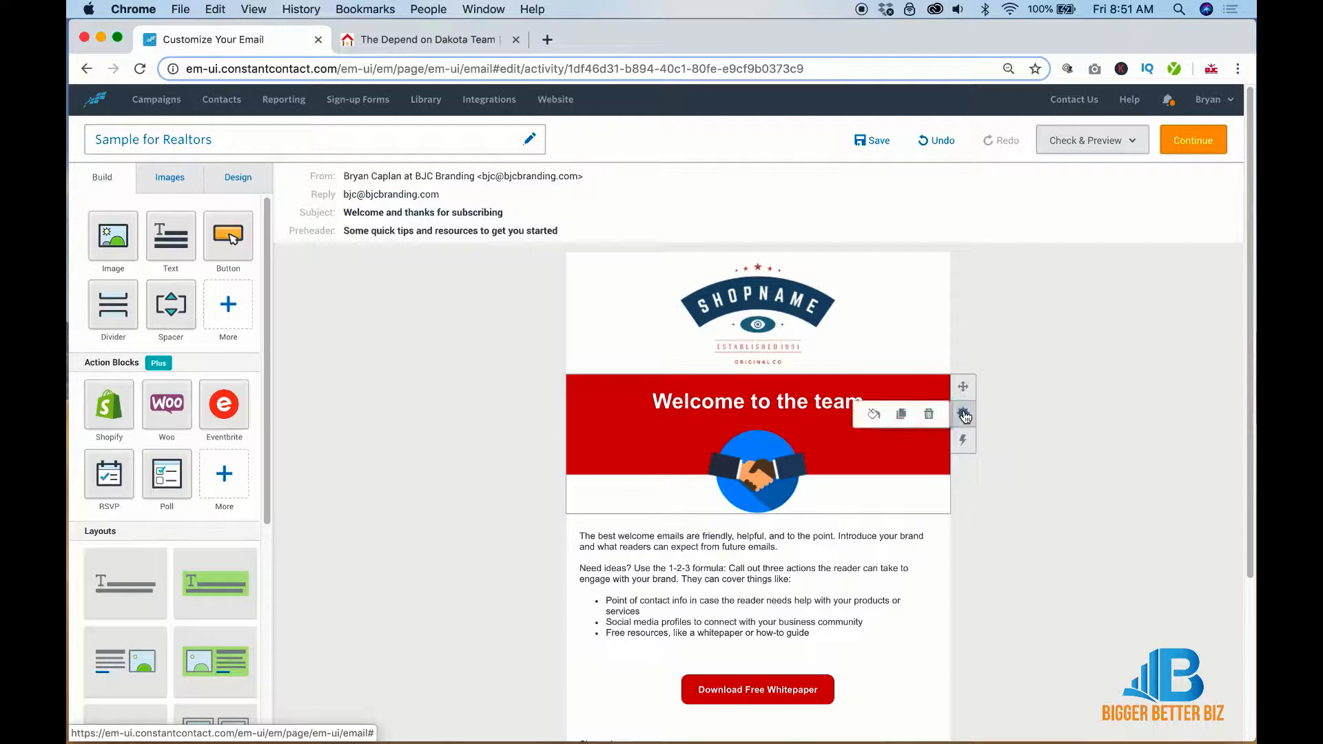
click(929, 412)
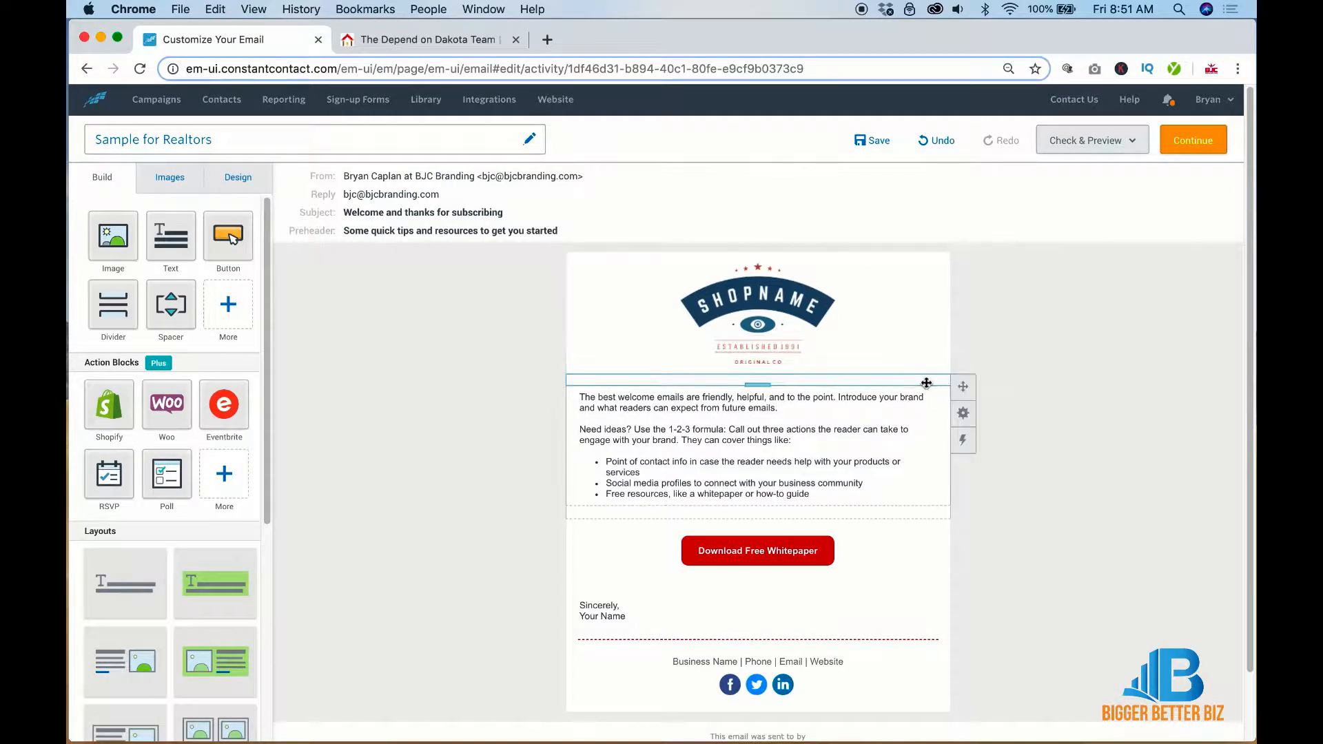
drag(926, 383, 861, 378)
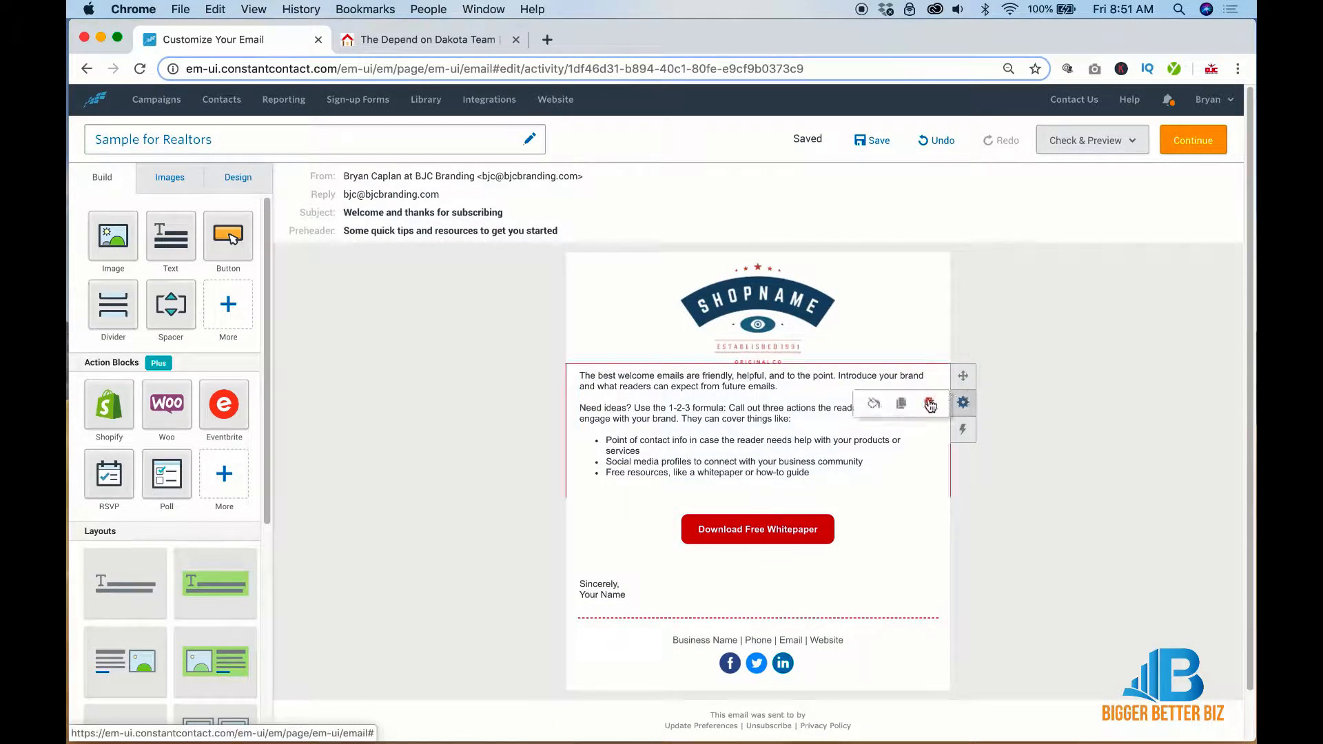
click(929, 403)
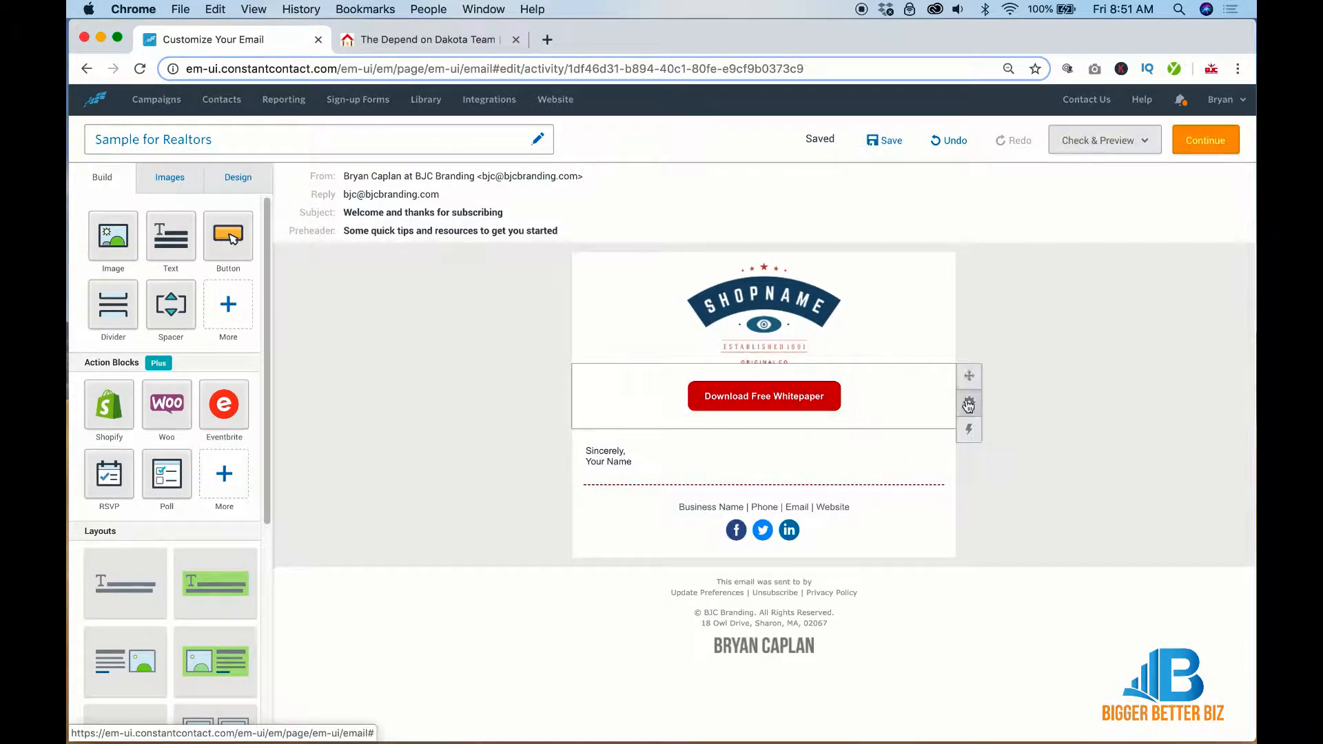
click(931, 403)
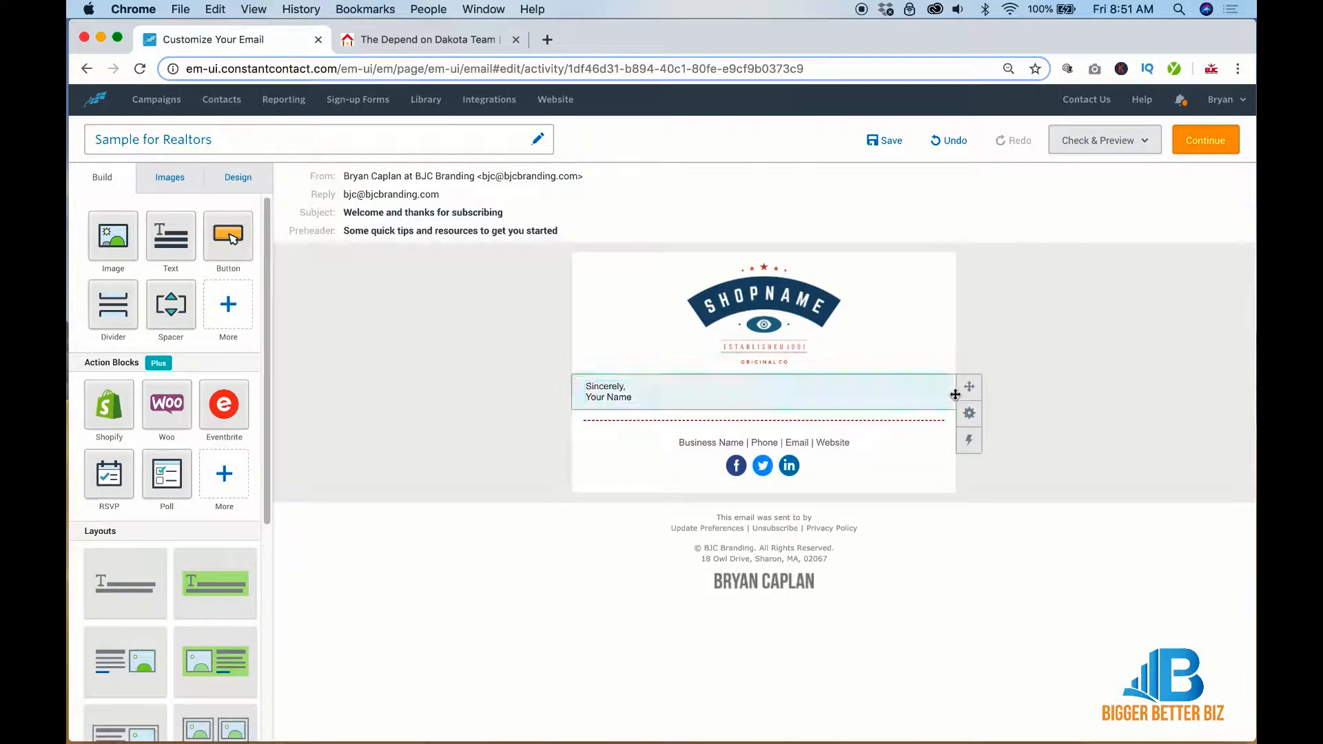
click(940, 413)
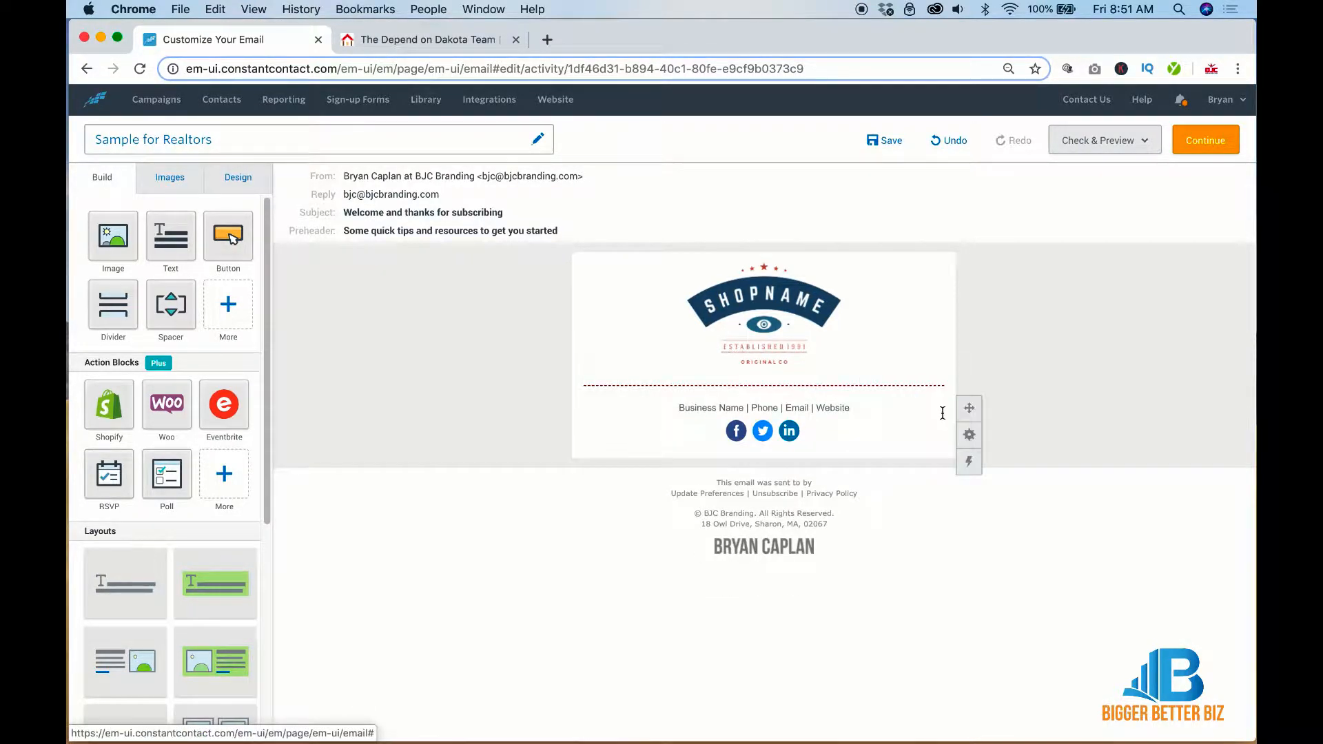
click(919, 382)
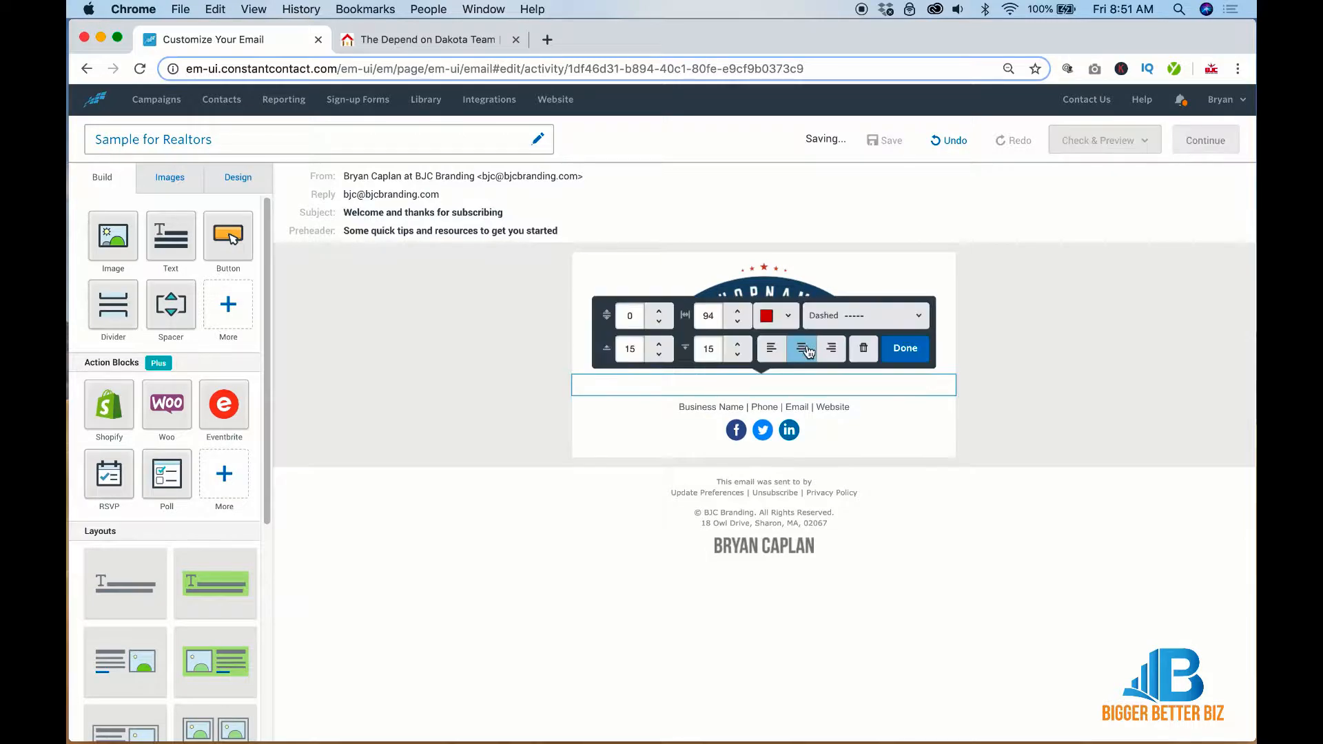
click(863, 349)
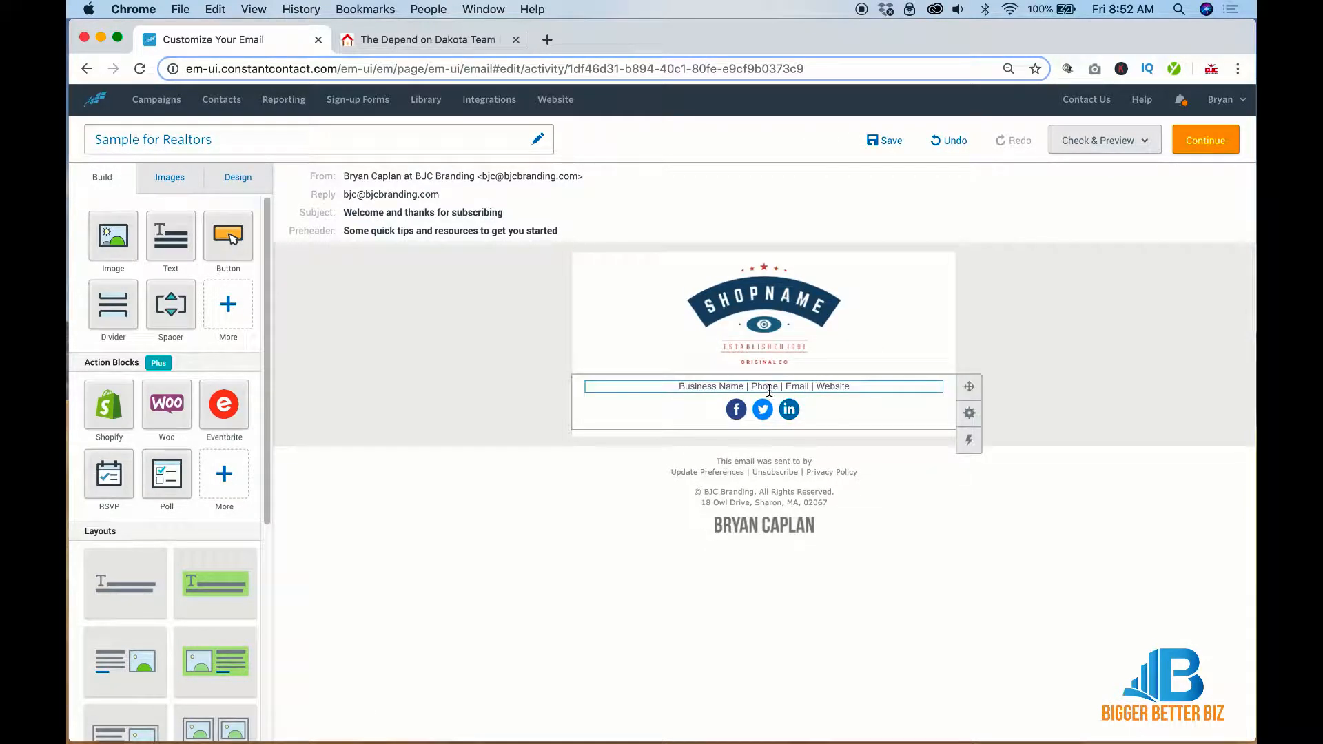
Switch the footer's Facebook, Twitter and LinkedIn icons to the grey circle style
click(793, 386)
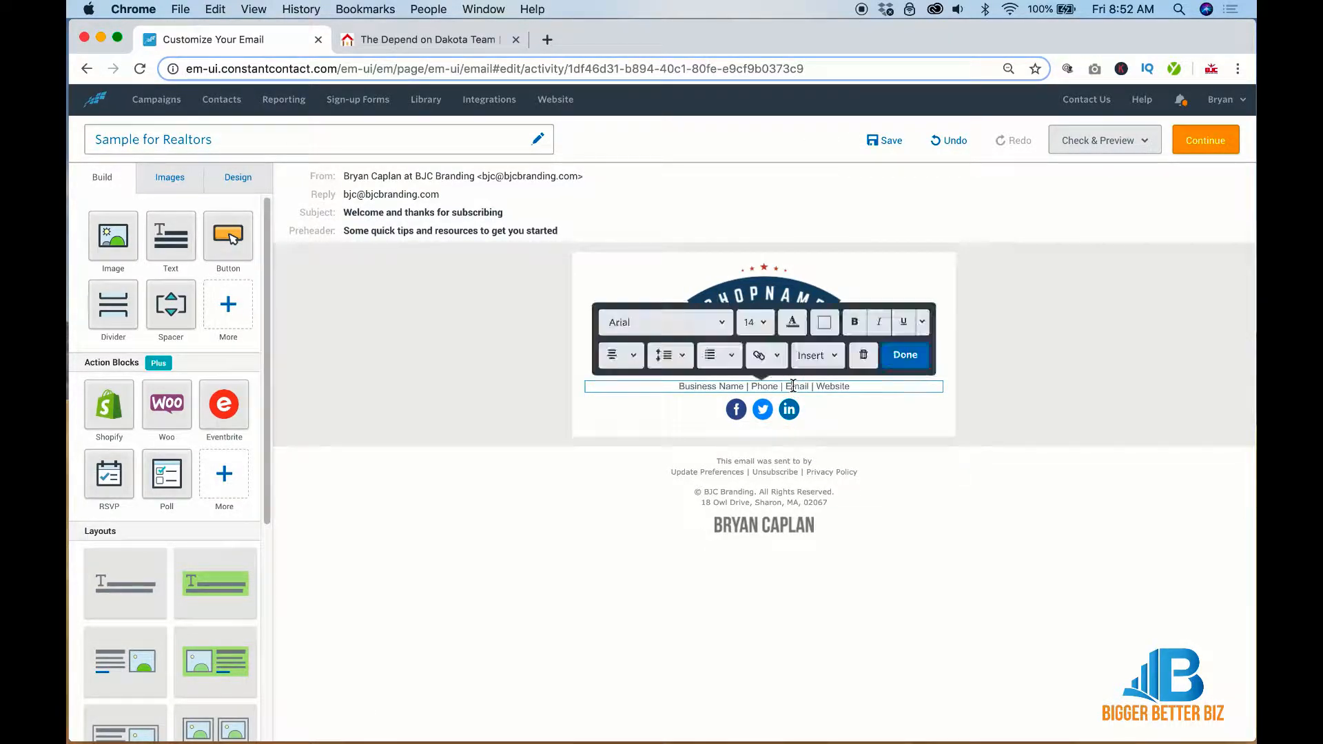
click(796, 410)
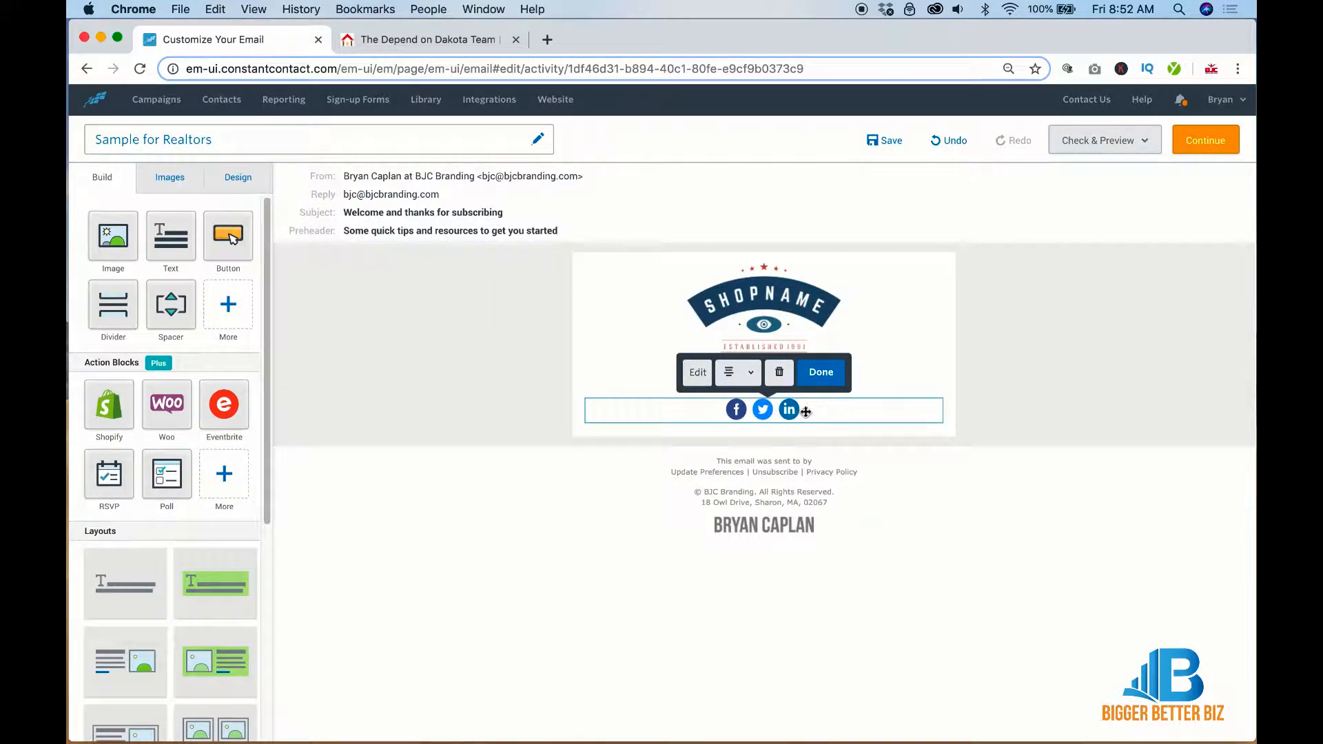
click(697, 373)
click(220, 384)
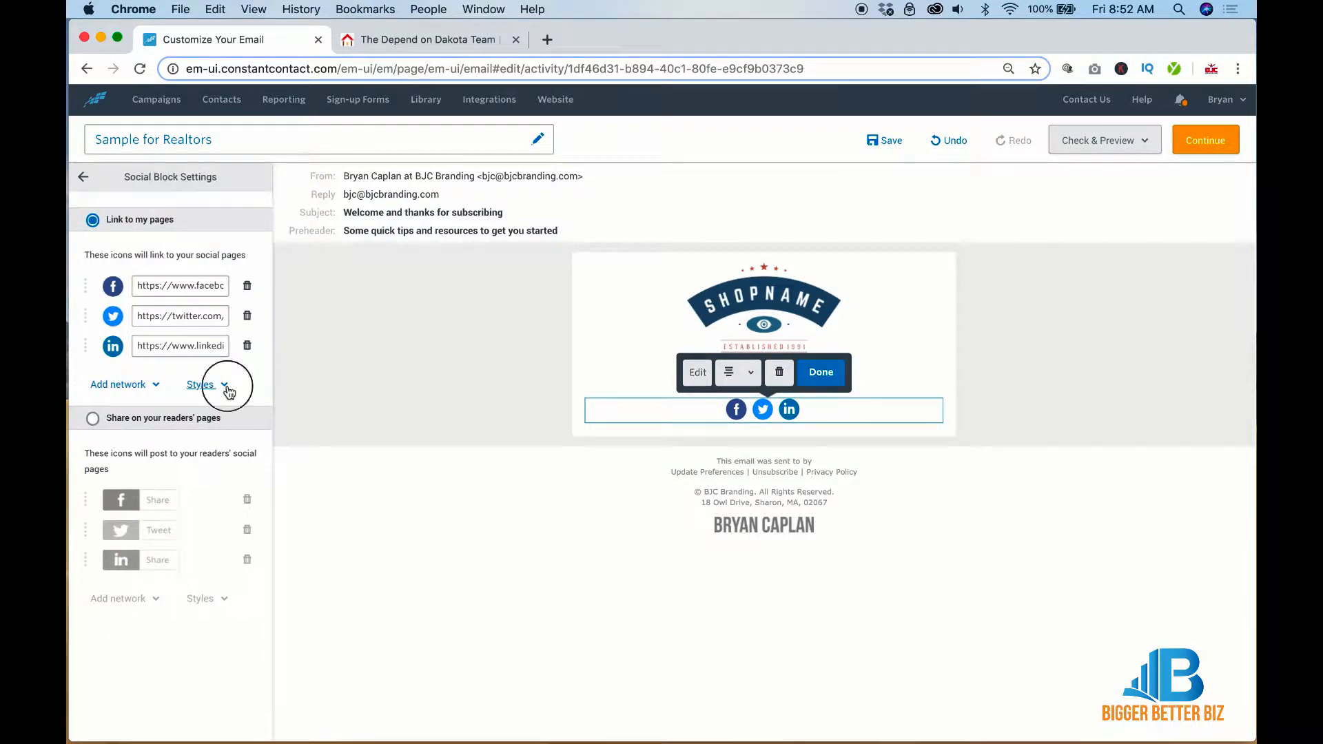
click(186, 486)
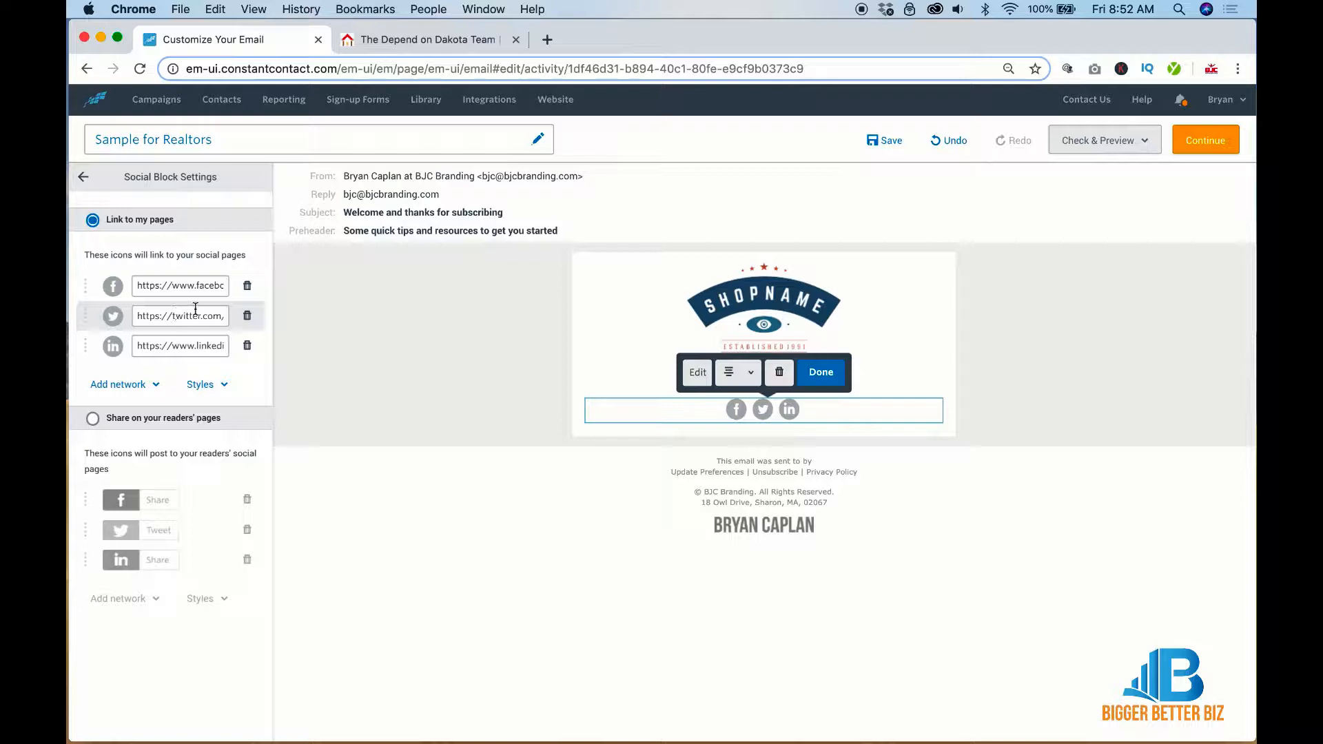
click(146, 385)
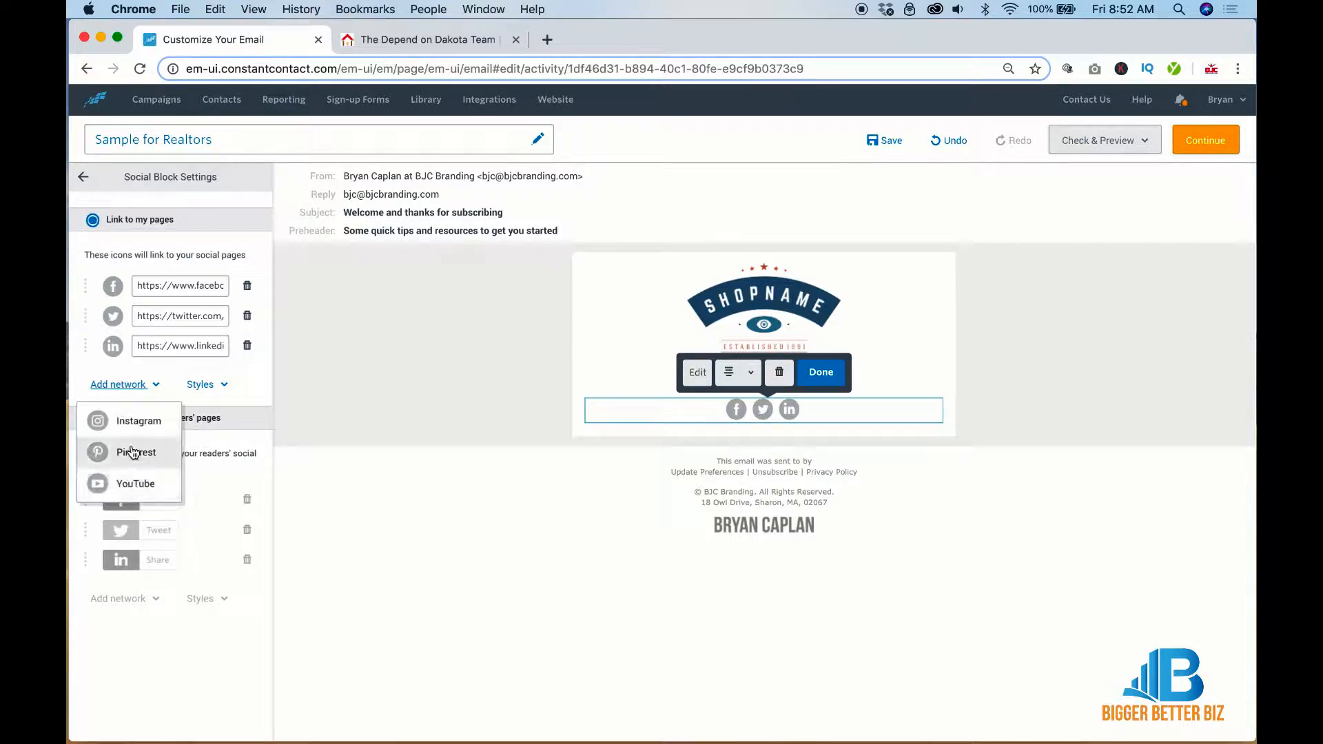
click(84, 176)
click(724, 387)
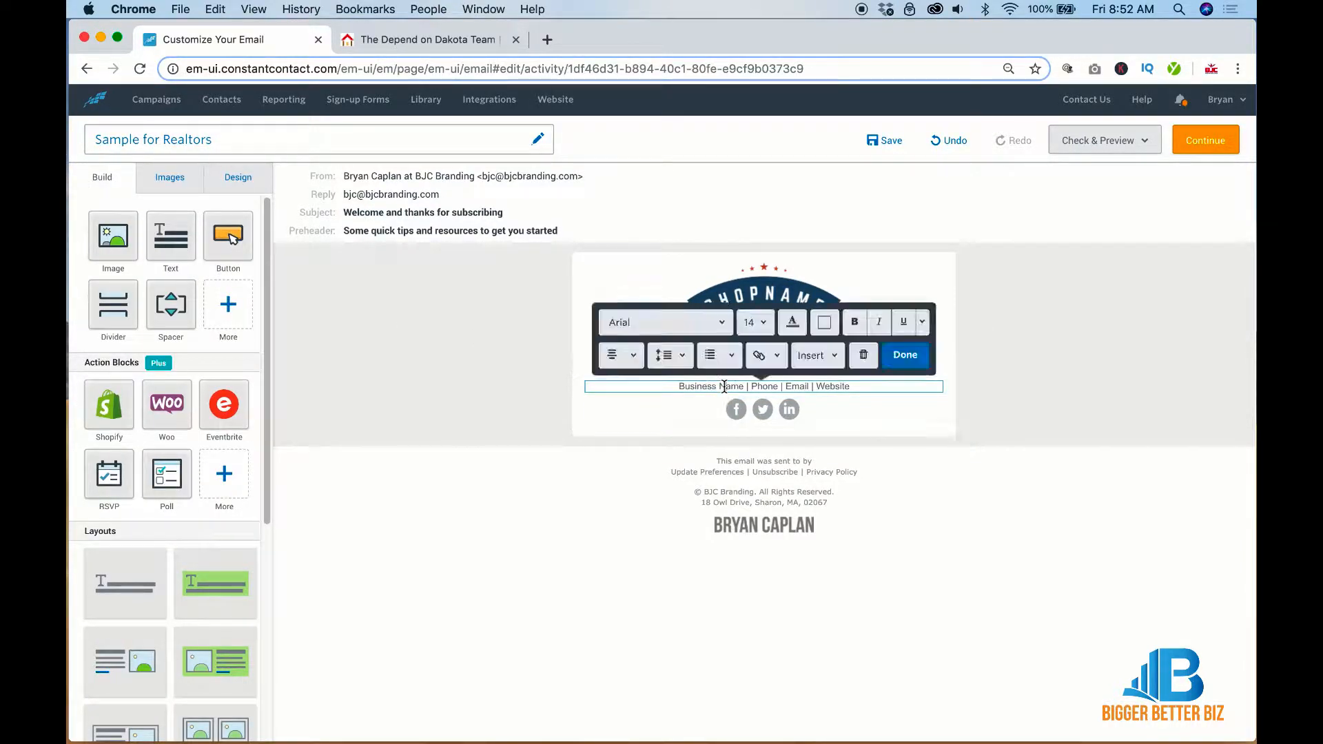
Replace the footer placeholder with 'Questions? Contact Me | See My Listings |' plus a phone number
triple_click(724, 386)
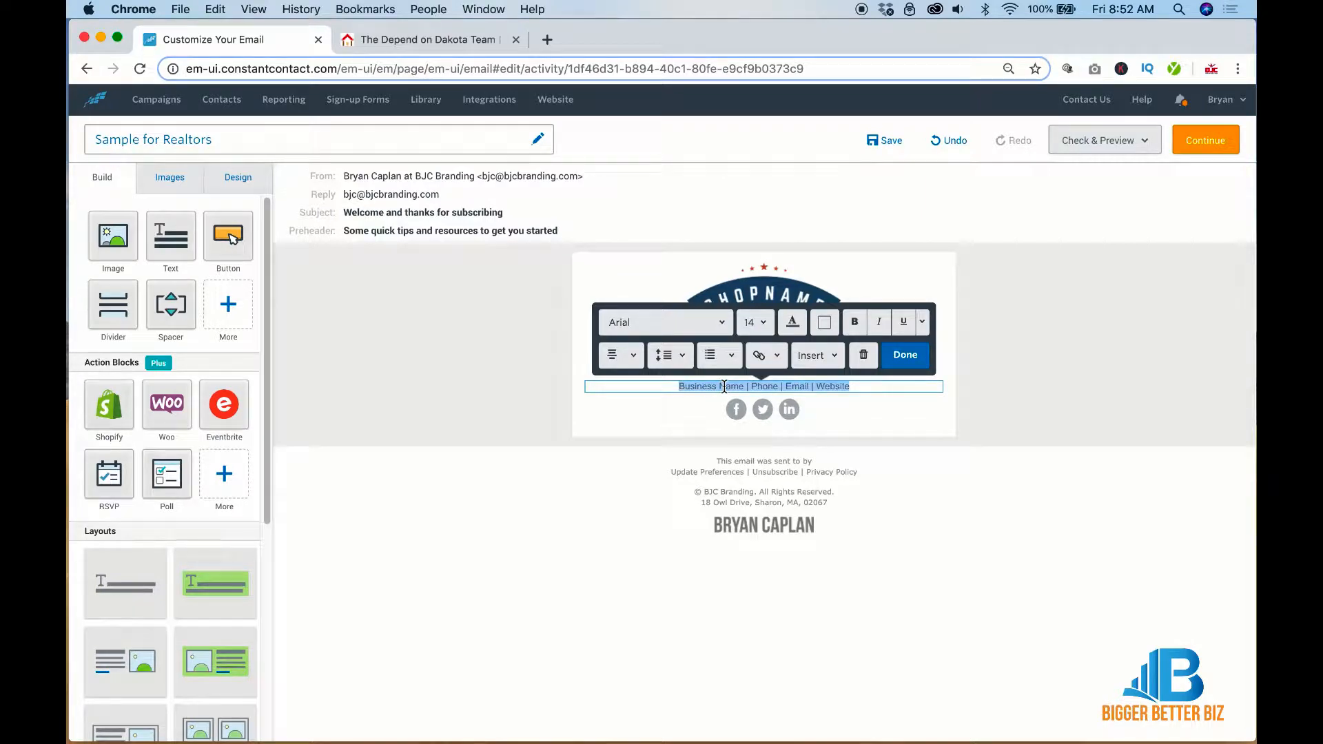
text(Questi)
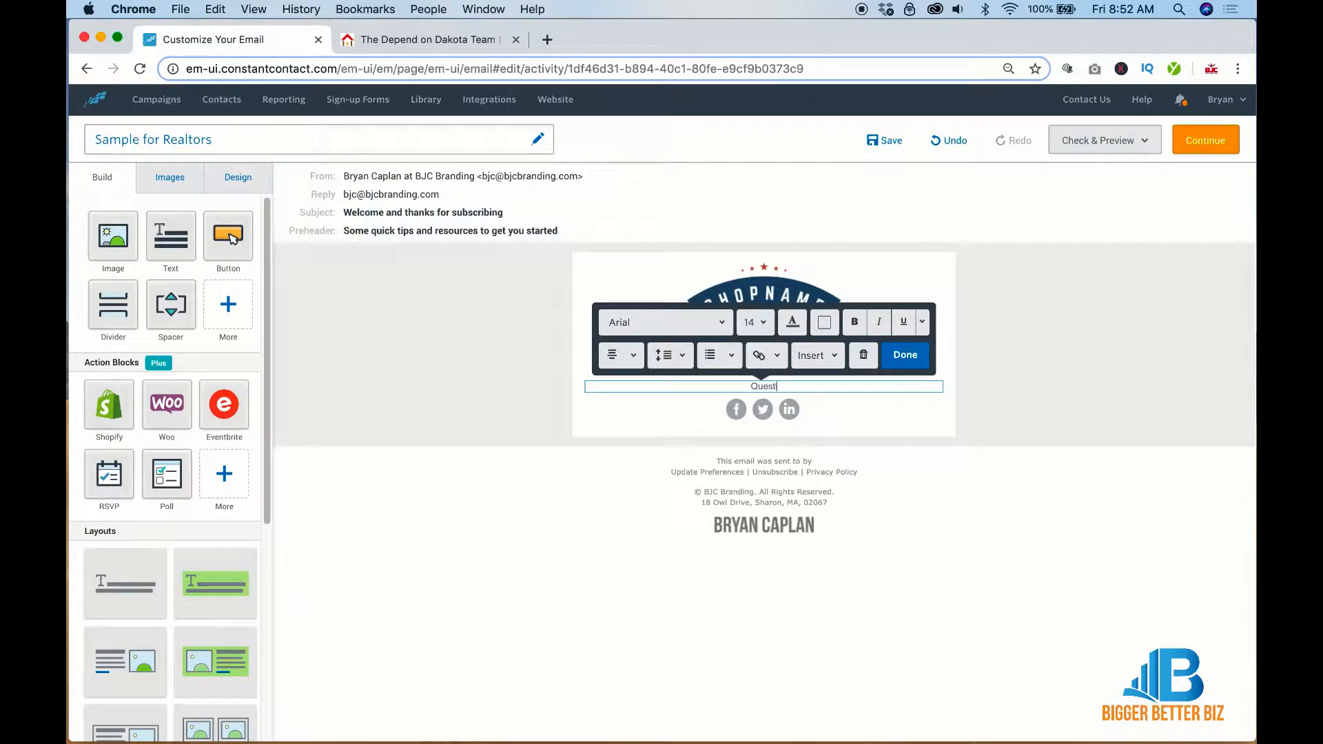
text(ons? )
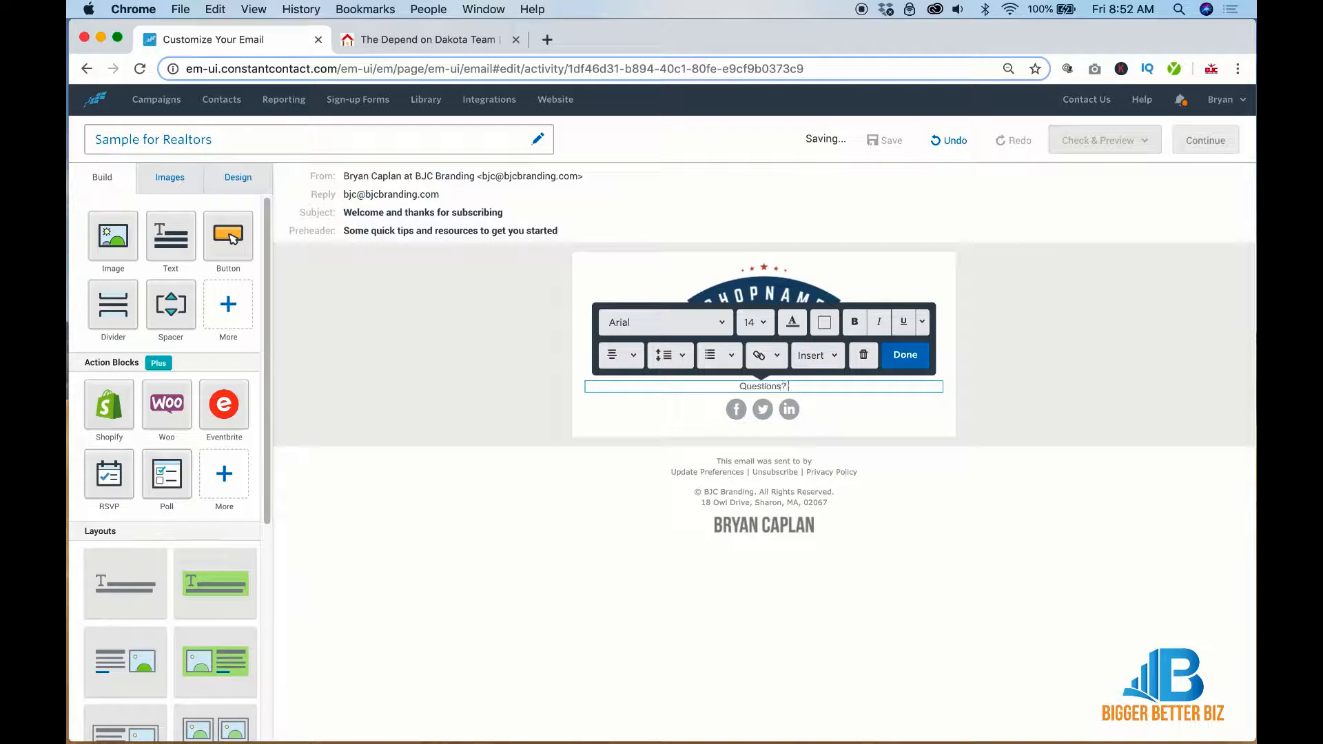
text(Contact Me)
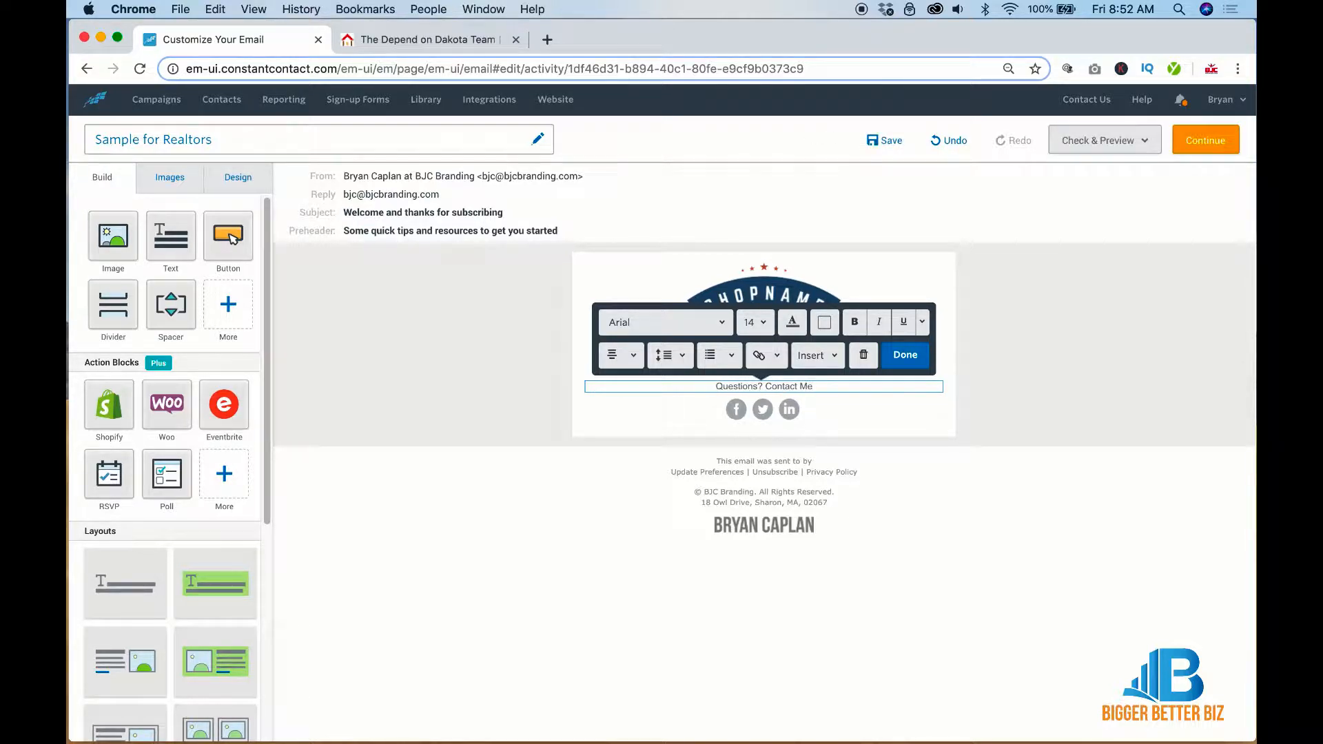
text( |)
text(6ee My List)
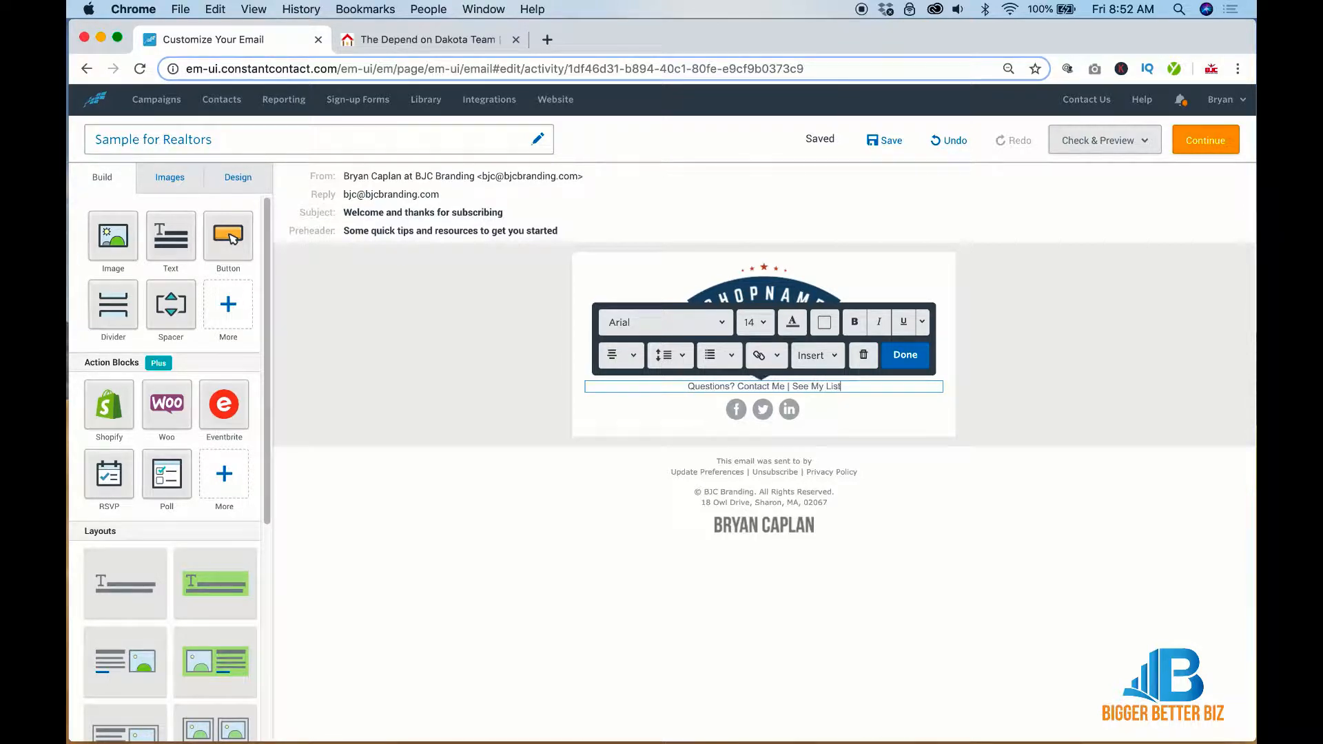
text(ings | )
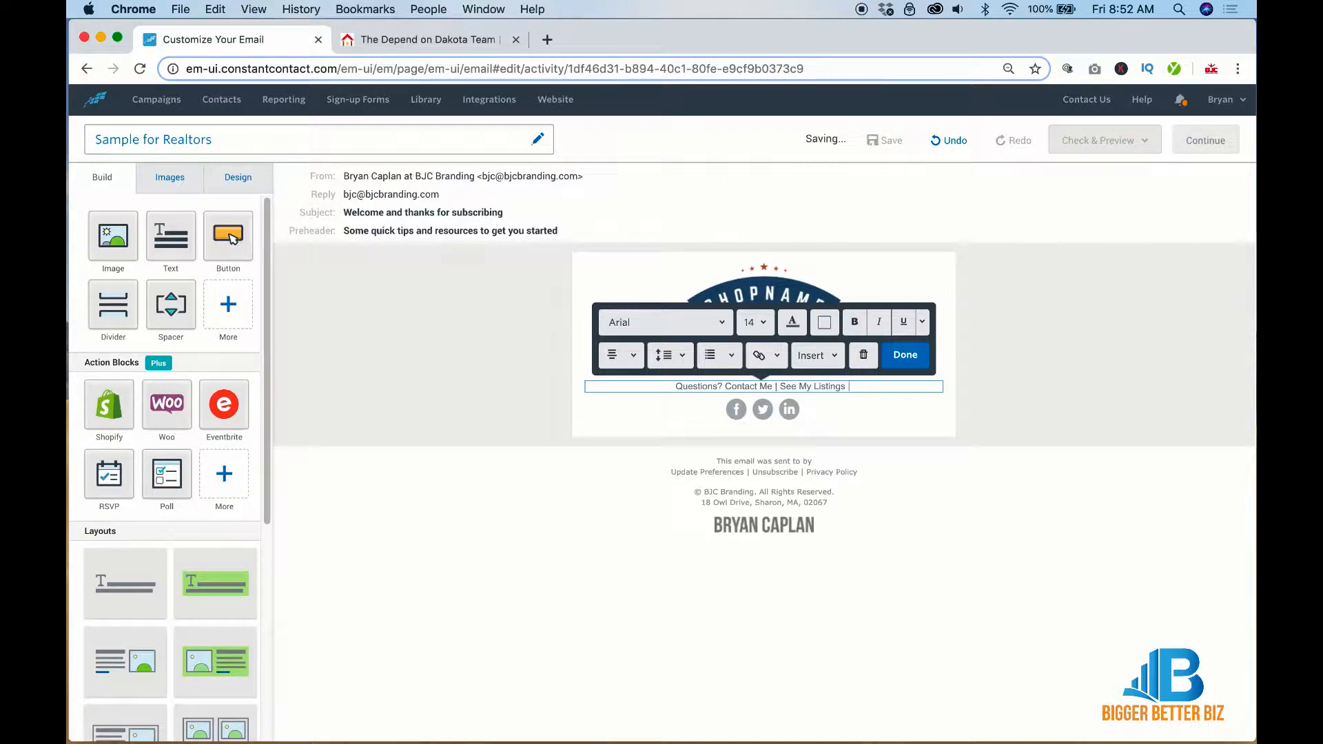
text(555-5)
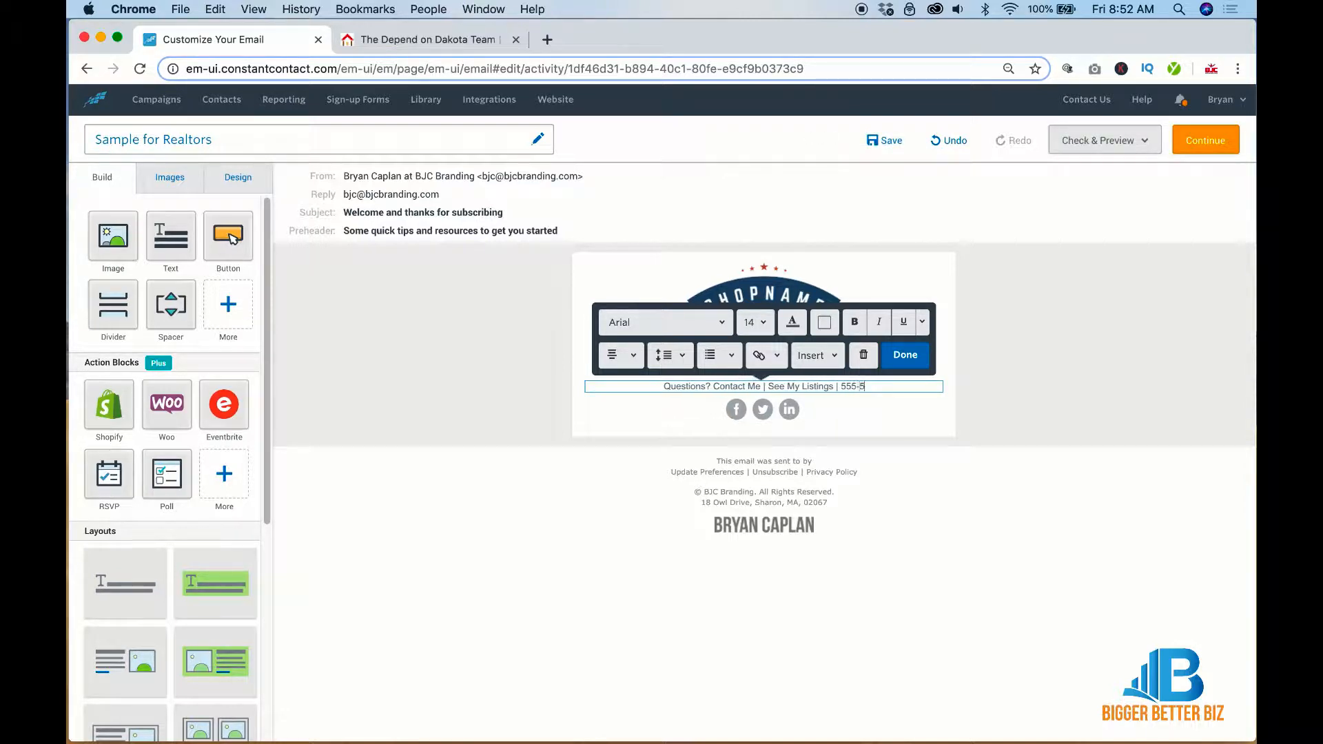
text(55-5)
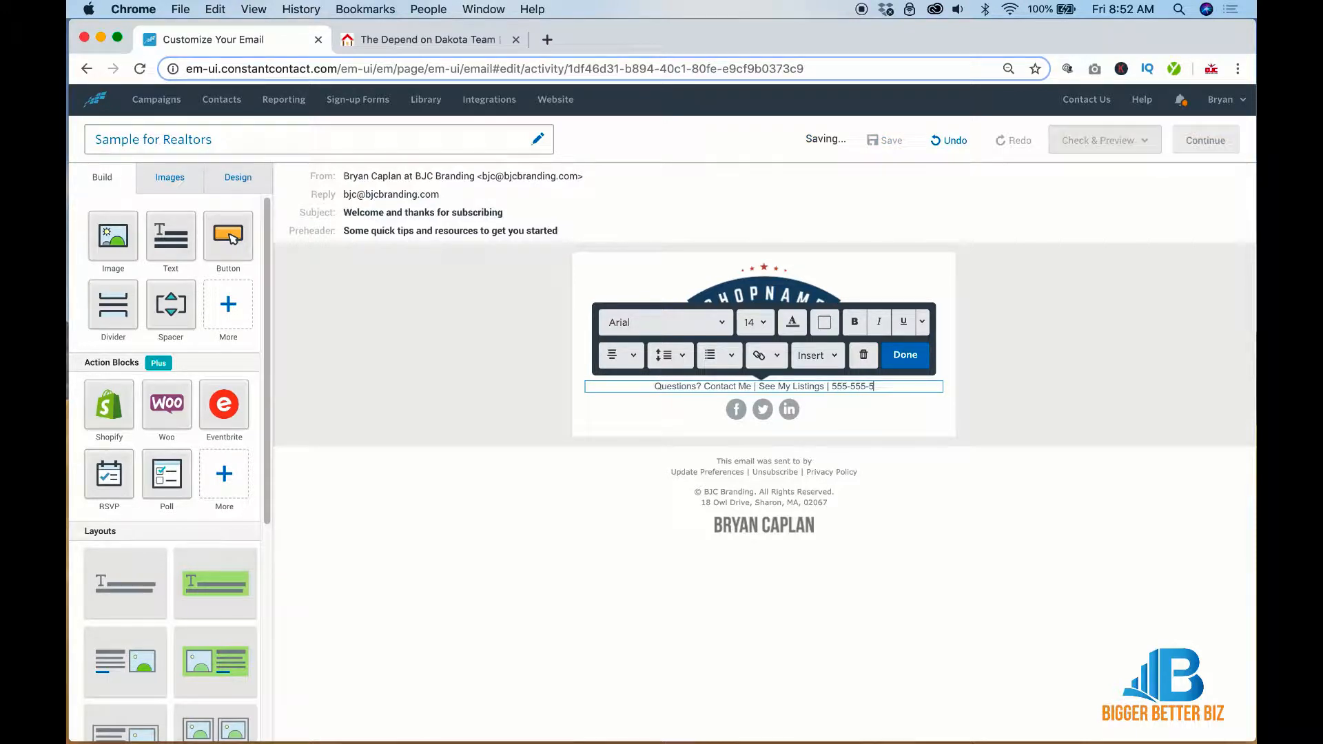
text(555)
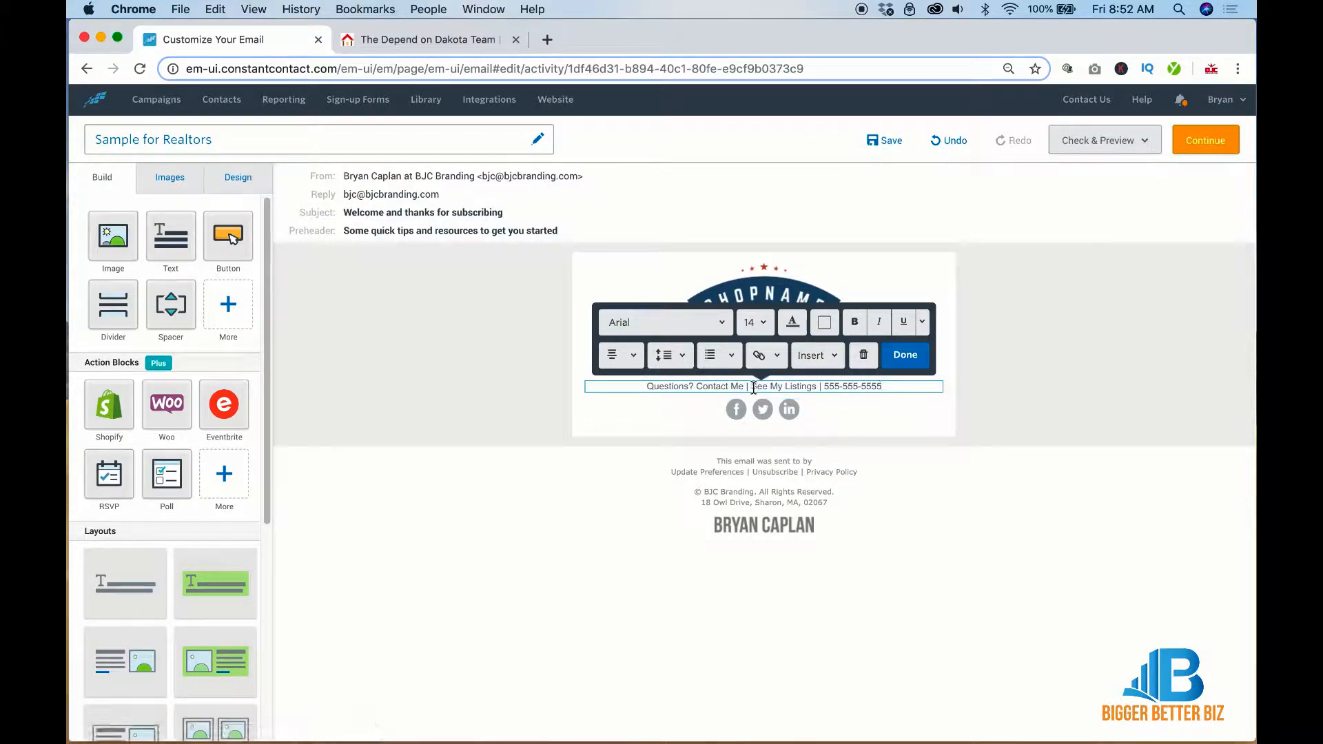
Link 'See My Listings' to the URL copied from the Depend on Dakota Team listings page
drag(752, 387, 815, 387)
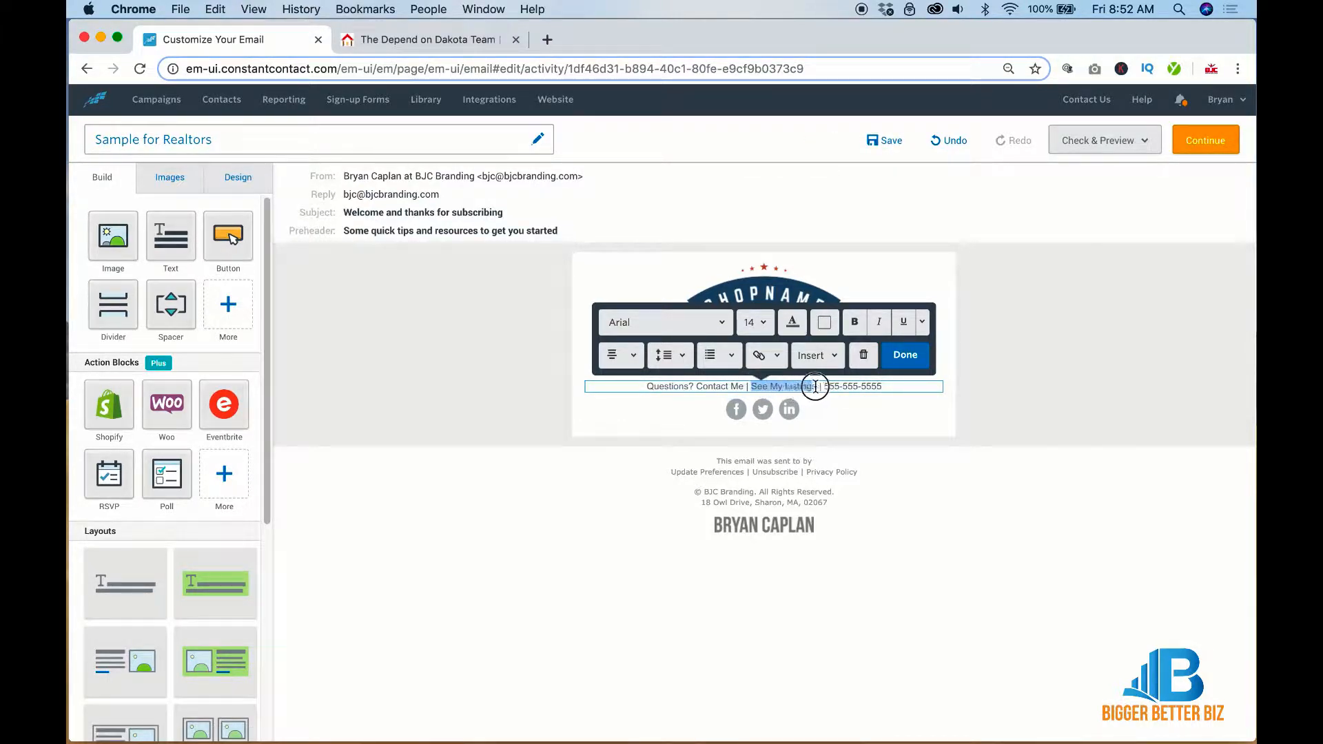
click(464, 40)
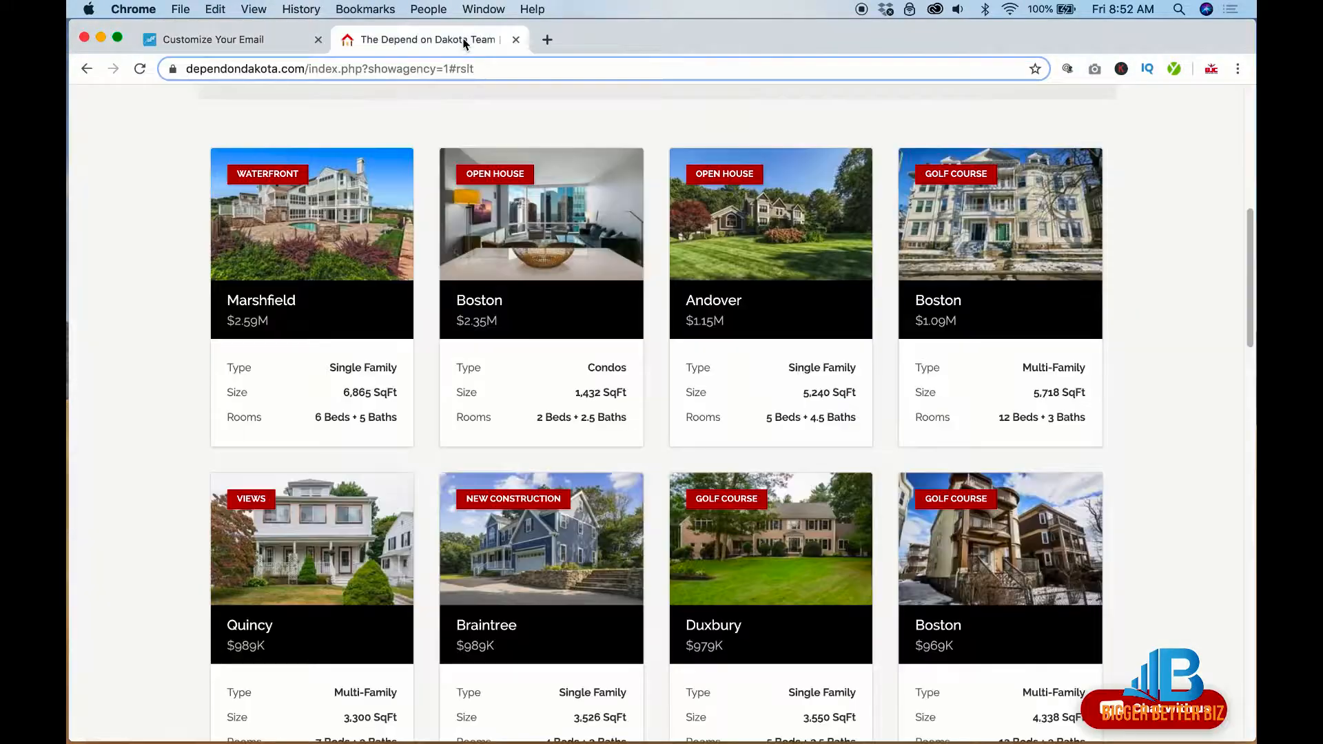
click(444, 69)
key(super+c)
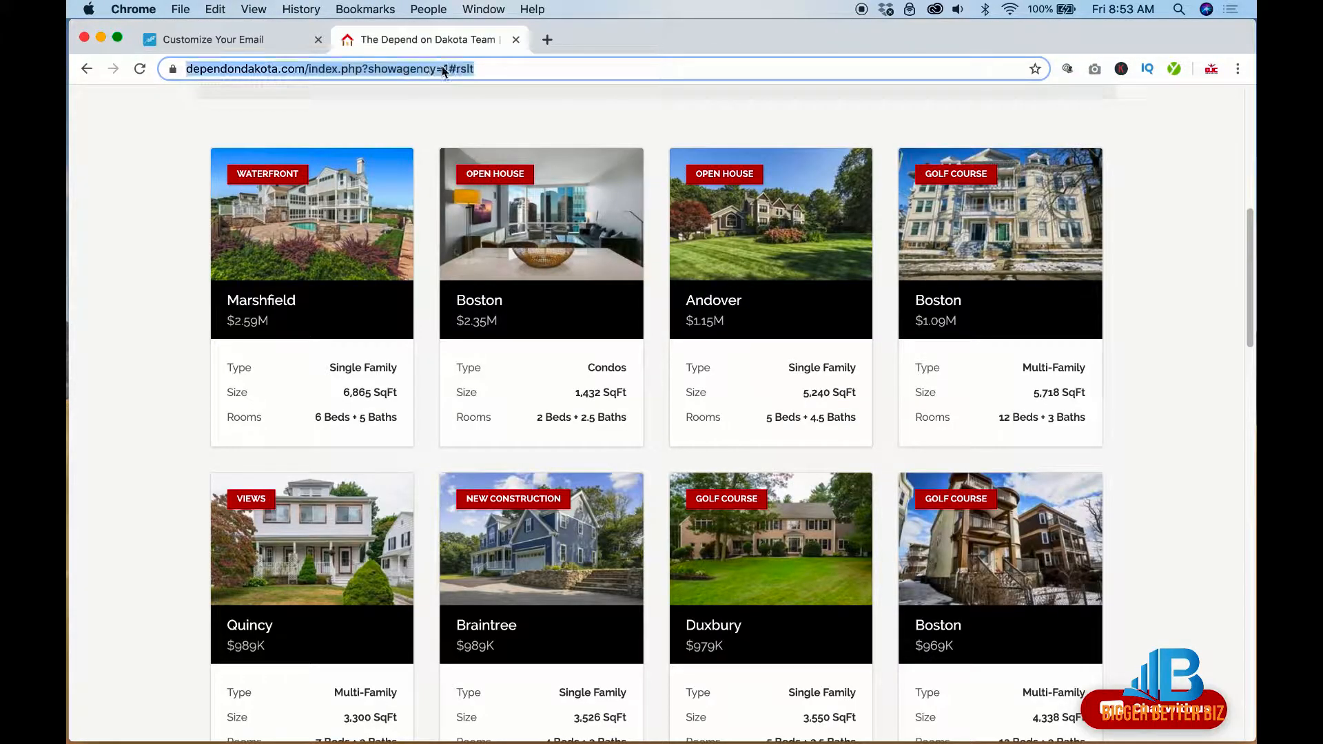
click(252, 42)
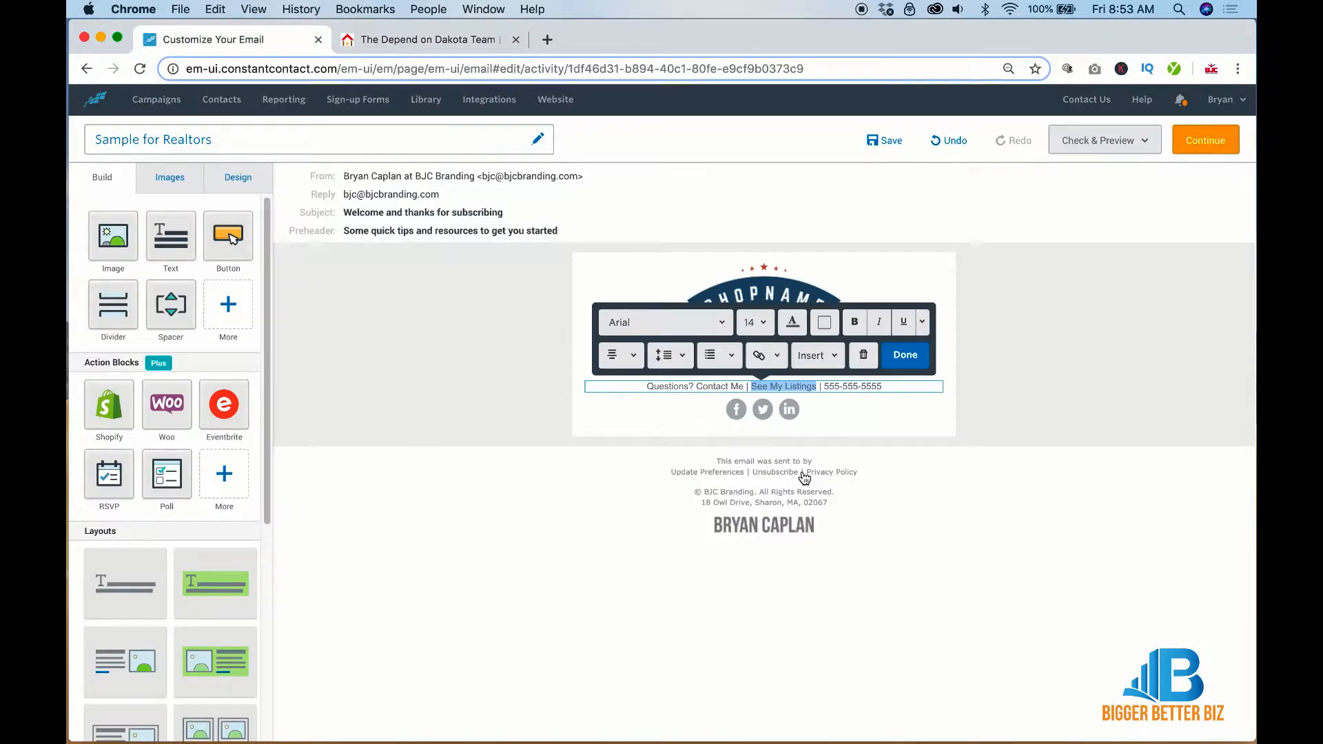
click(772, 357)
click(771, 388)
key(super+v)
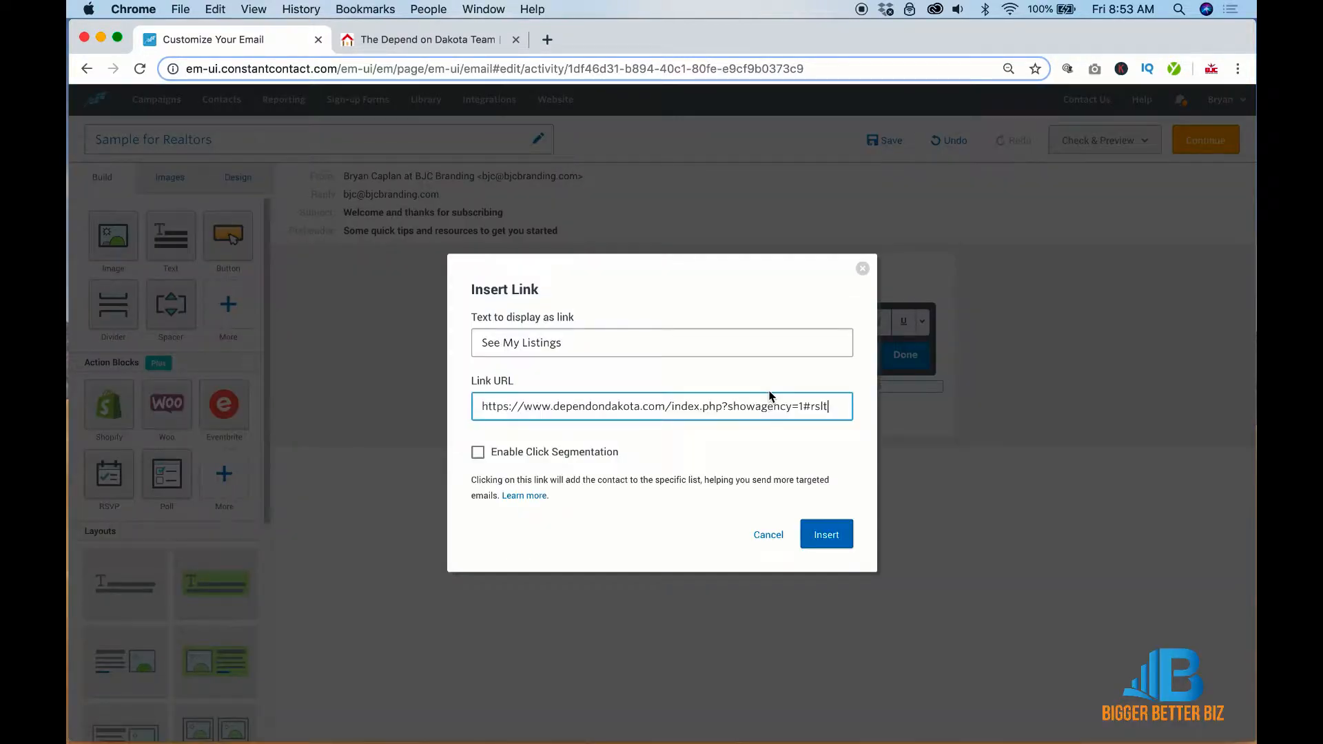
click(824, 535)
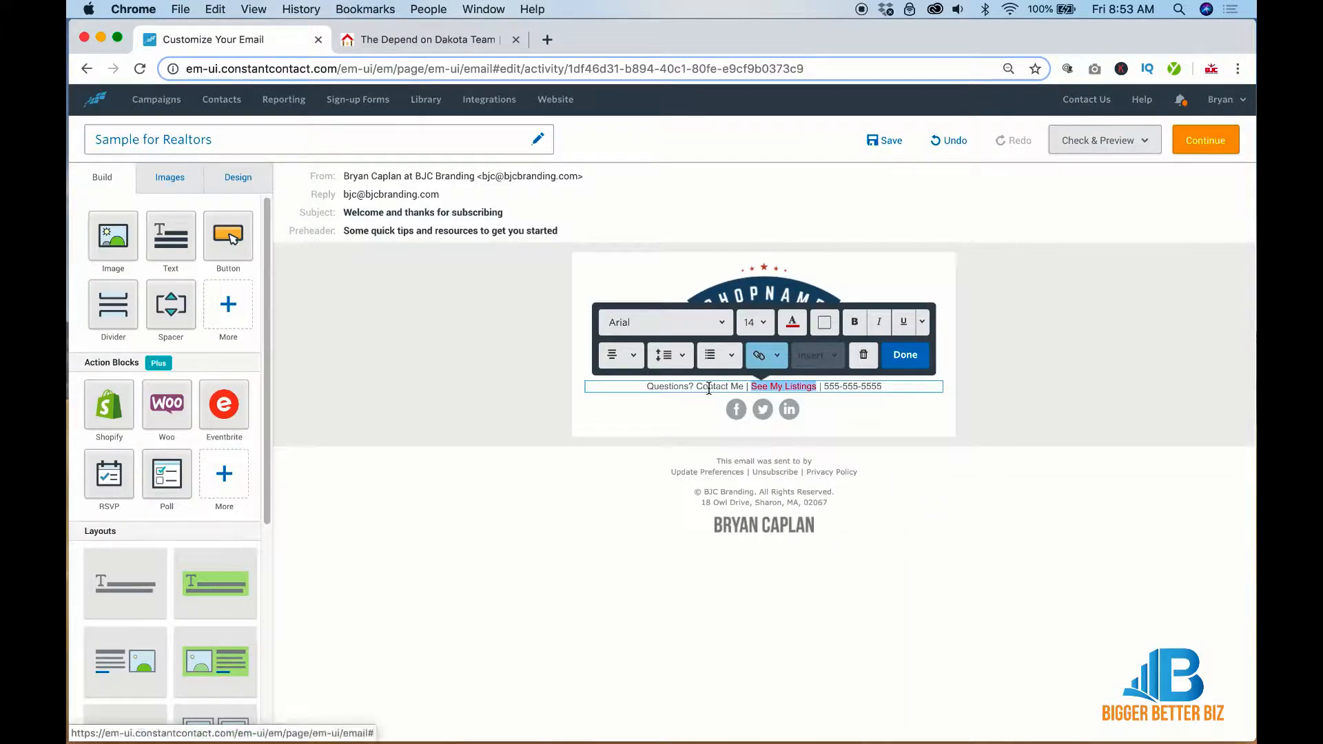
drag(697, 386, 743, 386)
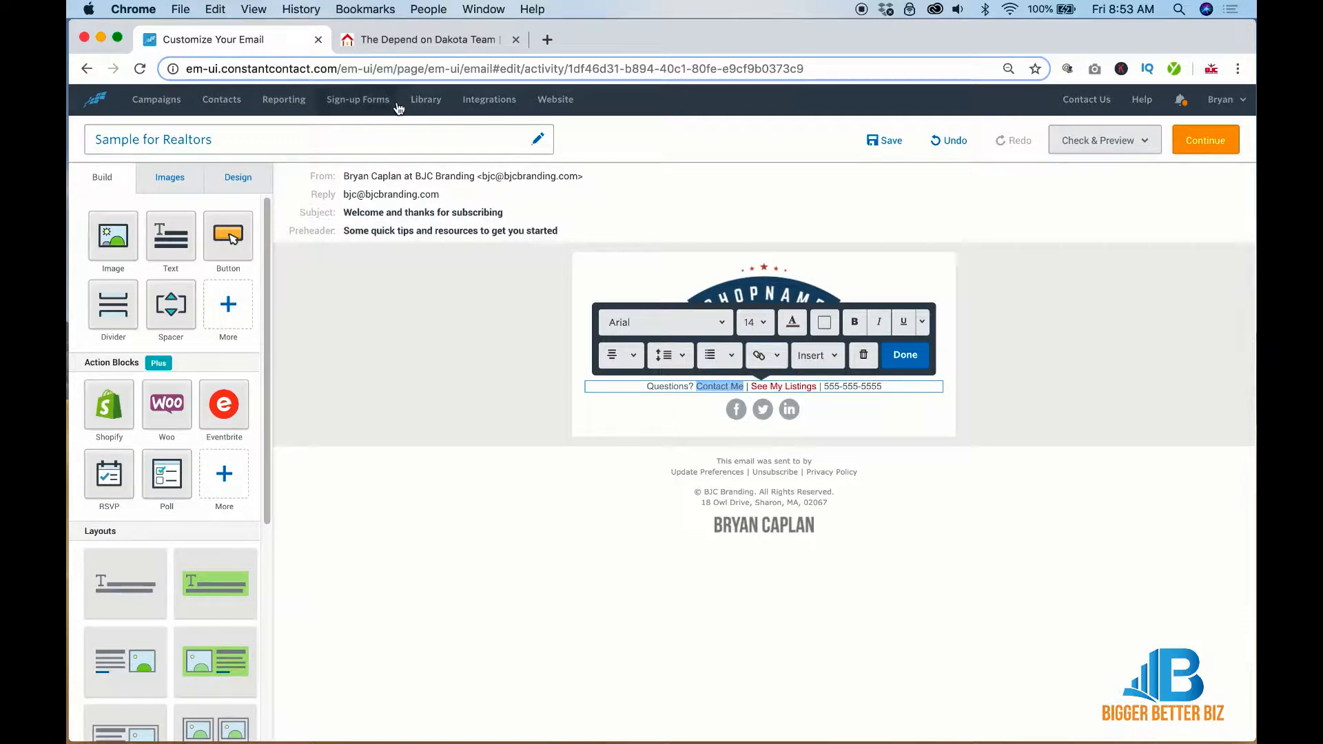
click(407, 53)
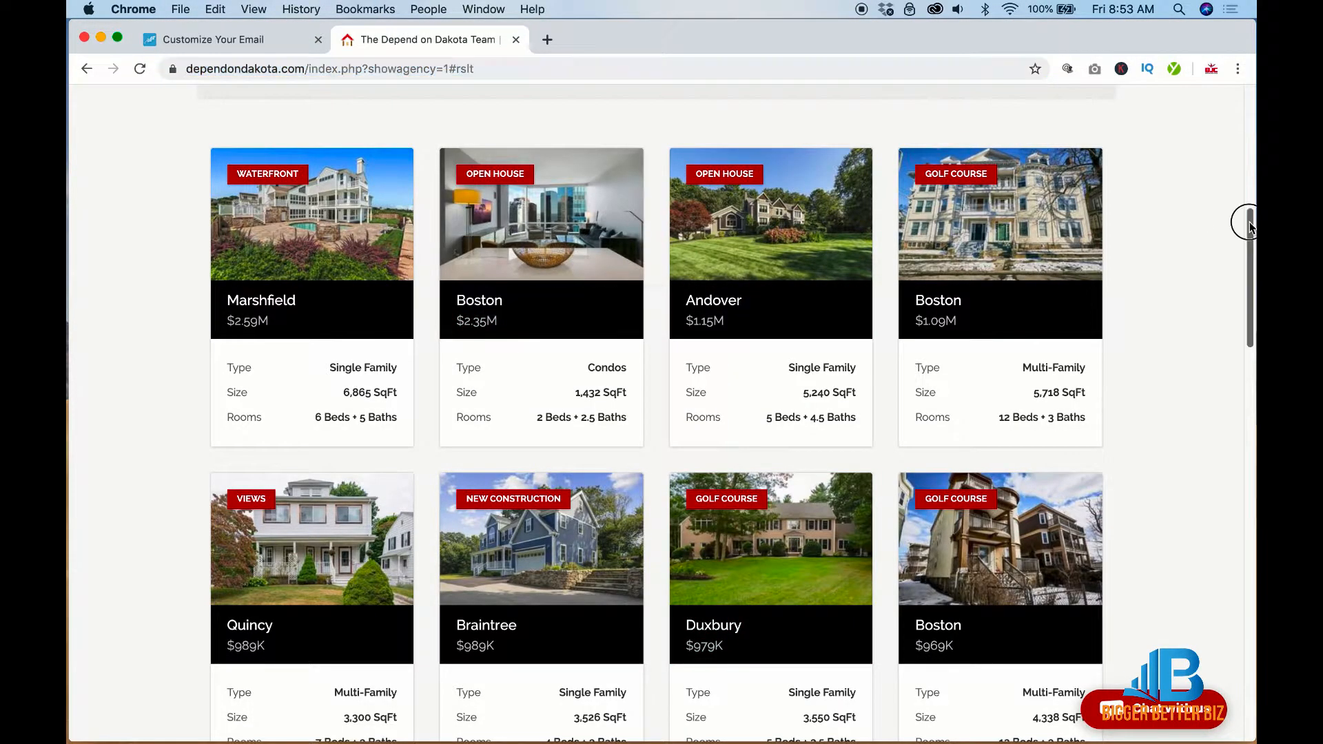
Copy the Contact Us Now! link address, dependondakota.com/contact.php, from the team website
drag(1247, 221, 1247, 734)
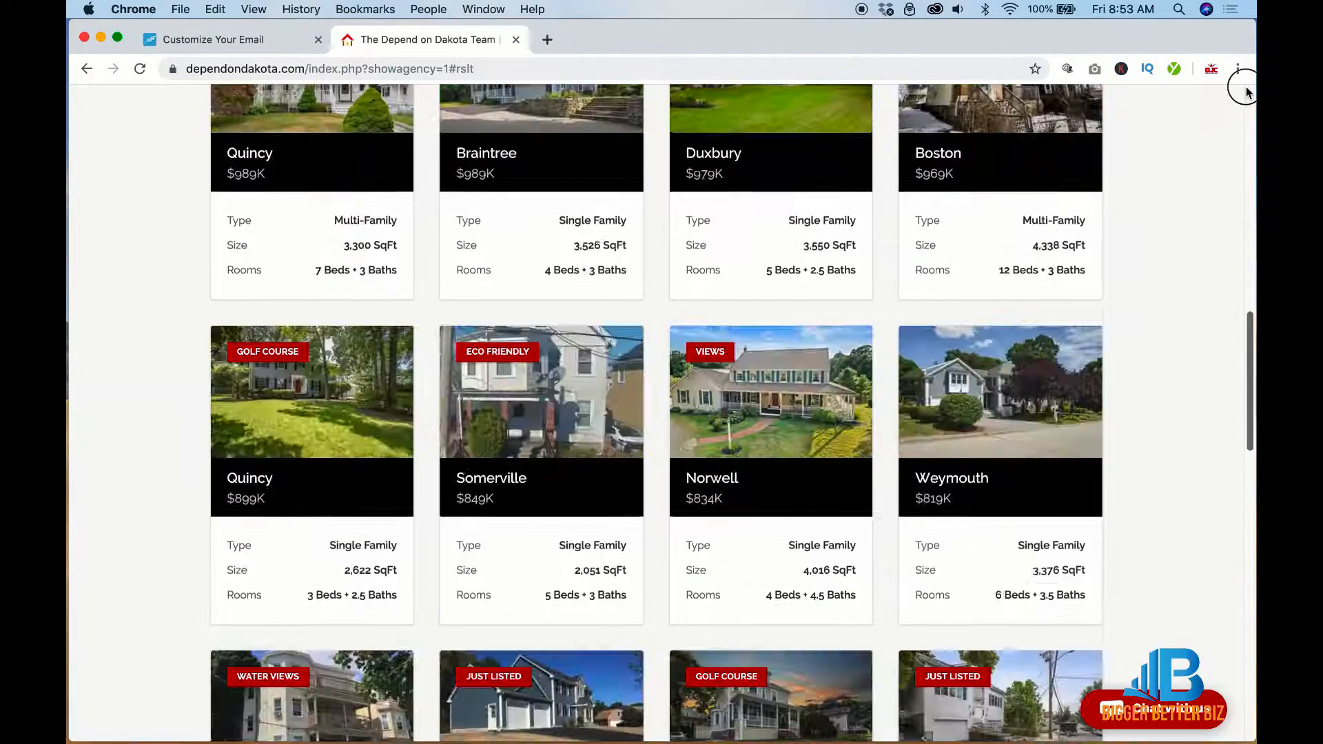
drag(1247, 665, 1248, 152)
right_click(849, 151)
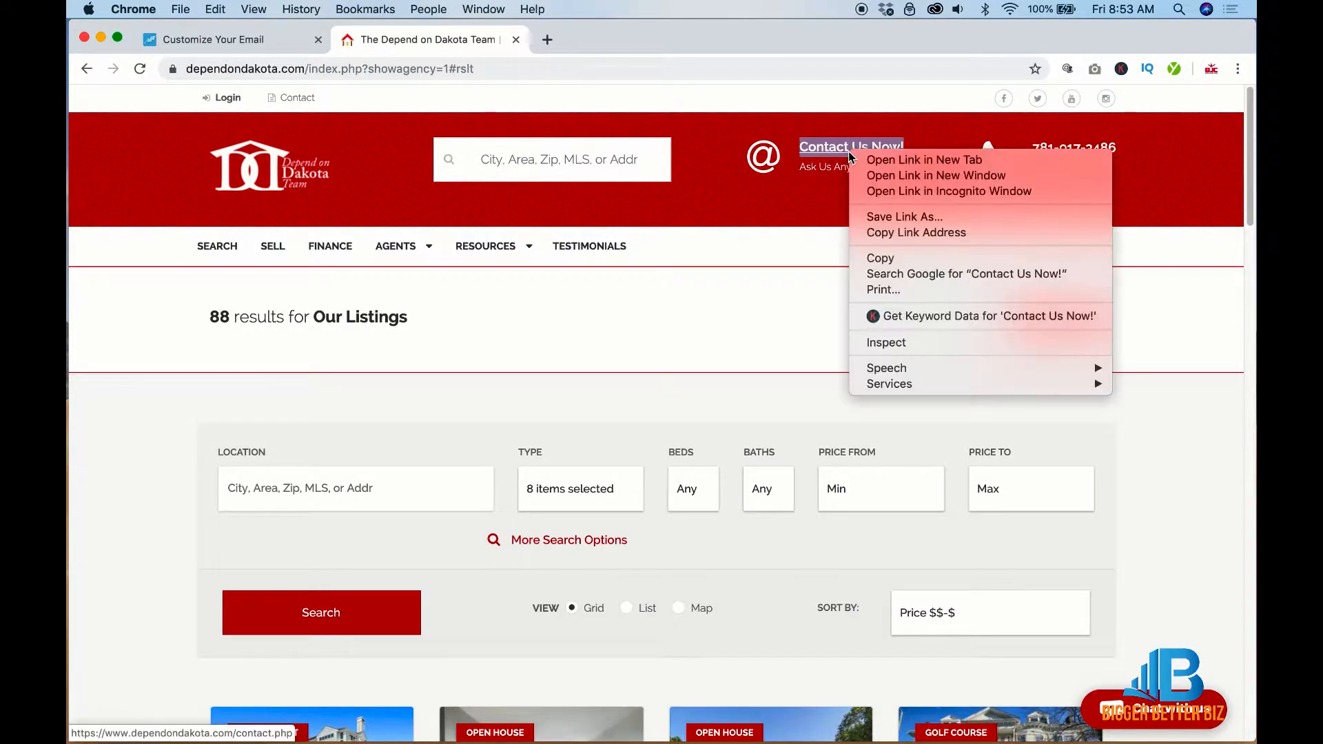
click(889, 232)
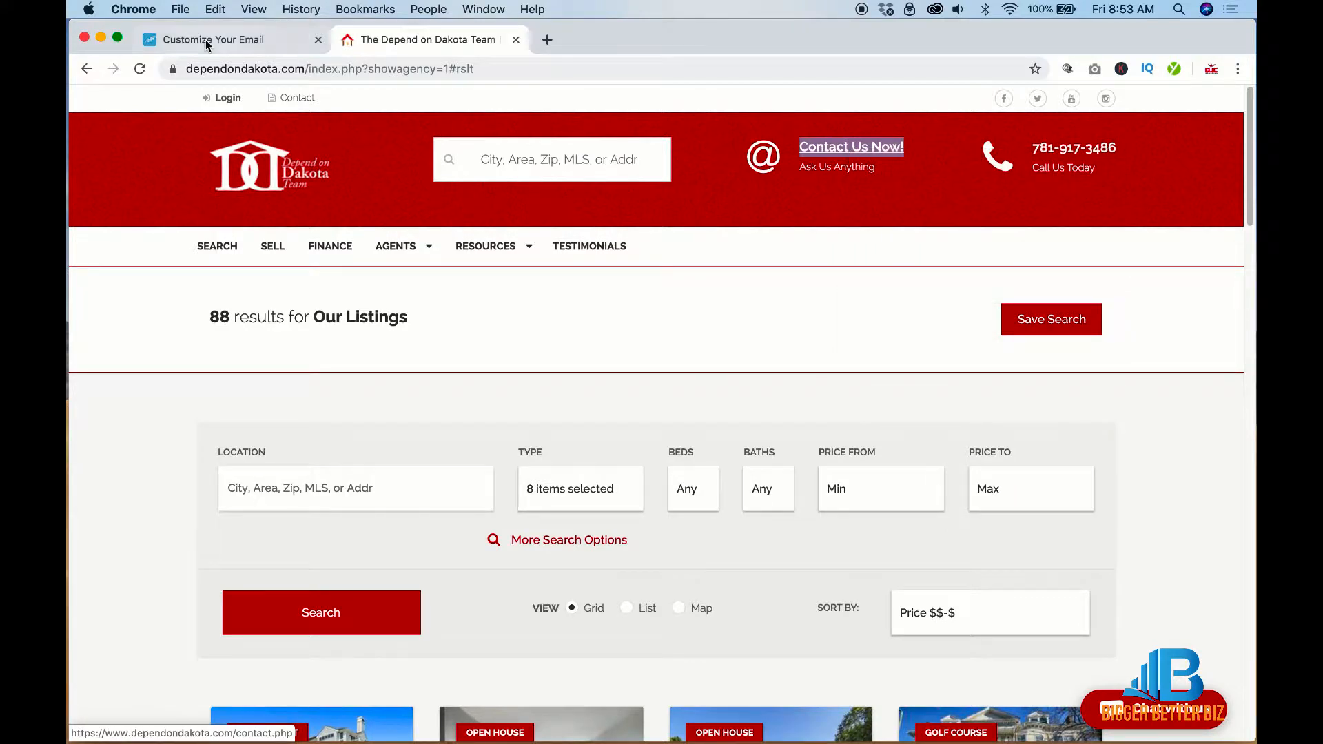
click(206, 39)
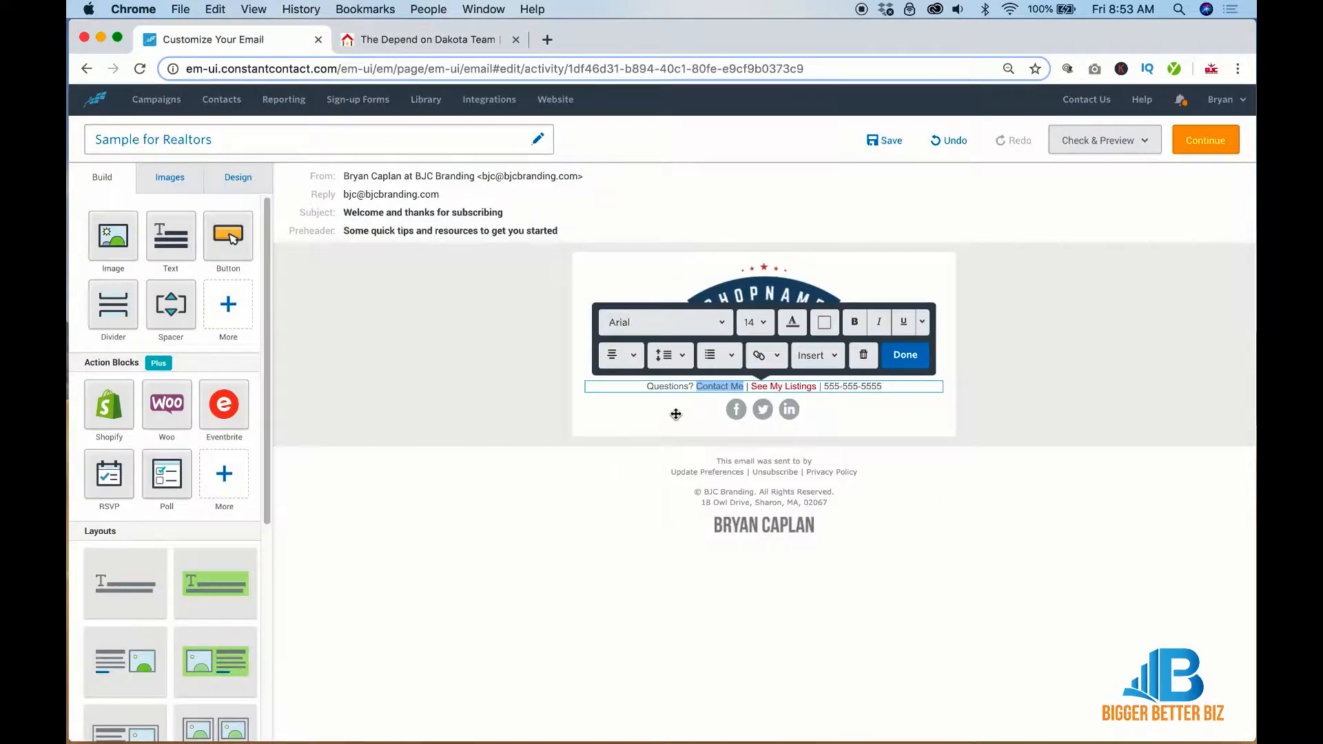
Link 'Contact Me' to the dependondakota.com/contact.php web page
click(778, 355)
click(772, 389)
text(https://www.thedependondakota.com/contact.php)
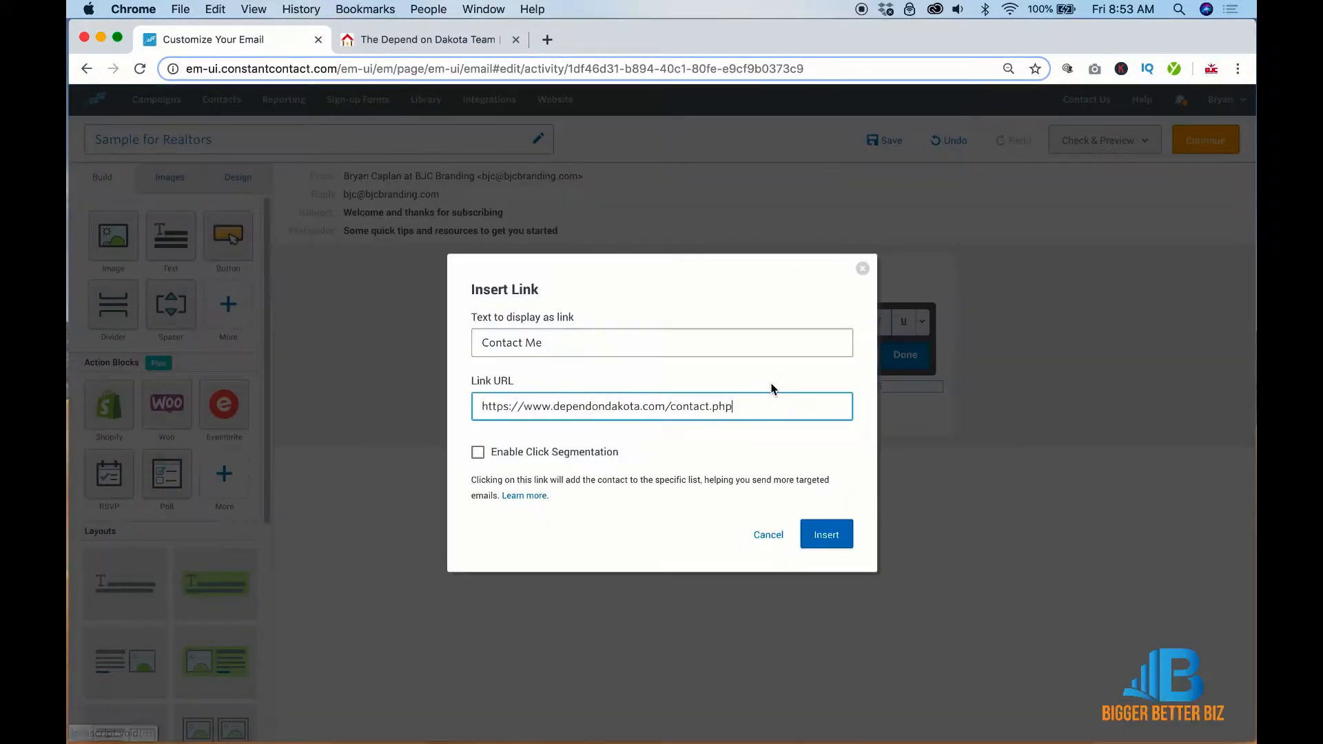
click(831, 540)
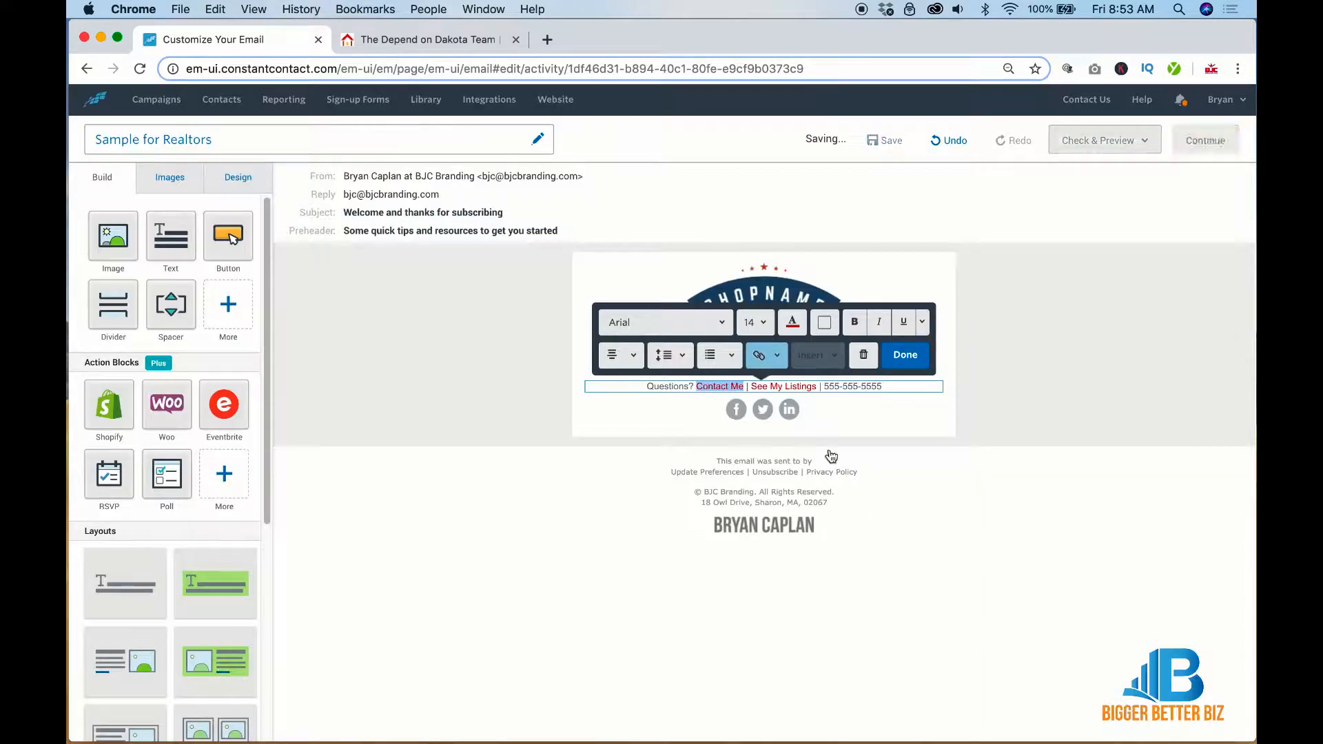
Make 'Questions?' bold in the footer line and finish editing the text
click(642, 387)
drag(642, 387, 693, 387)
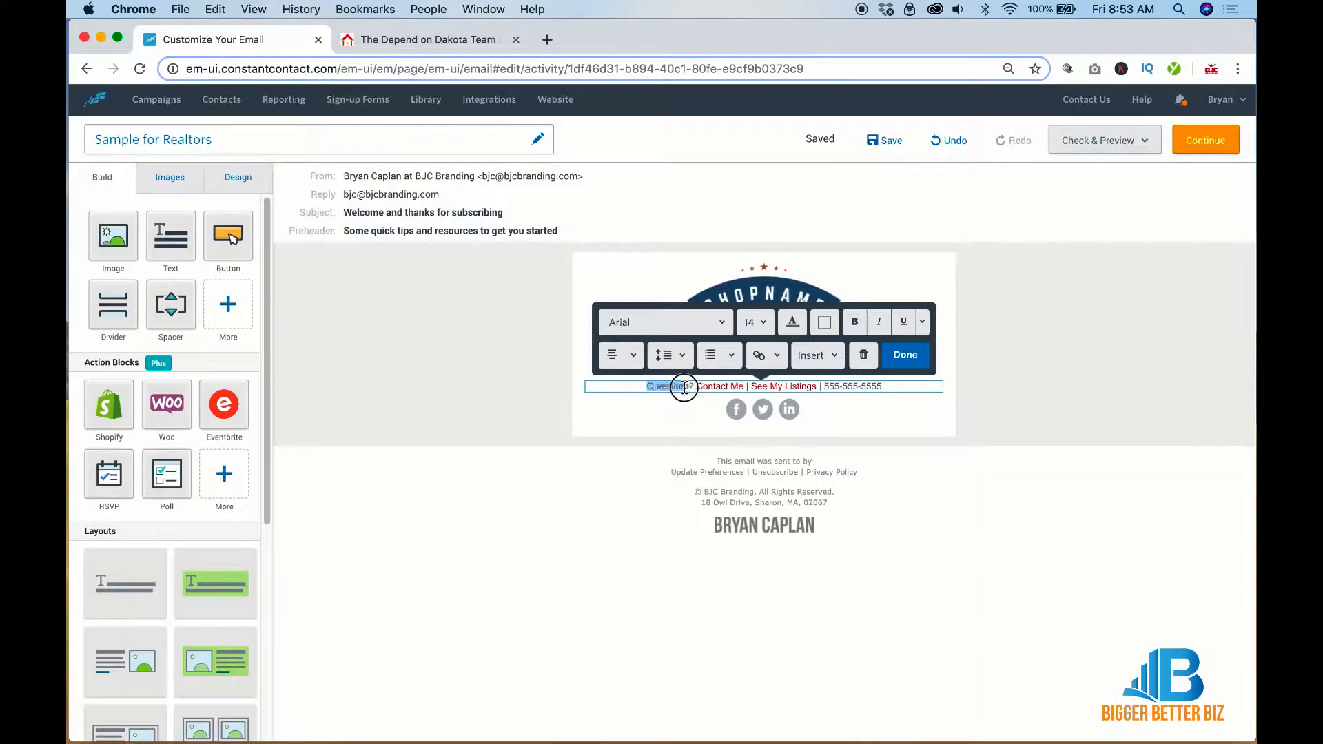
click(848, 325)
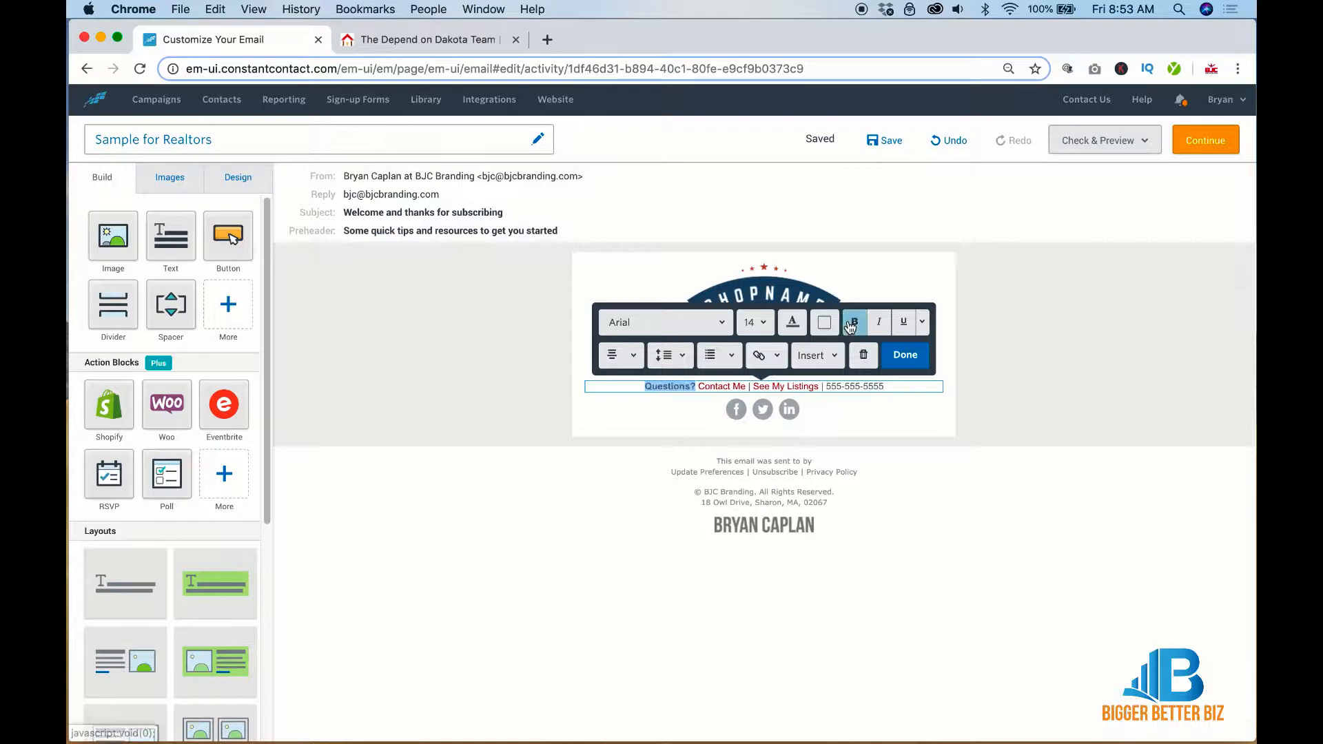
click(1112, 386)
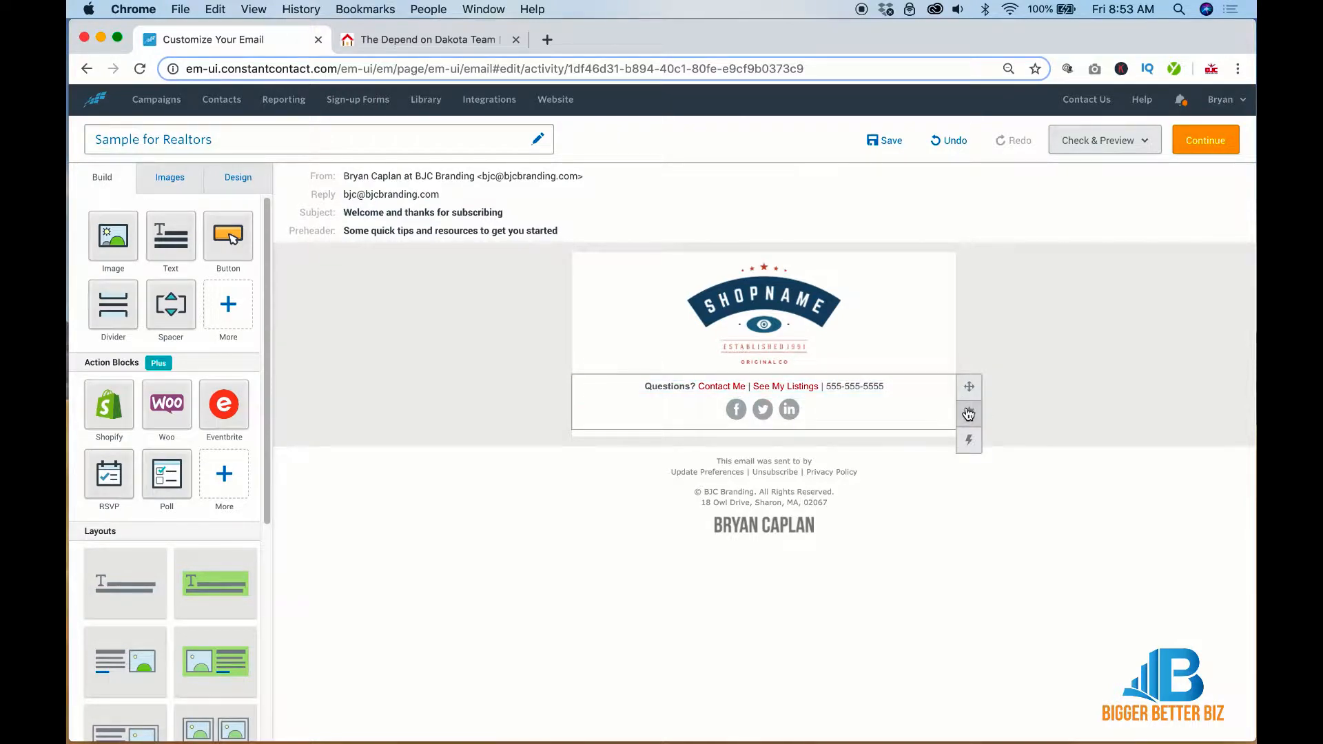
Delete the spacer below the social icons
mouse_move(968, 414)
click(881, 414)
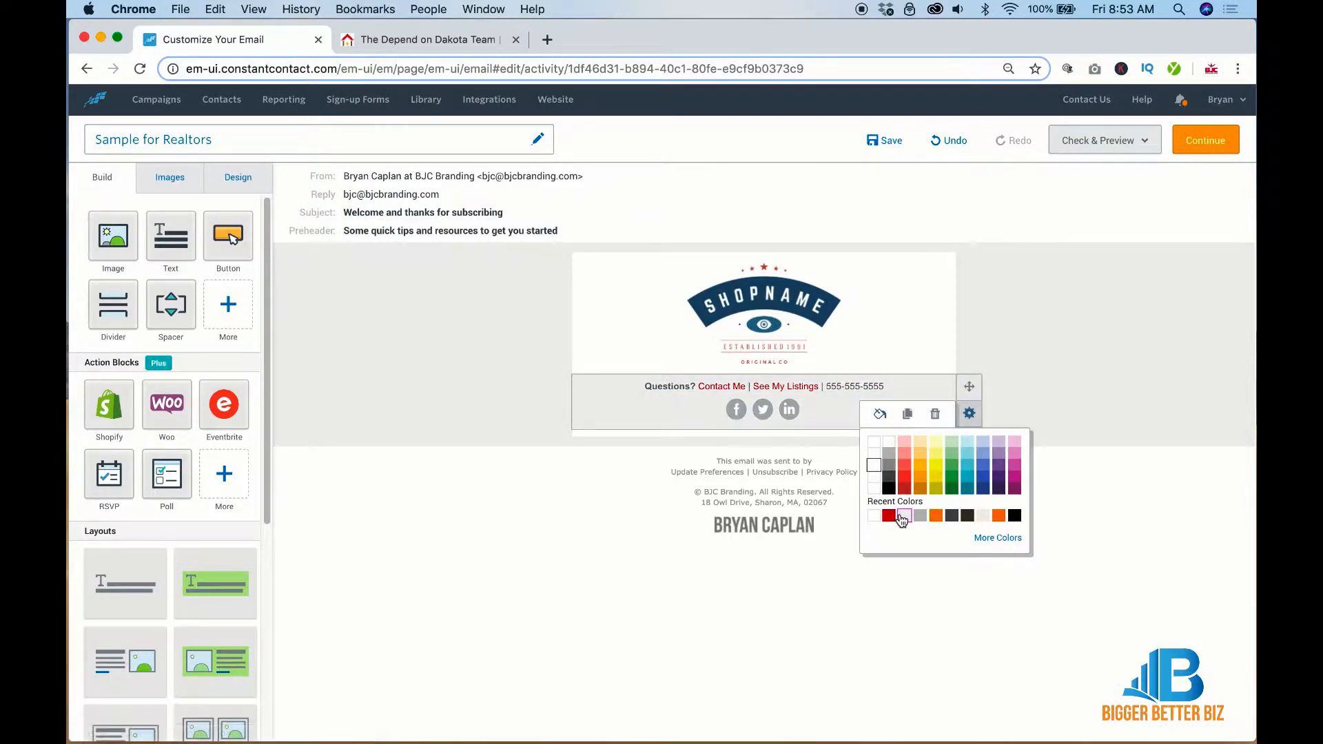
click(895, 510)
click(927, 434)
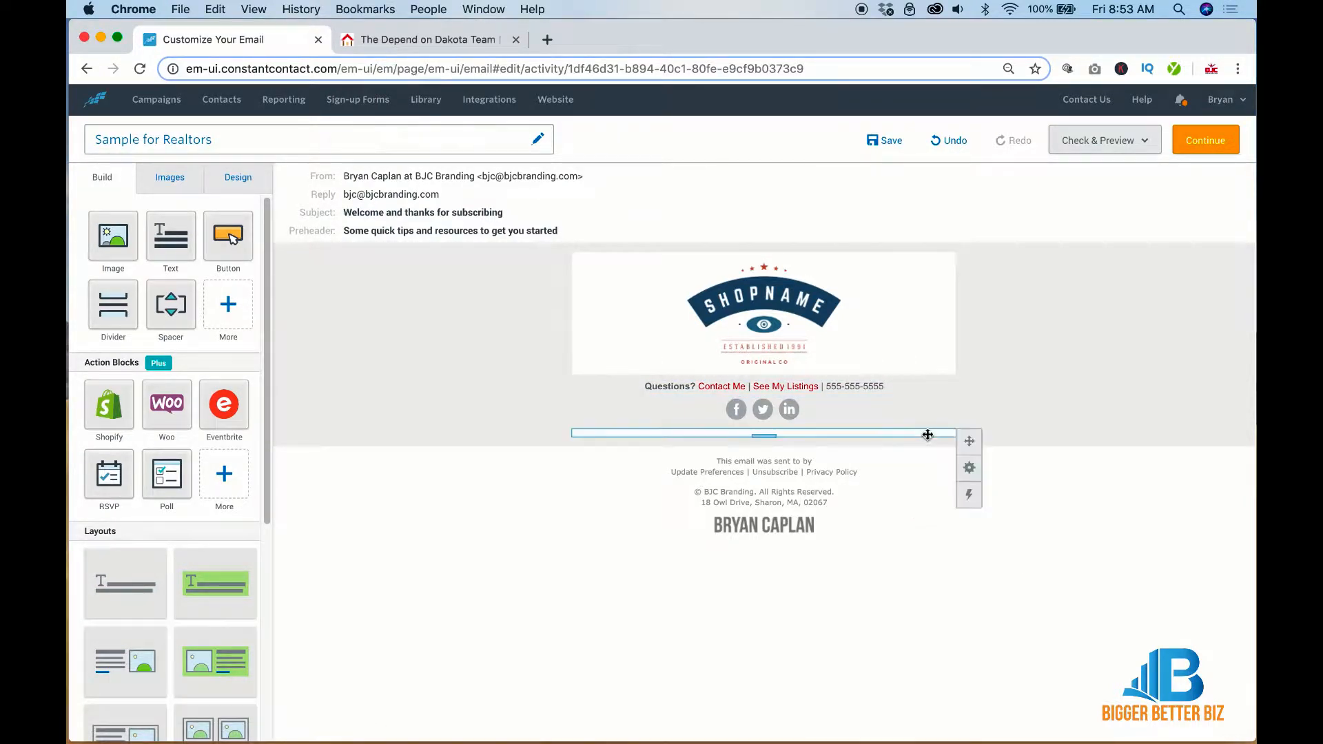
click(778, 404)
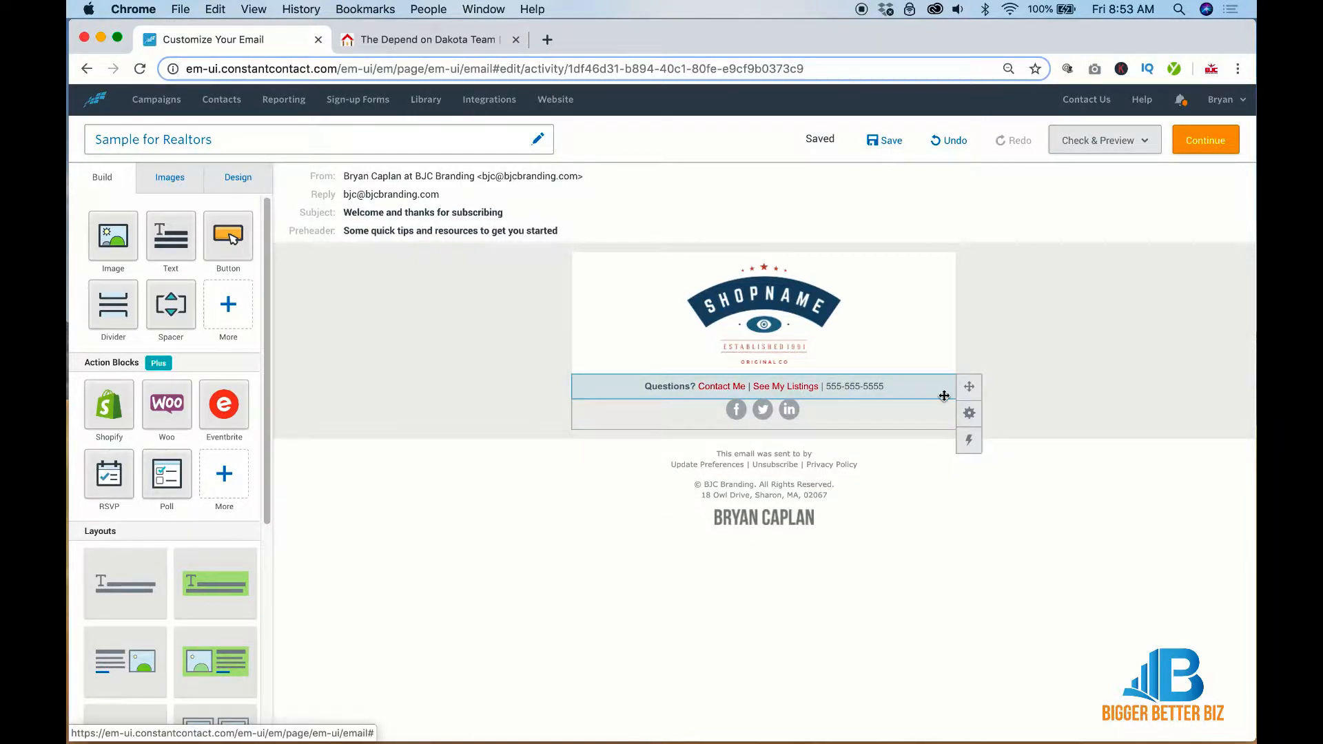
Add a coloured spacer above the Questions? line and reduce its height to 16
drag(170, 303, 758, 384)
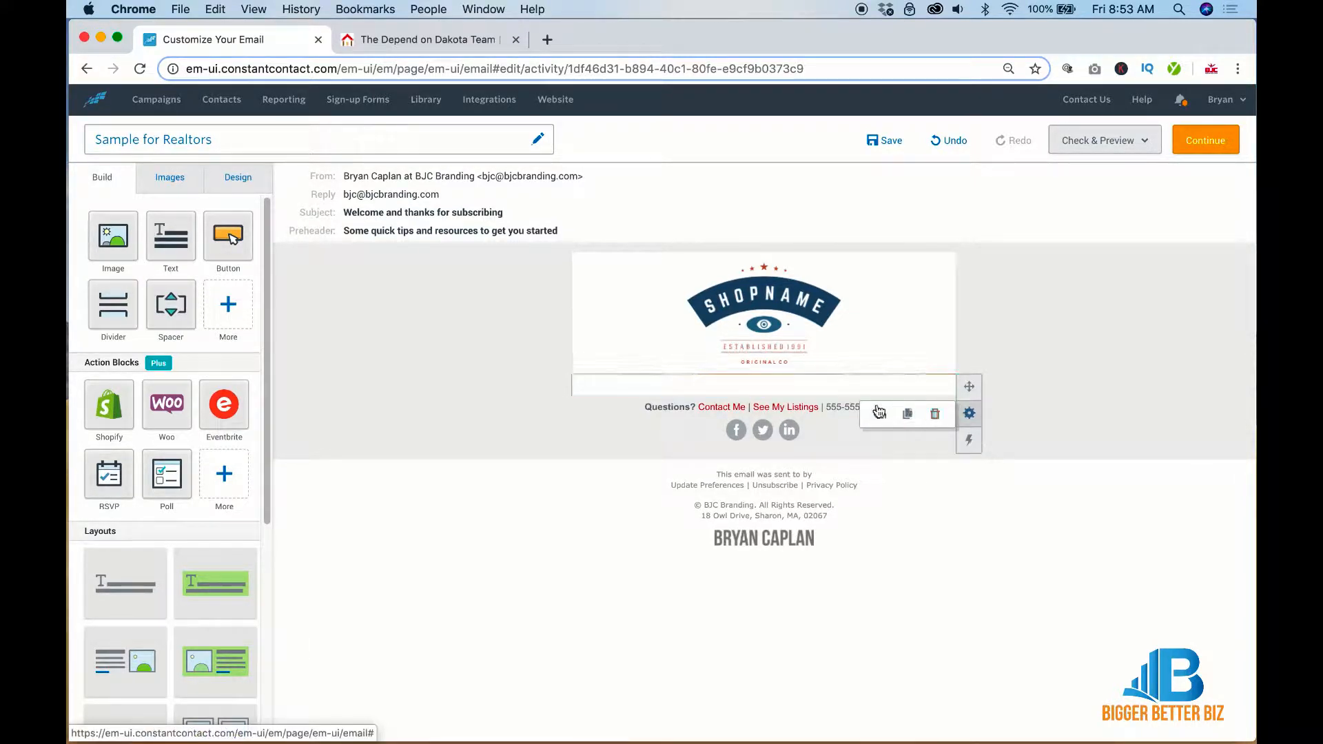
click(878, 413)
click(874, 514)
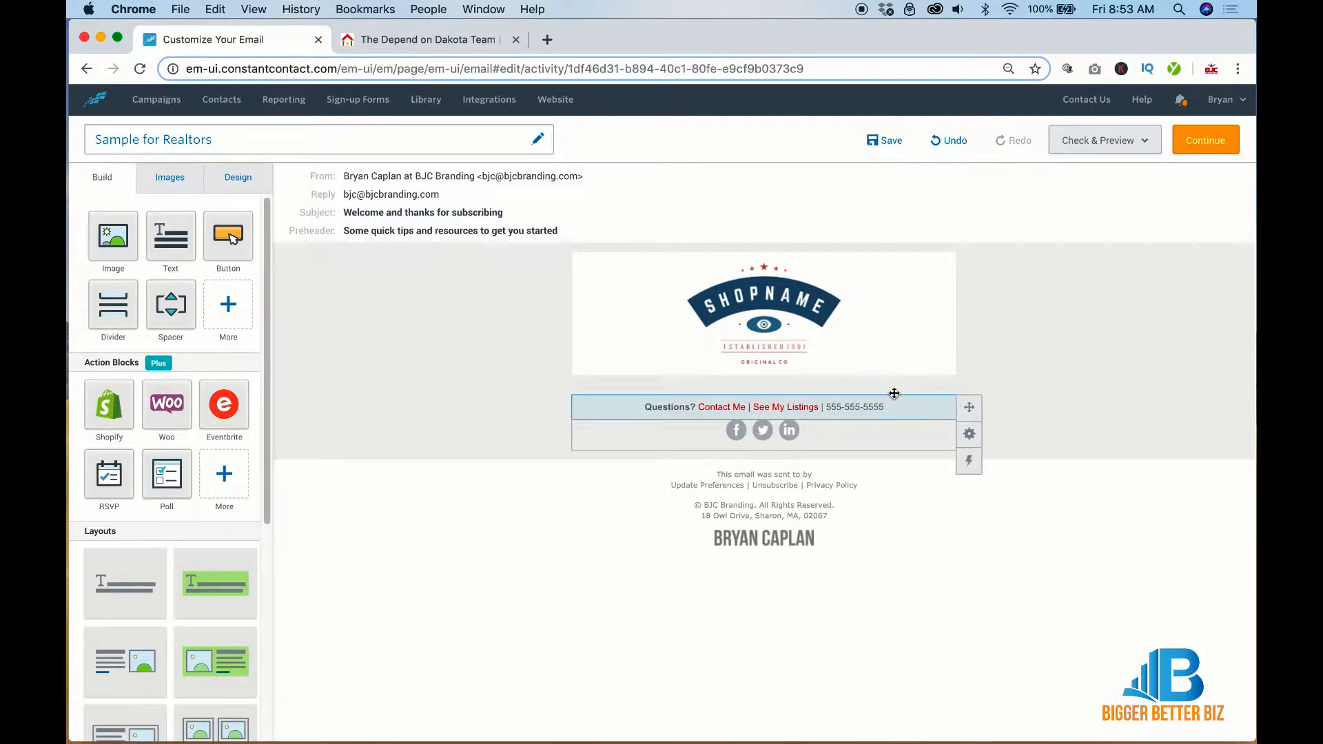
click(850, 380)
click(746, 355)
click(746, 356)
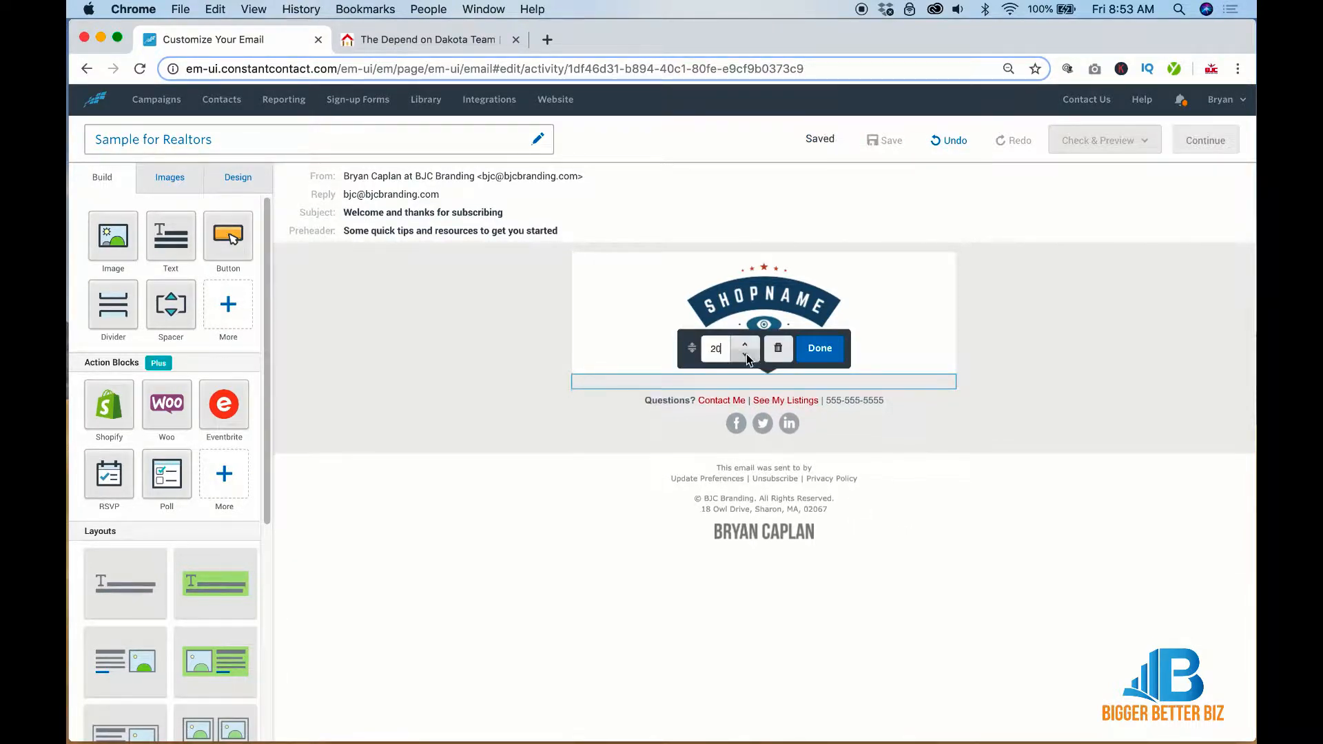
click(746, 356)
click(745, 355)
click(746, 356)
click(745, 356)
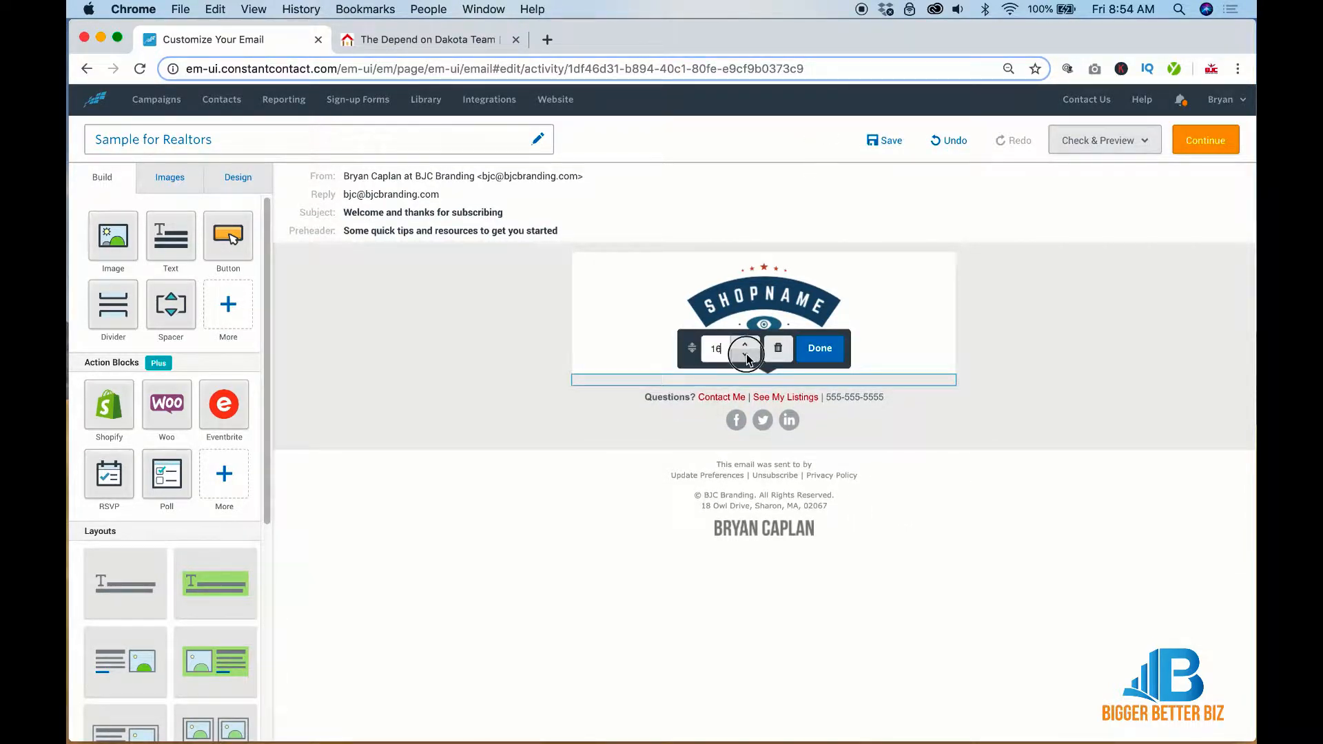
click(1031, 370)
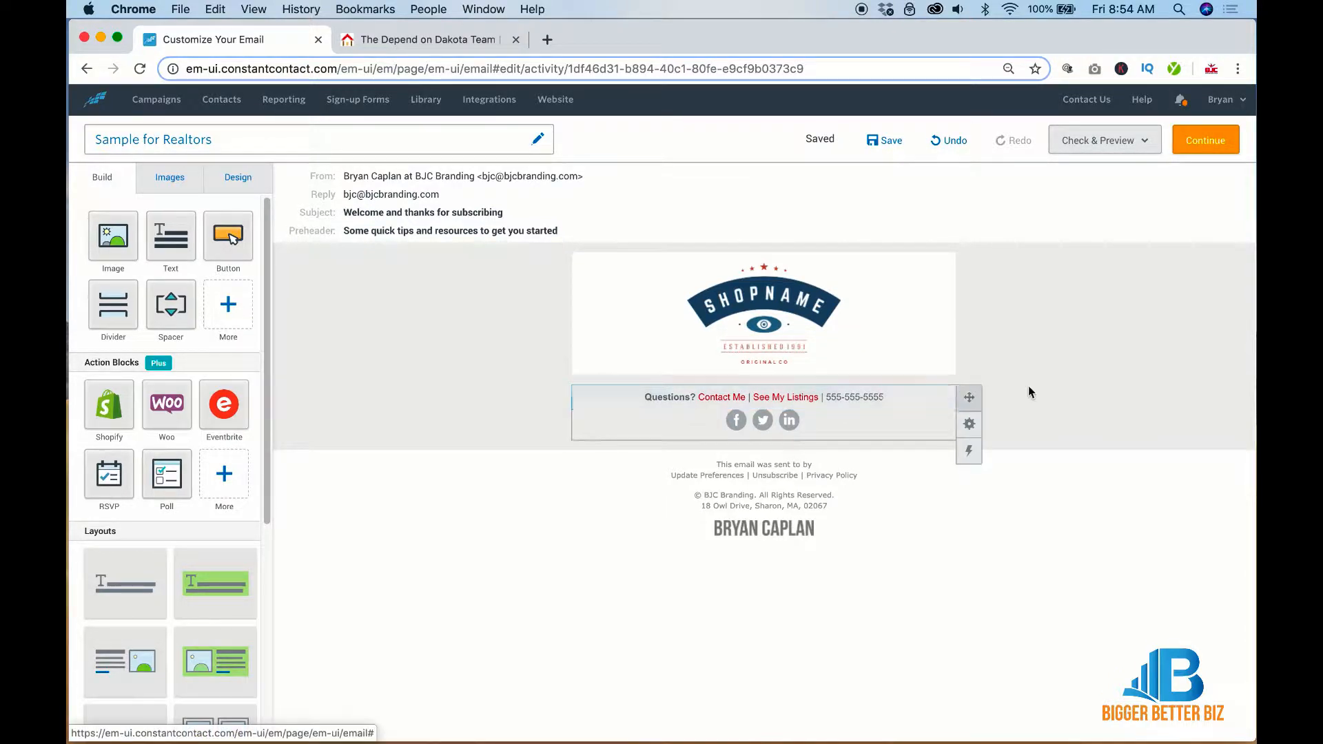
click(736, 273)
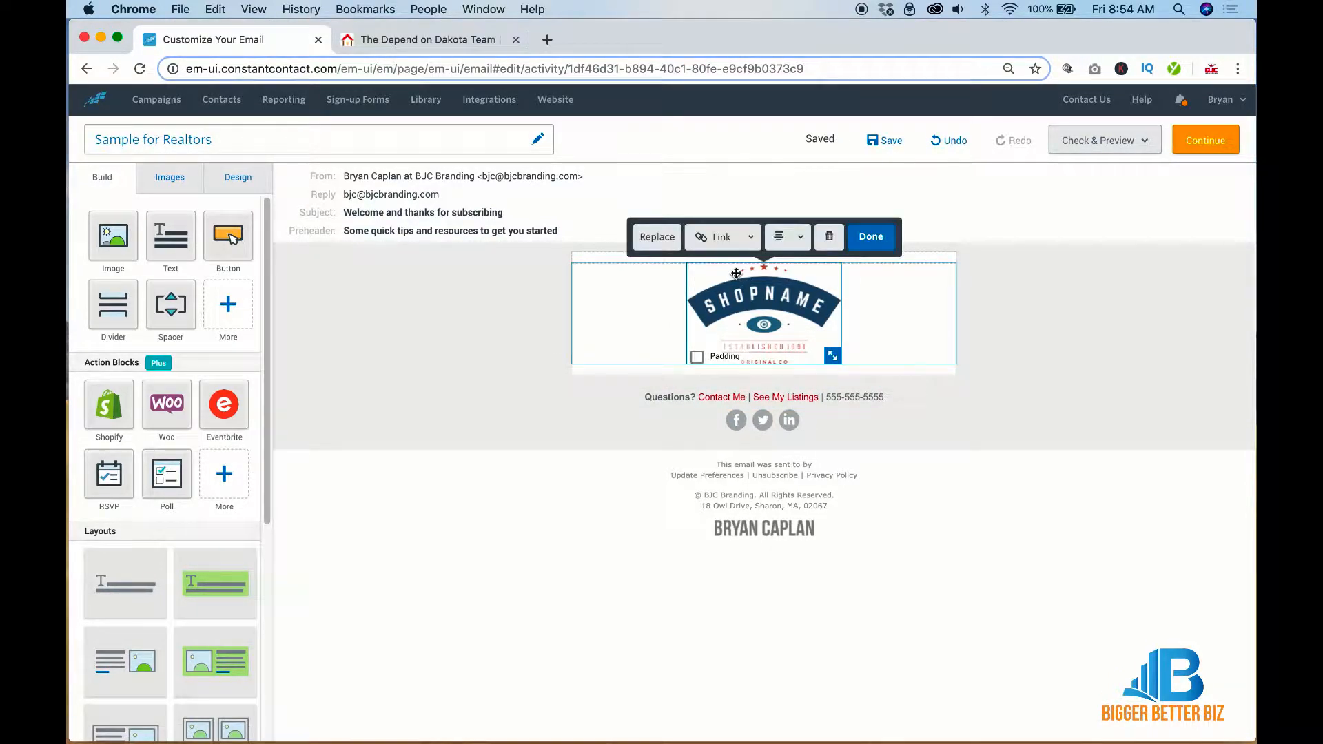
To replace the logo, choose all four images in the Desktop's Realtor Email folder
click(655, 236)
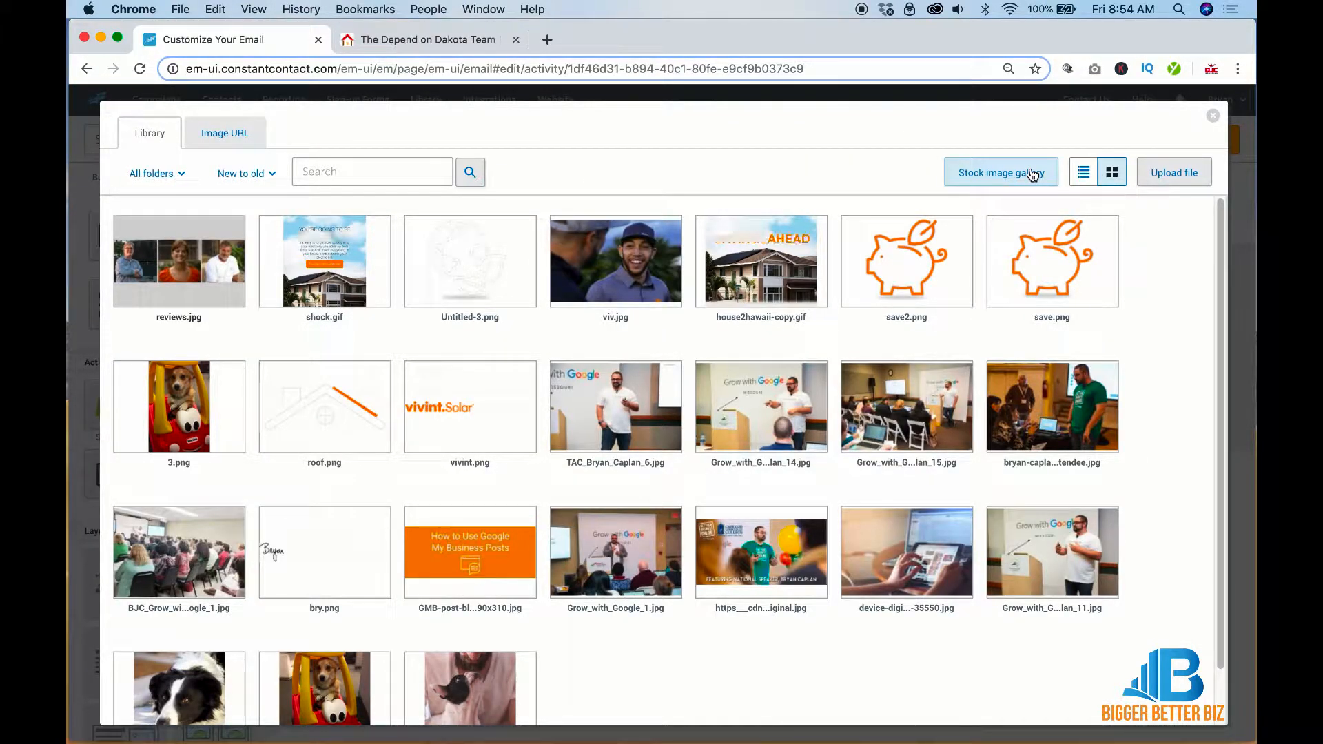
click(1164, 172)
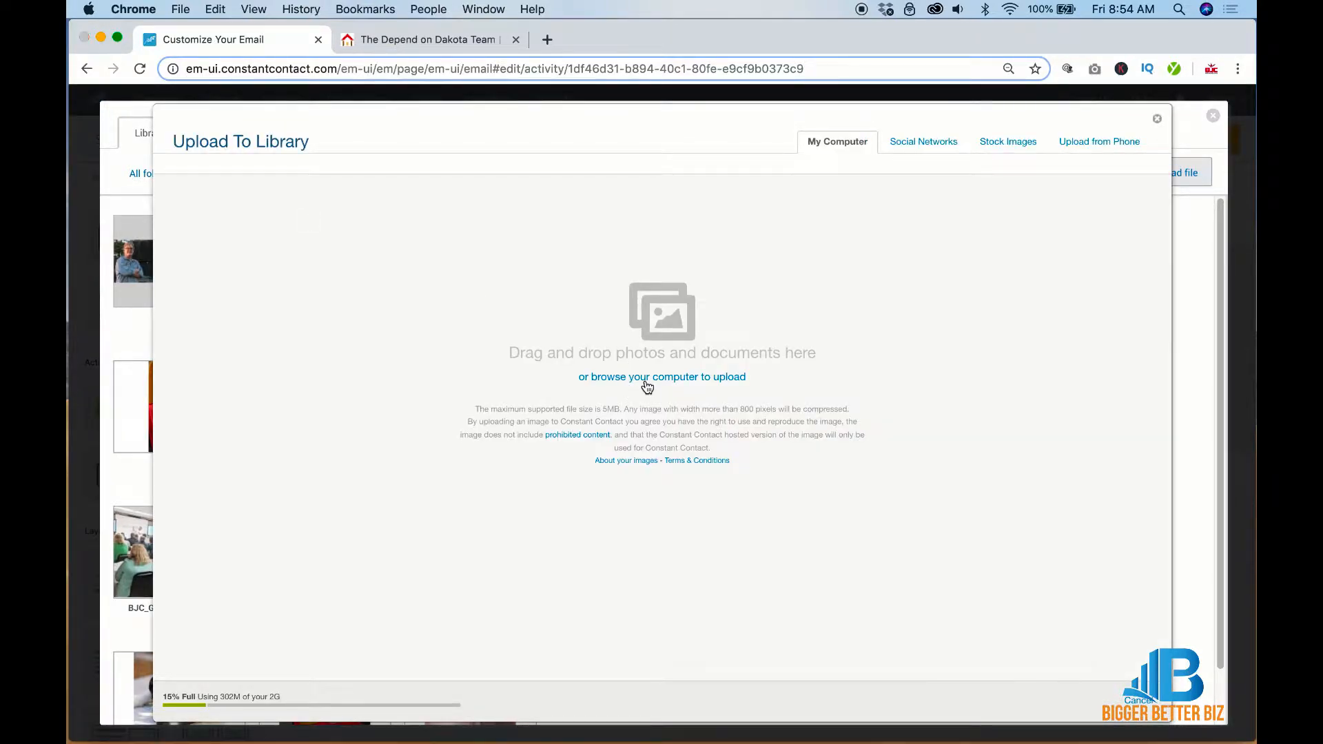
click(647, 378)
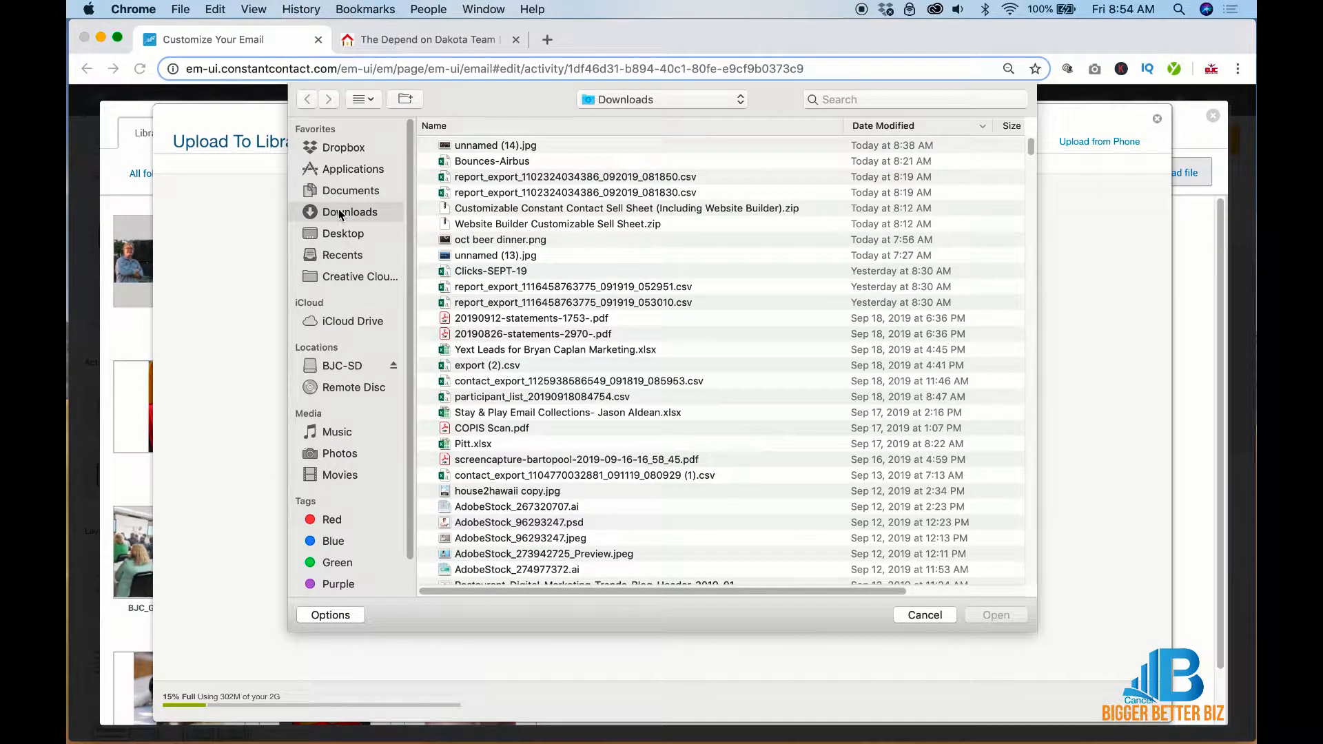
click(338, 233)
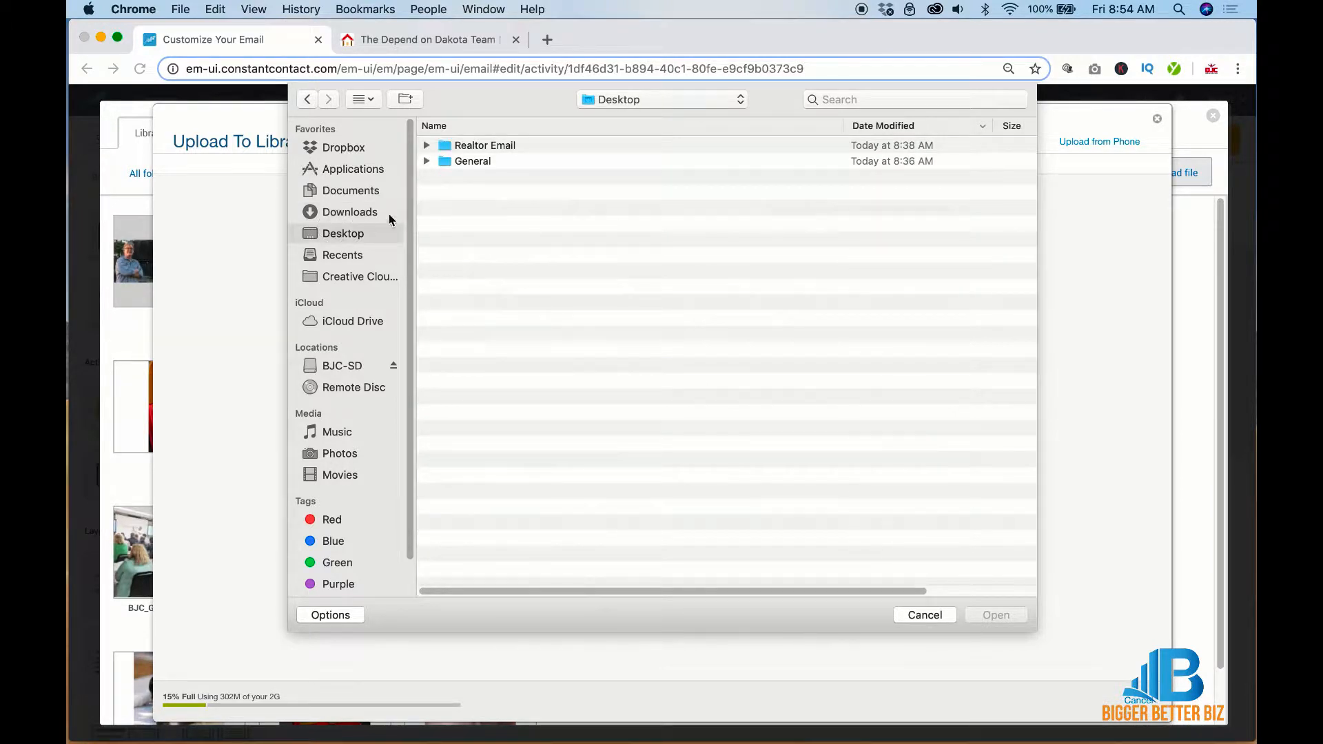
double_click(452, 146)
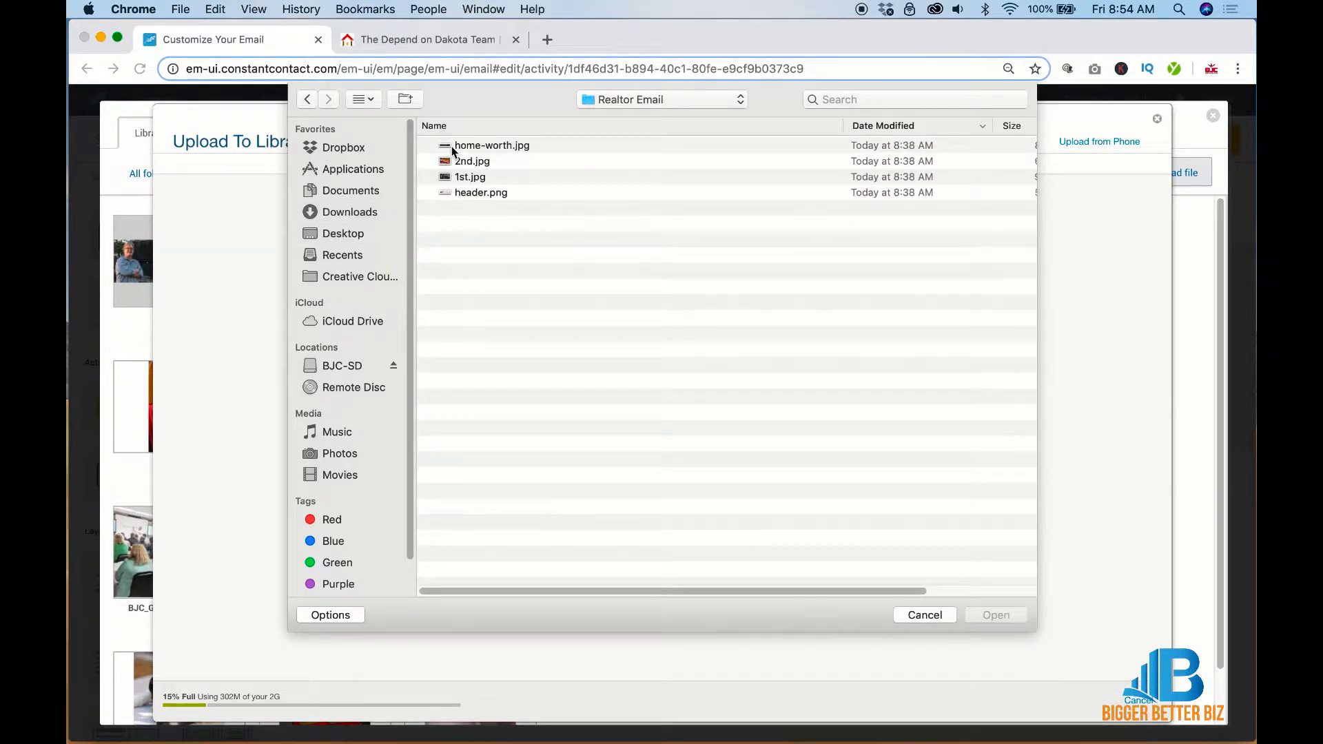
click(452, 147)
shift+click(457, 192)
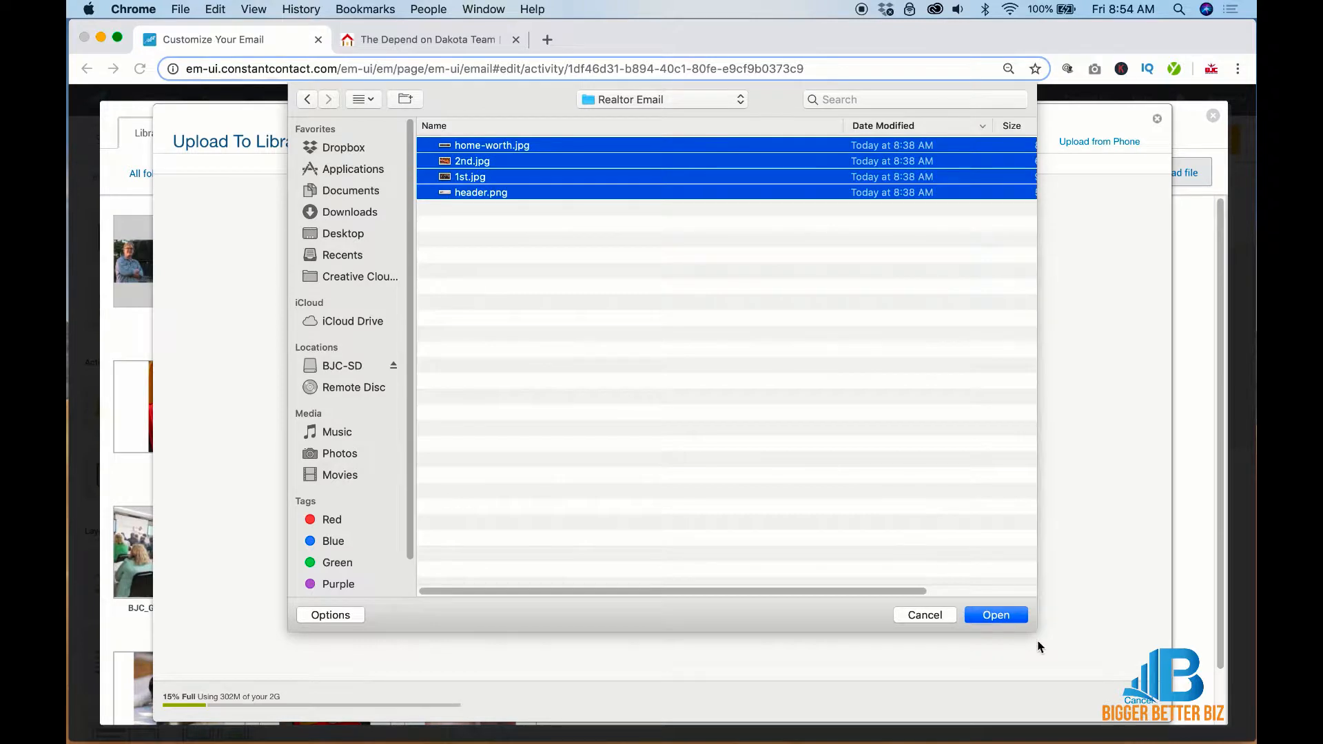
click(1016, 615)
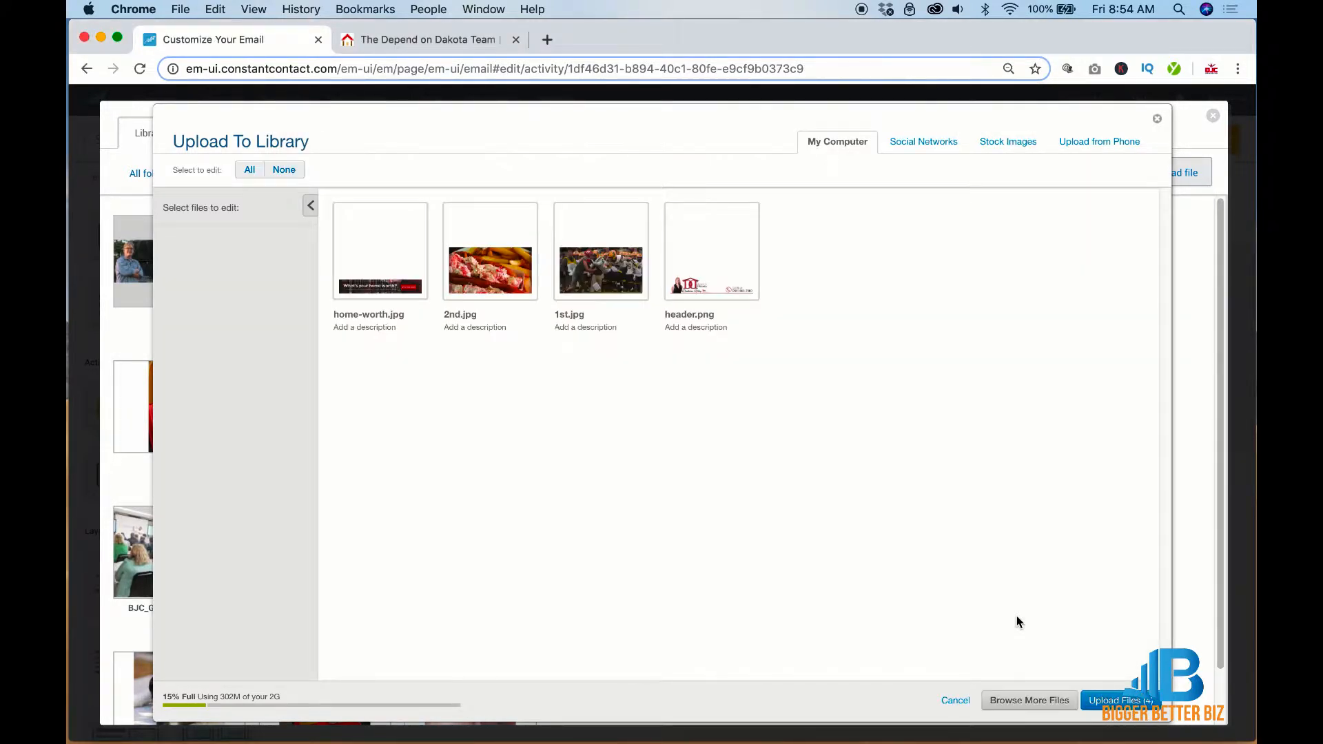
Upload the four images and insert header.png at the top of the email
click(1115, 700)
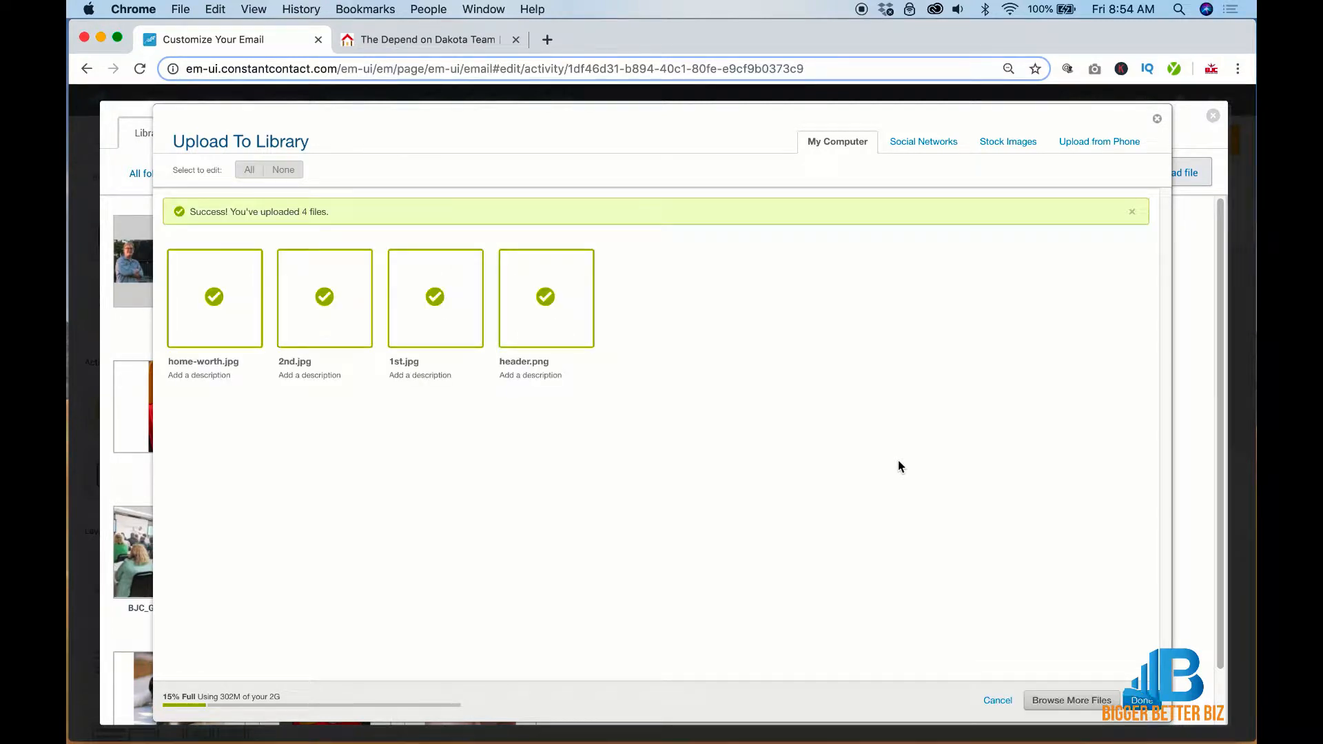
click(1137, 703)
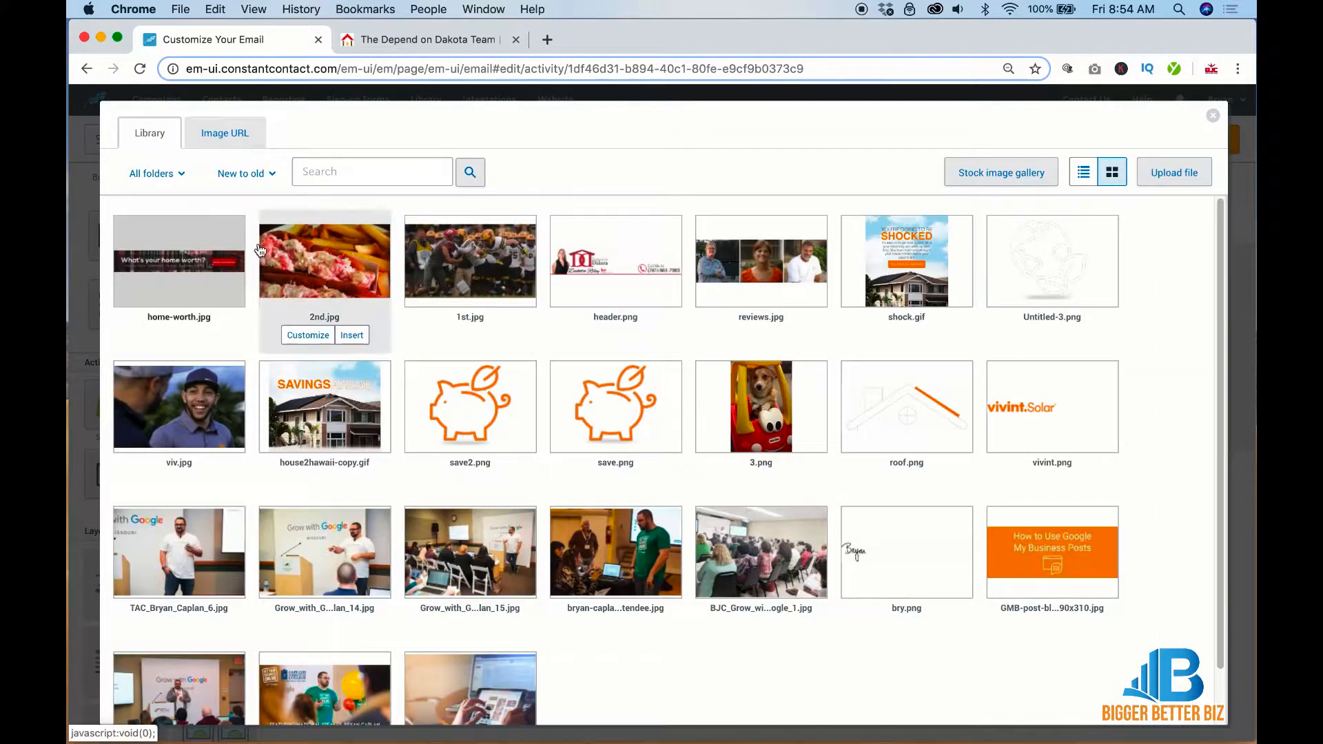
click(637, 255)
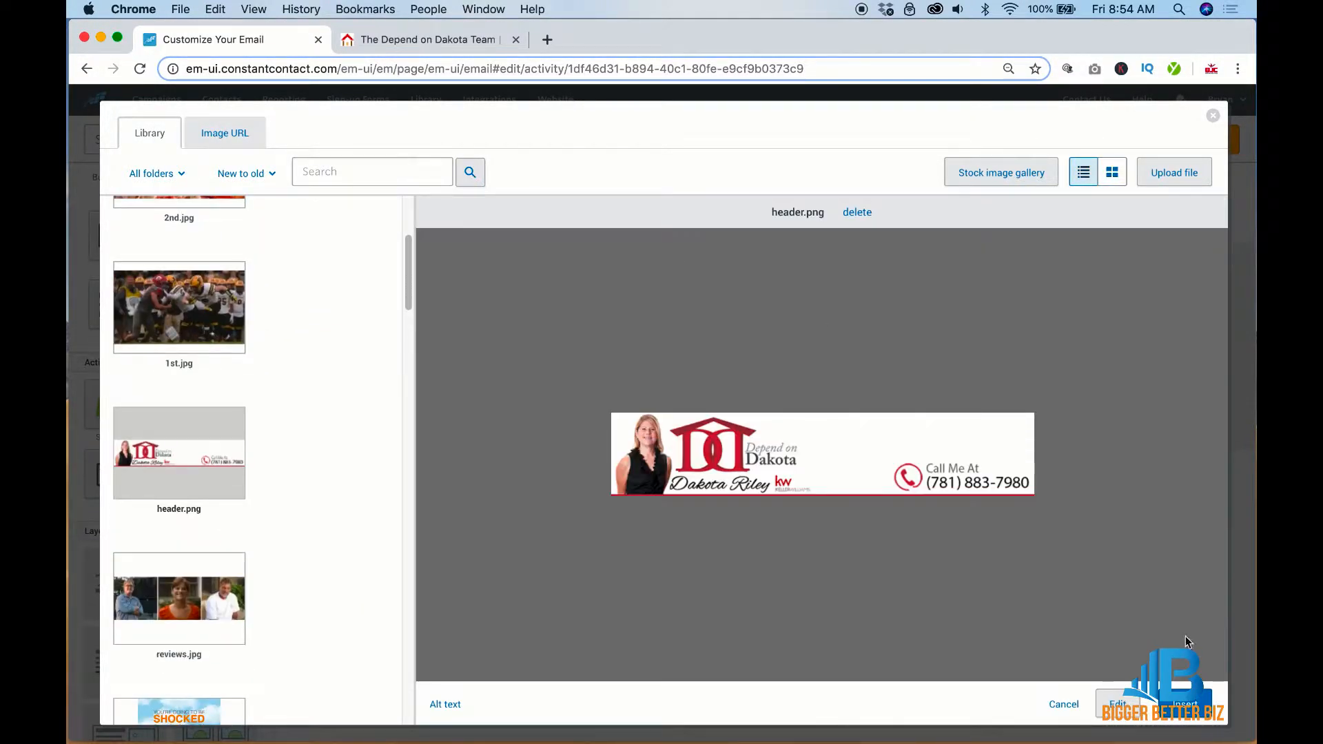
click(1185, 704)
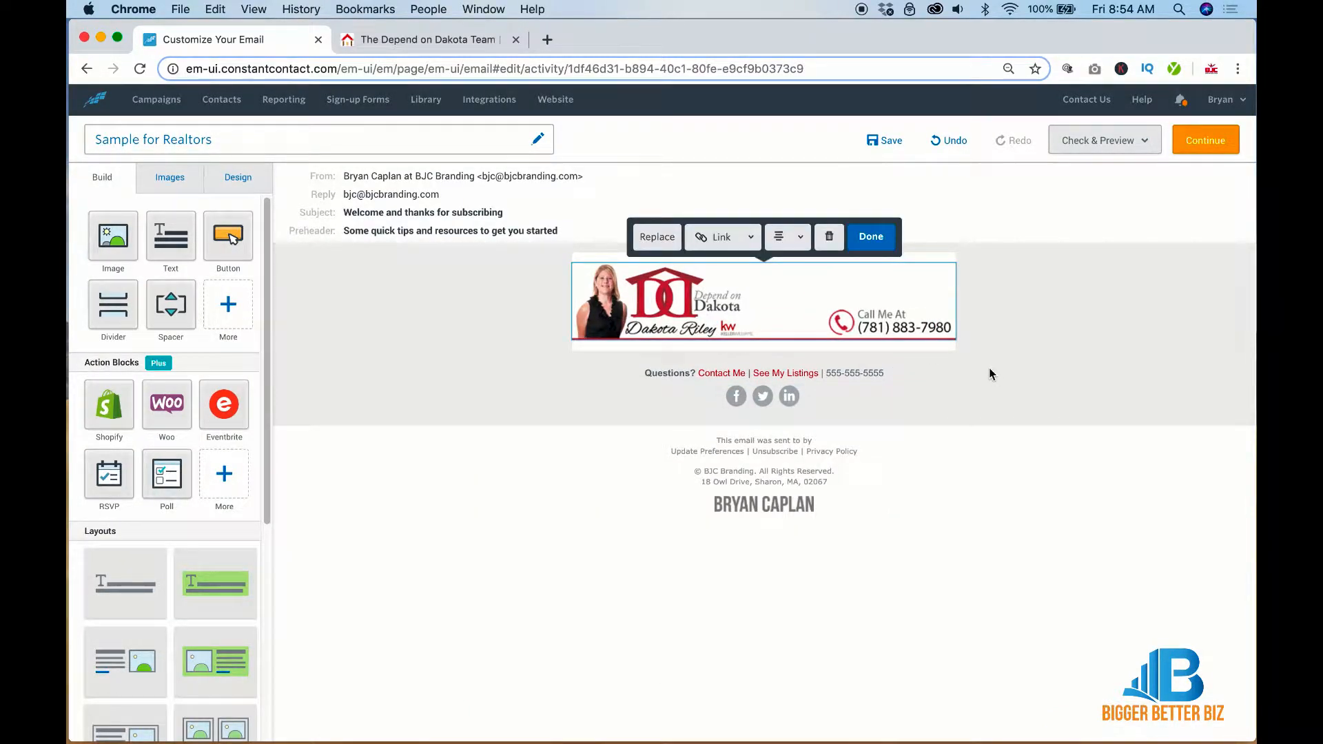
click(426, 42)
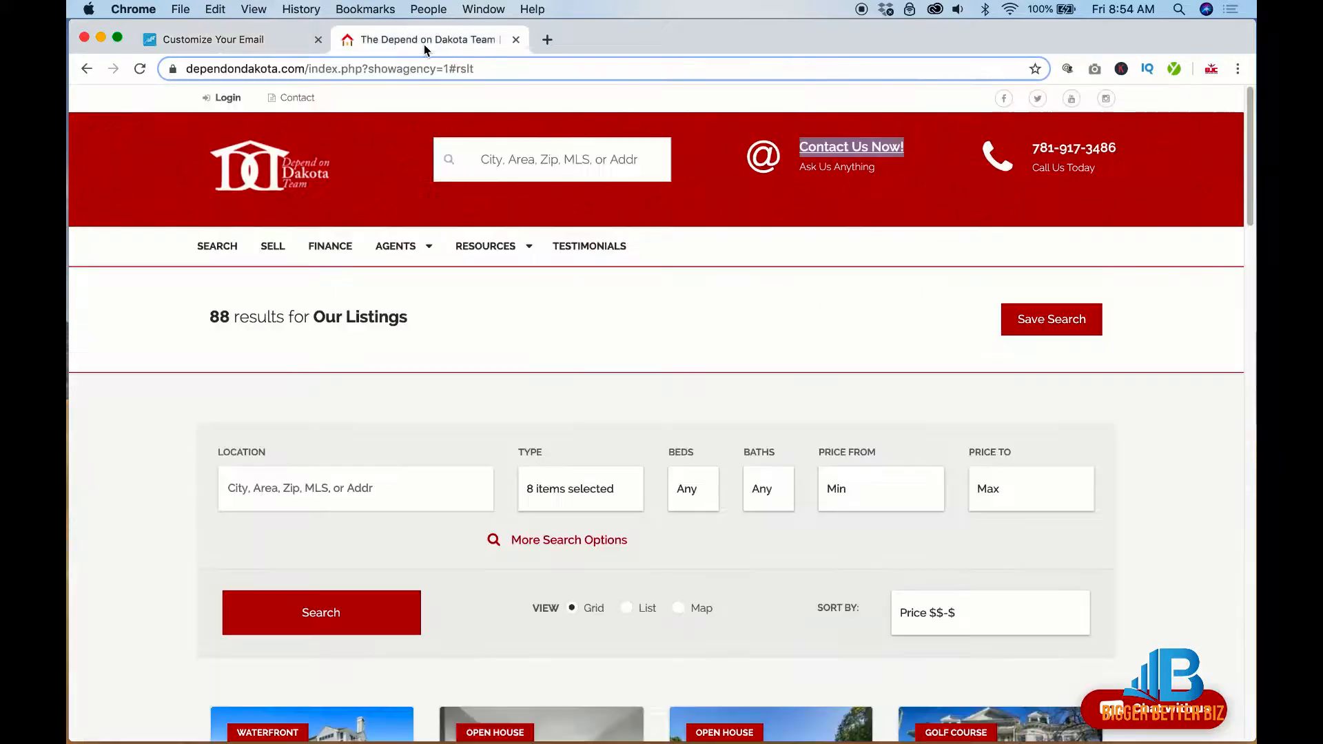
click(304, 69)
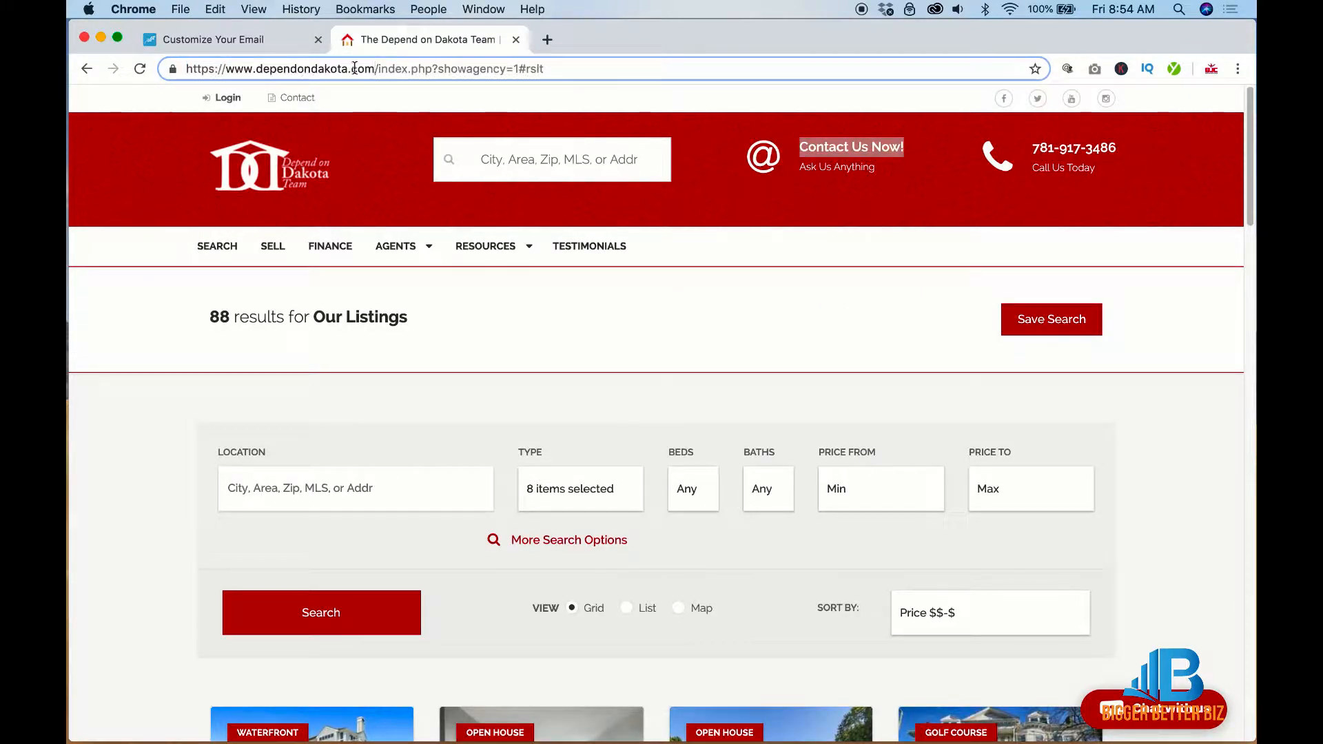
drag(372, 69, 177, 69)
key(super+c)
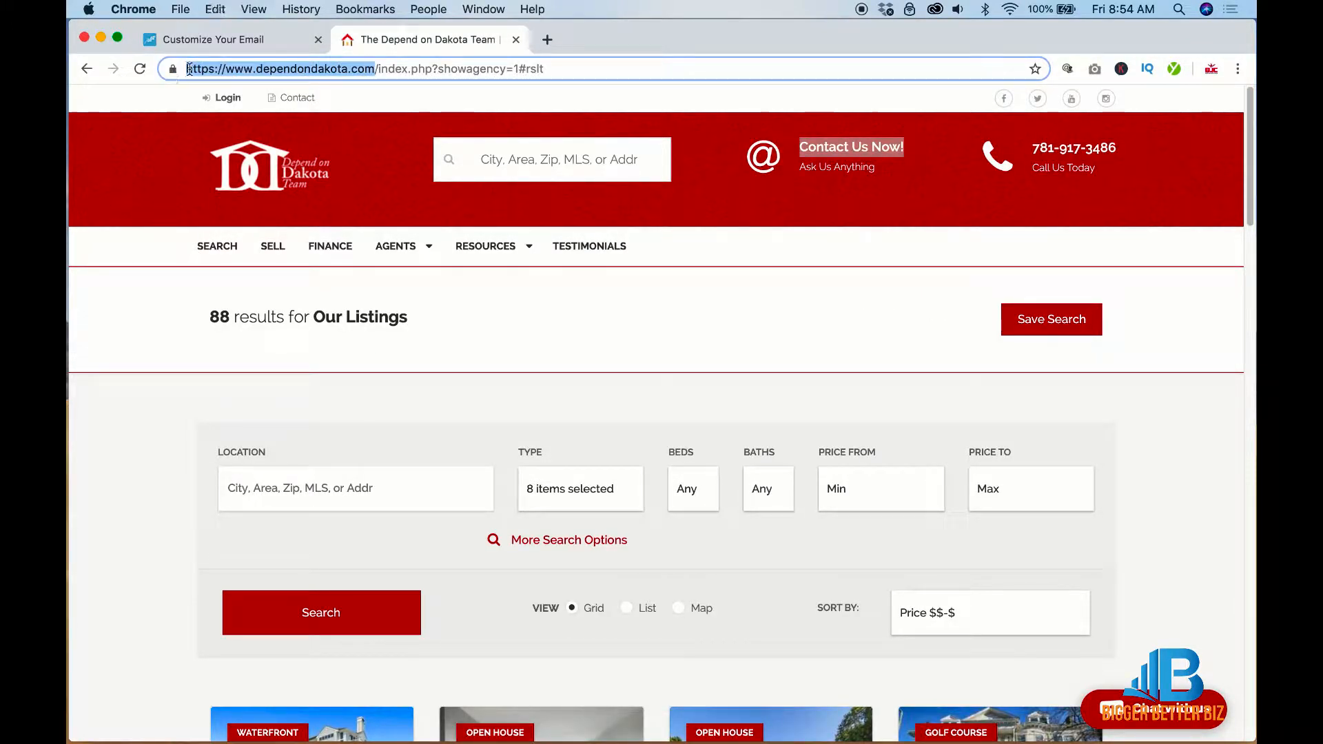
click(222, 38)
click(720, 238)
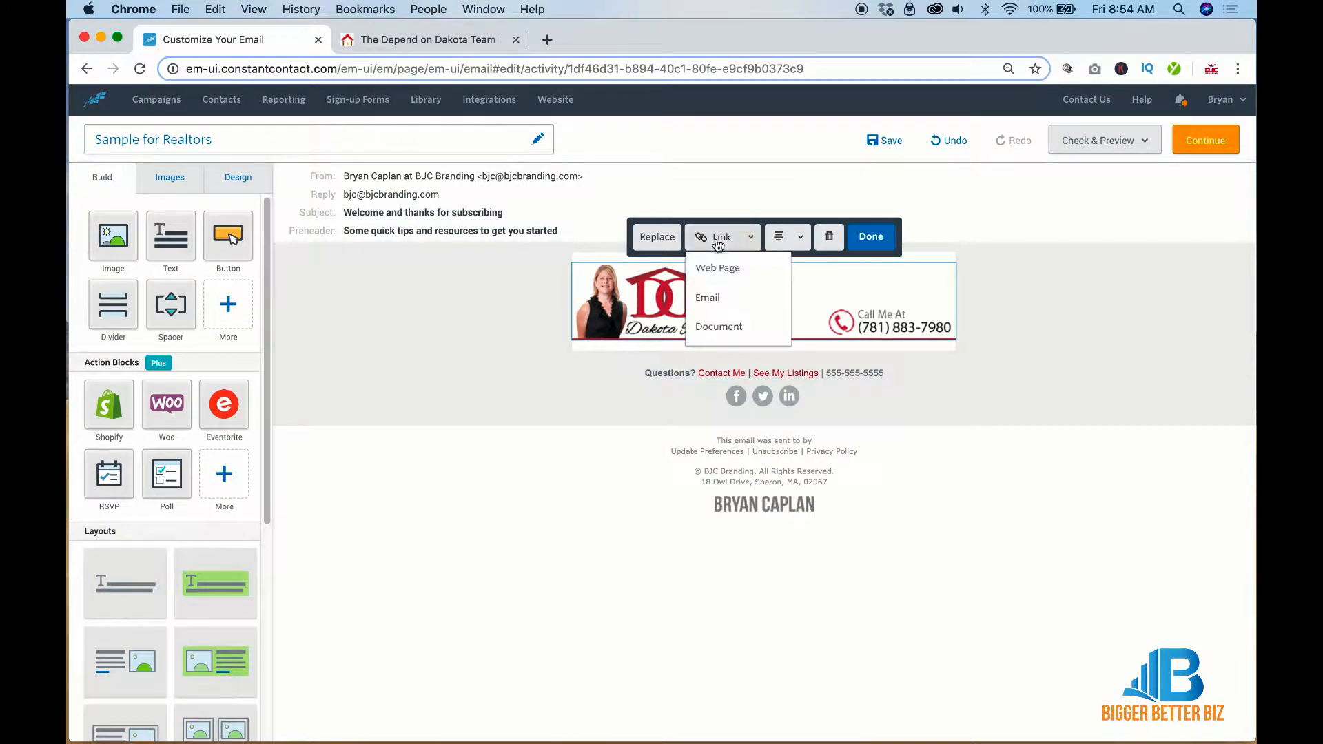
click(716, 267)
key(super+v)
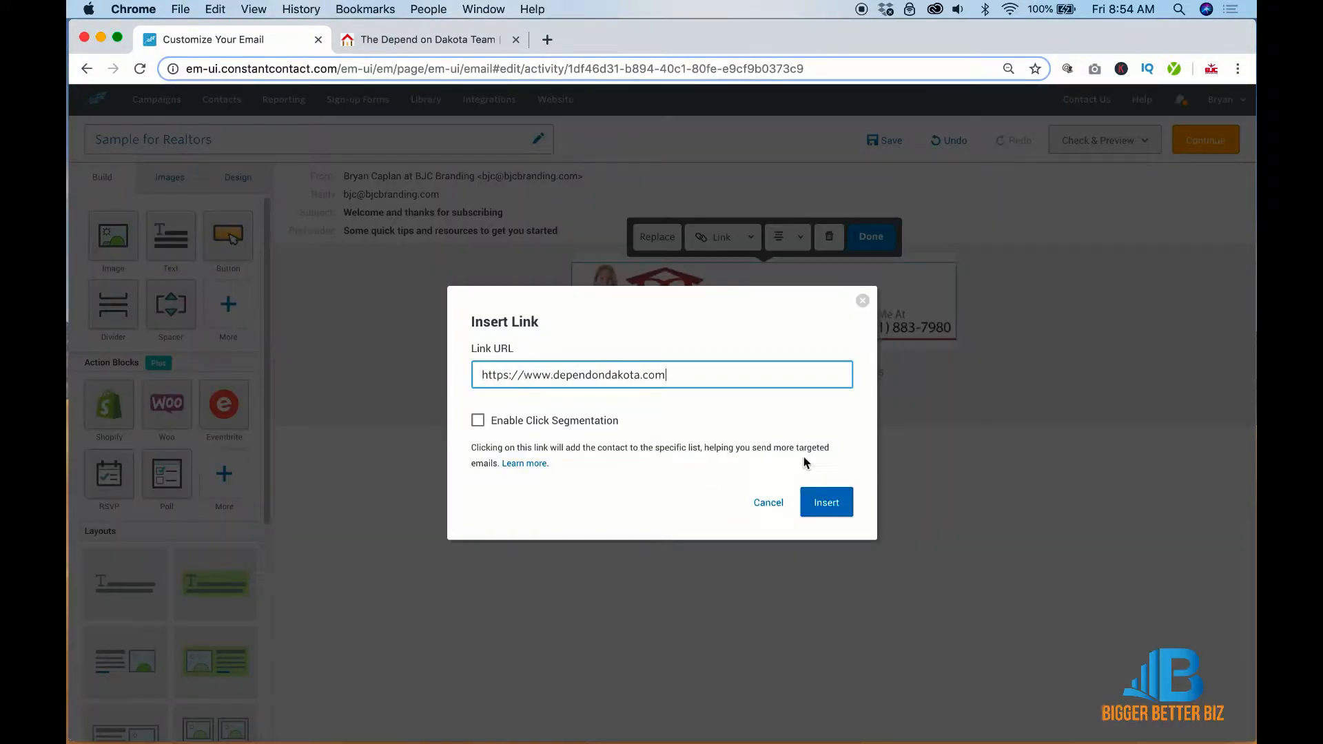
click(822, 502)
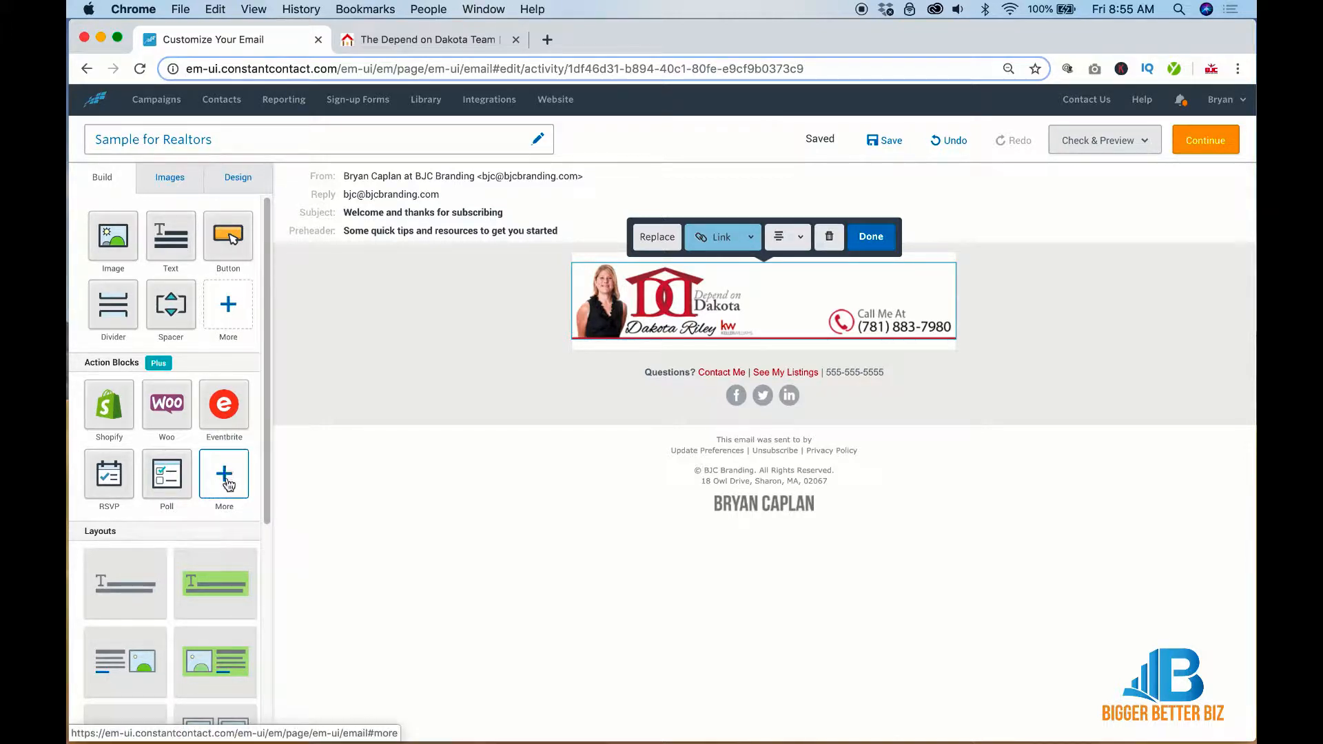
Copy the Marshfield waterfront listing's details link from the realtor's website
click(421, 39)
scroll(339, 366, down, 7)
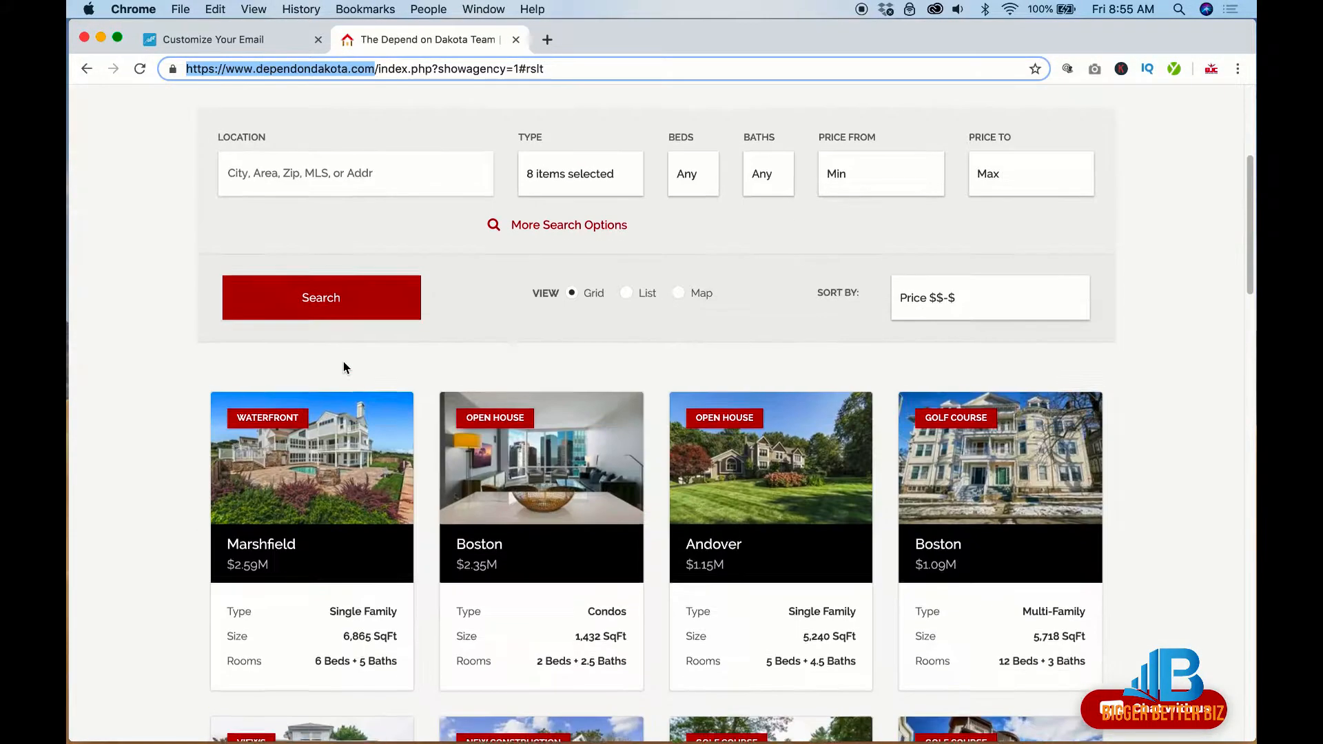
click(172, 377)
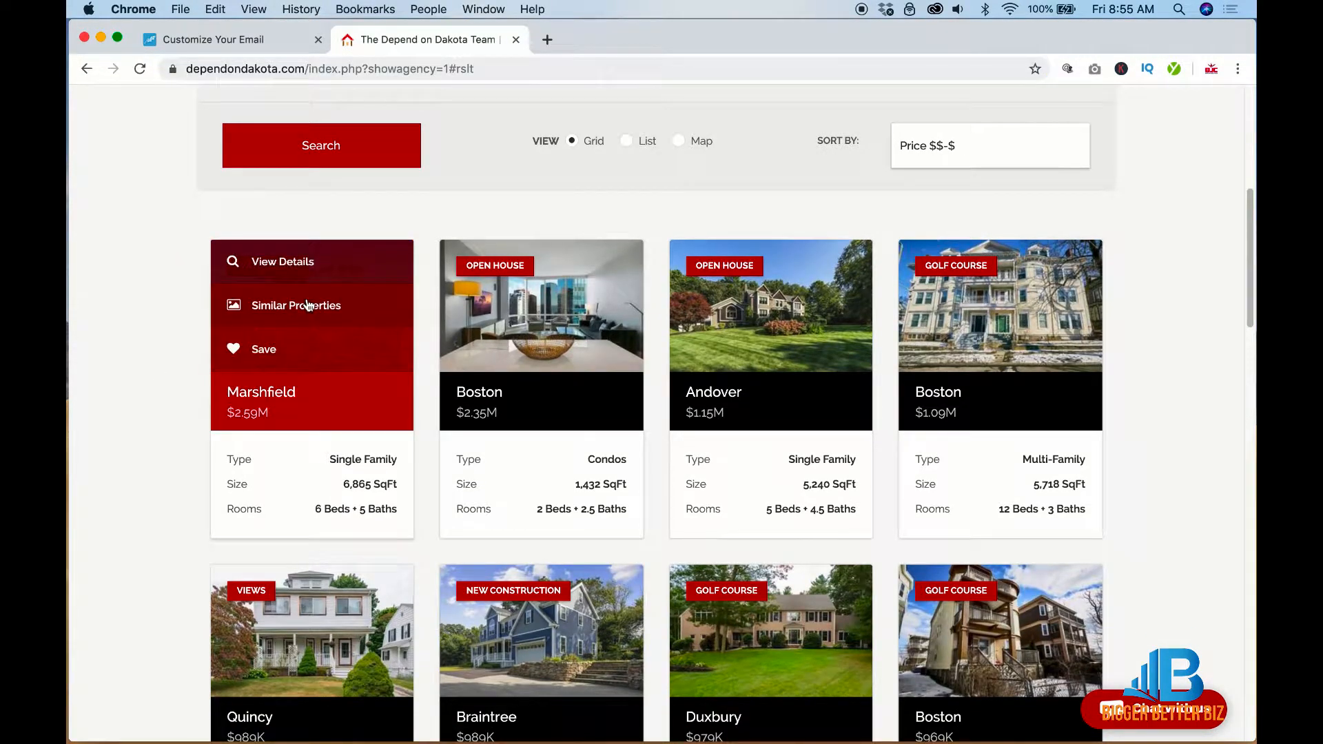
right_click(299, 262)
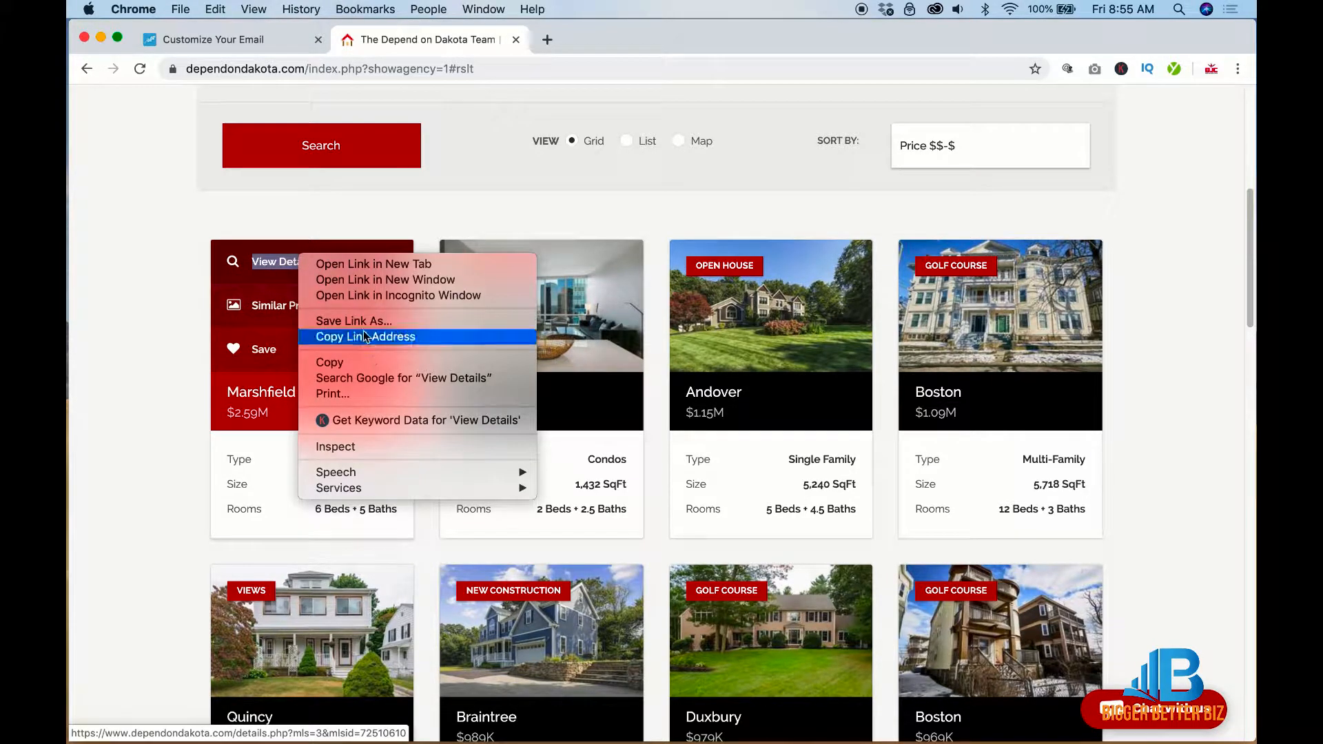
click(365, 336)
click(285, 264)
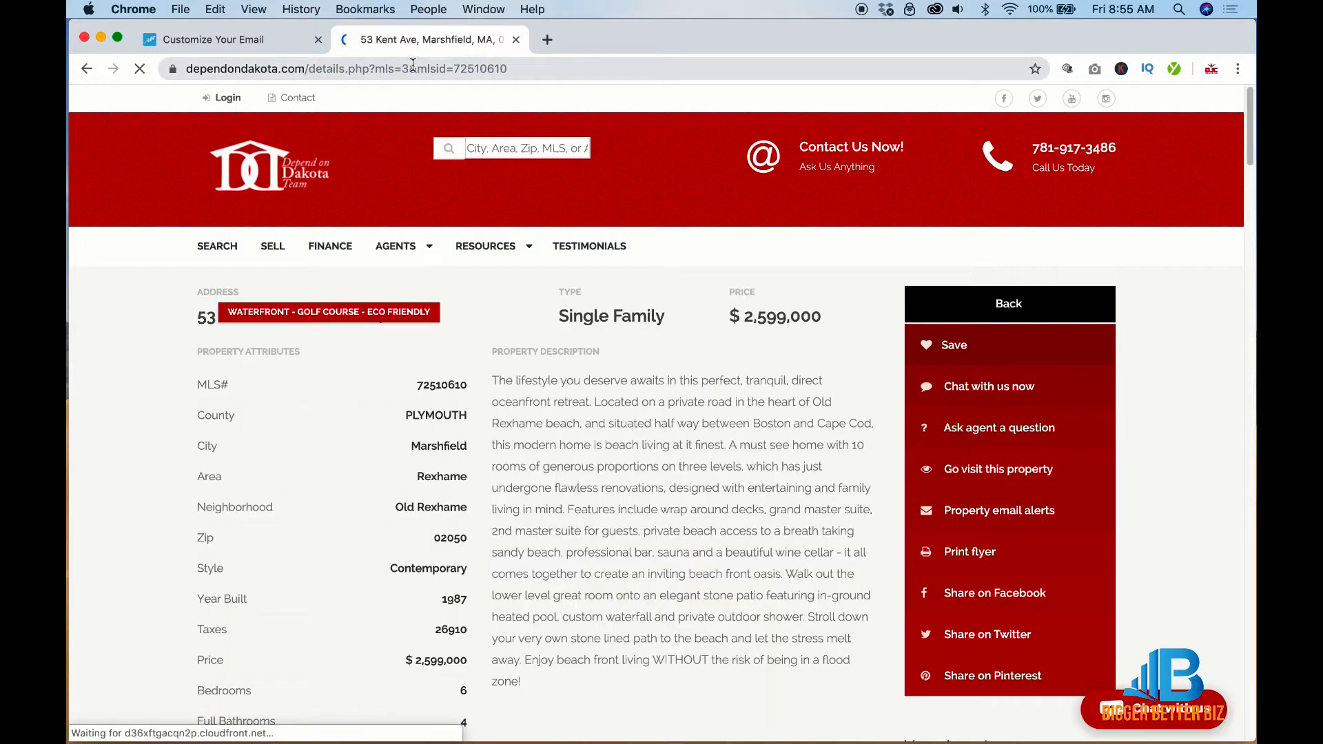
click(441, 69)
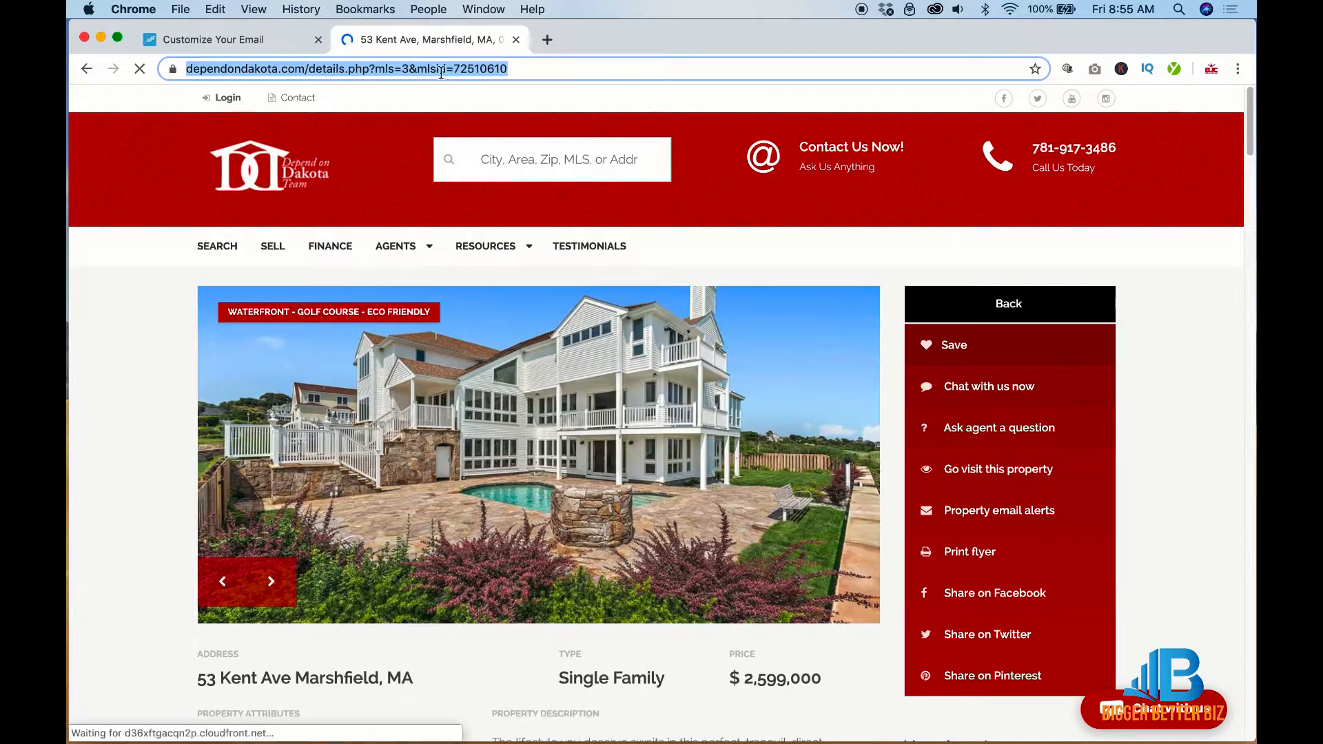
click(263, 38)
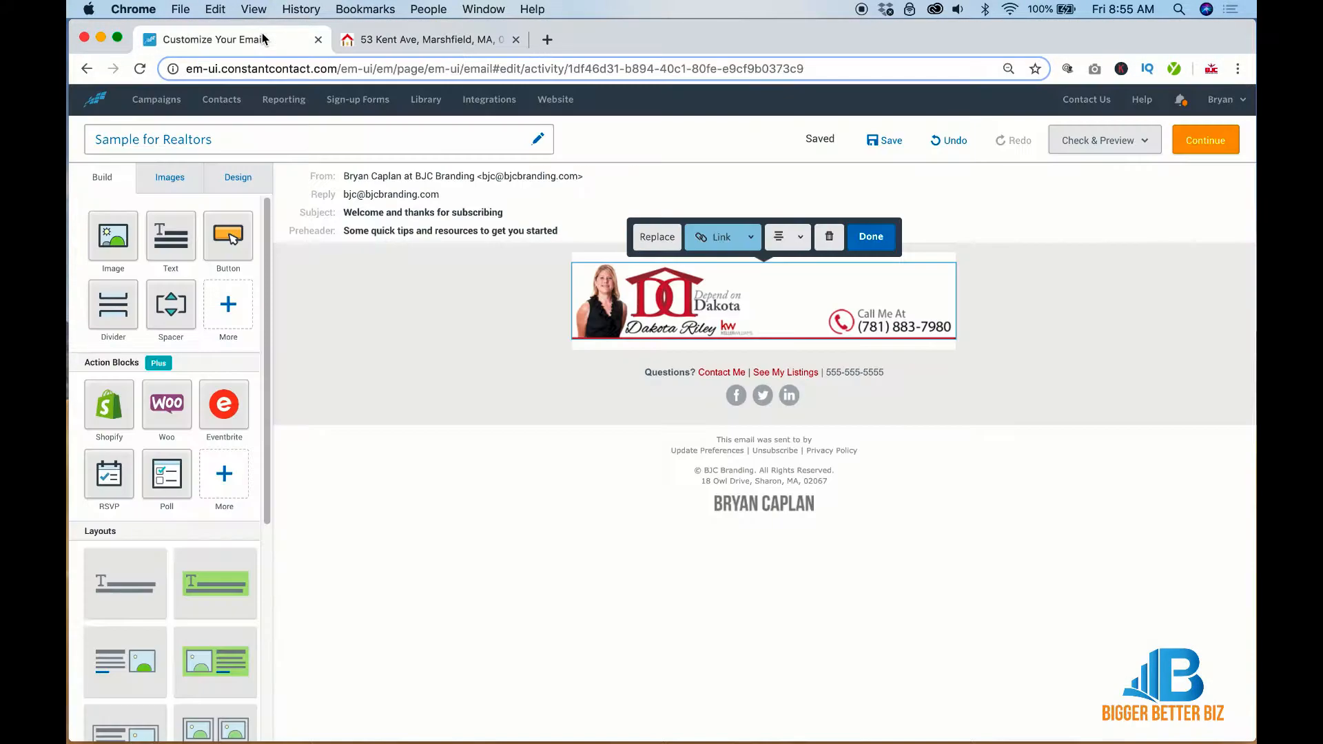
Drop a Read More block below the header, paste the Marshfield link, and insert it with the house photo
click(226, 475)
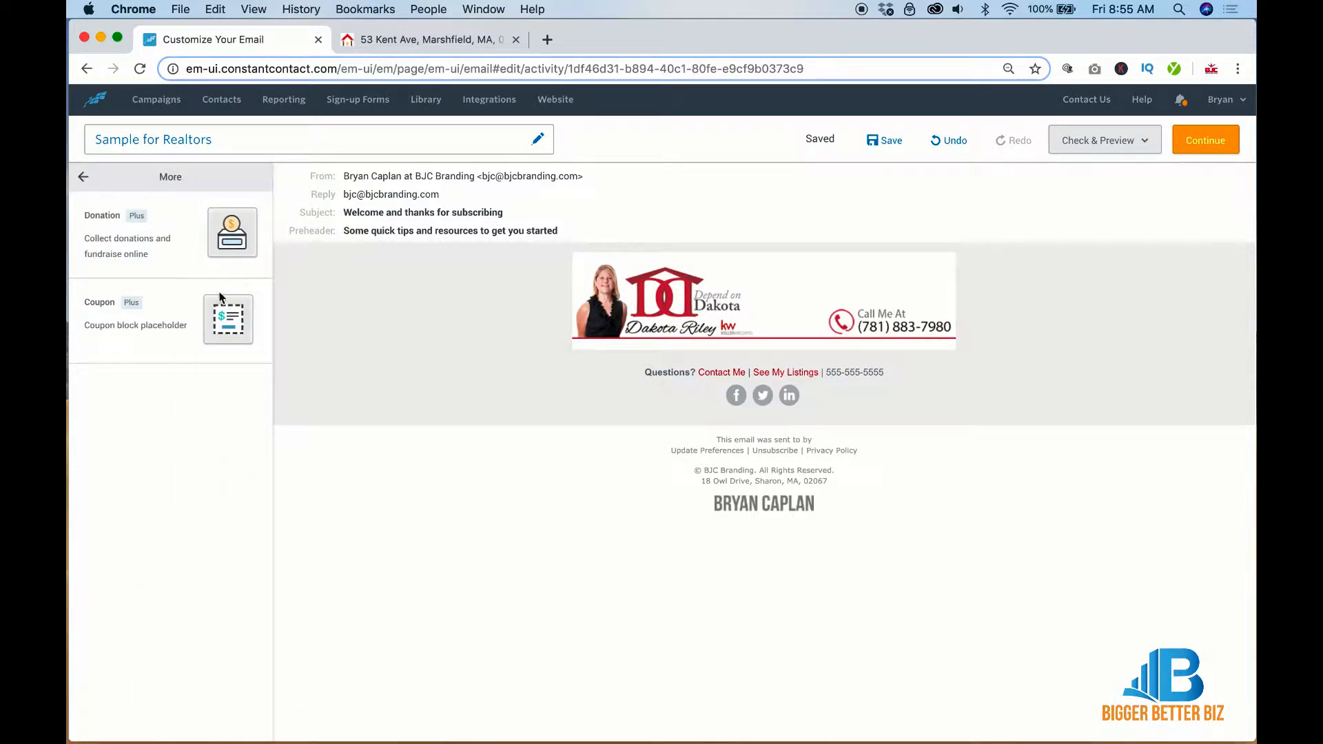
click(84, 177)
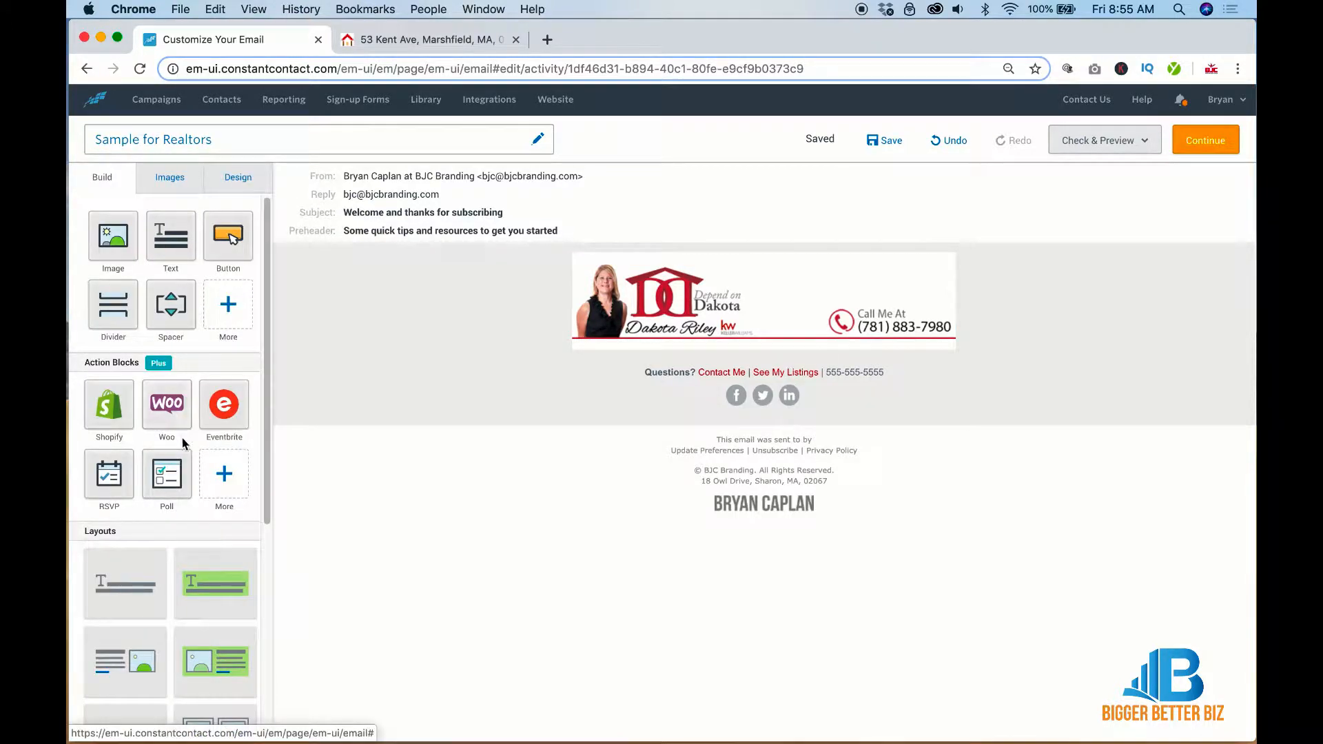
click(226, 309)
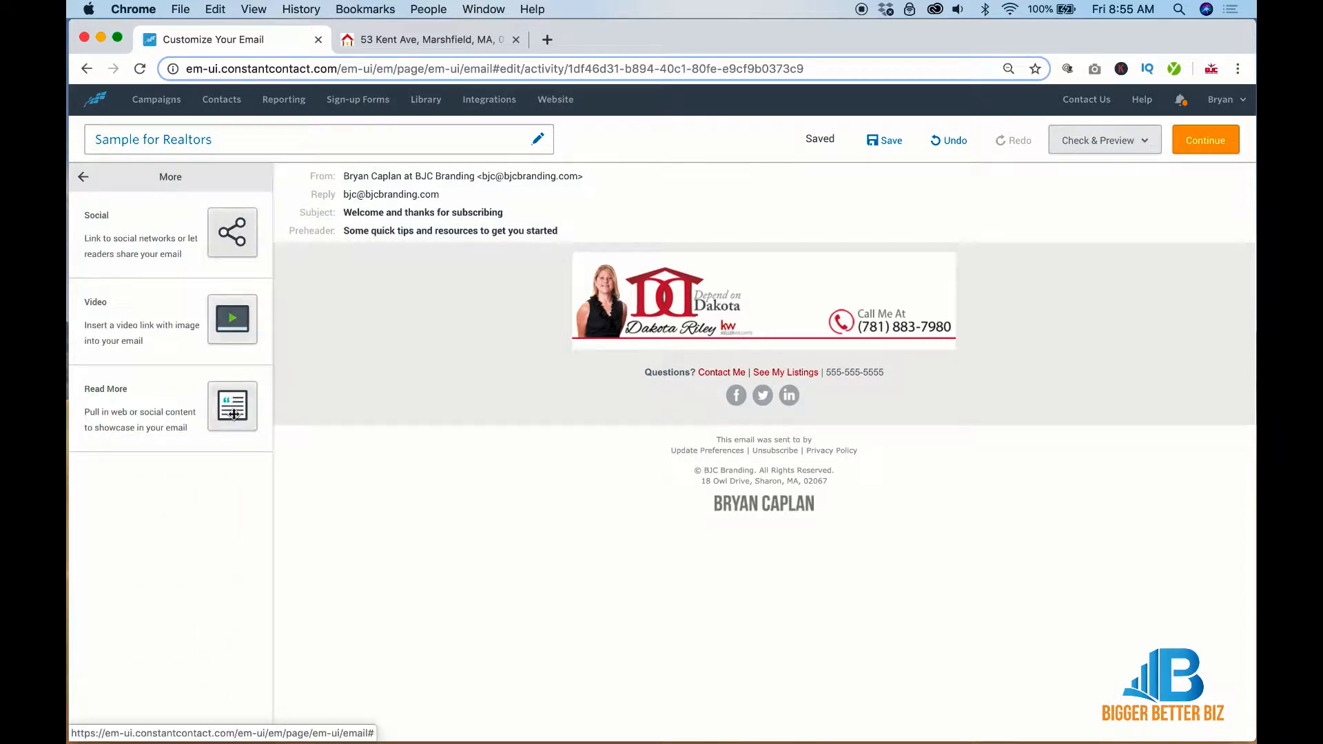
drag(232, 403, 642, 347)
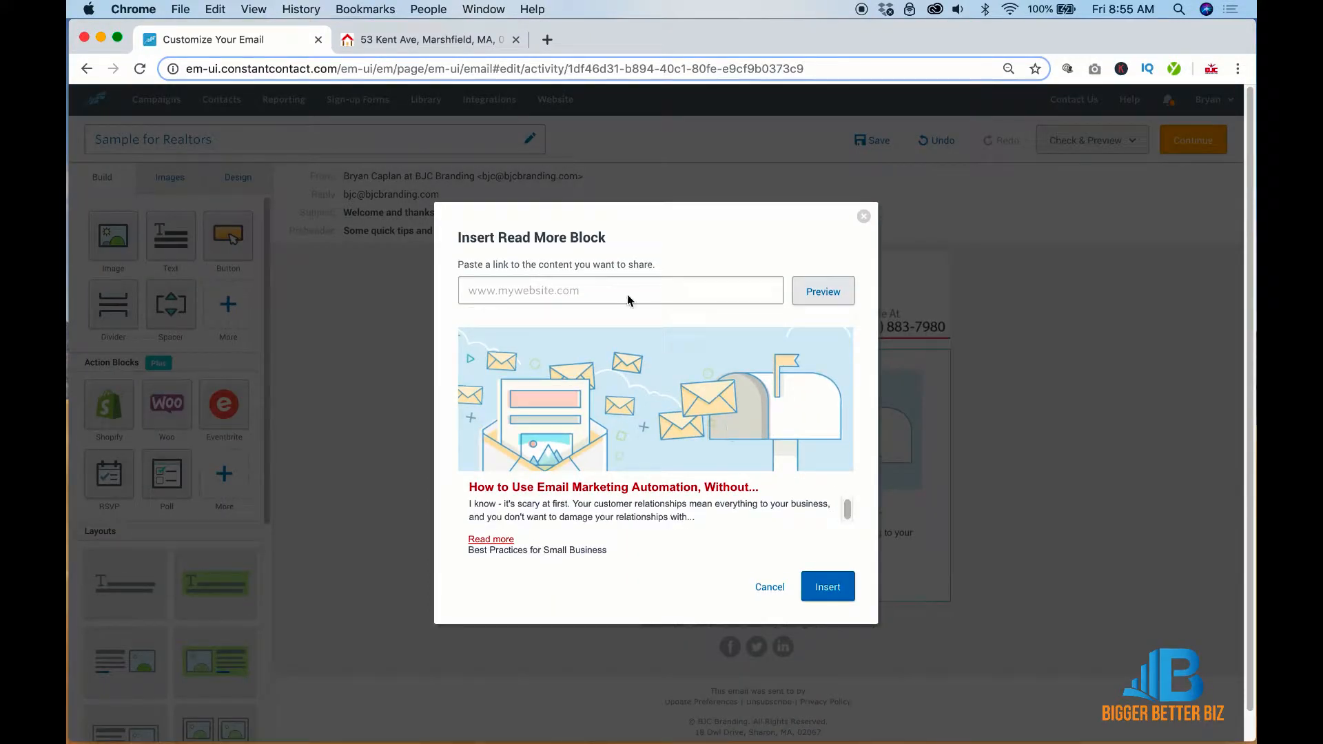
click(608, 286)
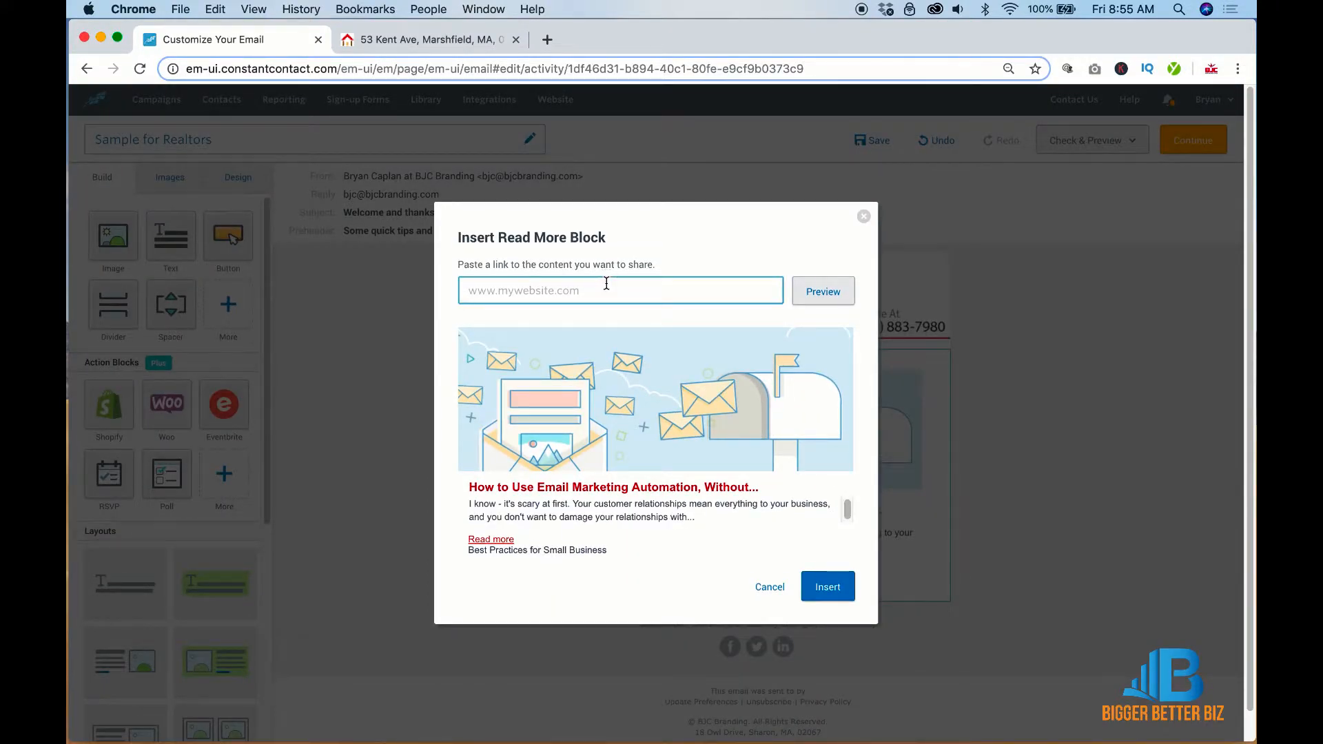
key(super+v)
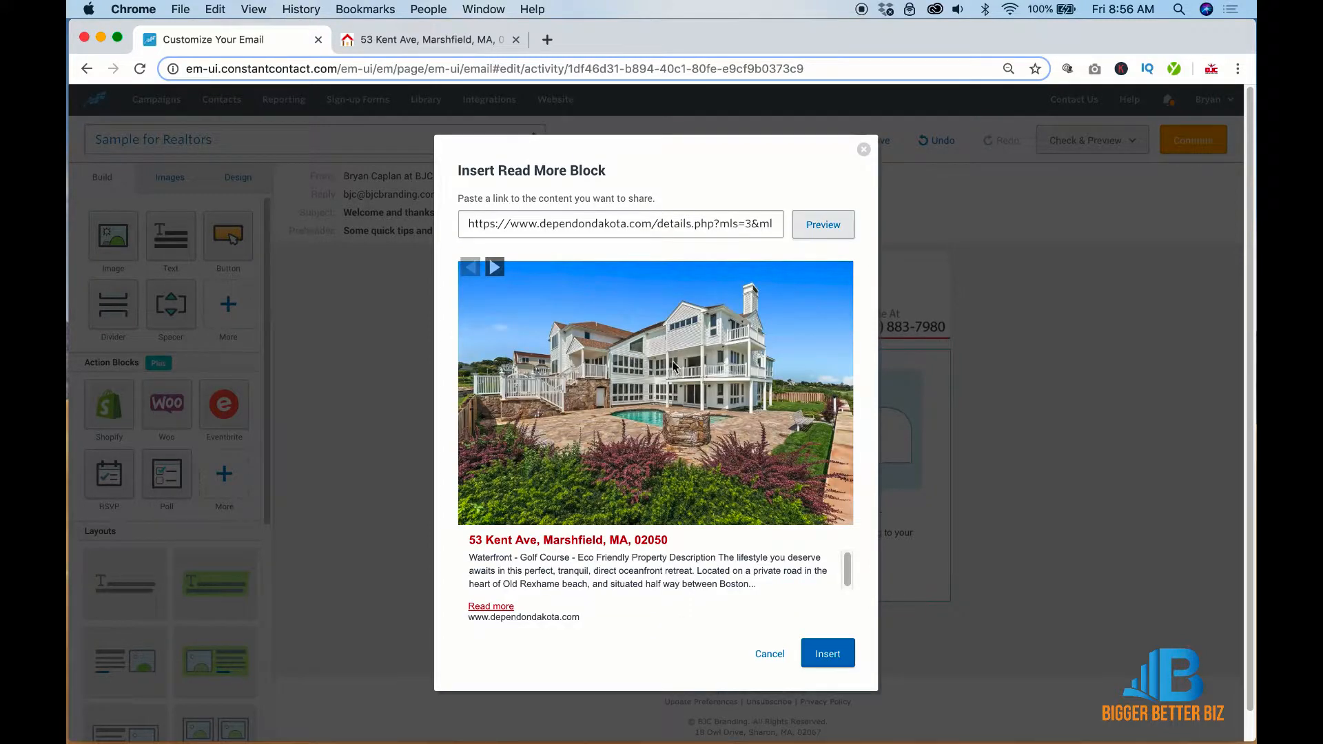
click(493, 279)
click(475, 292)
click(832, 654)
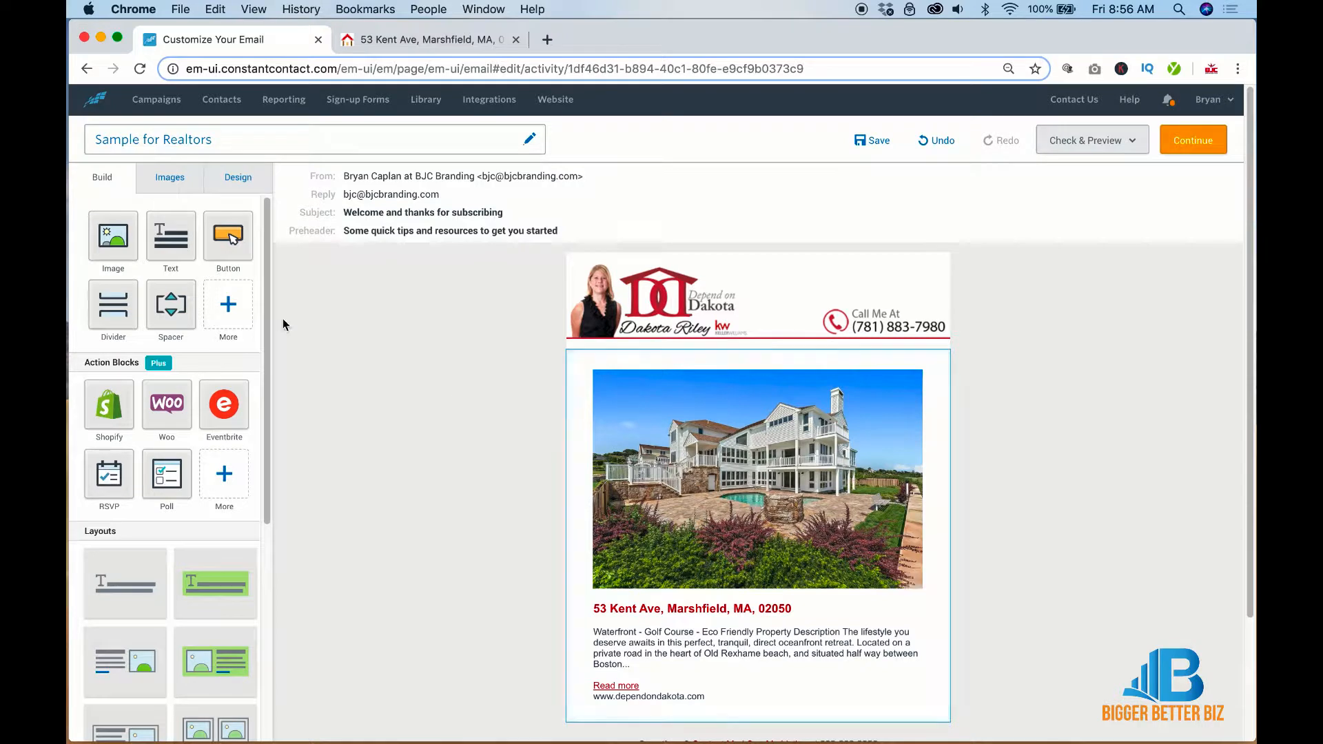
click(228, 305)
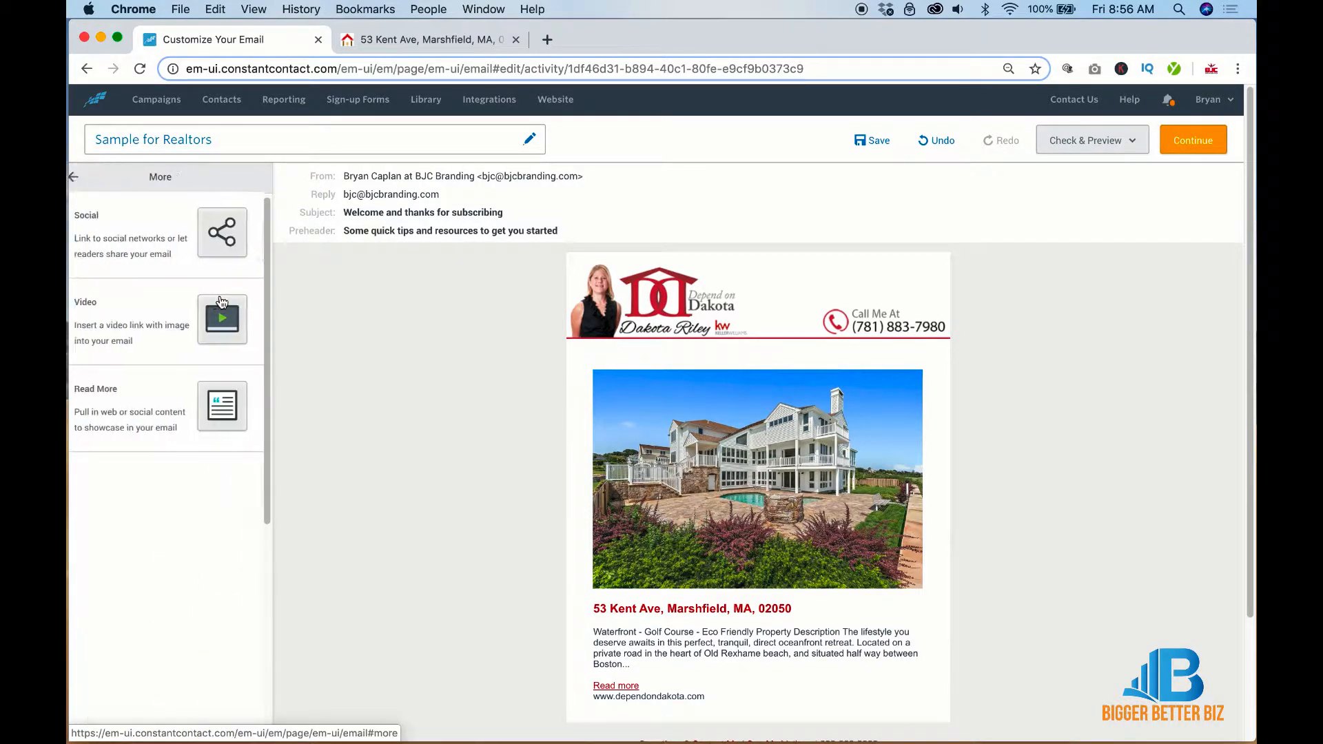
drag(220, 388, 820, 451)
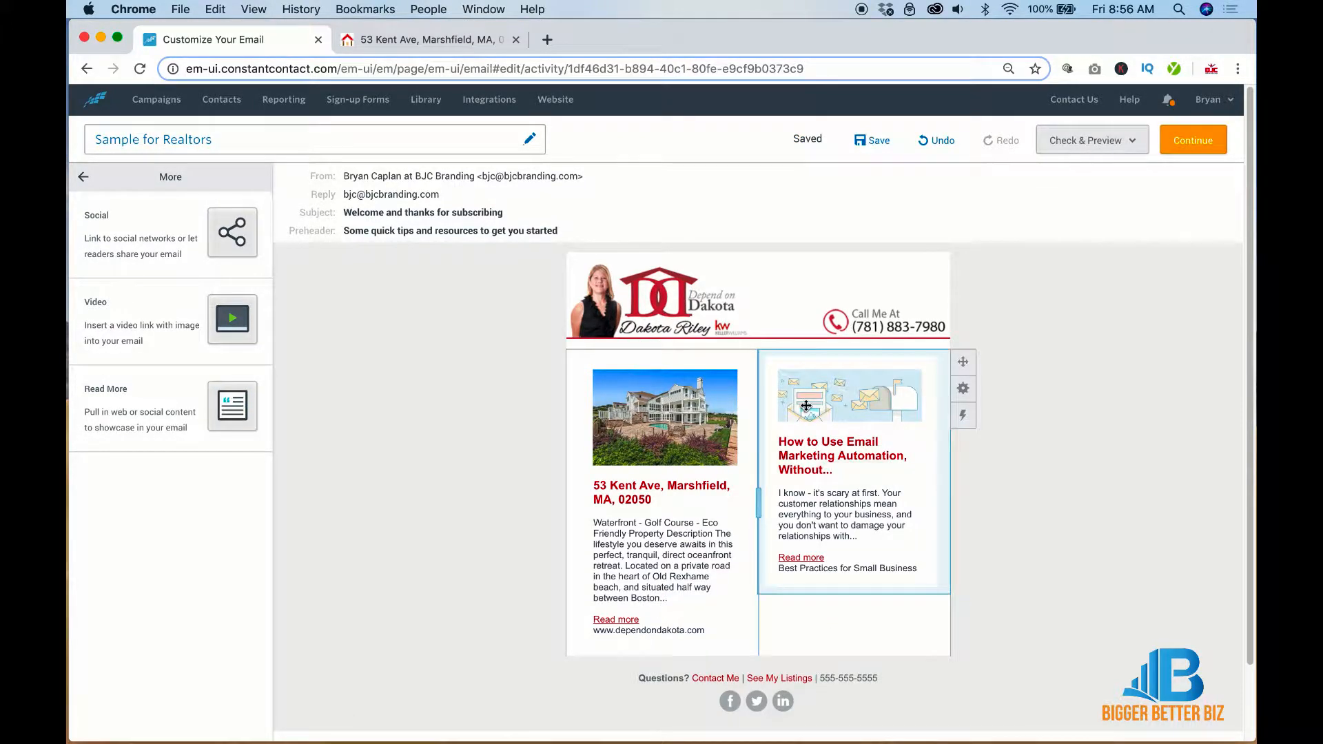
click(427, 40)
click(86, 68)
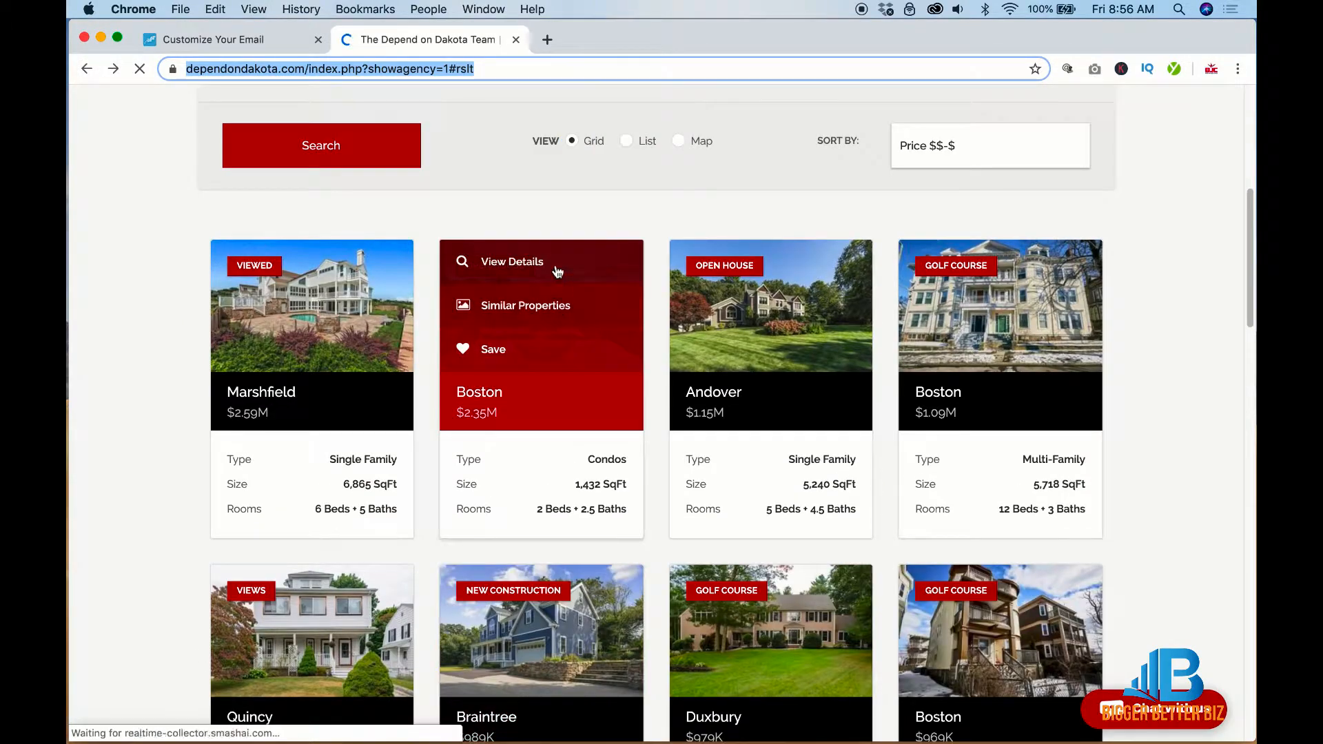
right_click(538, 262)
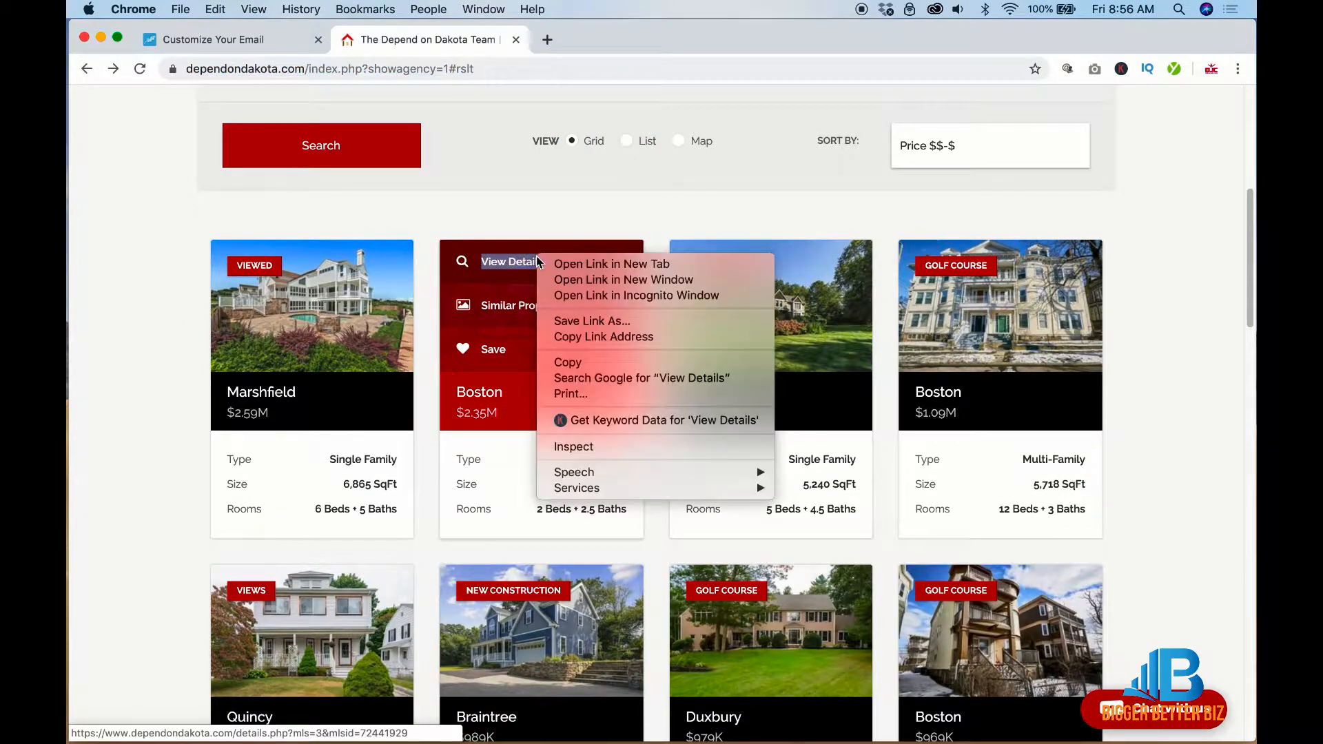
click(572, 337)
click(237, 40)
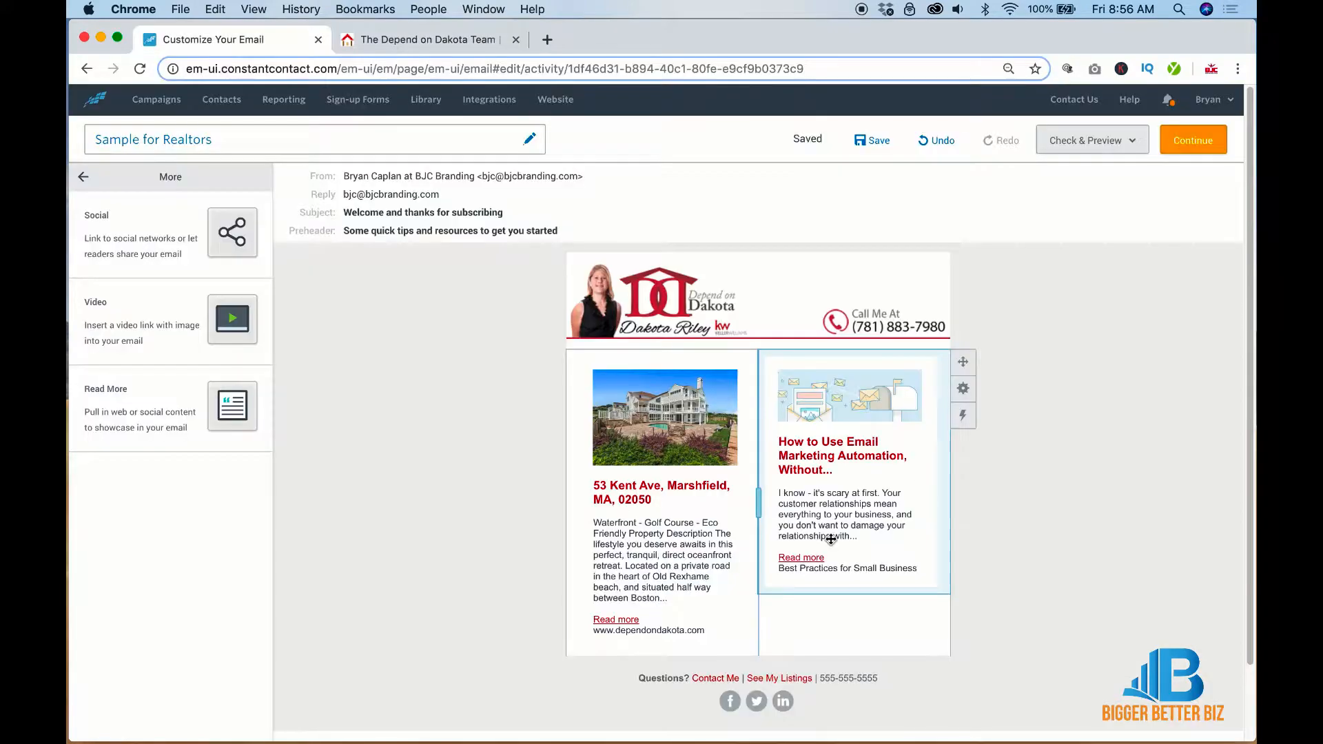
double_click(851, 448)
click(719, 292)
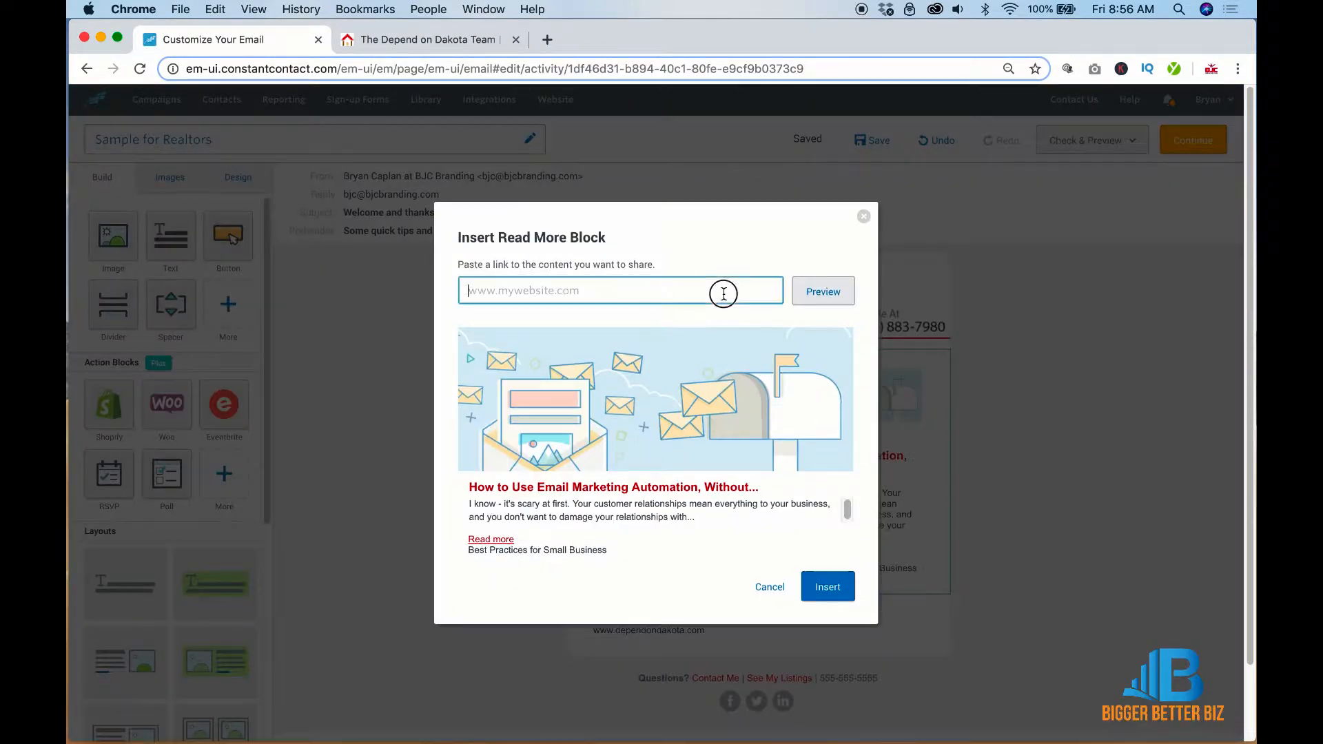
key(cmd+v)
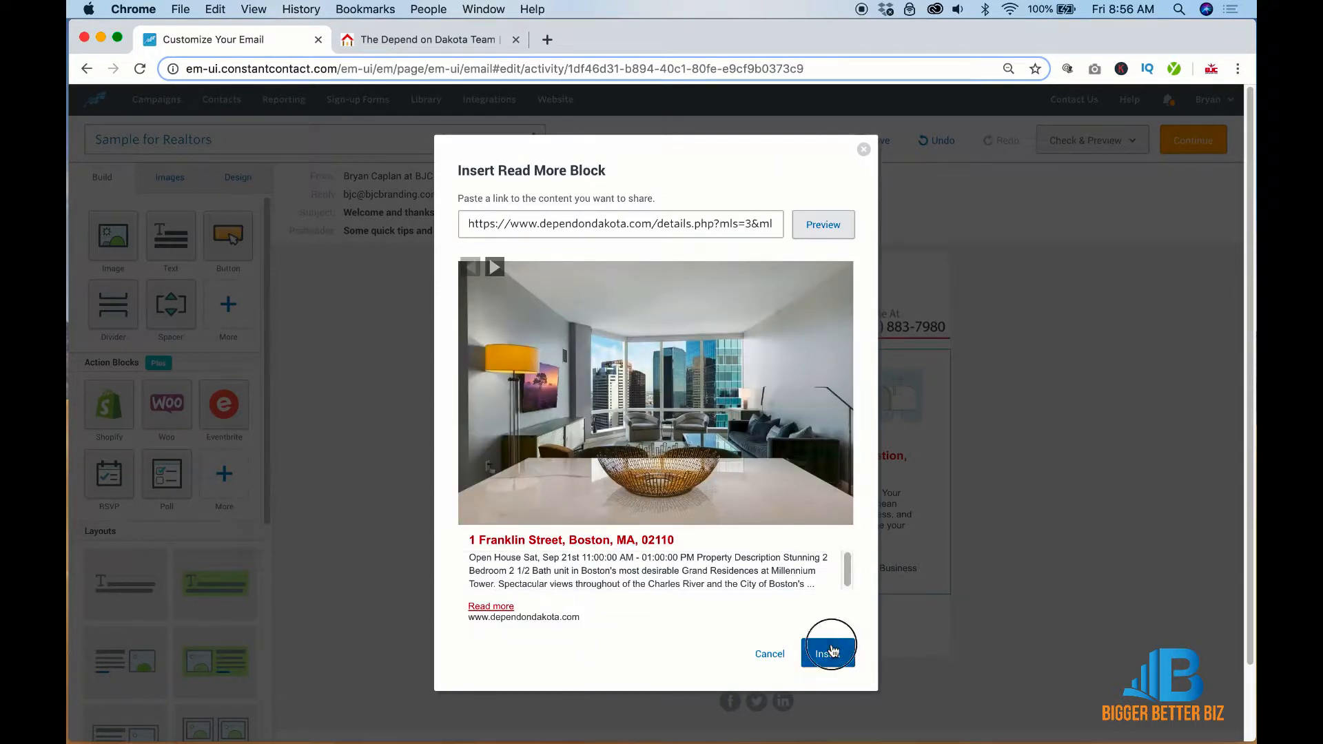
click(831, 645)
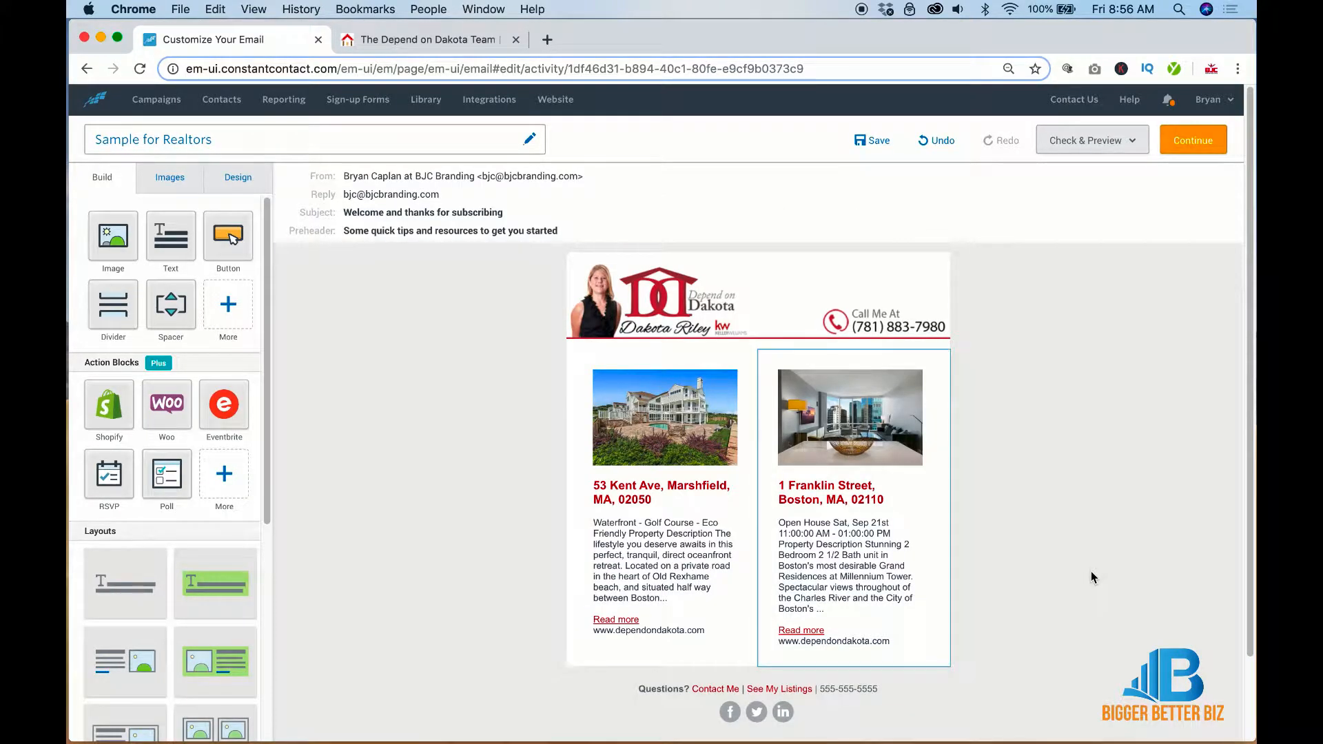
Trim the Franklin Street description so it ends at 'Spectacular views...'
double_click(842, 578)
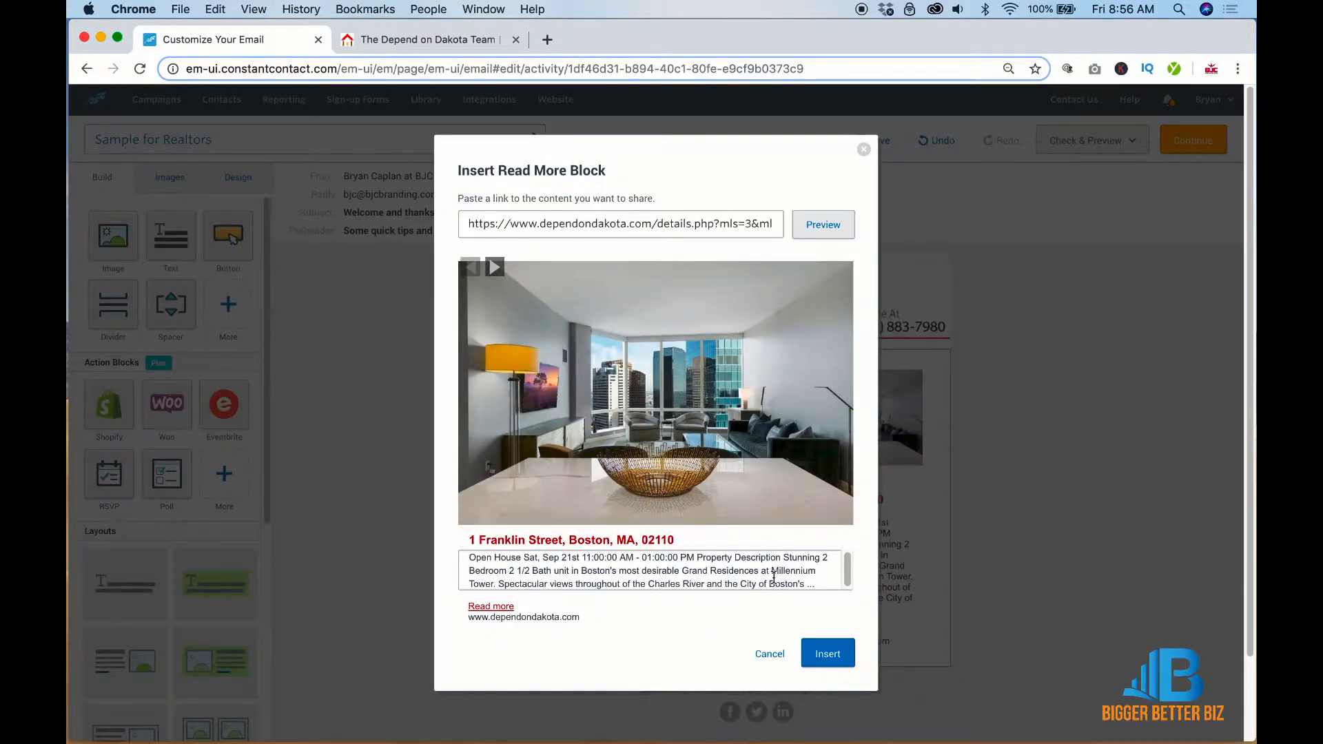
drag(803, 582, 573, 587)
key(BackSpace)
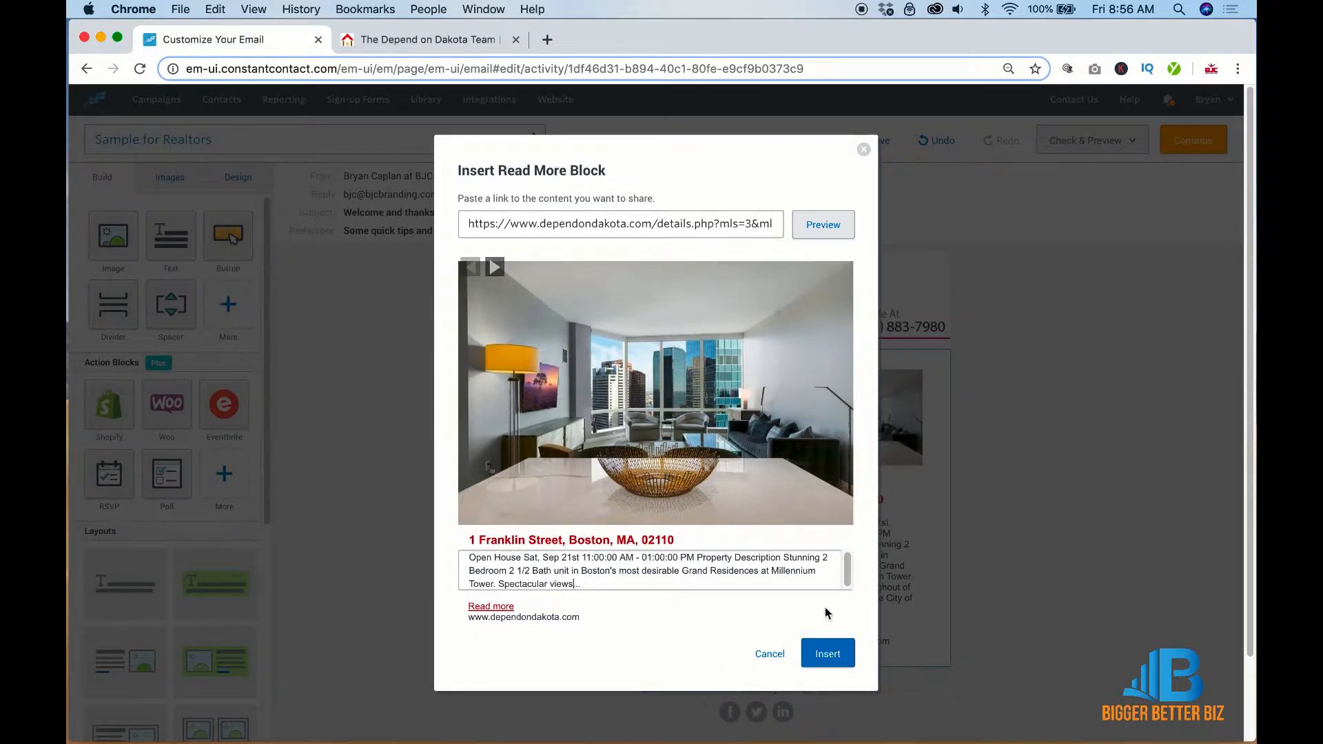
click(837, 649)
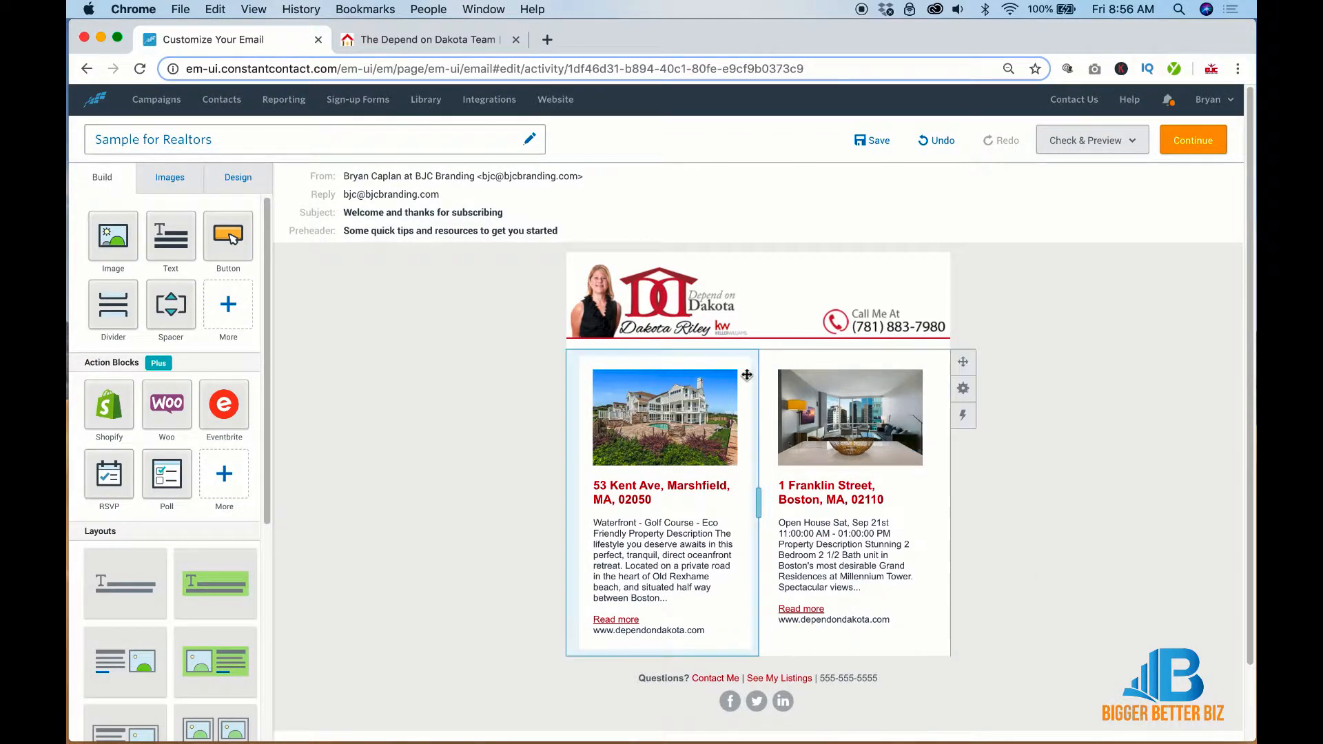
Duplicate the two-listing row
mouse_move(963, 387)
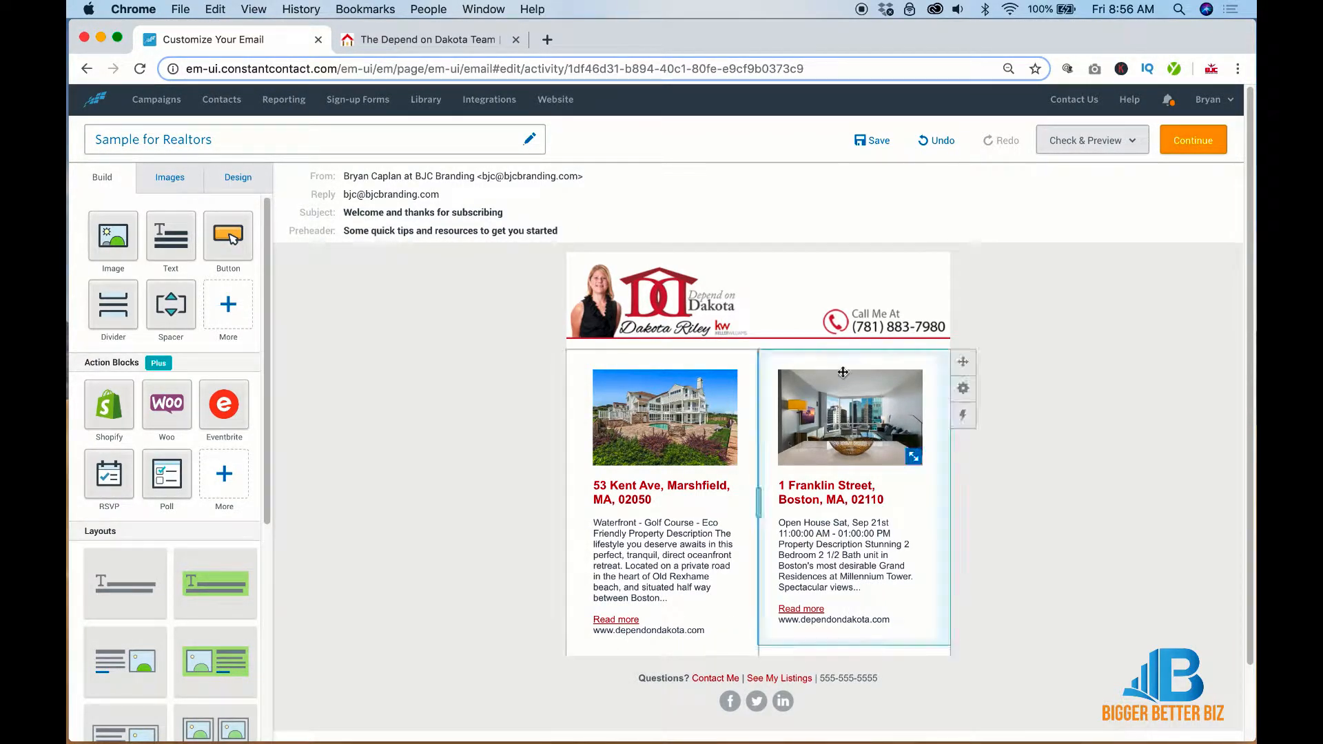
click(963, 390)
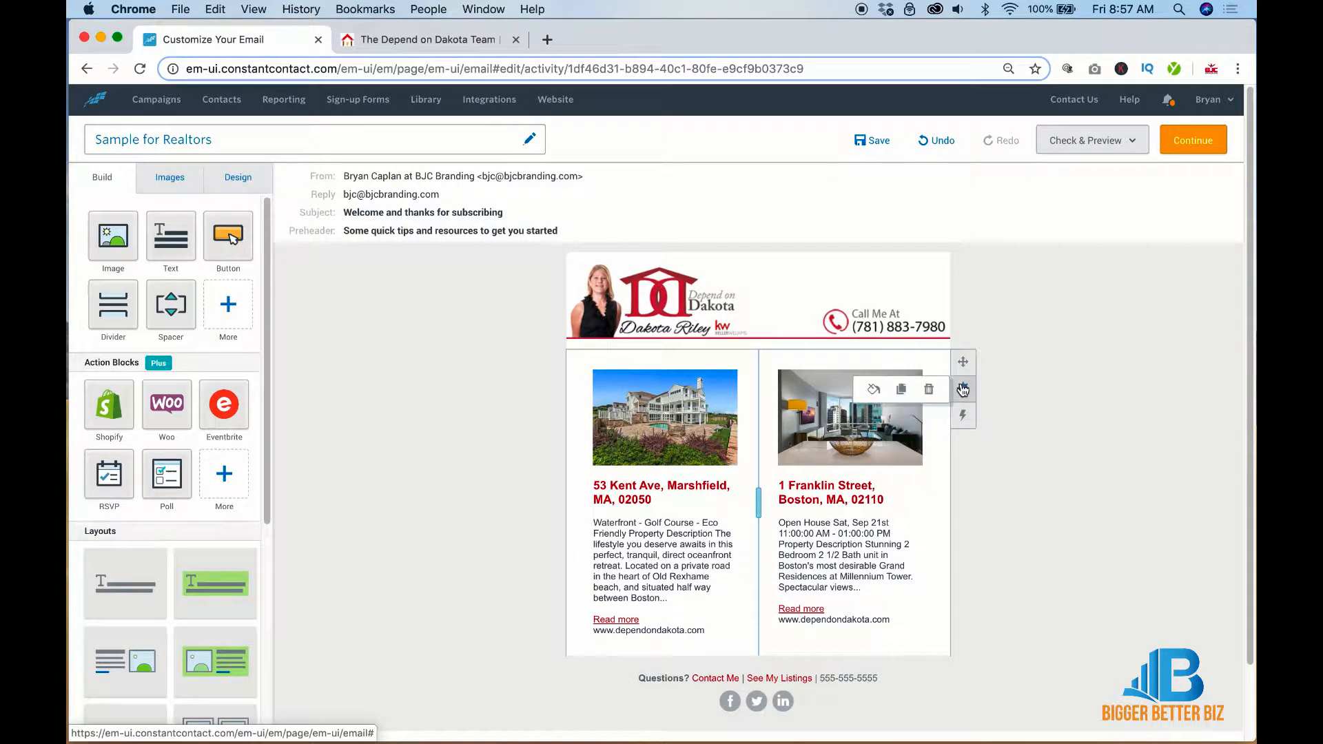
click(900, 391)
scroll(1065, 525, down, 4)
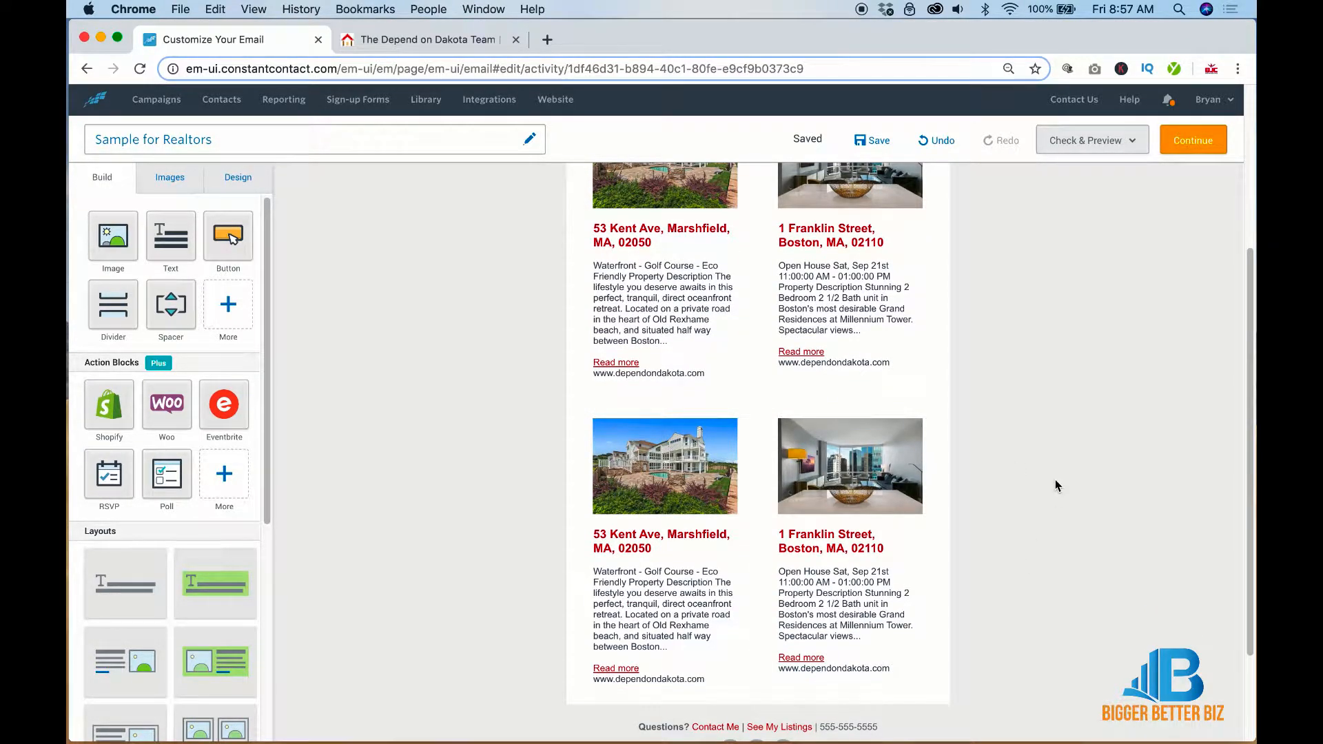
scroll(1058, 486, up, 4)
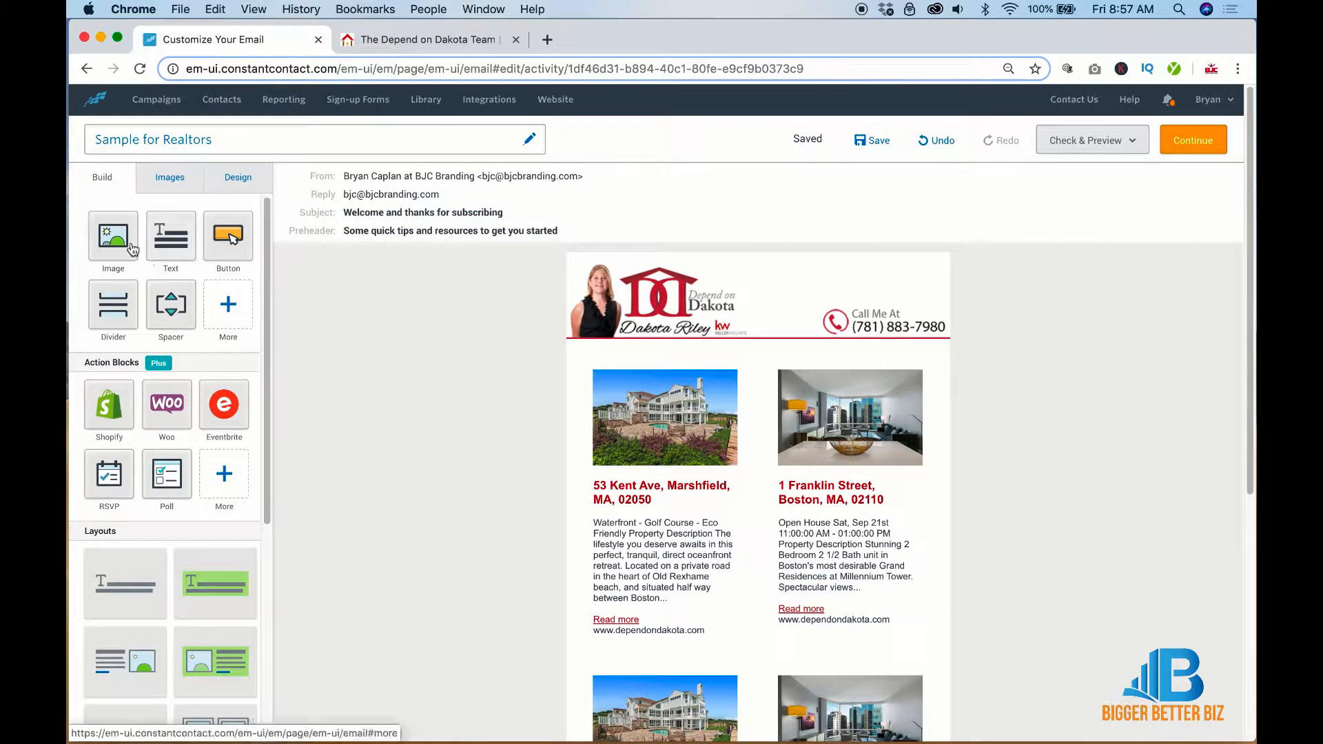
Place a Read More article block just below the header banner
click(228, 304)
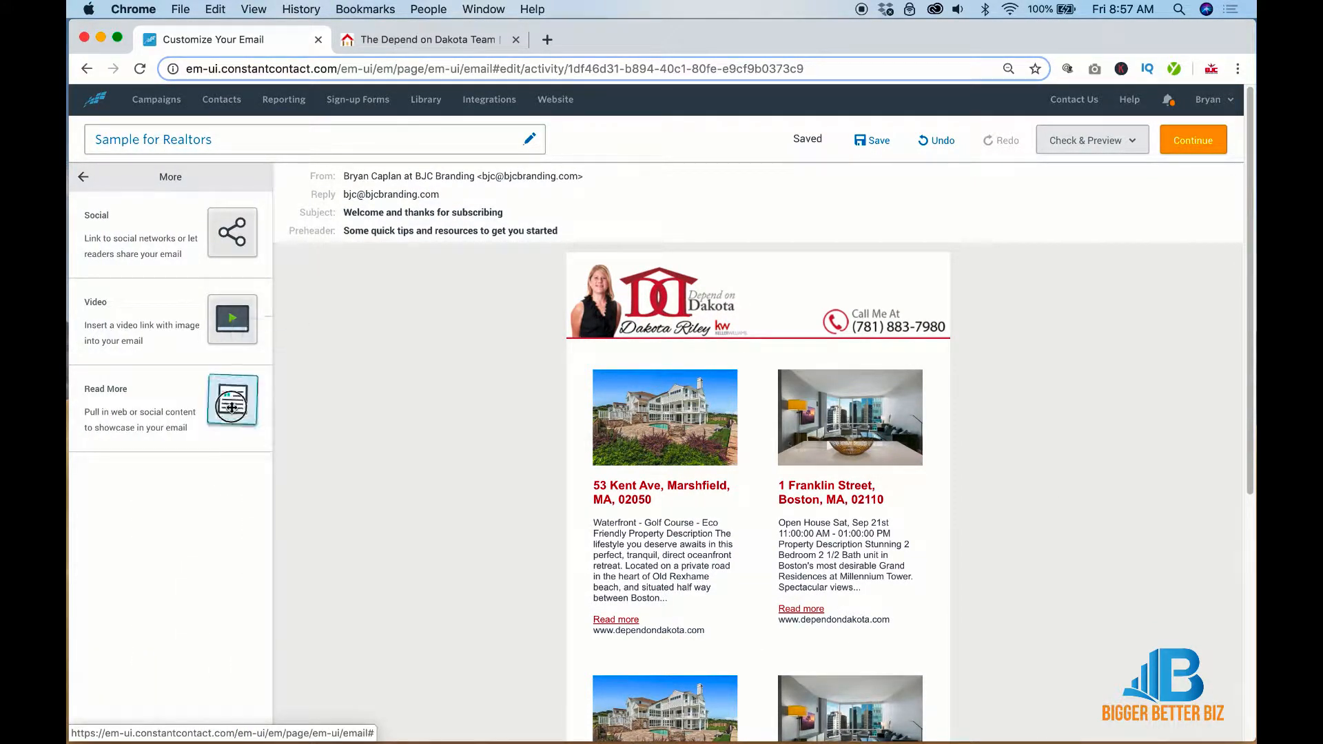
drag(232, 405, 742, 352)
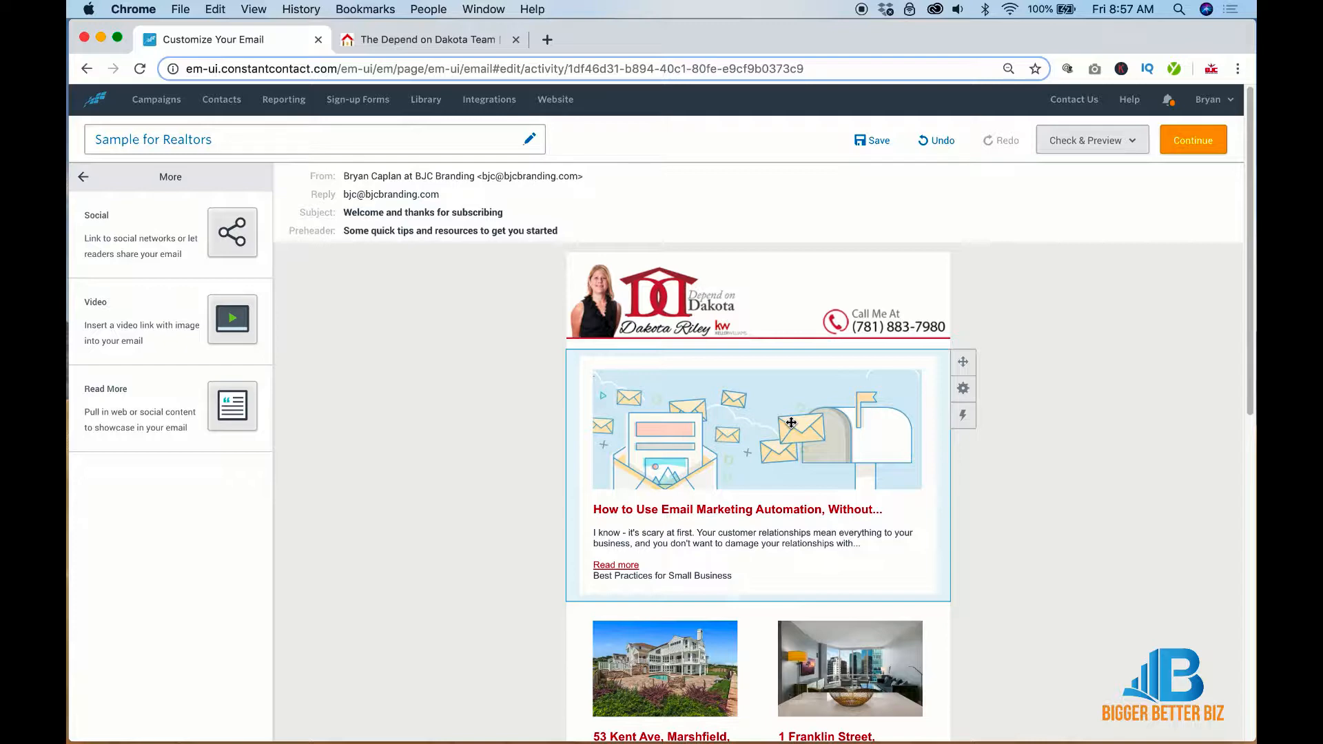
scroll(791, 422, down, 10)
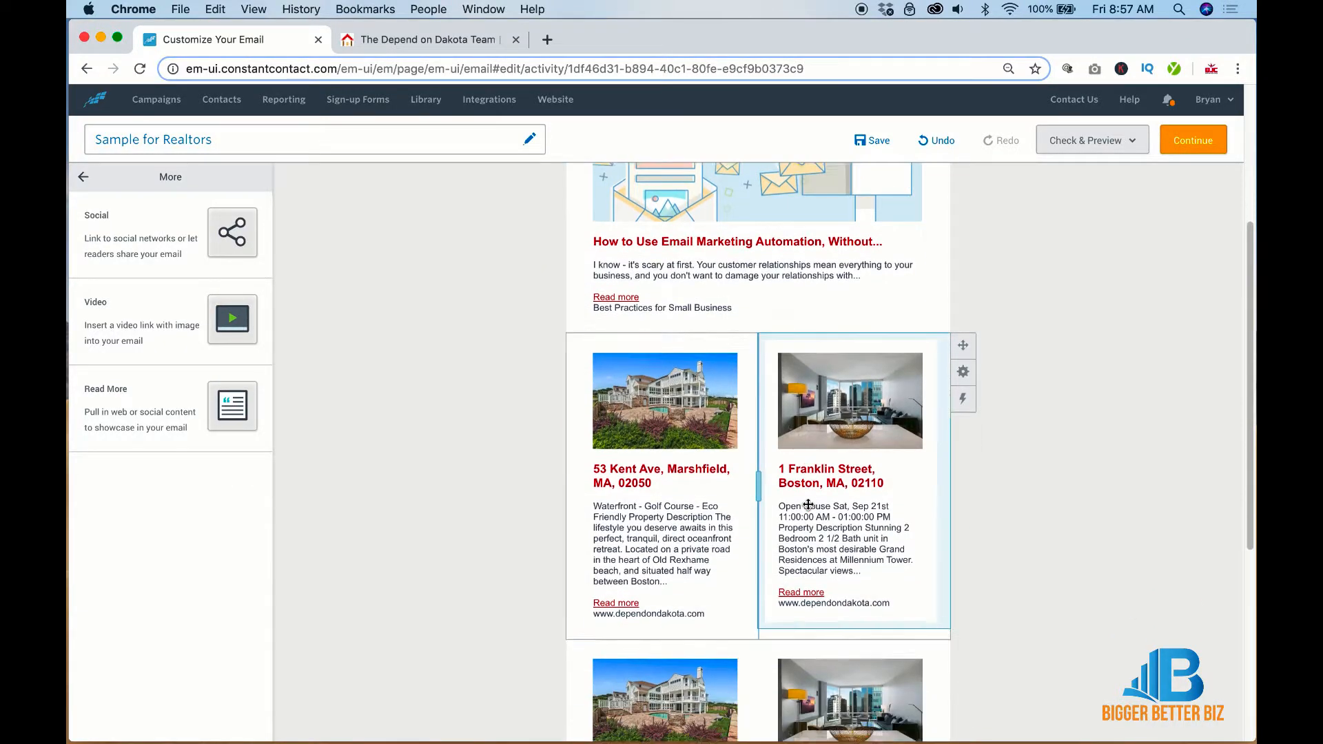
scroll(876, 620, down, 1)
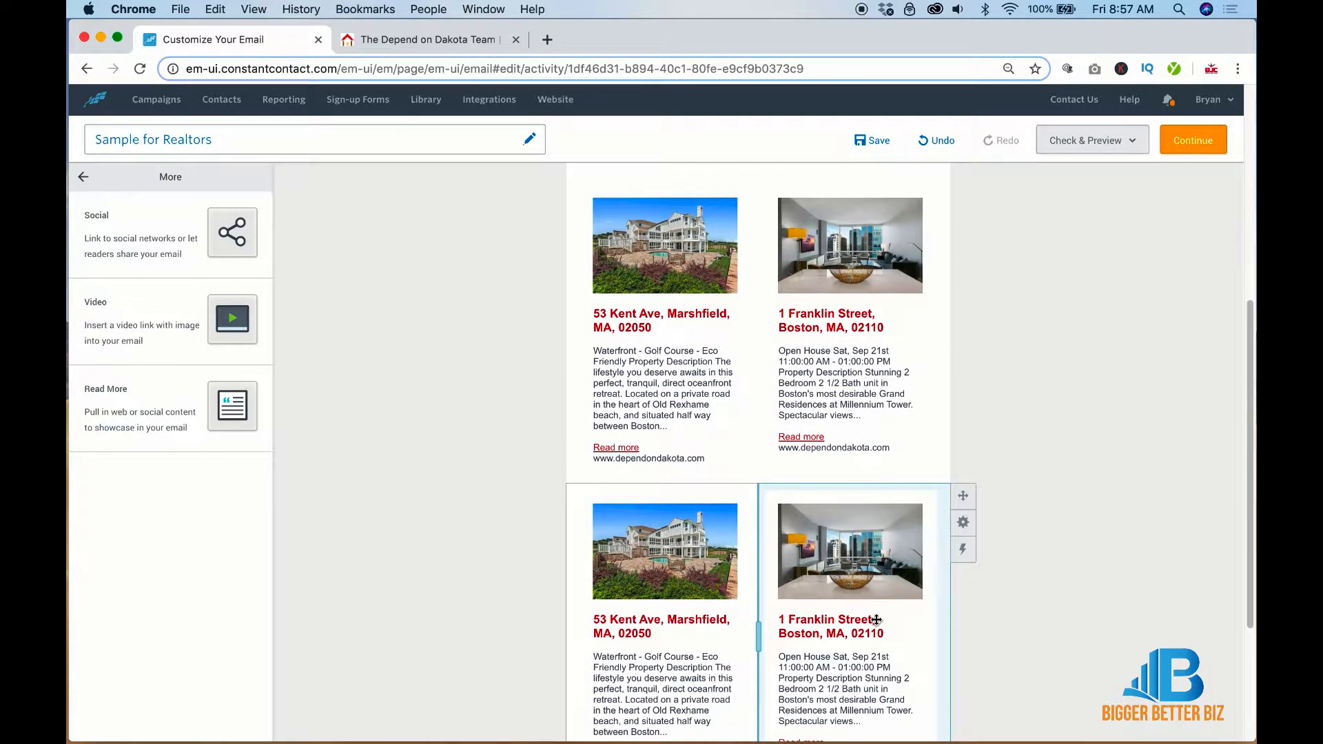
scroll(876, 619, up, 12)
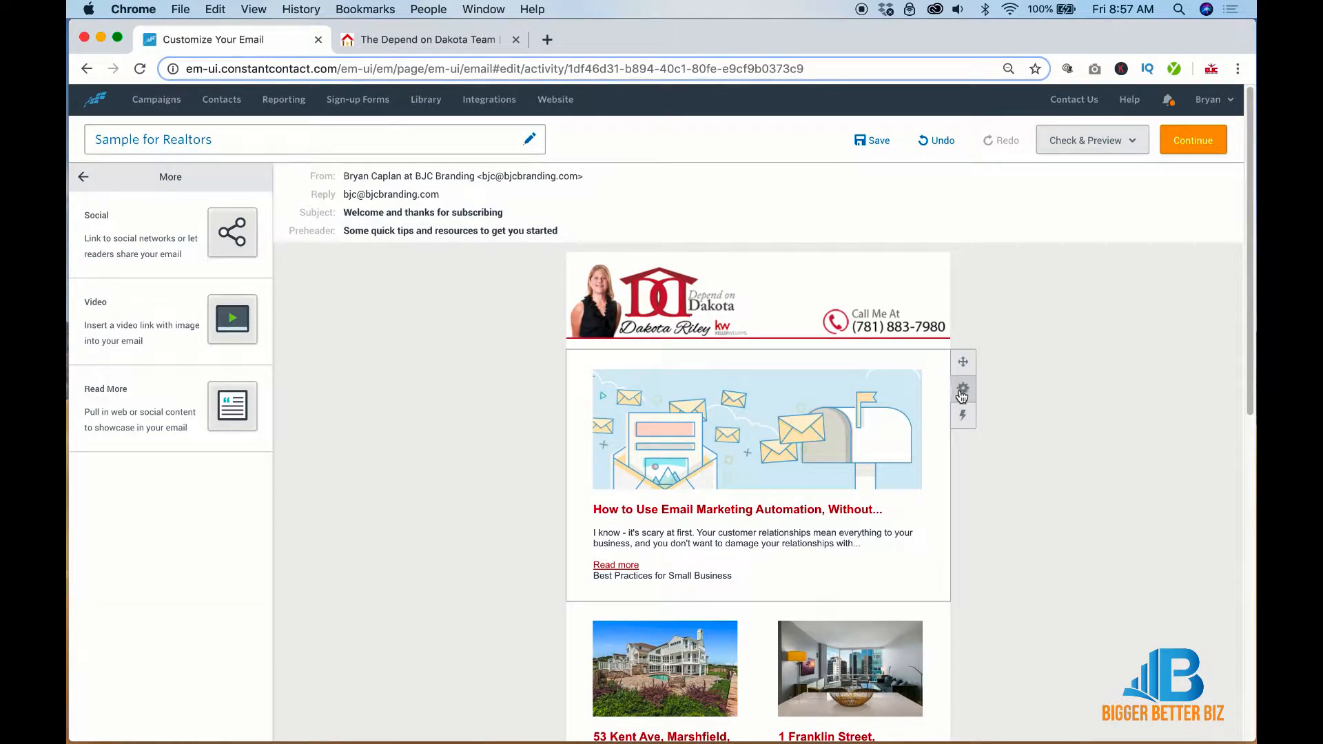
Delete the email marketing automation Read More block and go back to the main block list
click(929, 389)
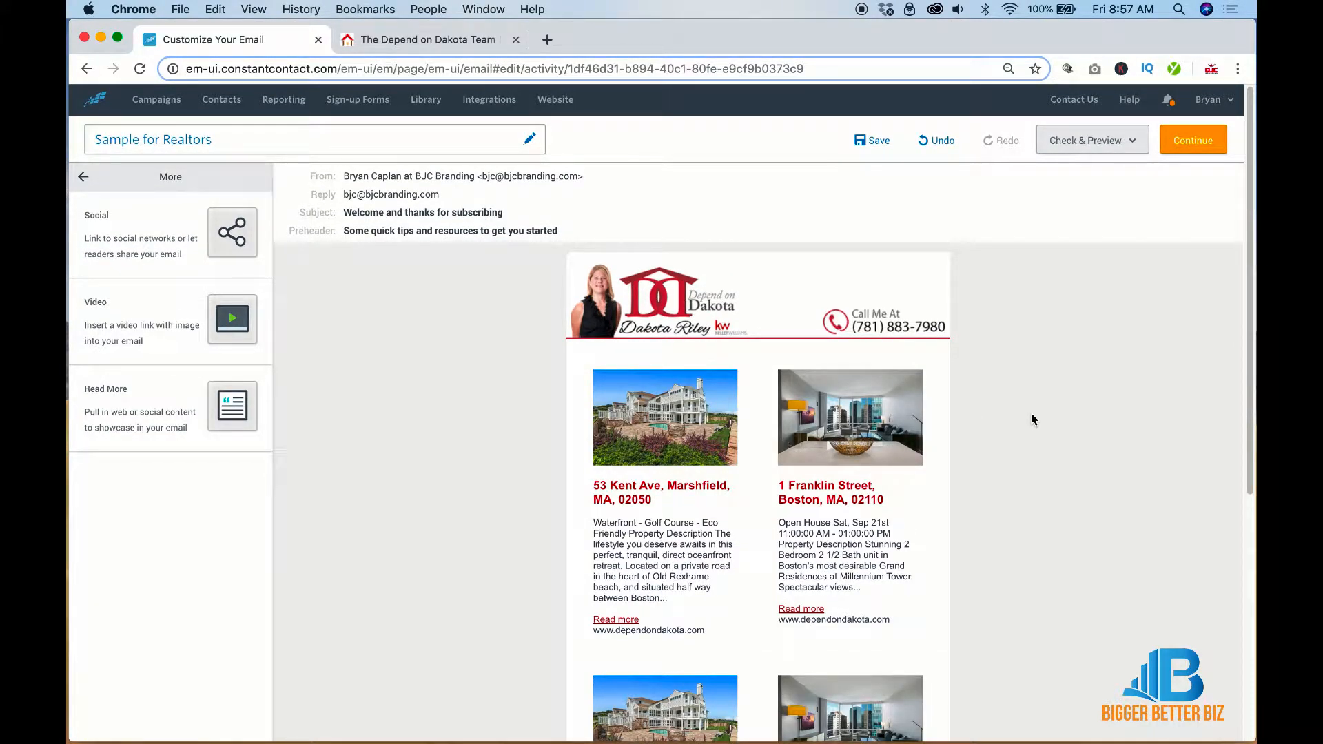
scroll(1033, 420, down, 7)
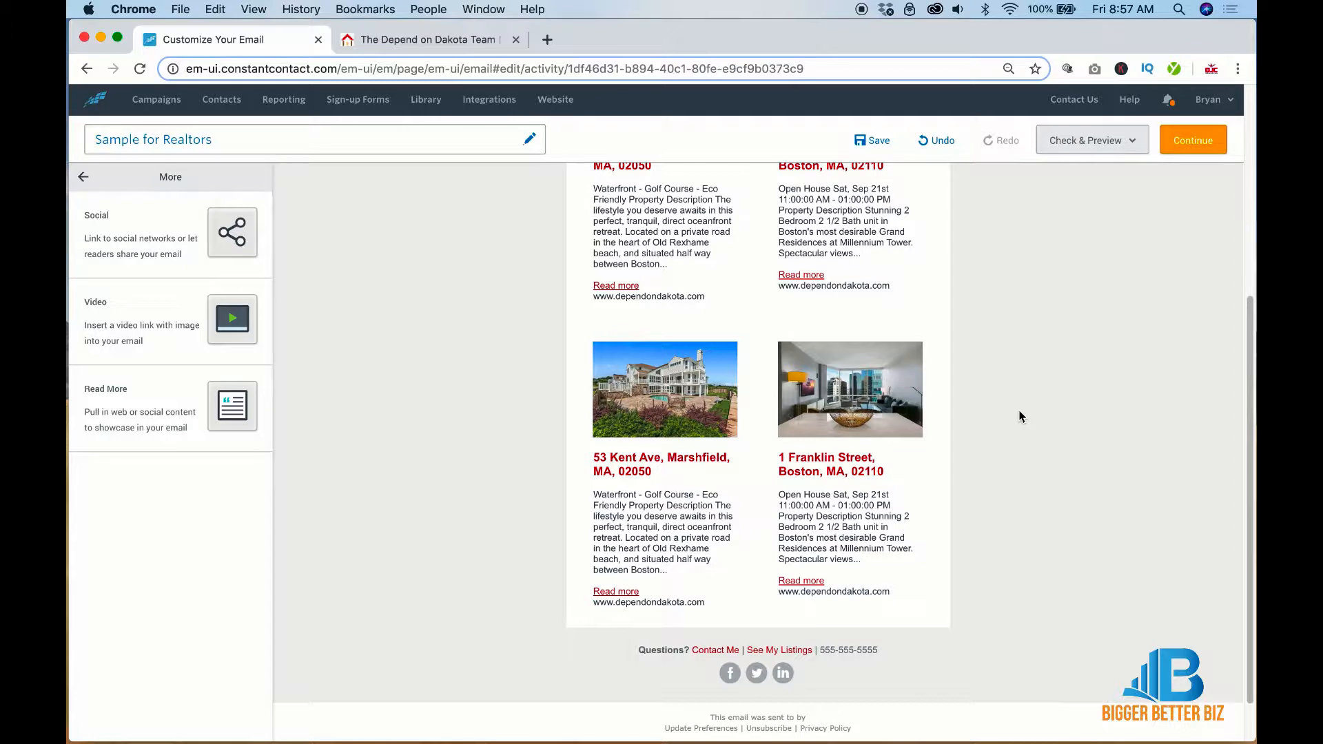
click(79, 174)
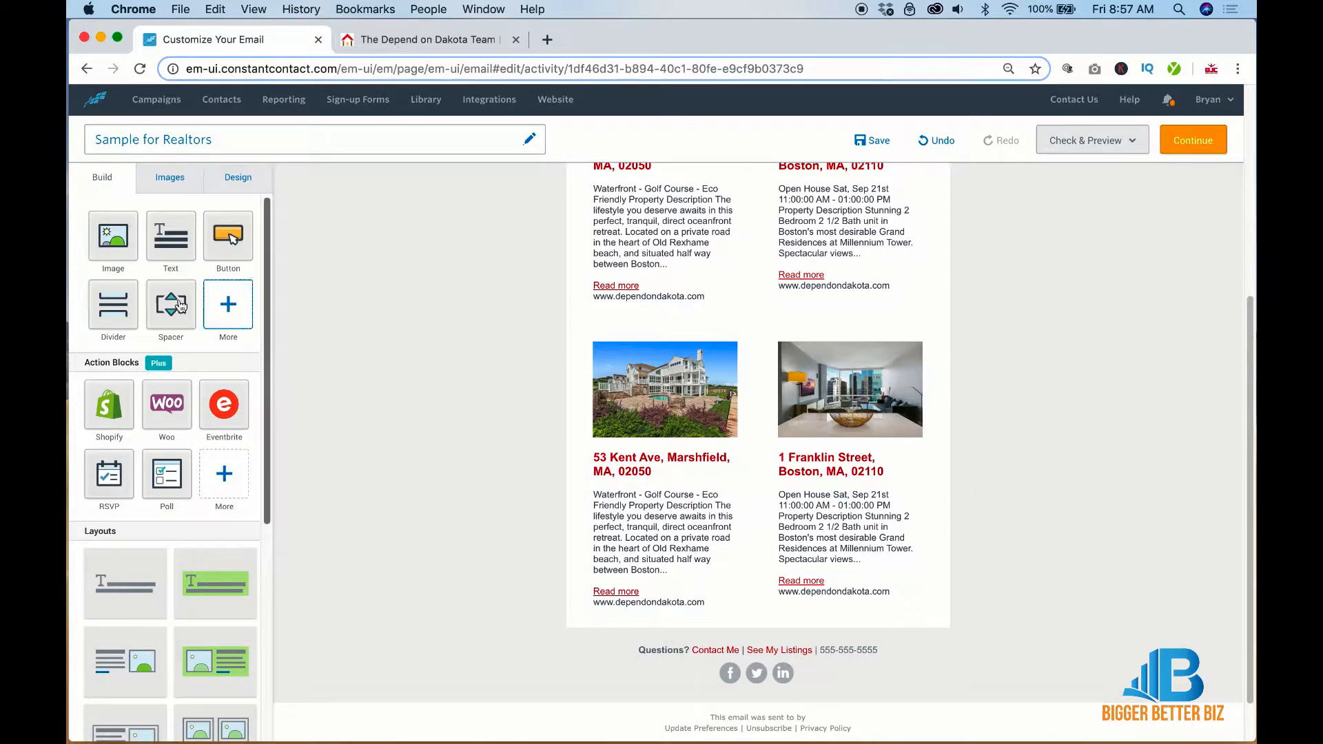
Add a spacer just above the footer and give it a background colour
drag(179, 306, 811, 629)
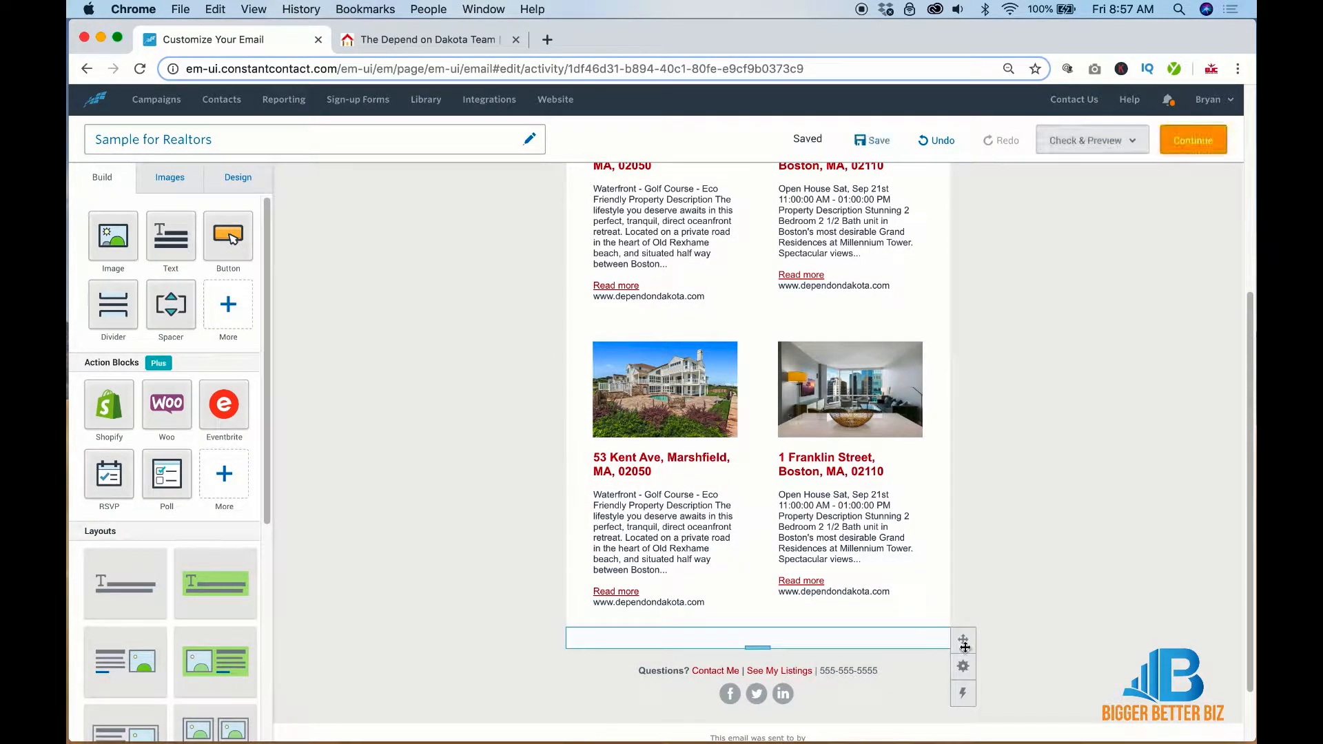
click(963, 667)
click(874, 669)
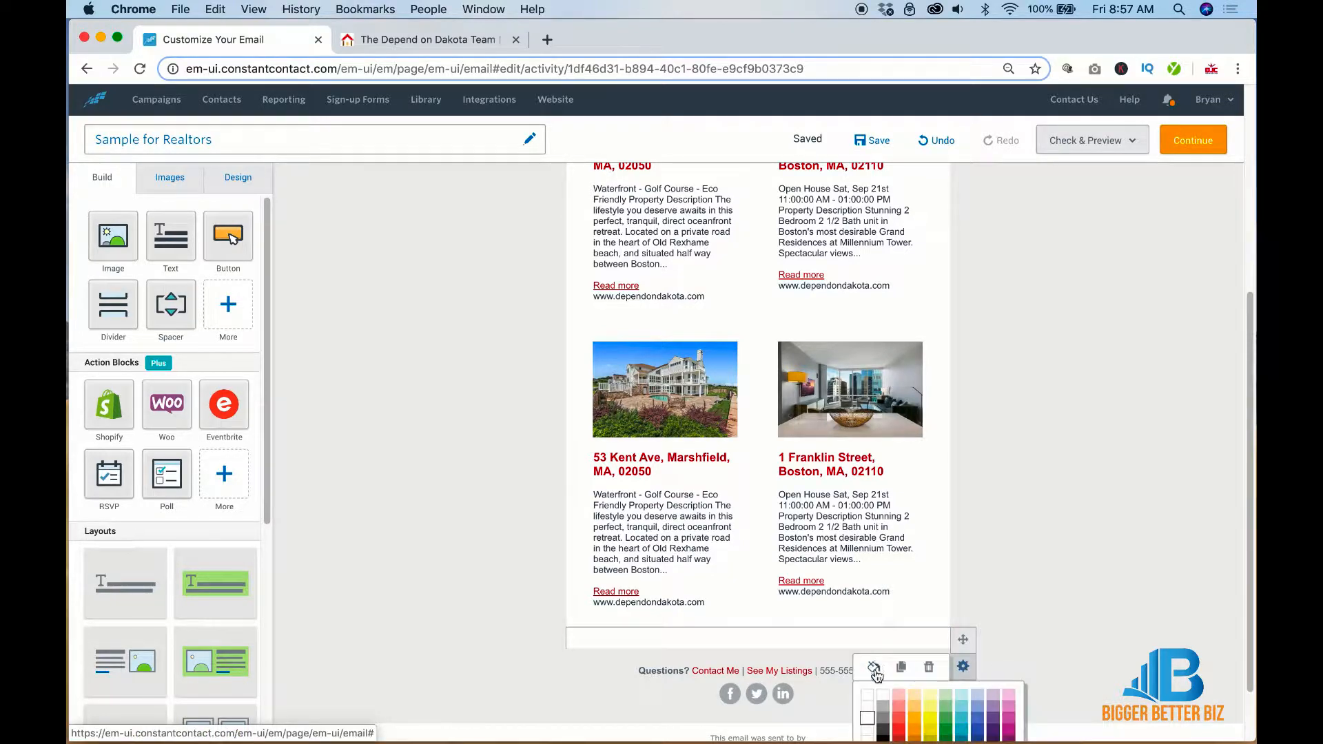
scroll(876, 674, down, 3)
click(869, 697)
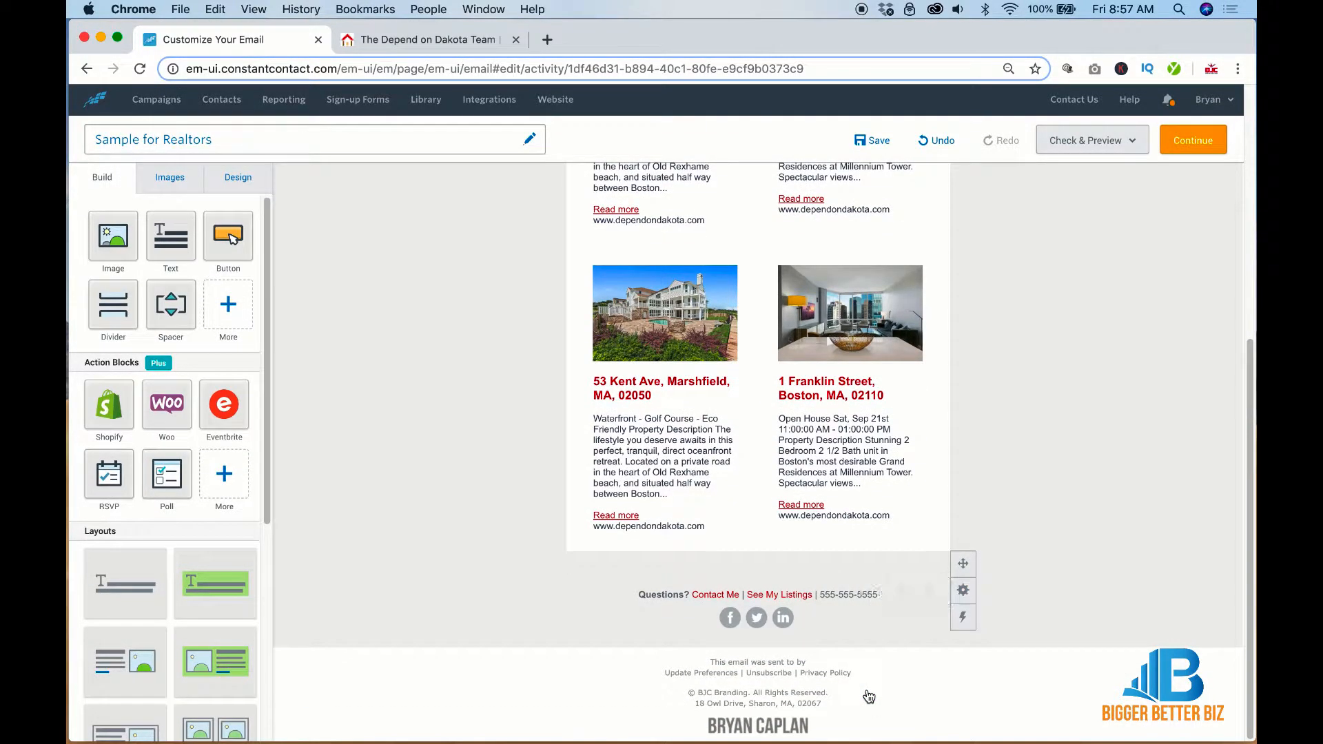
Duplicate the coloured spacer and move the copy between the header and the listings
click(964, 591)
click(905, 592)
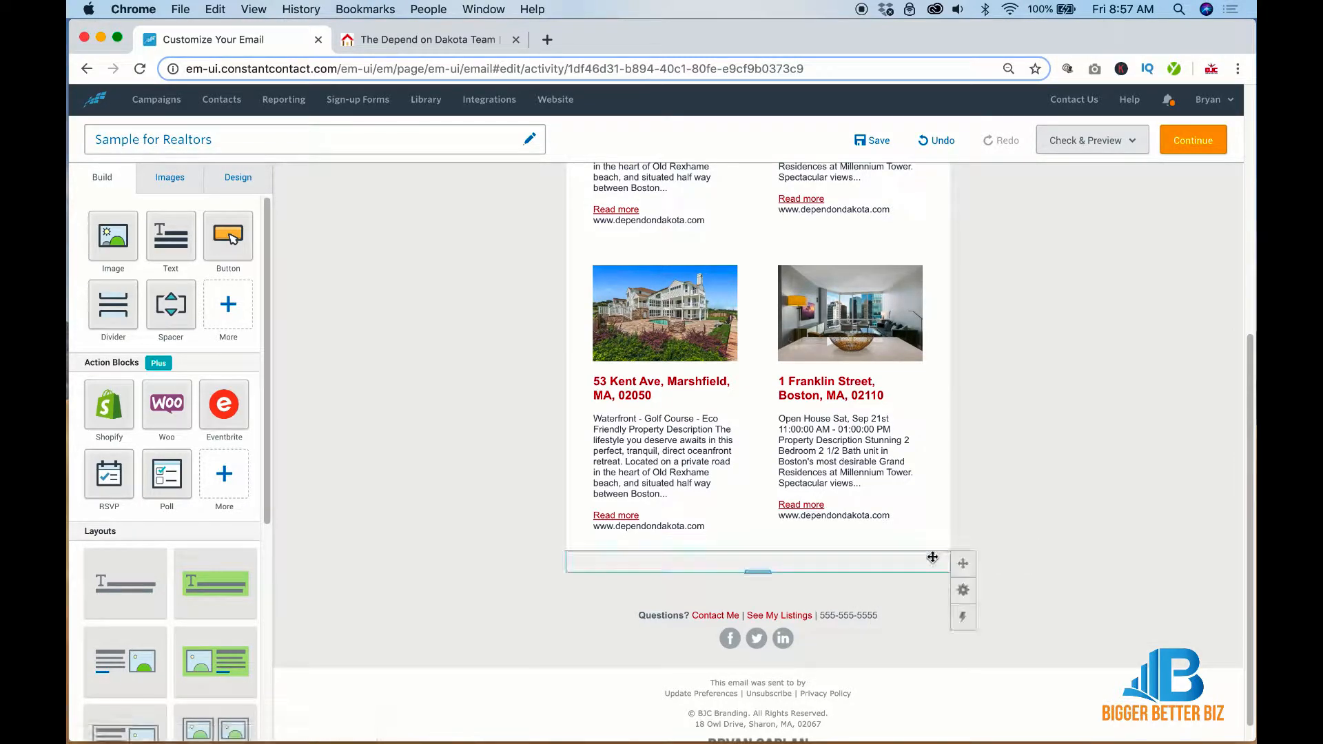
drag(932, 557, 934, 279)
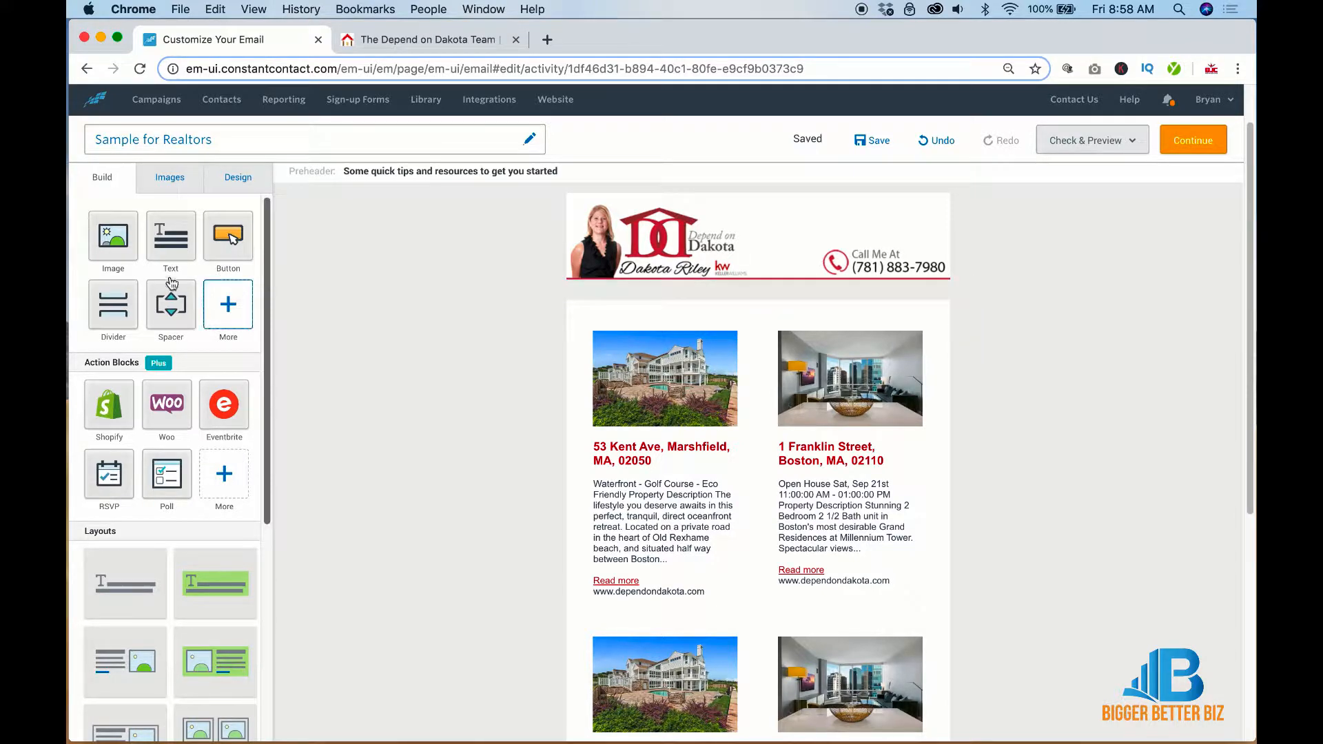
Insert 1st.jpg in a new image block under the header, with padding turned off
drag(118, 251, 711, 290)
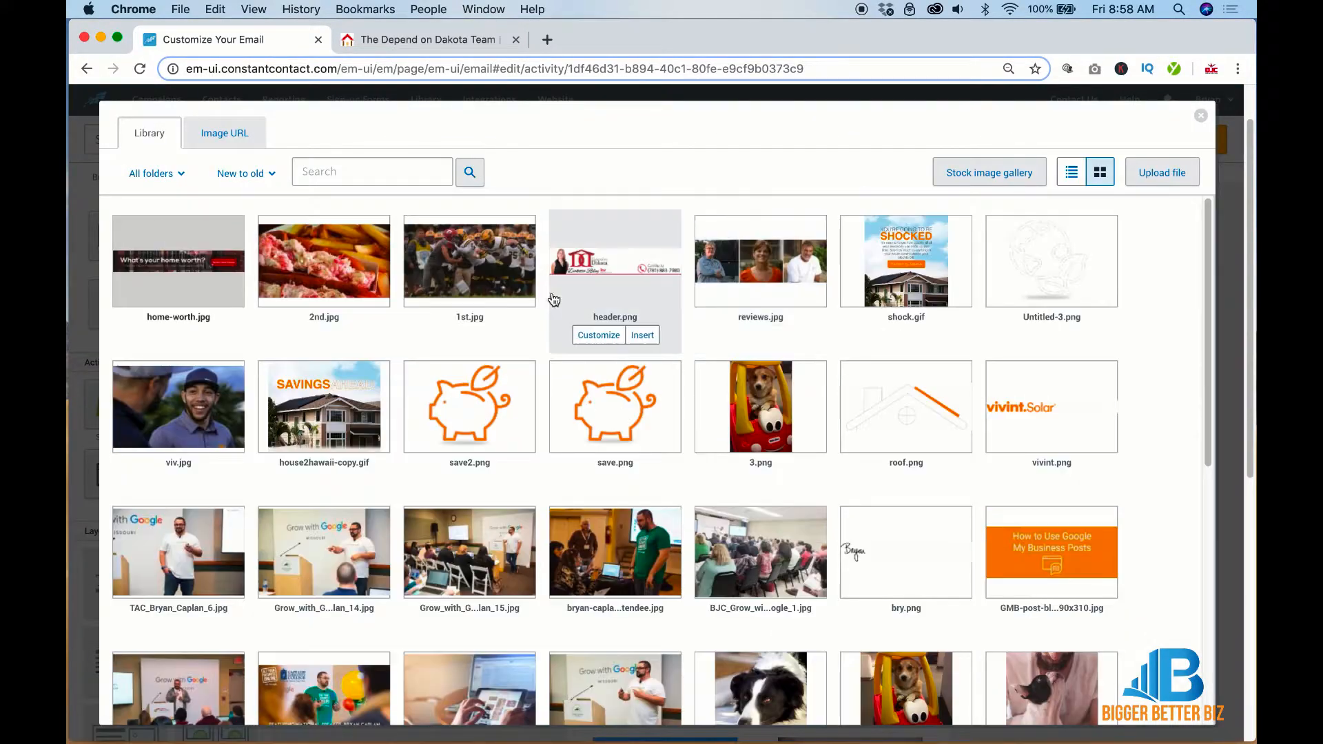
click(463, 291)
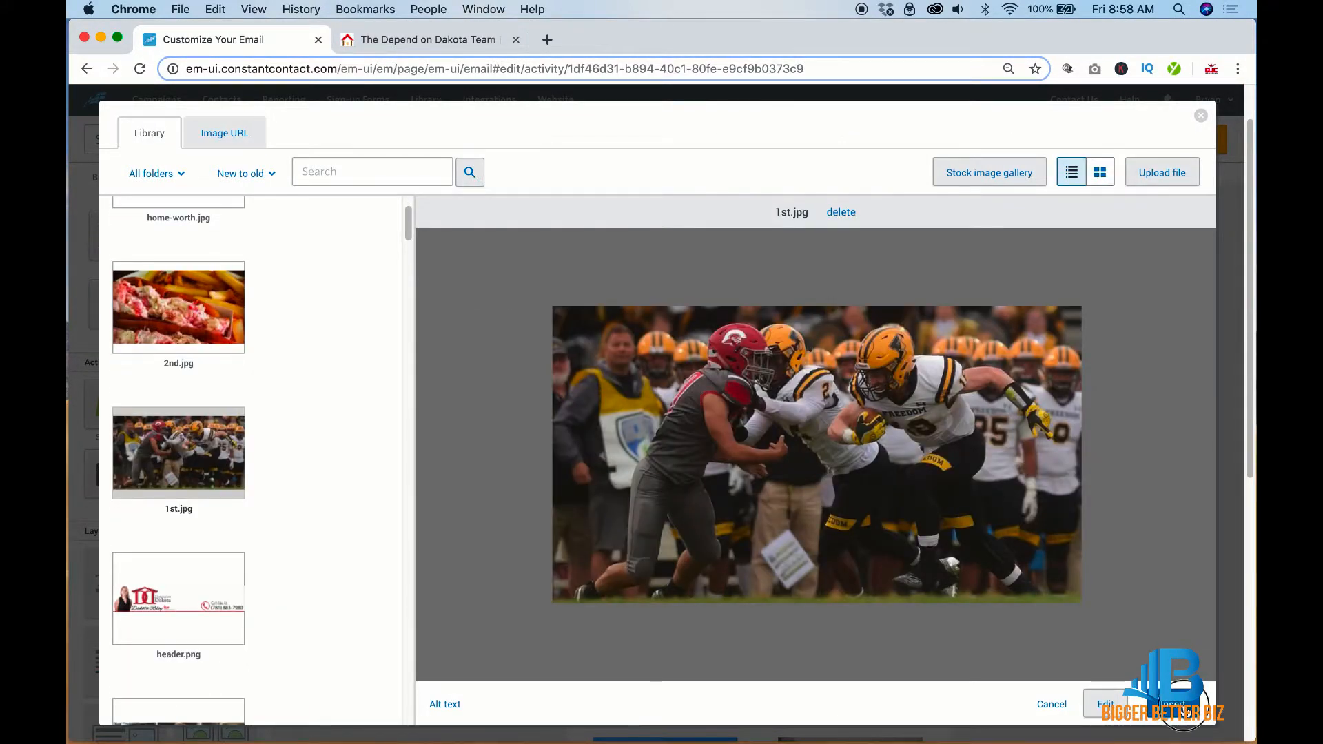
click(1179, 704)
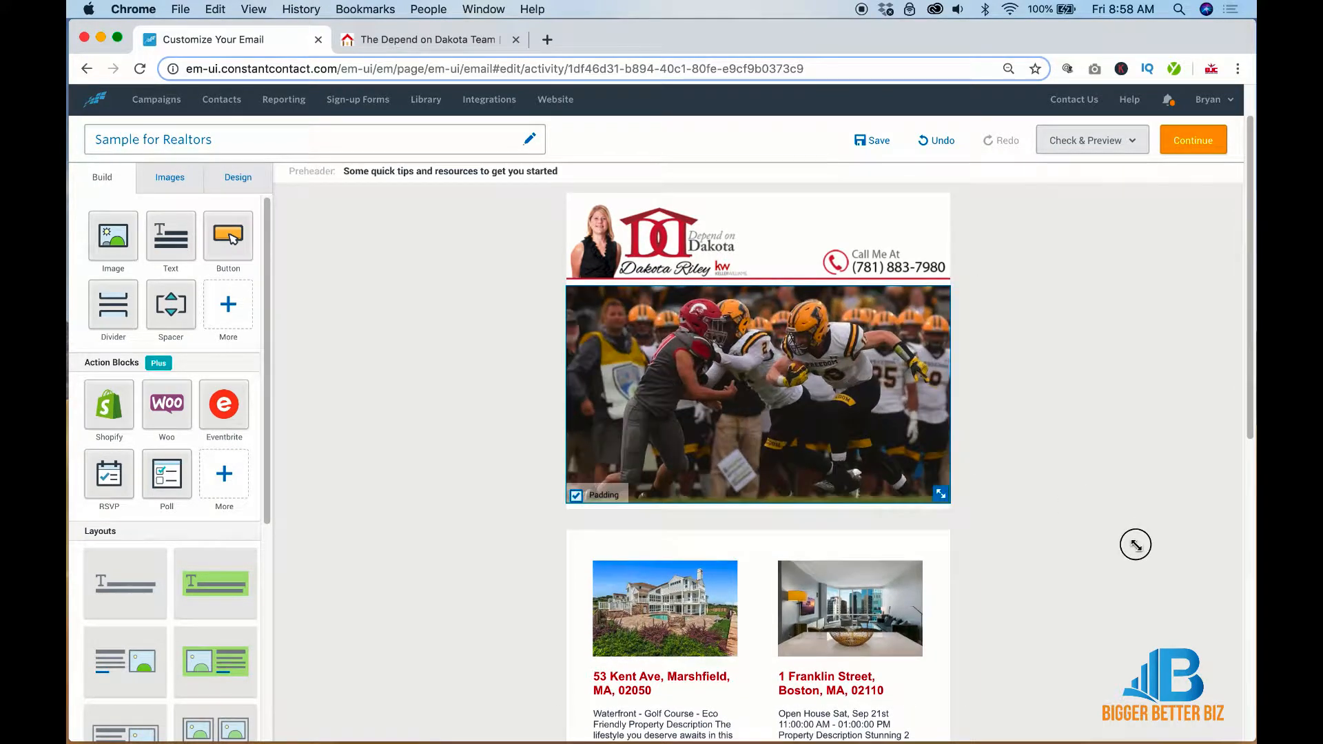
click(577, 495)
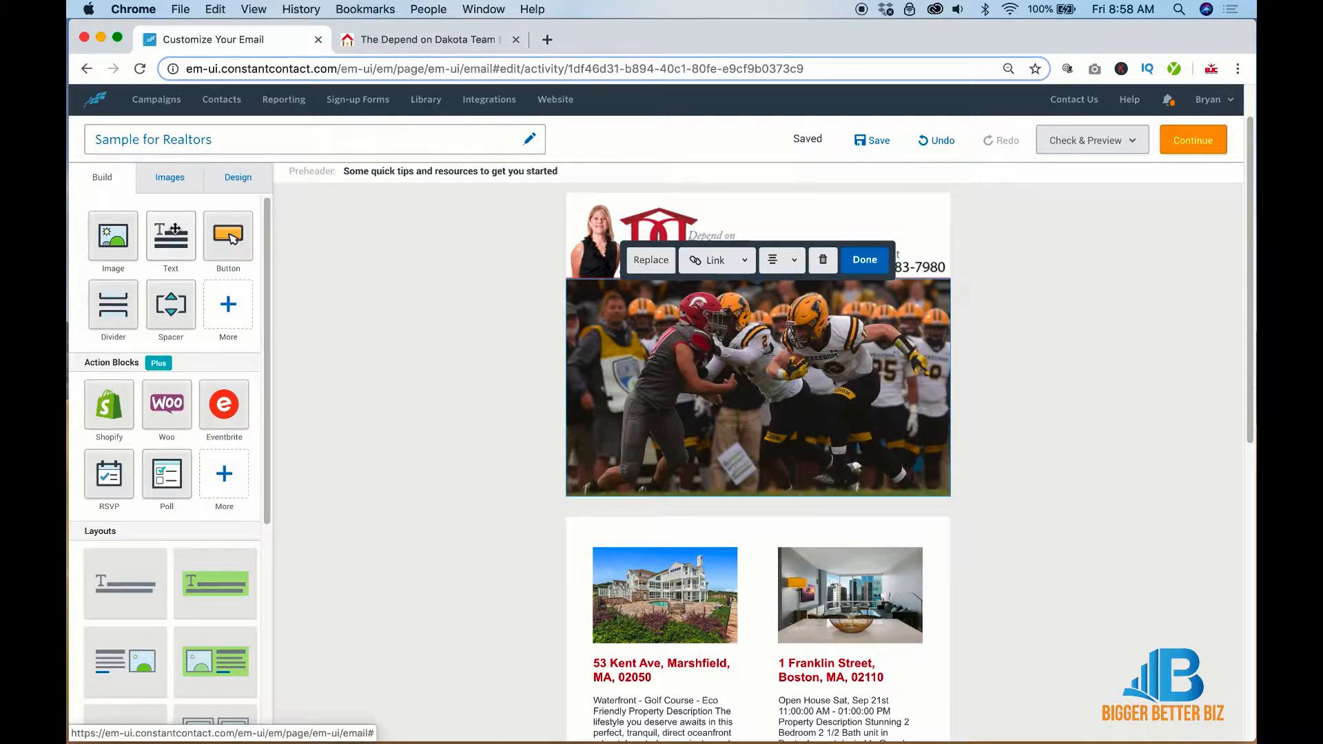
Add a headline-and-text block below the football photo, separated from it by a 20-pixel spacer
drag(175, 228, 754, 501)
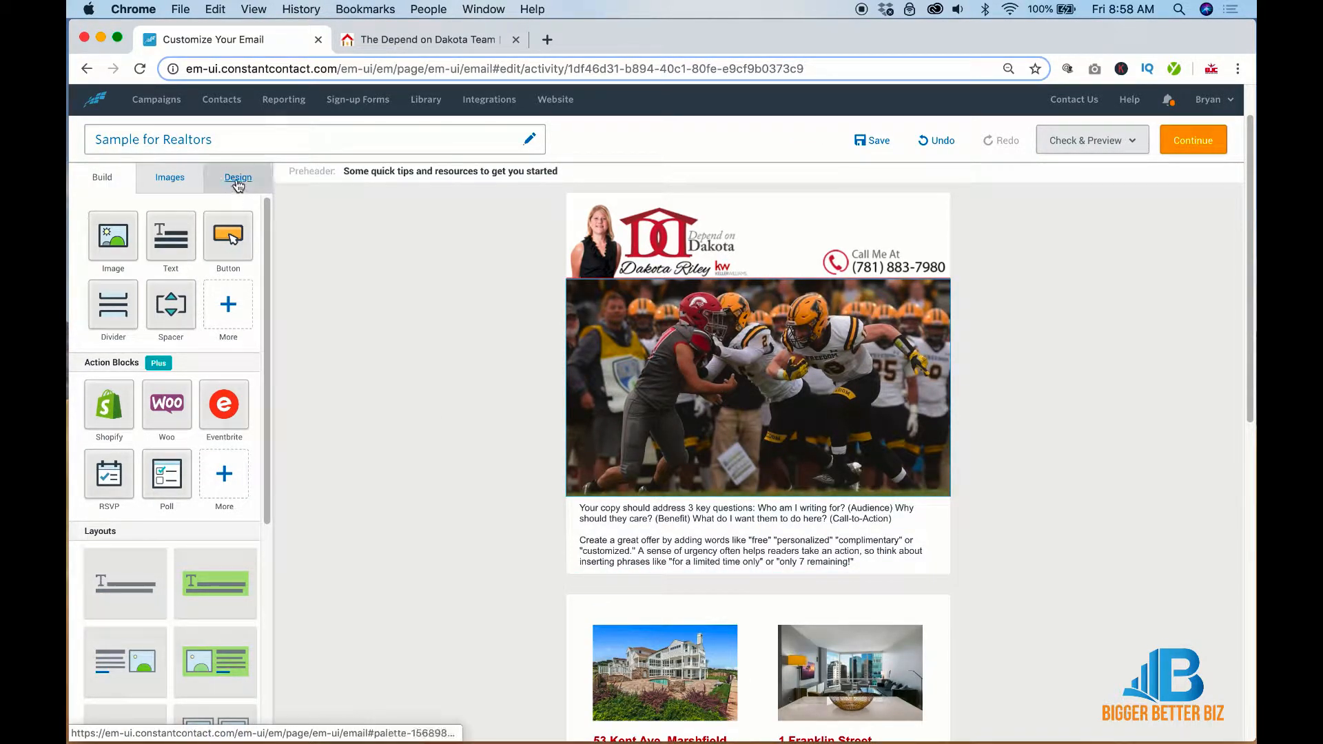
drag(122, 580, 720, 501)
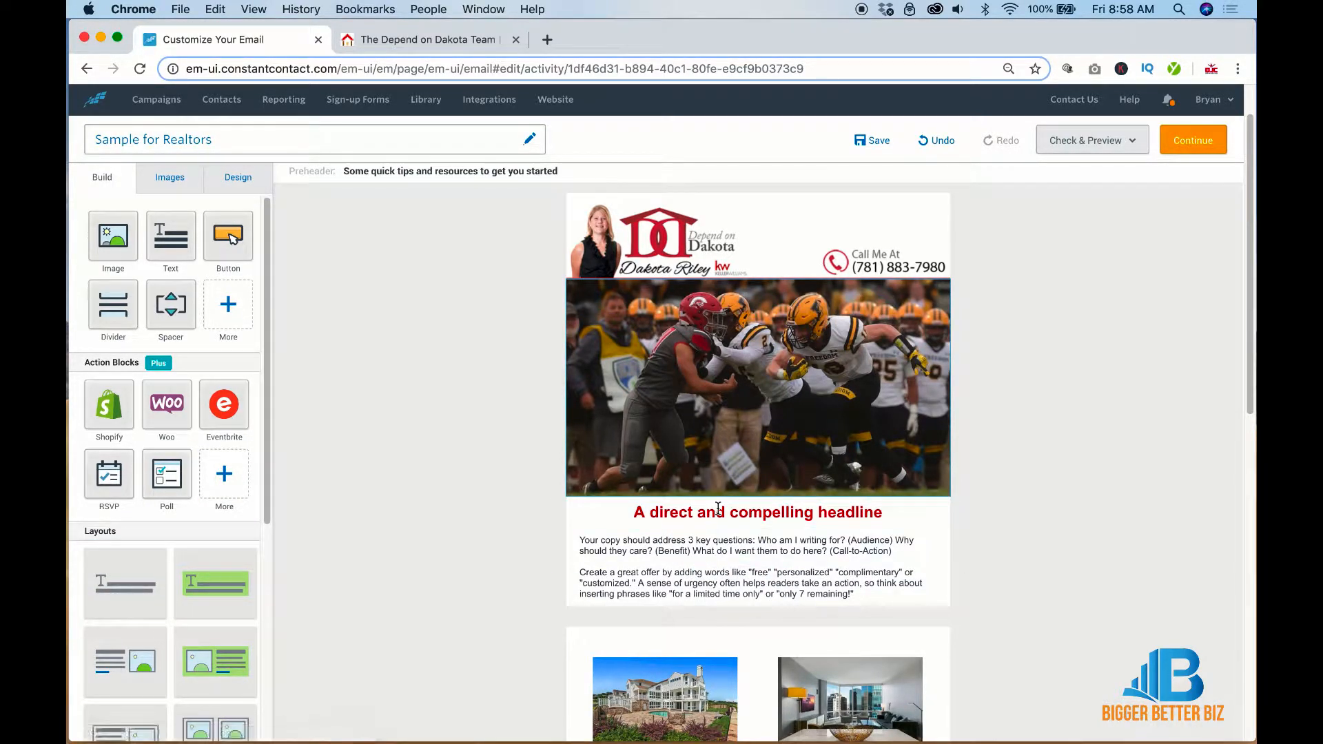
drag(170, 303, 780, 507)
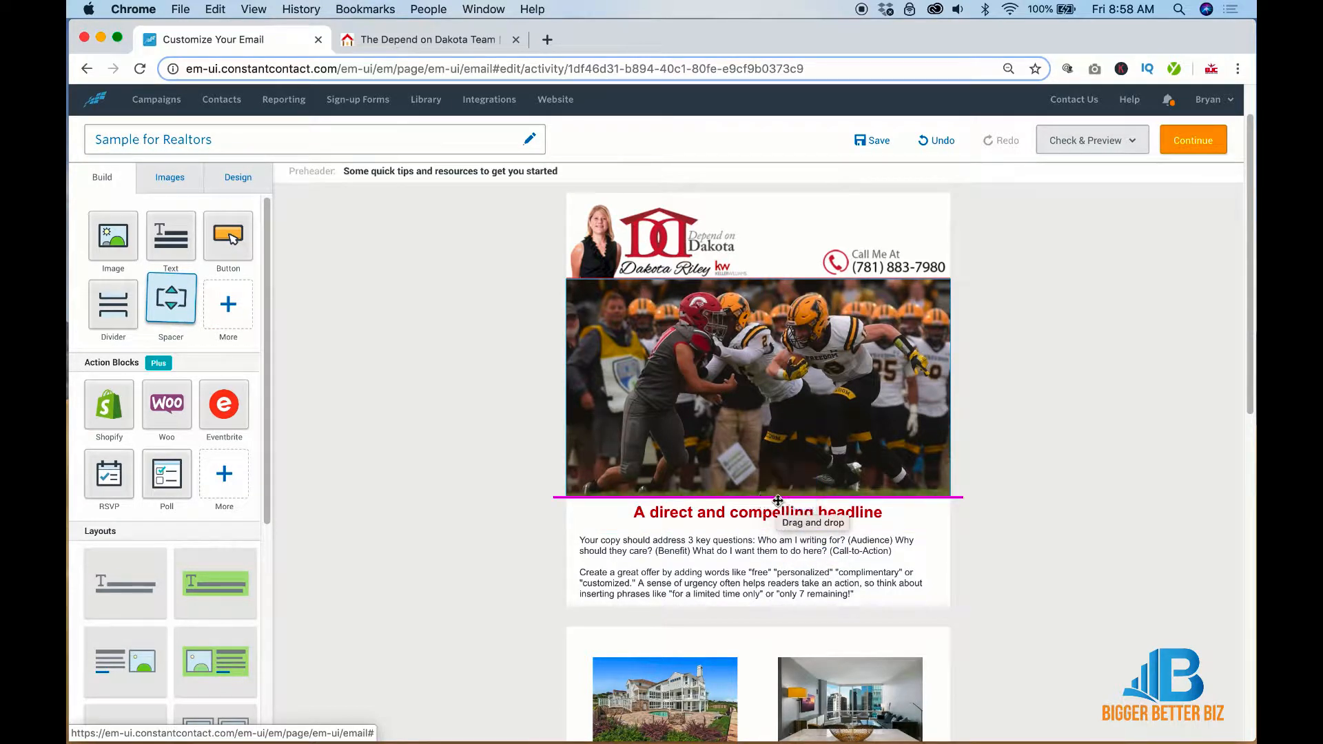
click(779, 507)
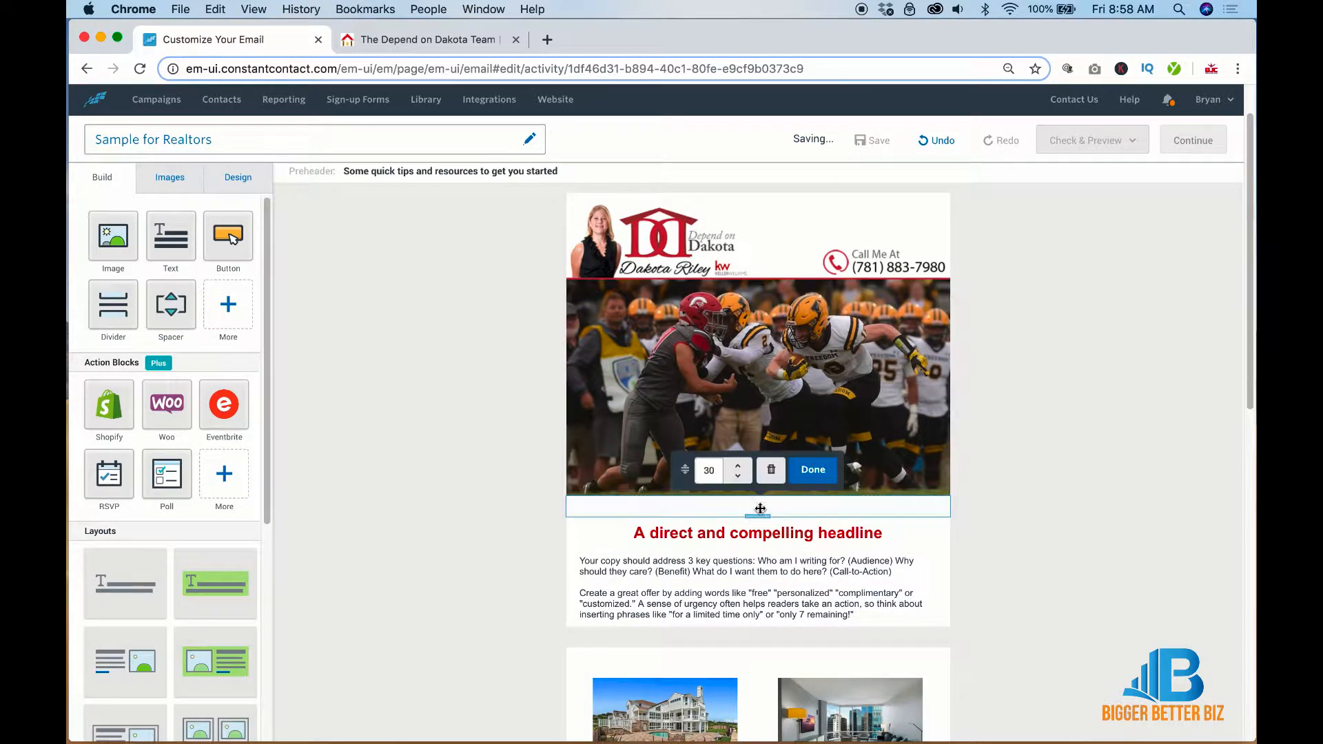
click(738, 476)
click(738, 476)
click(738, 477)
click(738, 477)
click(738, 476)
click(738, 476)
click(738, 476)
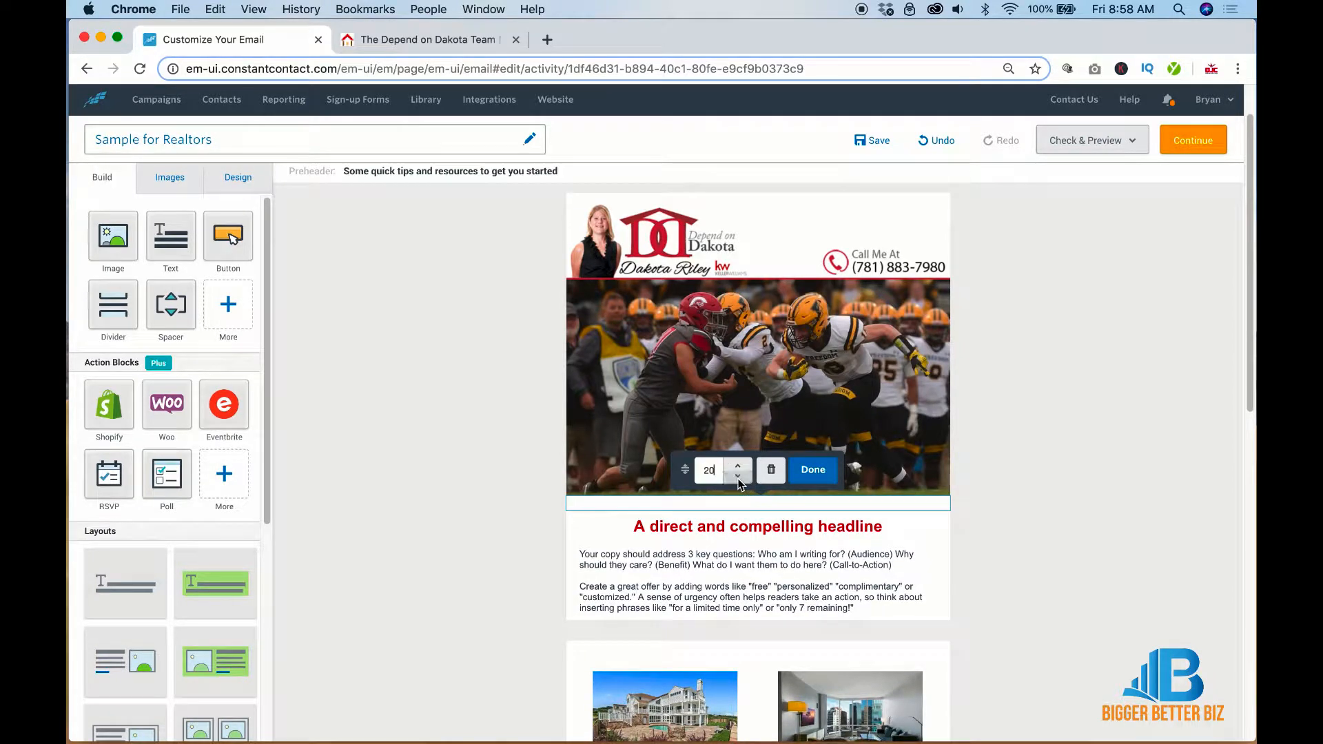
click(999, 548)
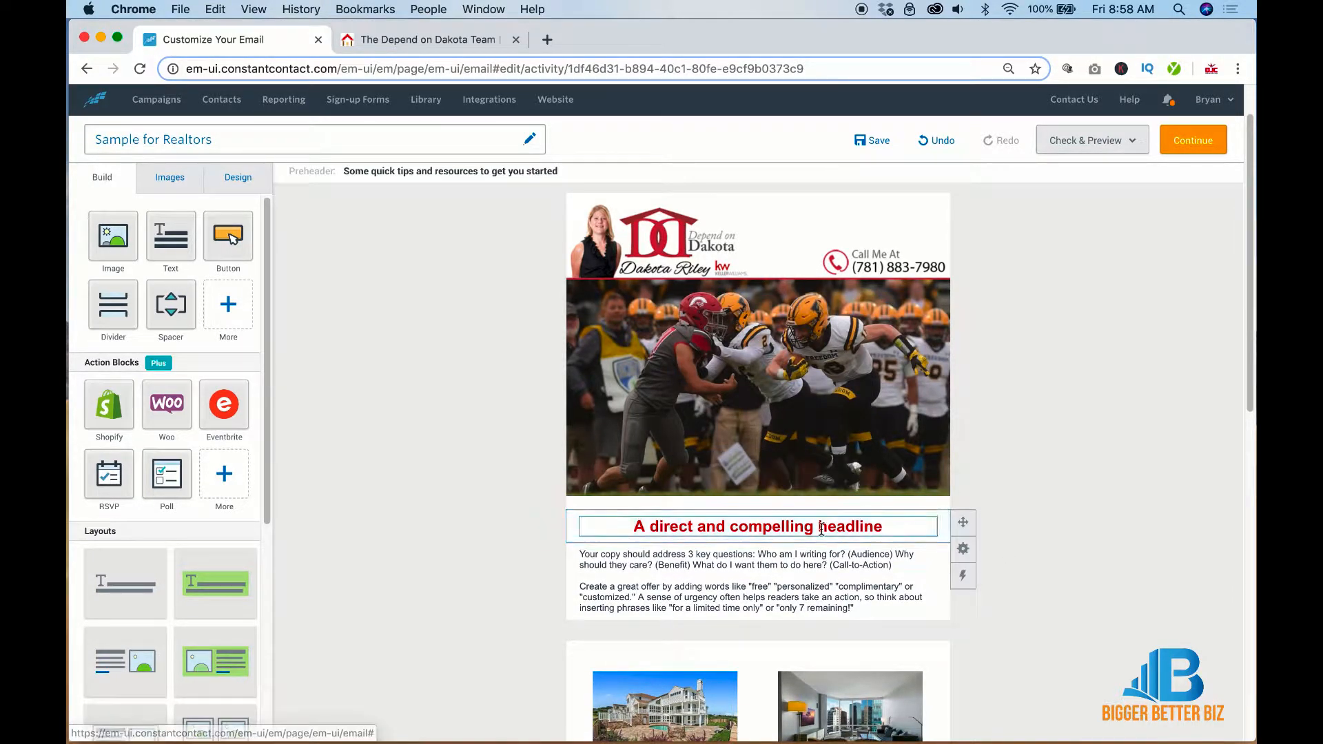
scroll(822, 528, down, 3)
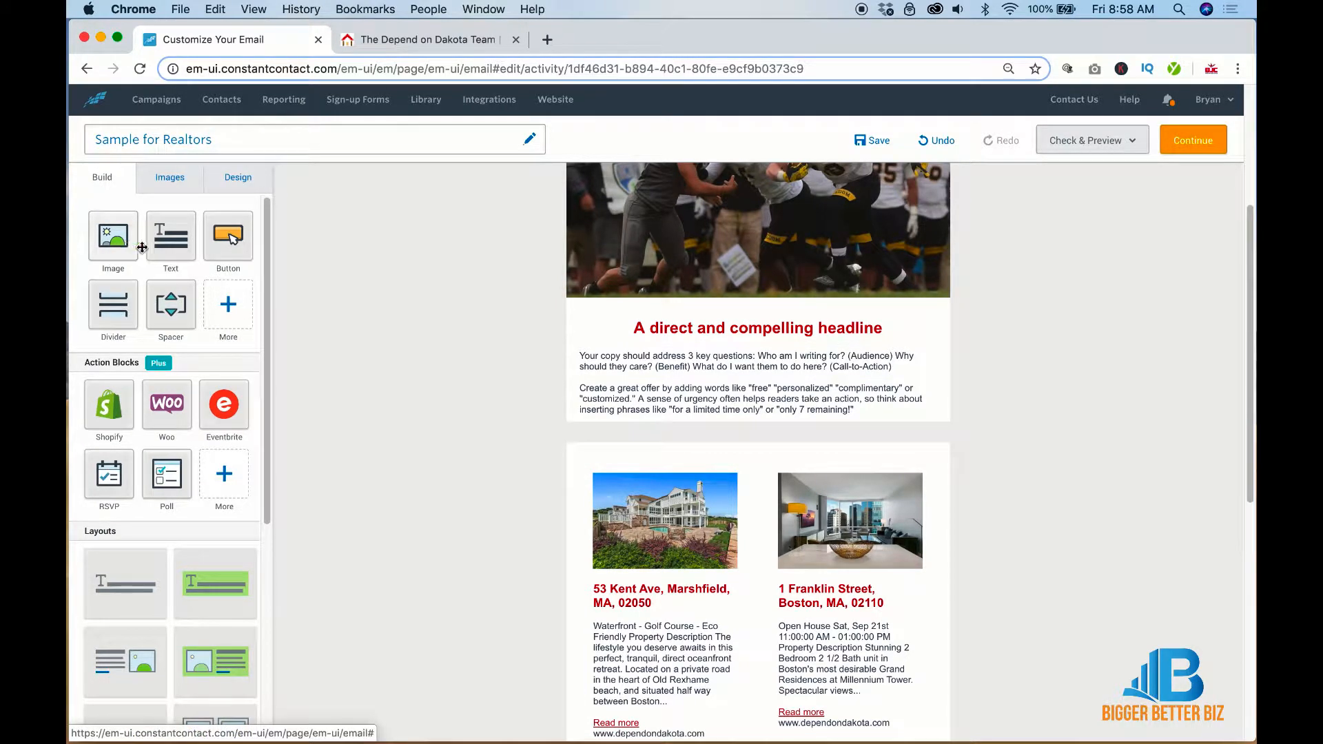
Add a 'Visit our website' button below the story text, with a small spacer beneath it
mouse_move(233, 236)
mouse_down()
mouse_move(675, 364)
mouse_move(751, 434)
mouse_up()
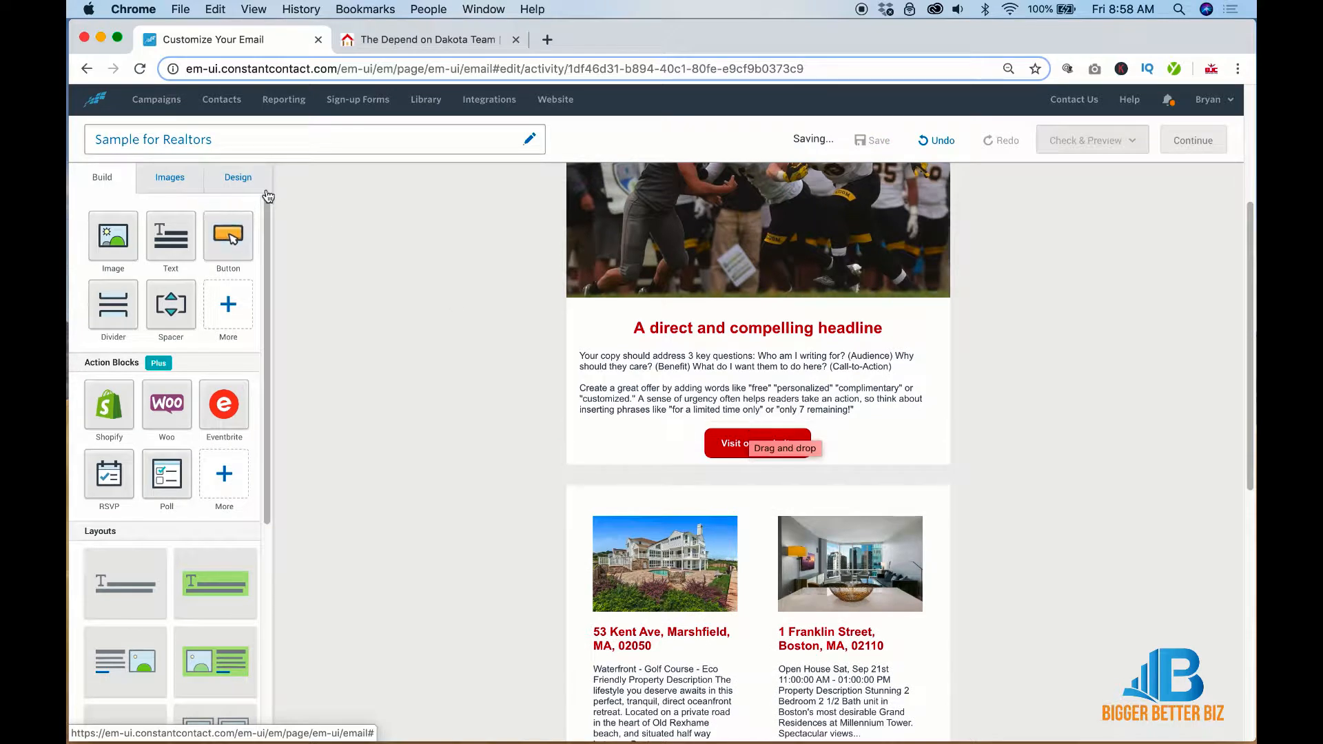
drag(159, 312, 763, 476)
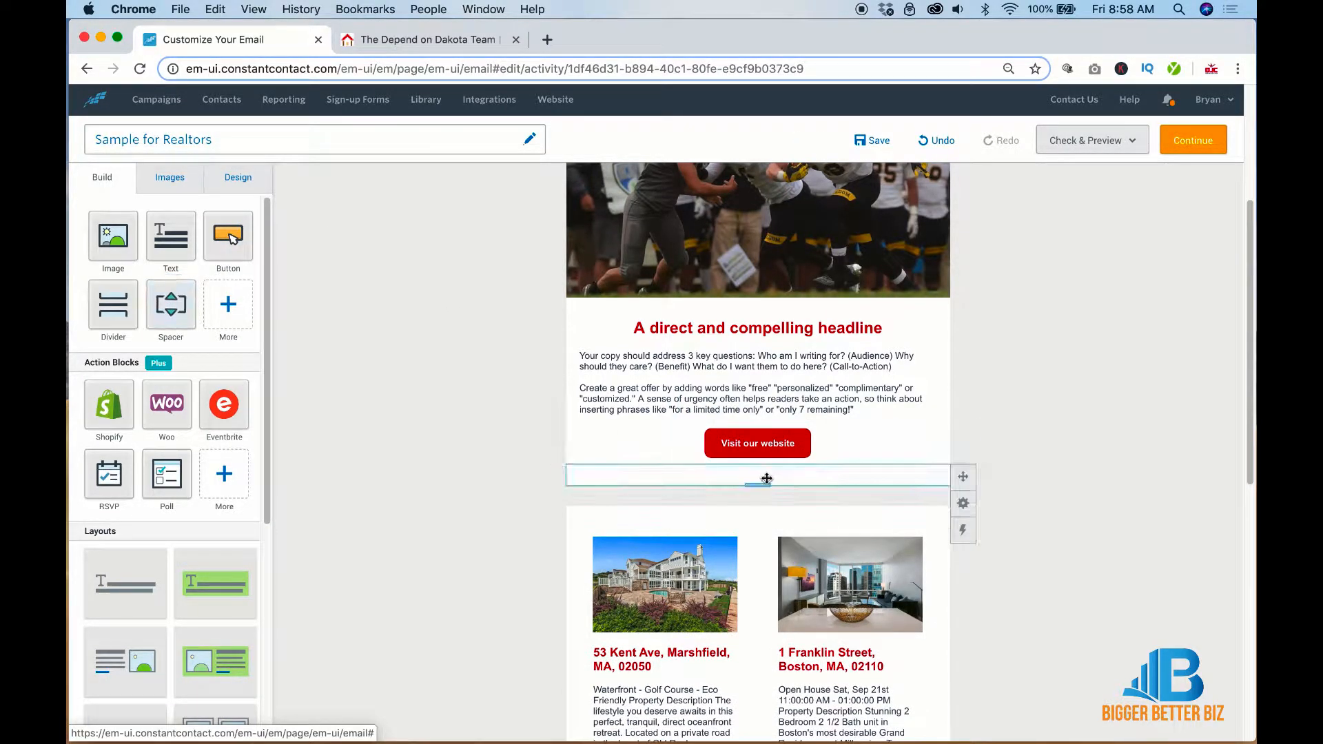
click(744, 451)
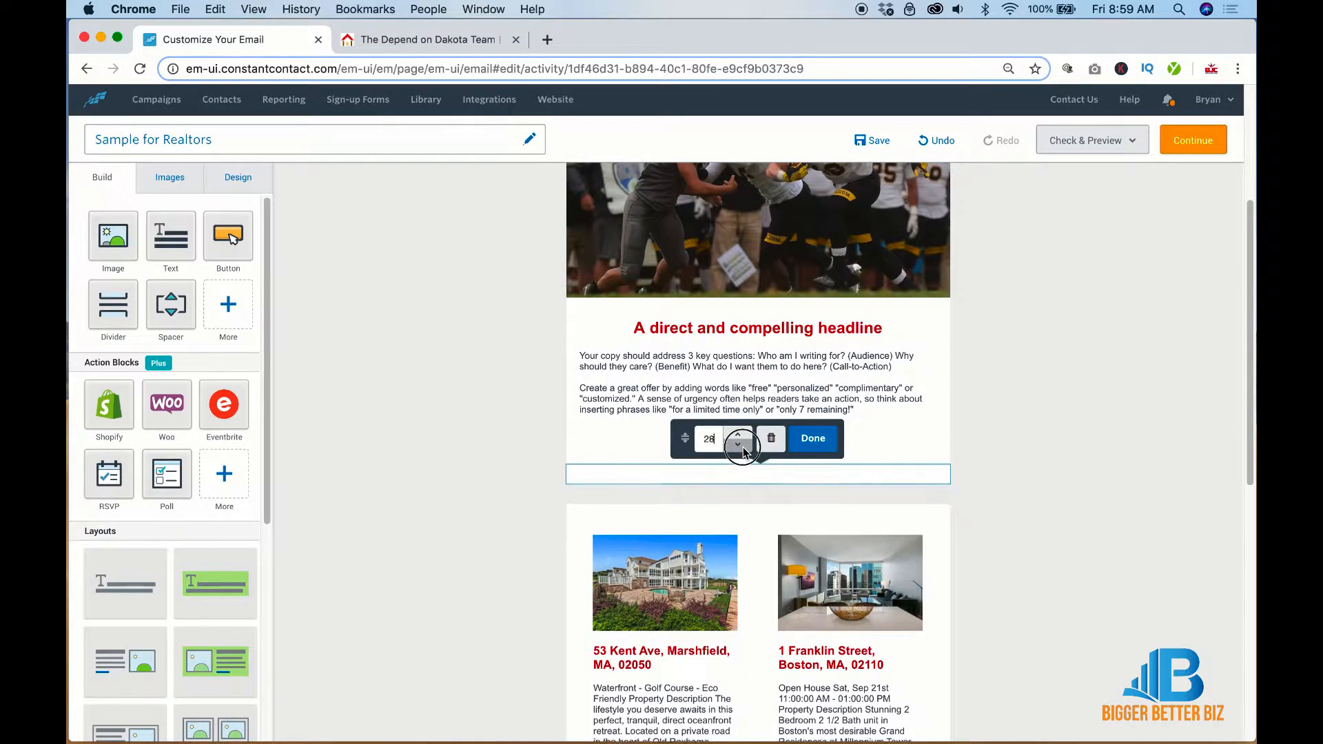
click(744, 451)
click(744, 451)
click(743, 452)
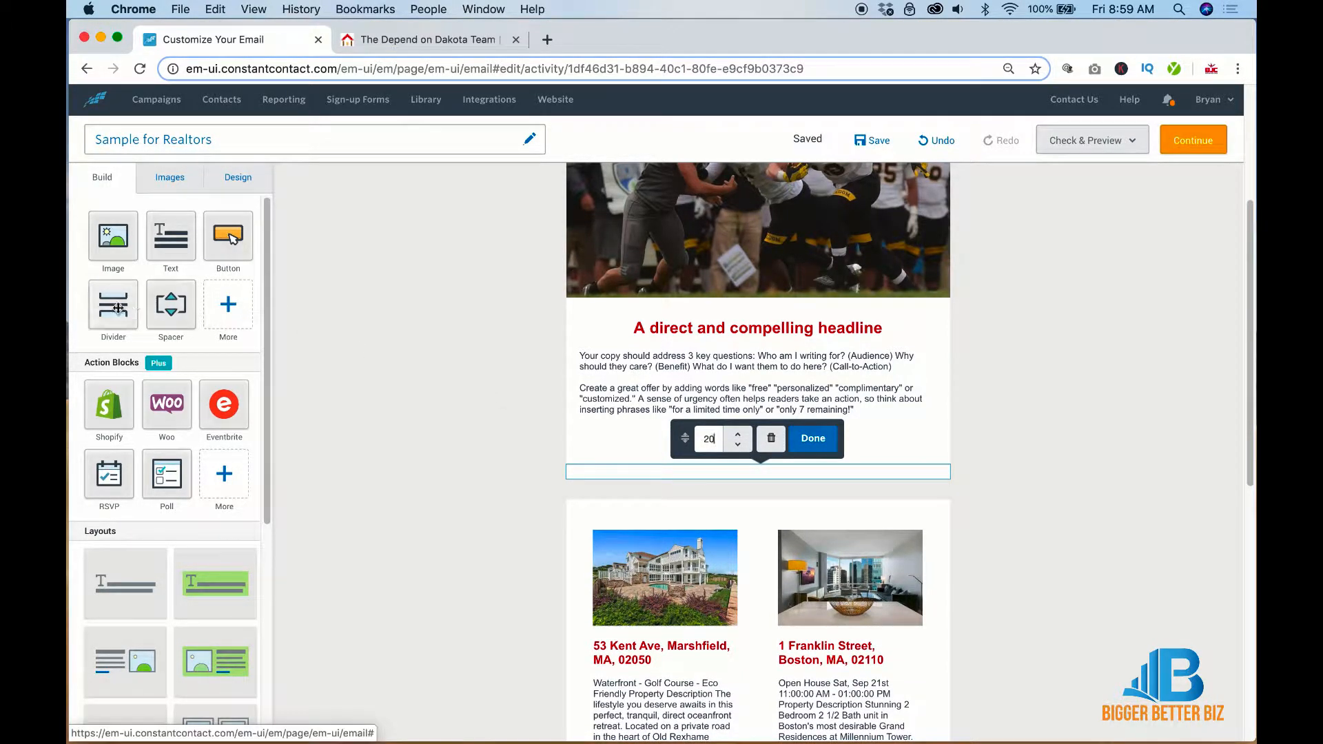
Insert a red divider under the headline with height 3 and width 13
drag(118, 308, 756, 352)
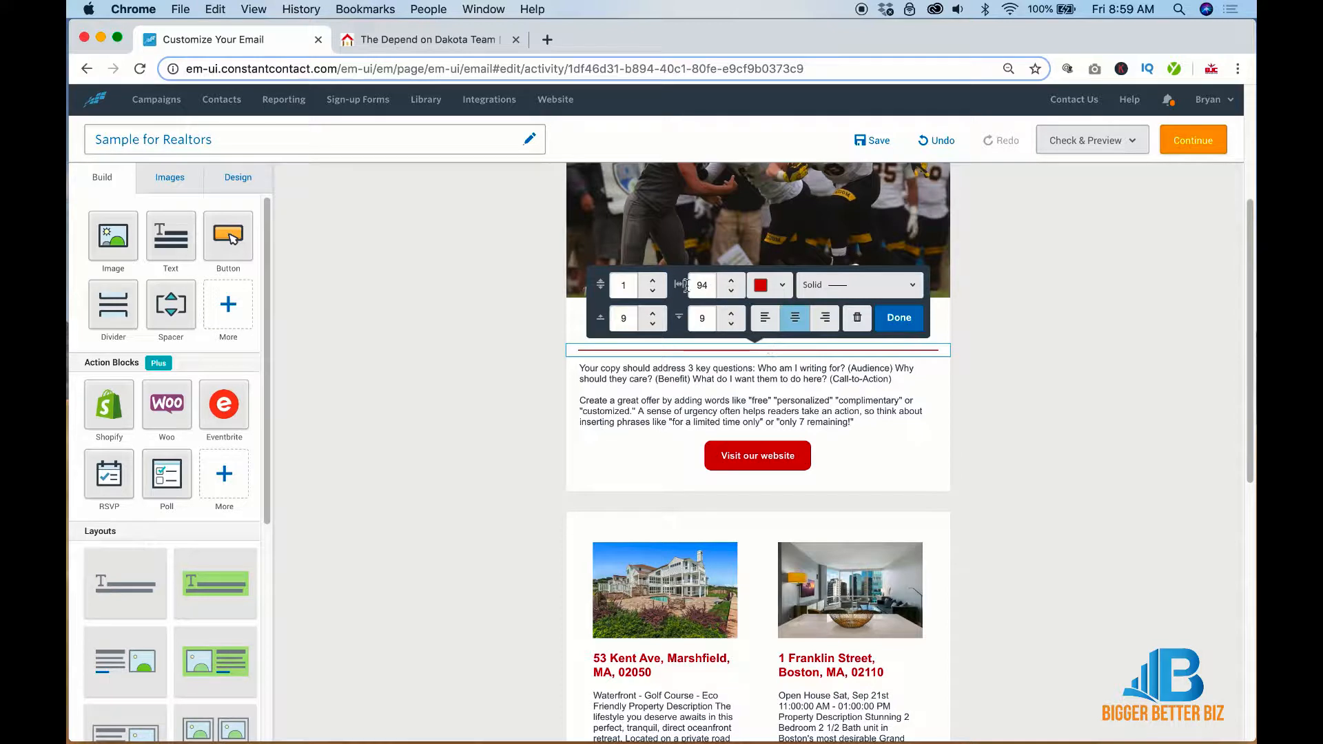
click(654, 281)
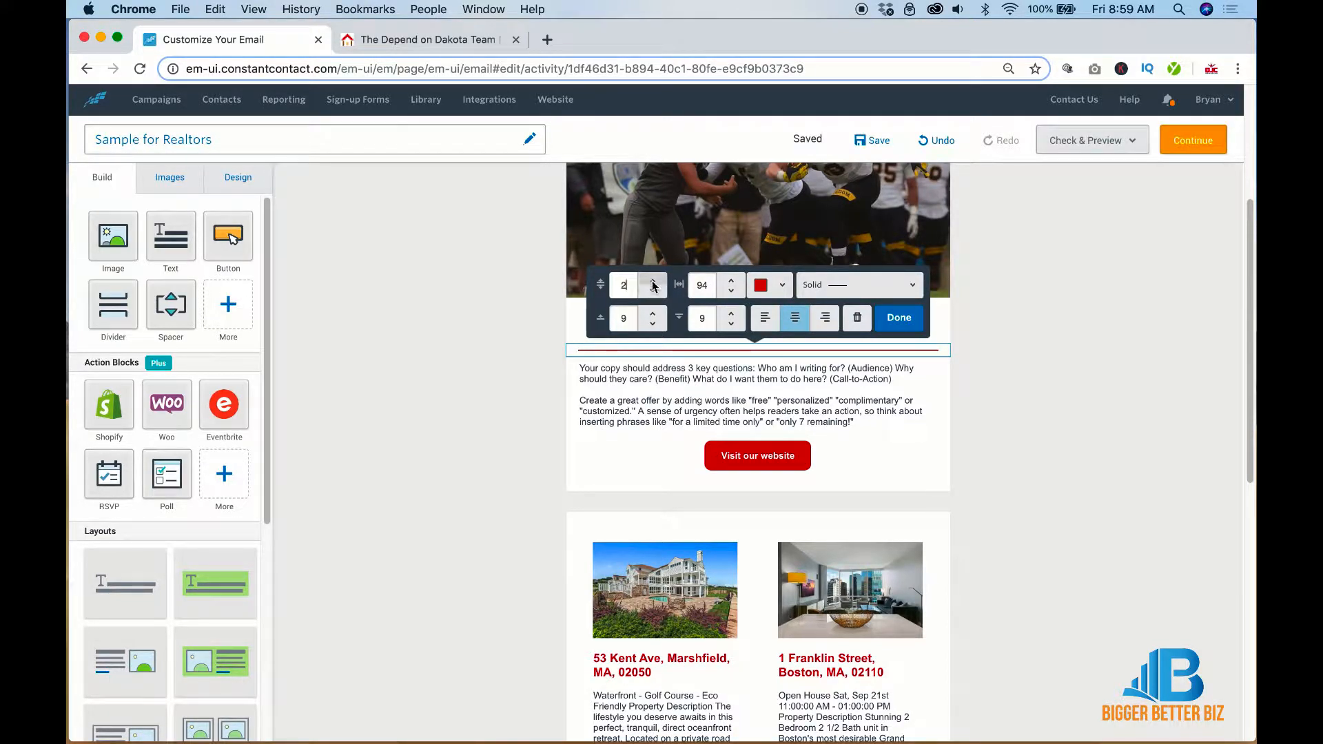
click(654, 281)
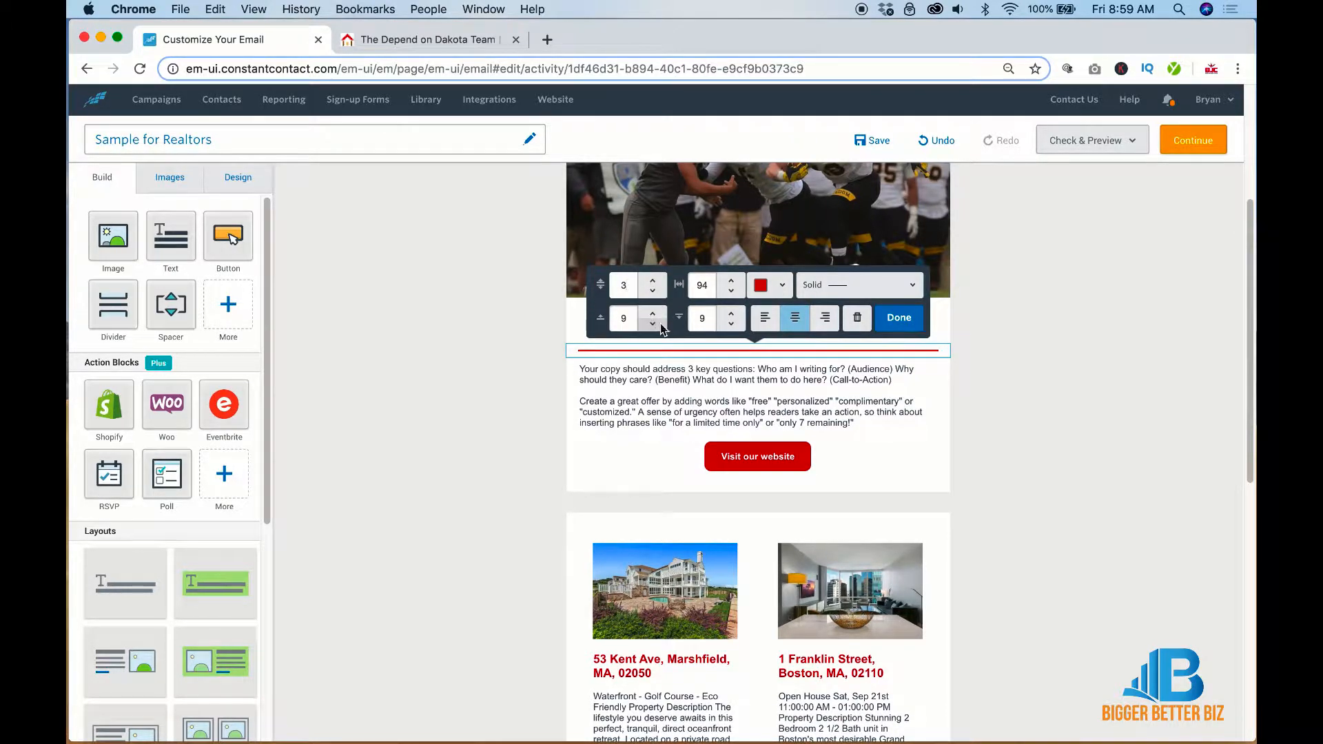
click(731, 300)
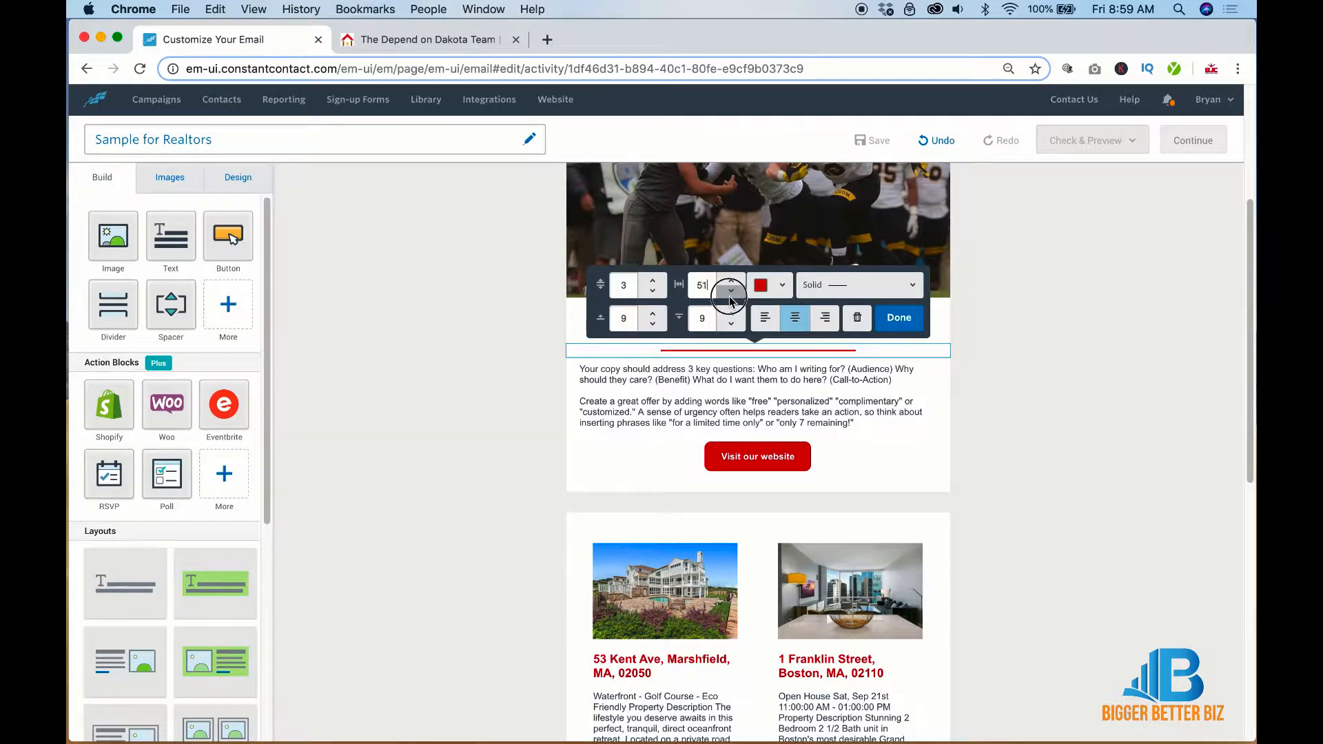
click(730, 300)
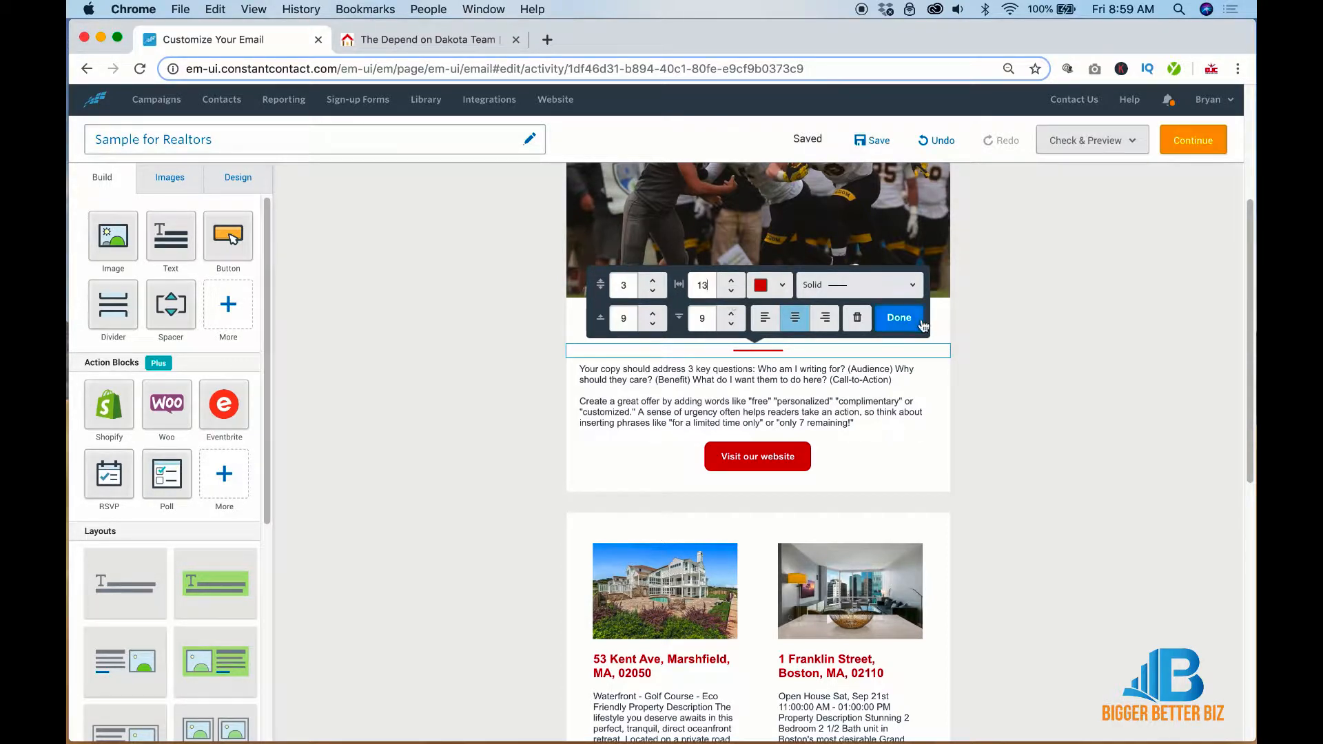
click(899, 318)
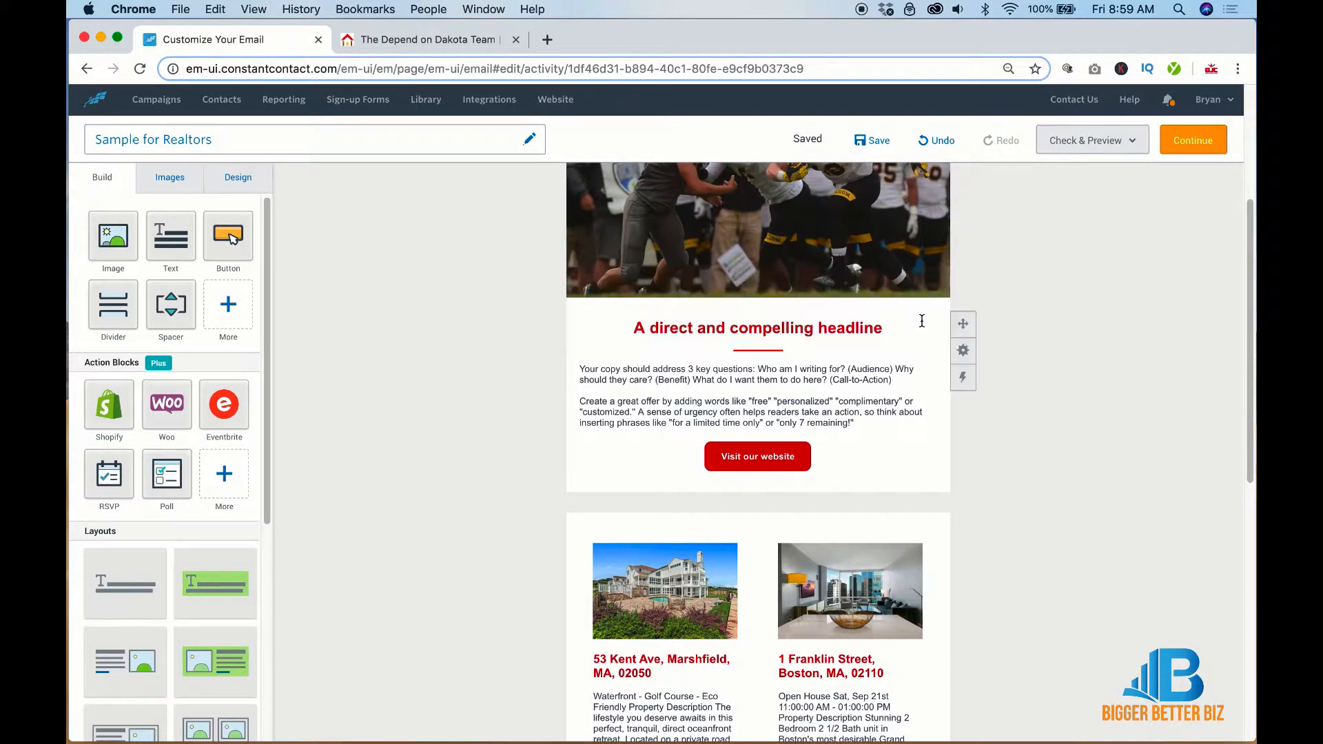
Replace the headline text with 'This is going to be a local story'
click(818, 328)
key(super+a)
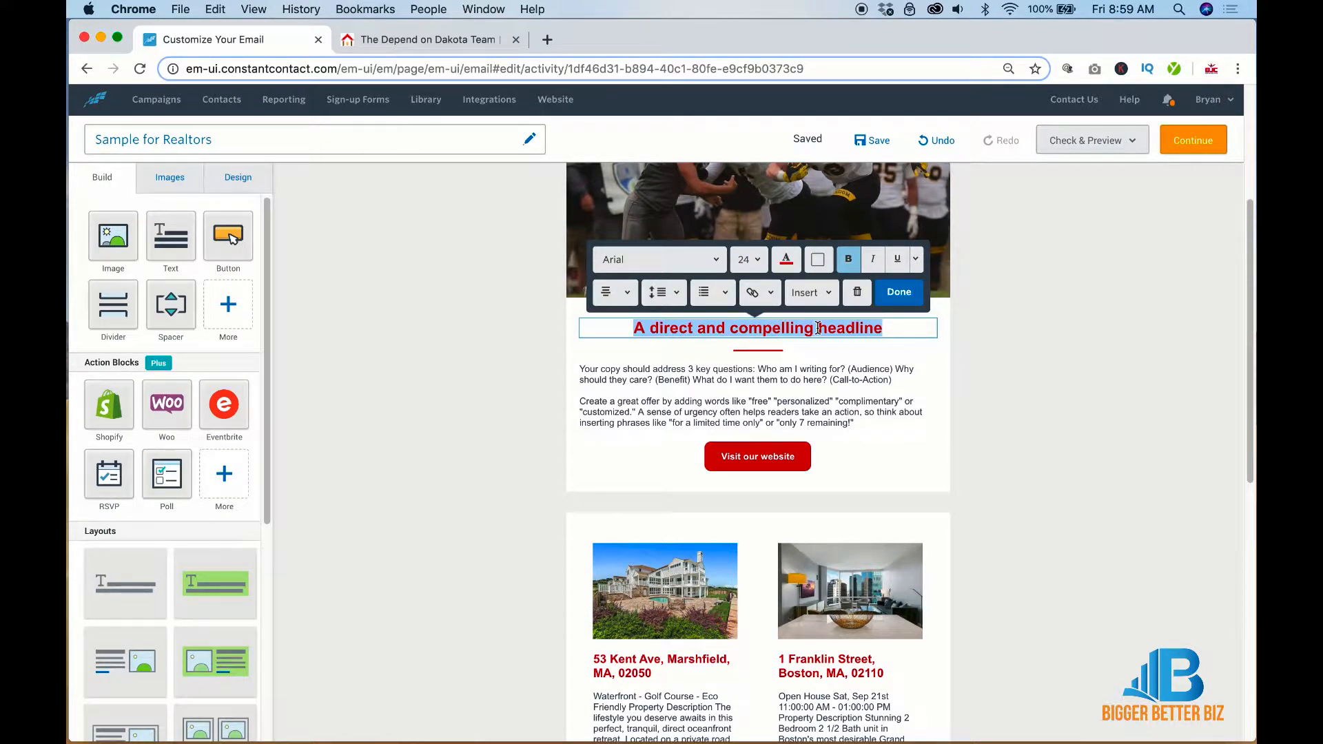
text(This is )
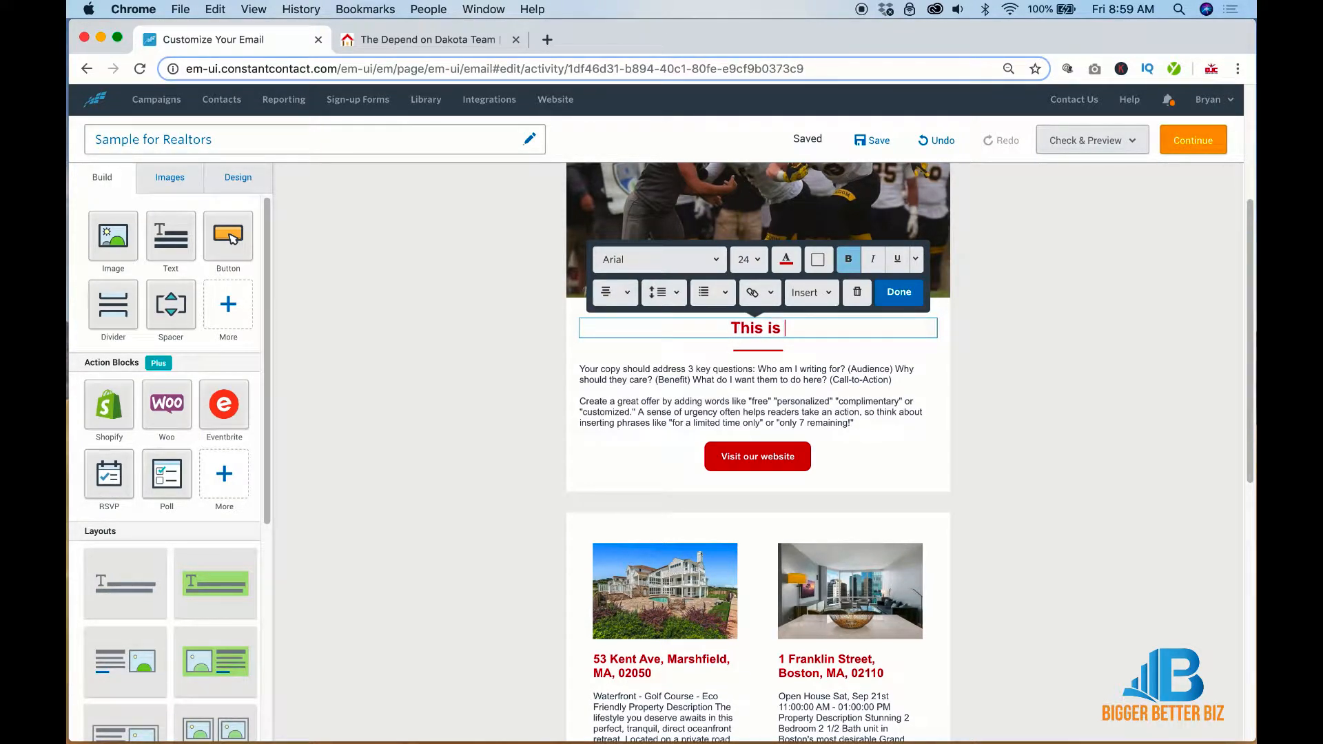
text(going to be )
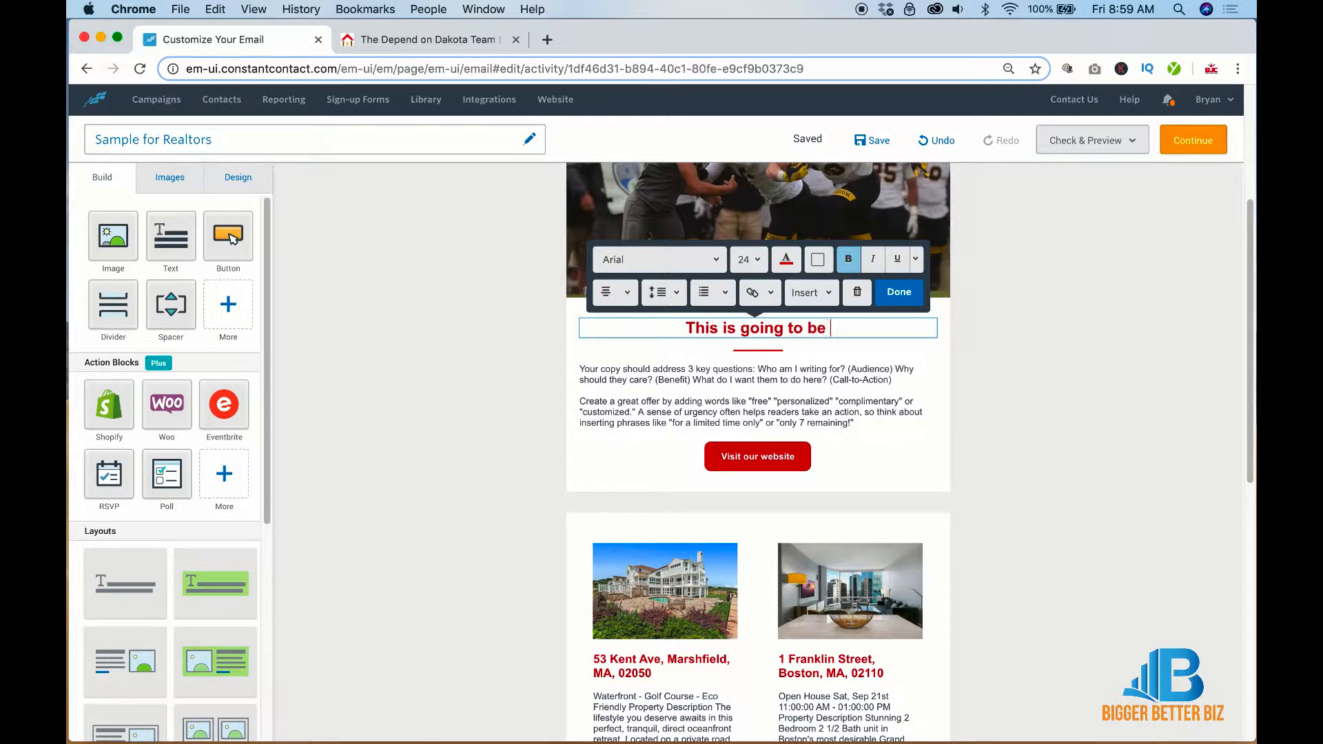
text(a local stor)
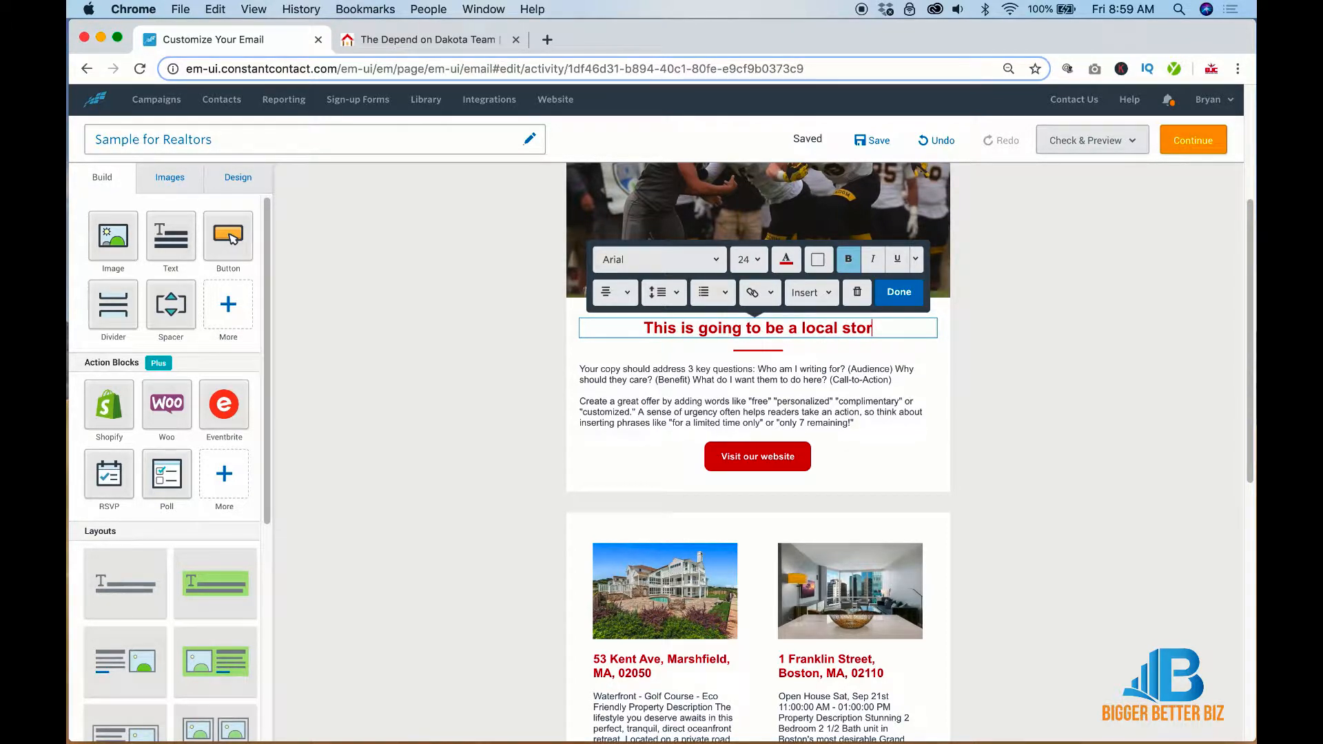
text(y)
click(1202, 328)
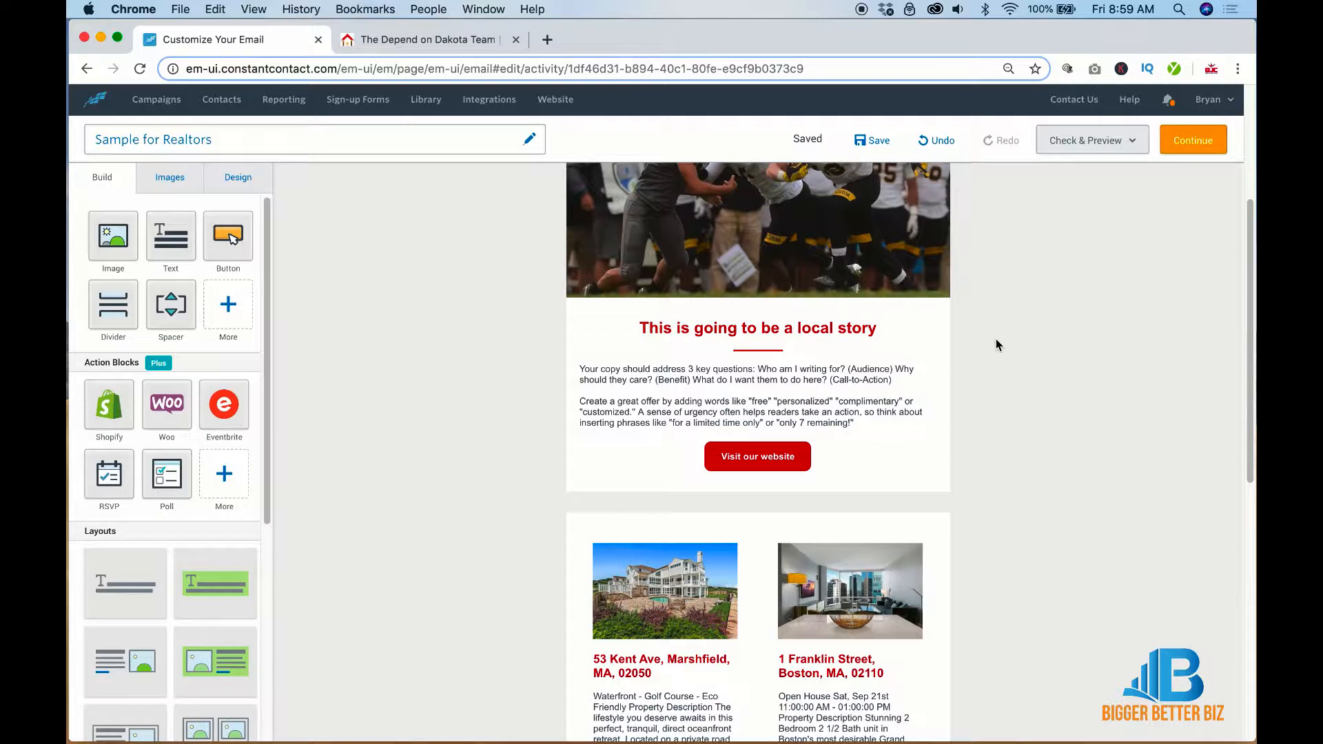
Duplicate the football photo and move the copy below the story text
scroll(995, 338, up, 5)
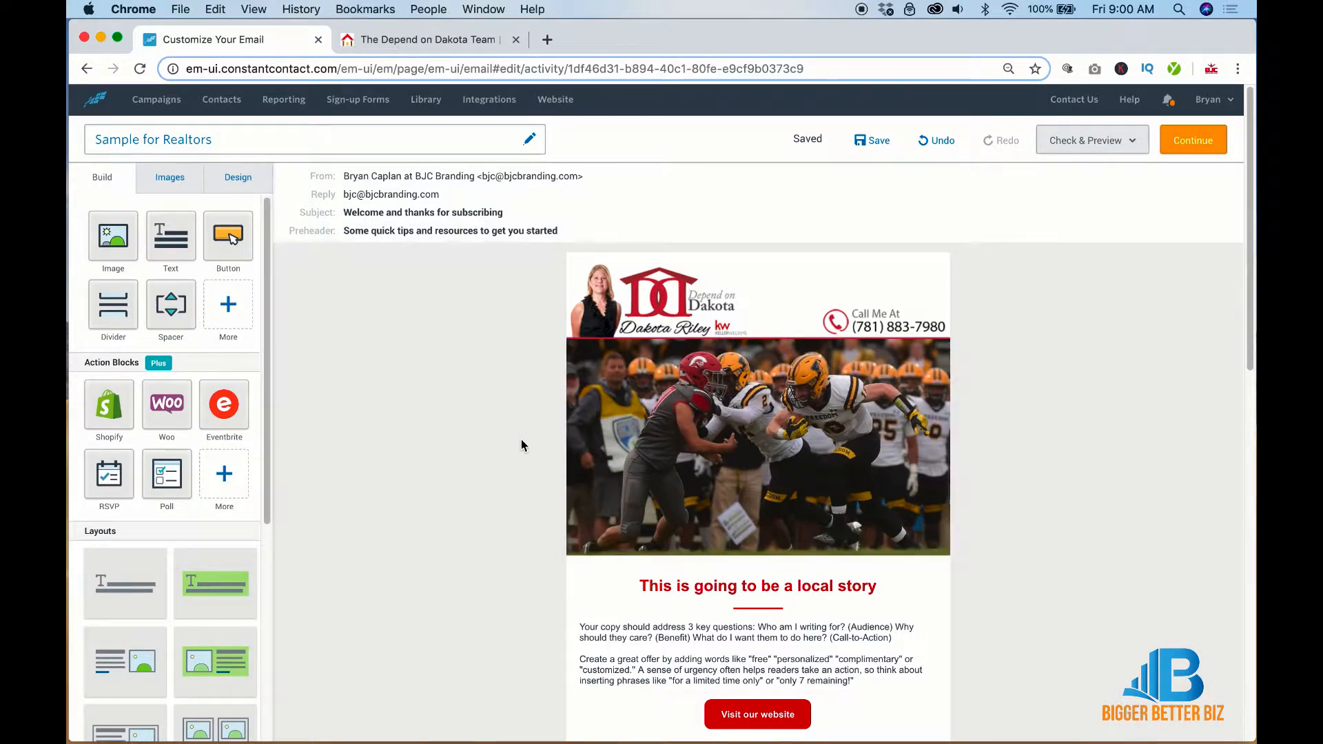
scroll(521, 441, down, 3)
scroll(522, 441, down, 4)
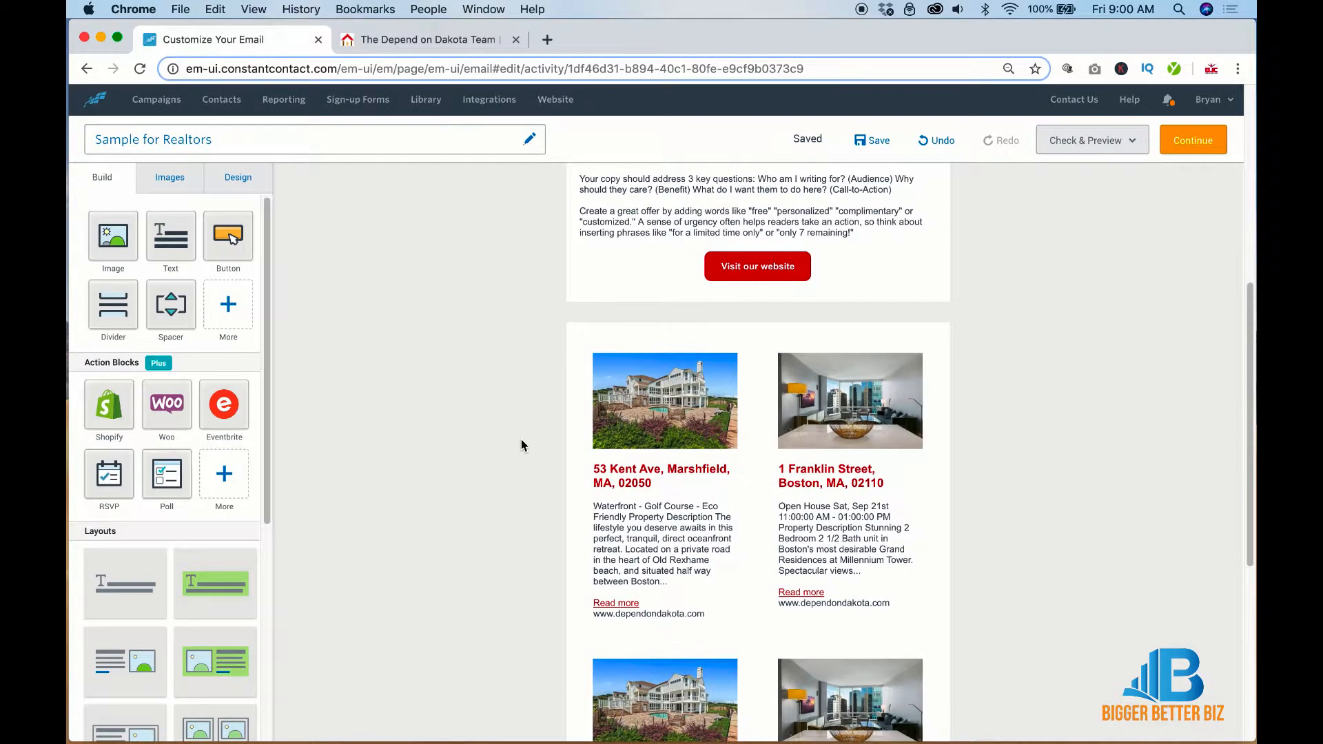
scroll(522, 441, up, 3)
scroll(521, 441, up, 3)
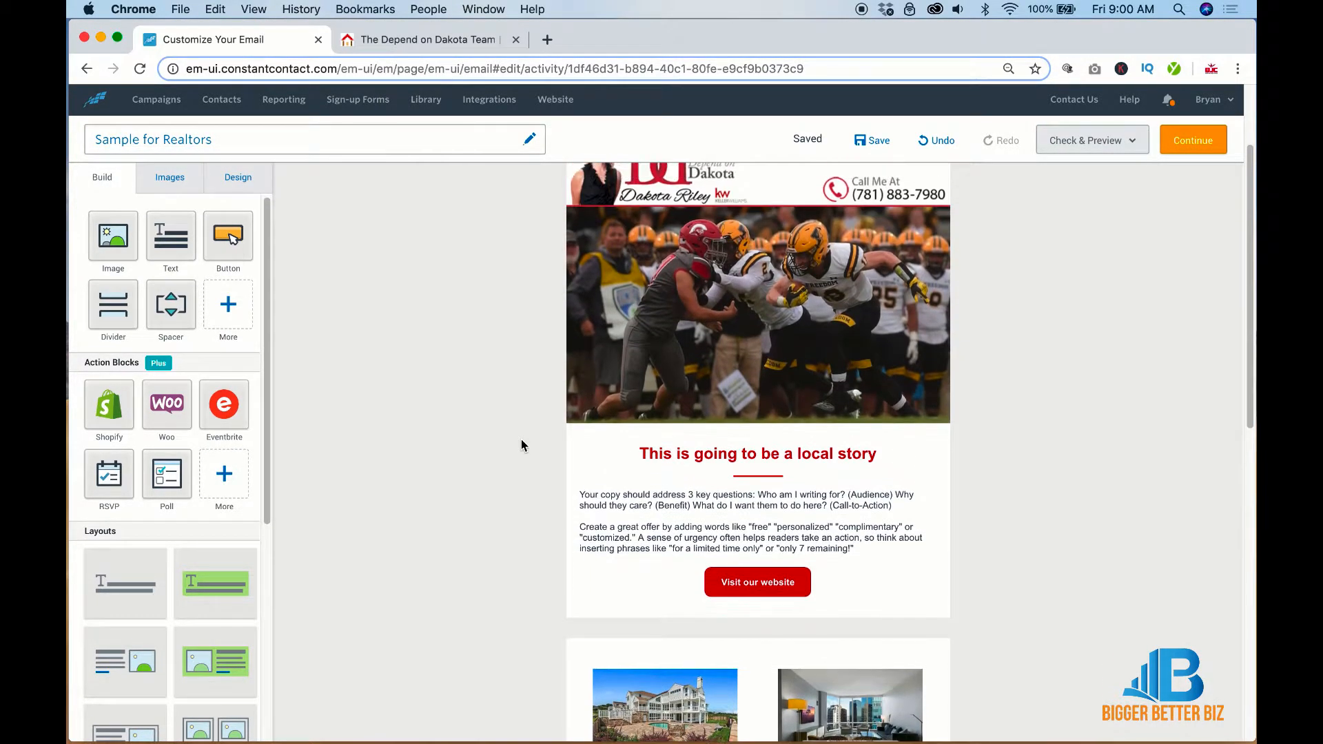
click(719, 515)
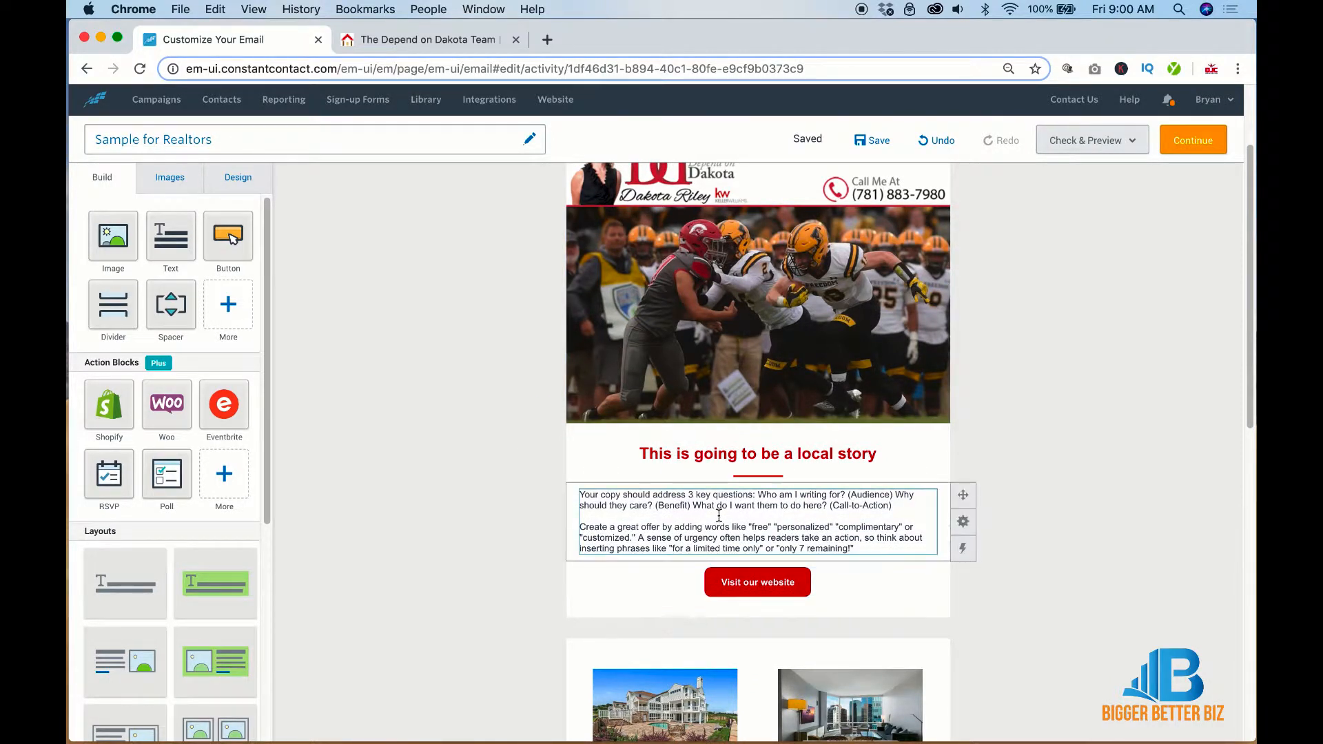
click(776, 582)
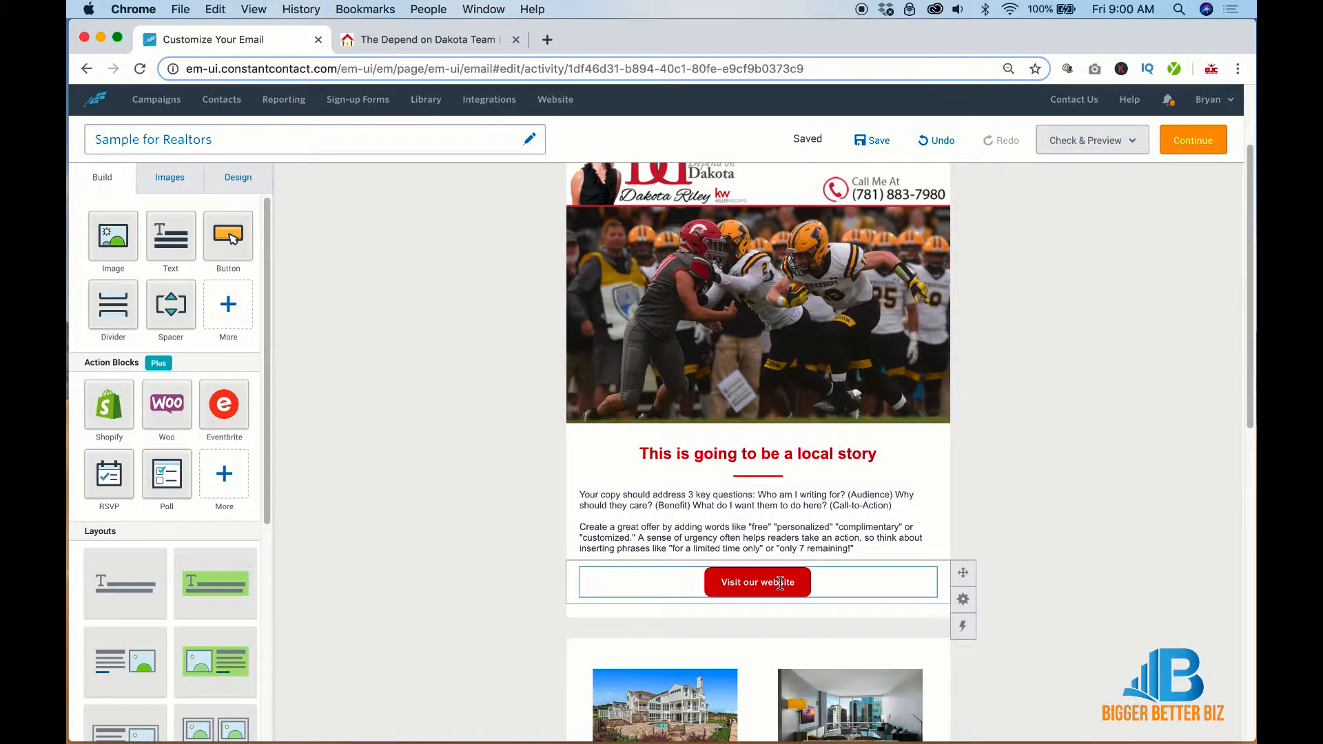
click(1033, 445)
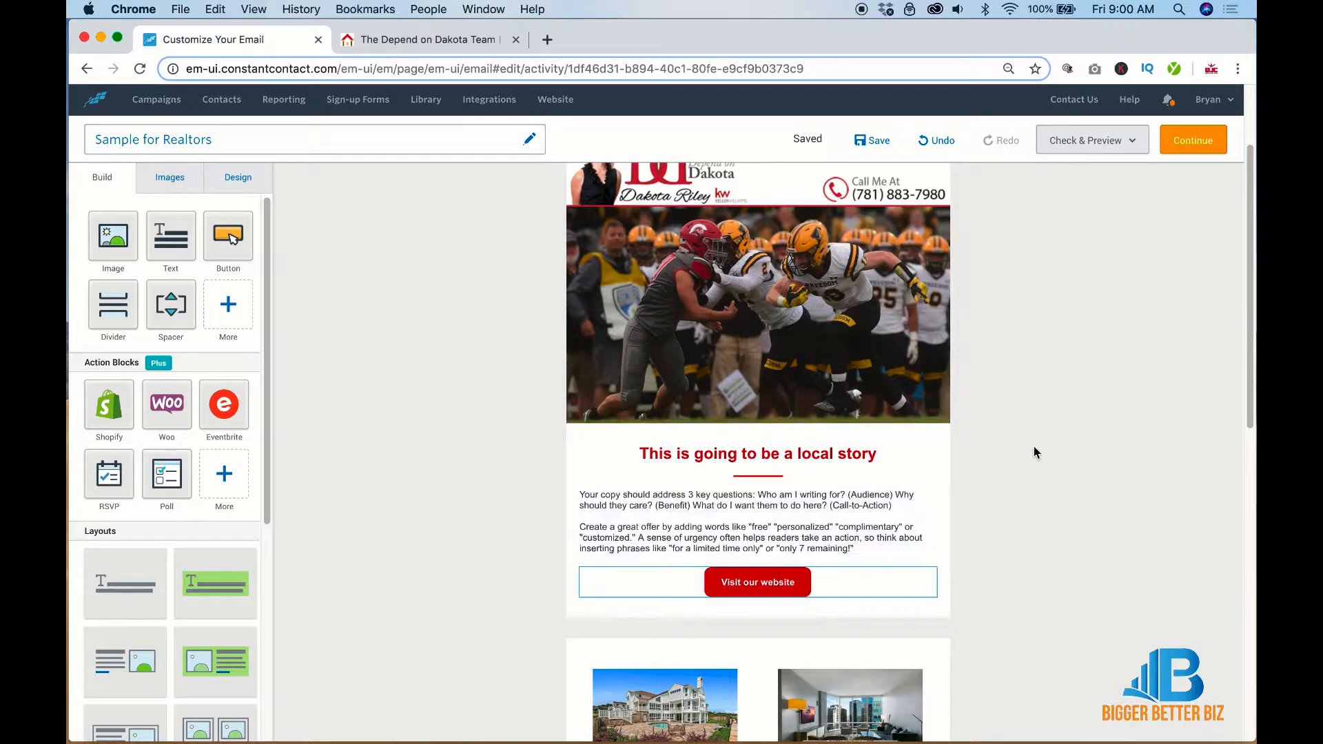
click(963, 248)
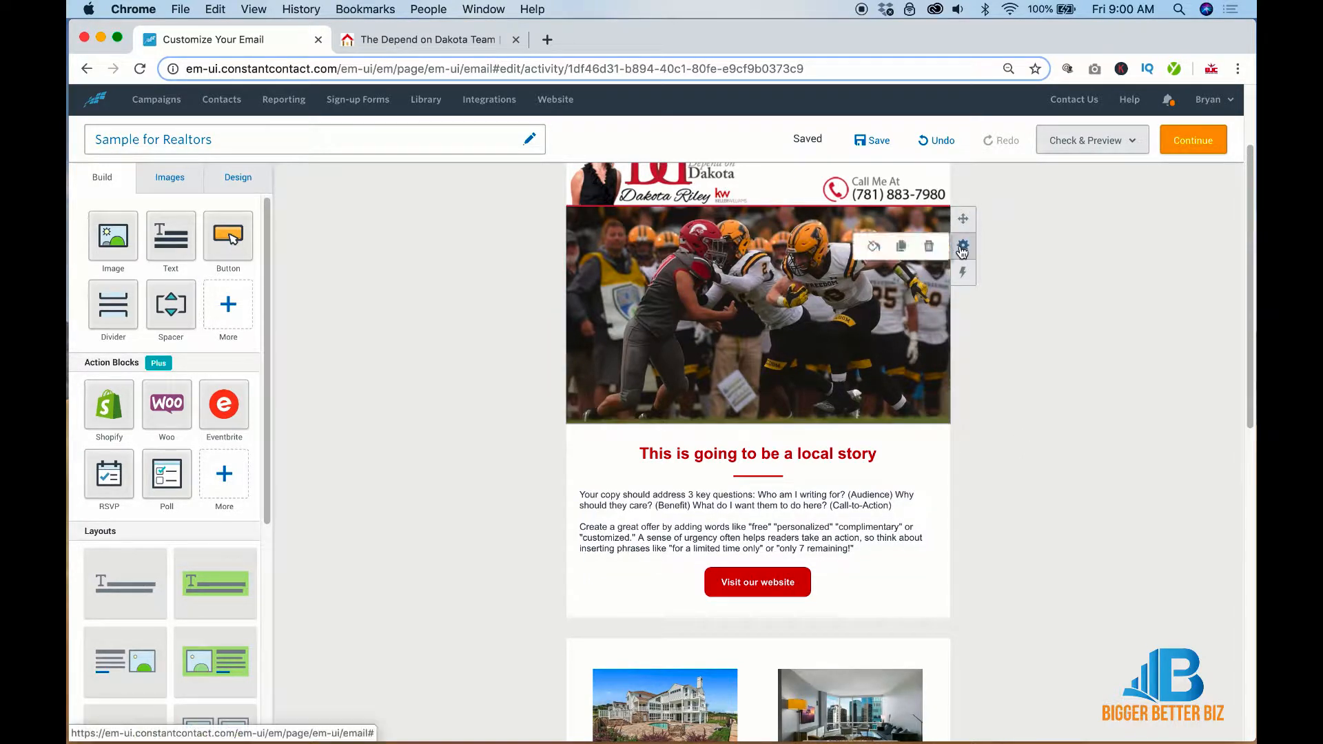
click(901, 248)
scroll(1022, 416, down, 3)
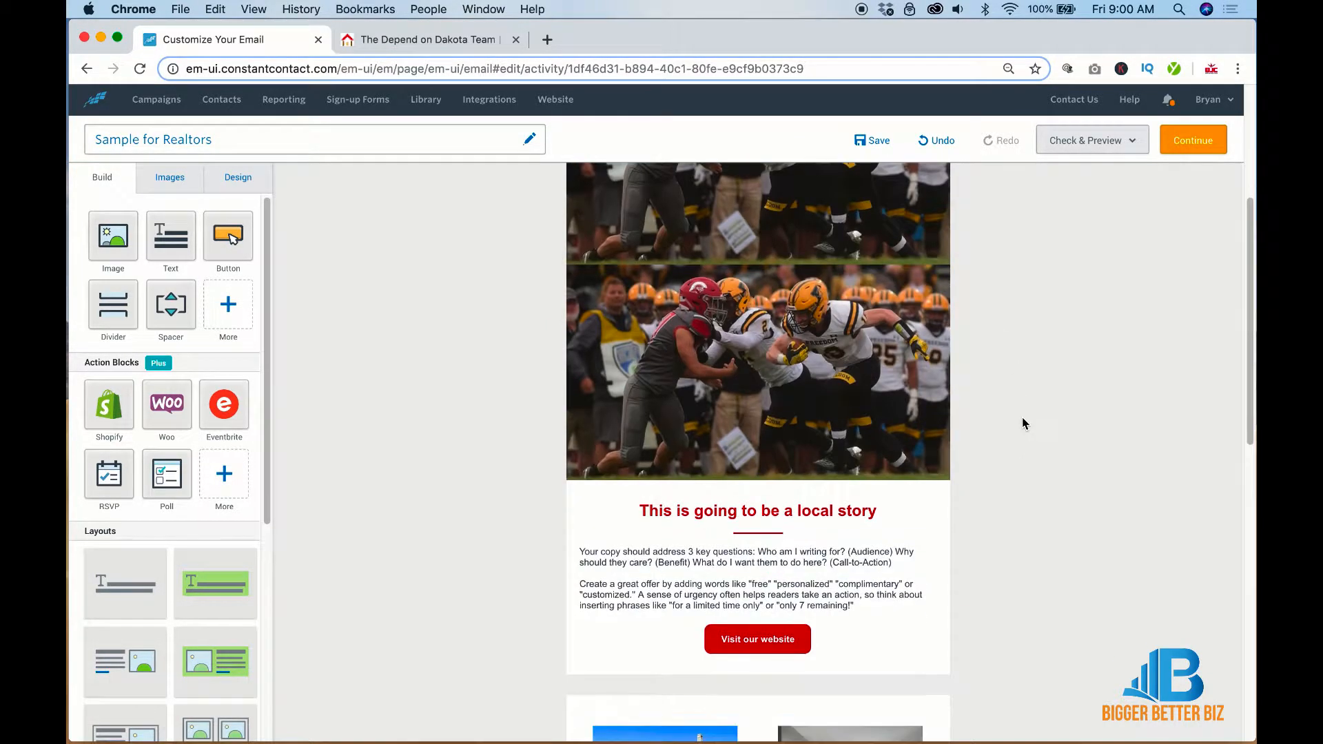
drag(961, 201, 916, 581)
Reposition the story block between the two football images
scroll(1137, 471, up, 3)
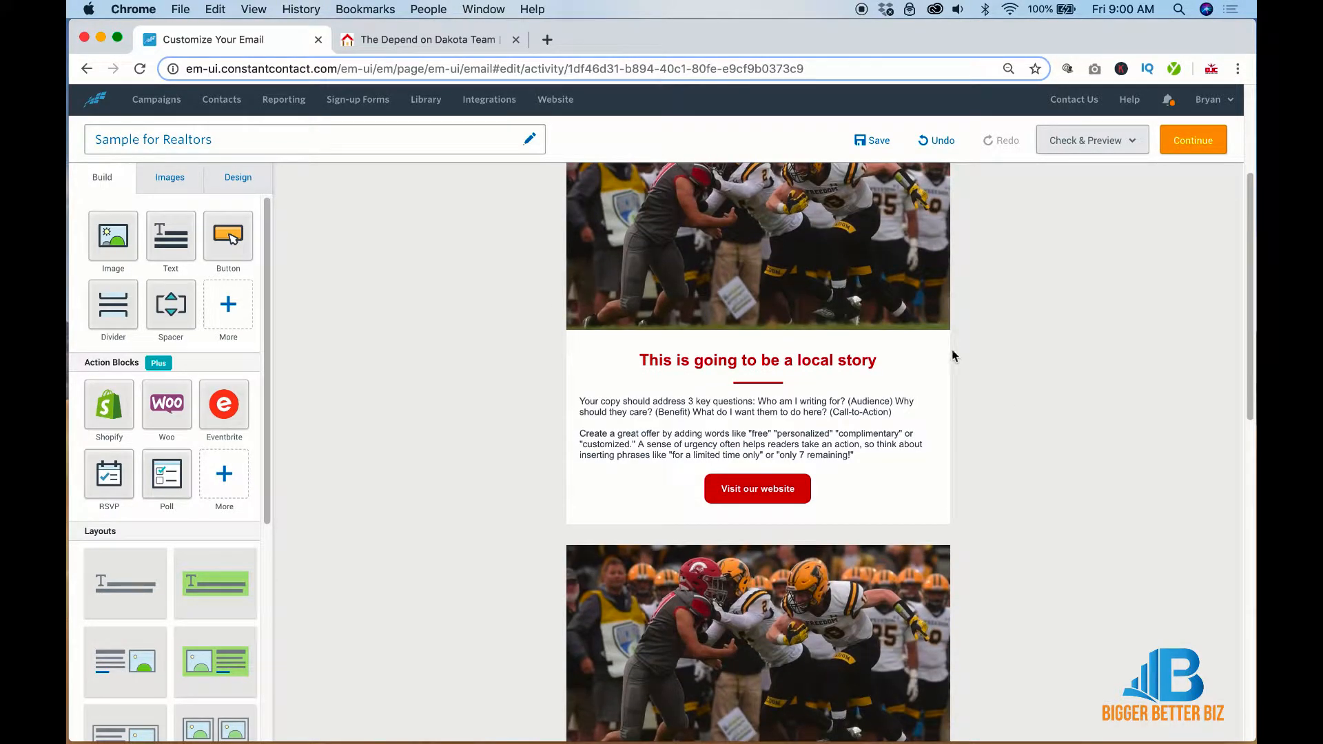
mouse_move(937, 342)
mouse_move(963, 368)
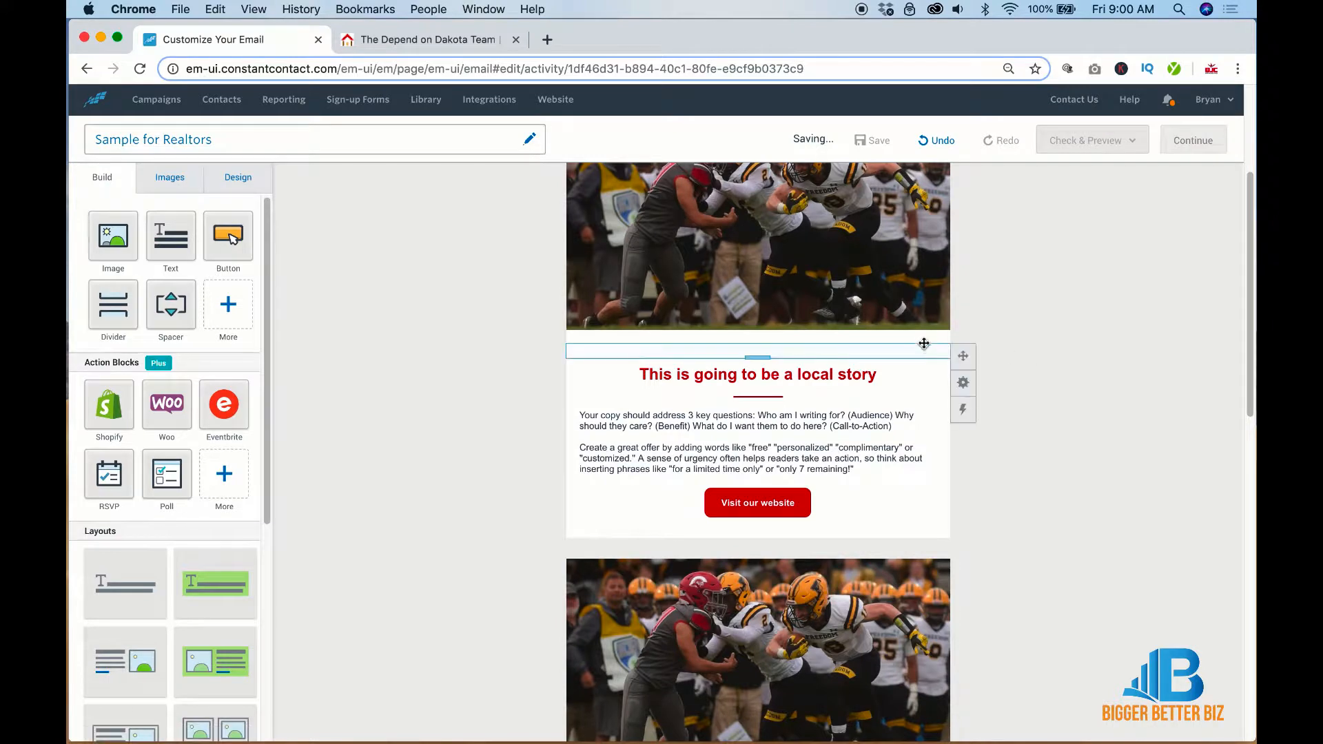
drag(960, 343, 935, 618)
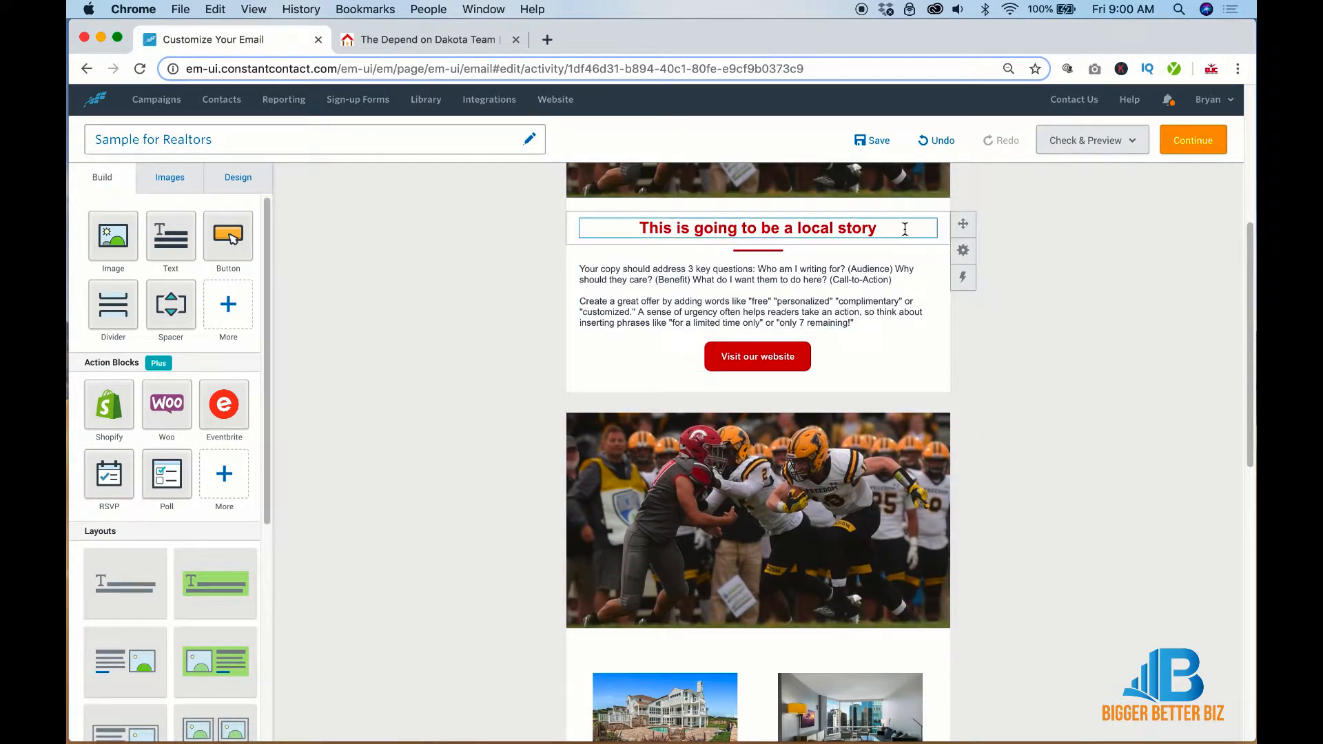
Copy the local-story headline, red divider and body text below the lower football photo
mouse_move(963, 250)
click(903, 252)
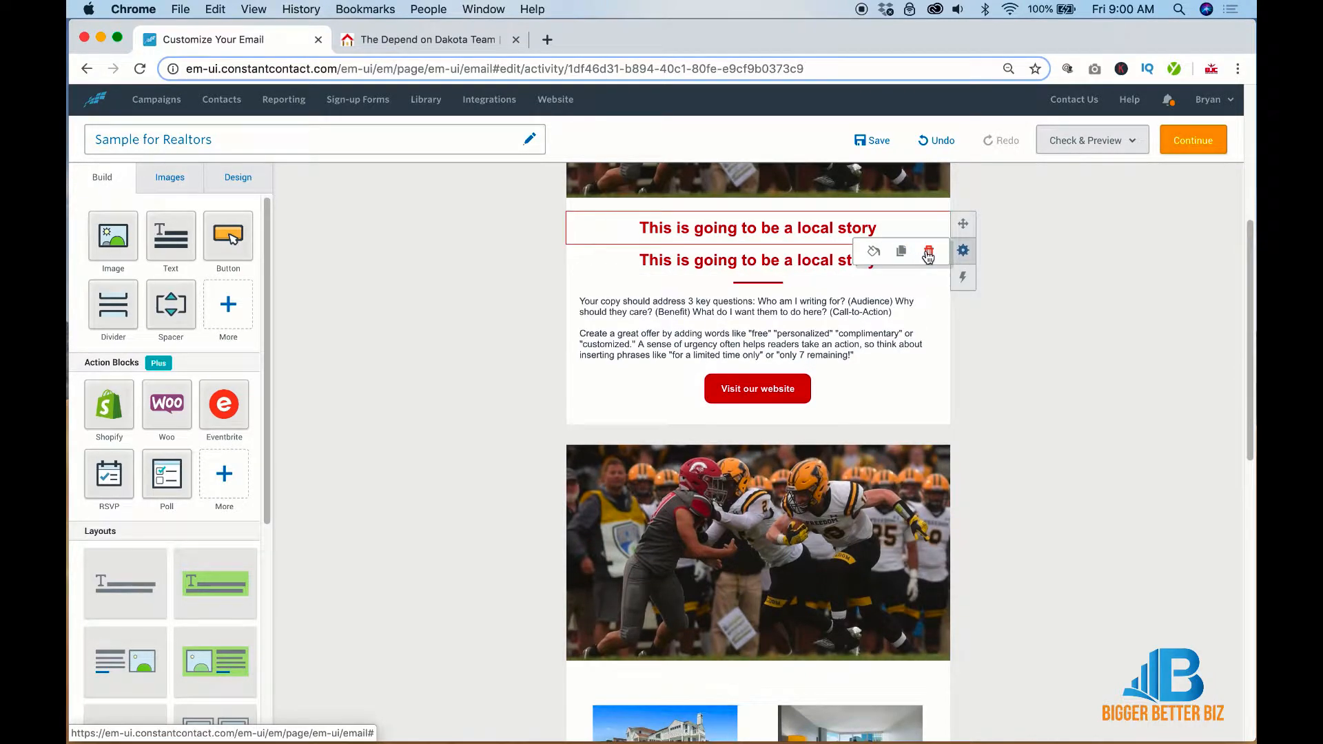
drag(964, 225, 933, 629)
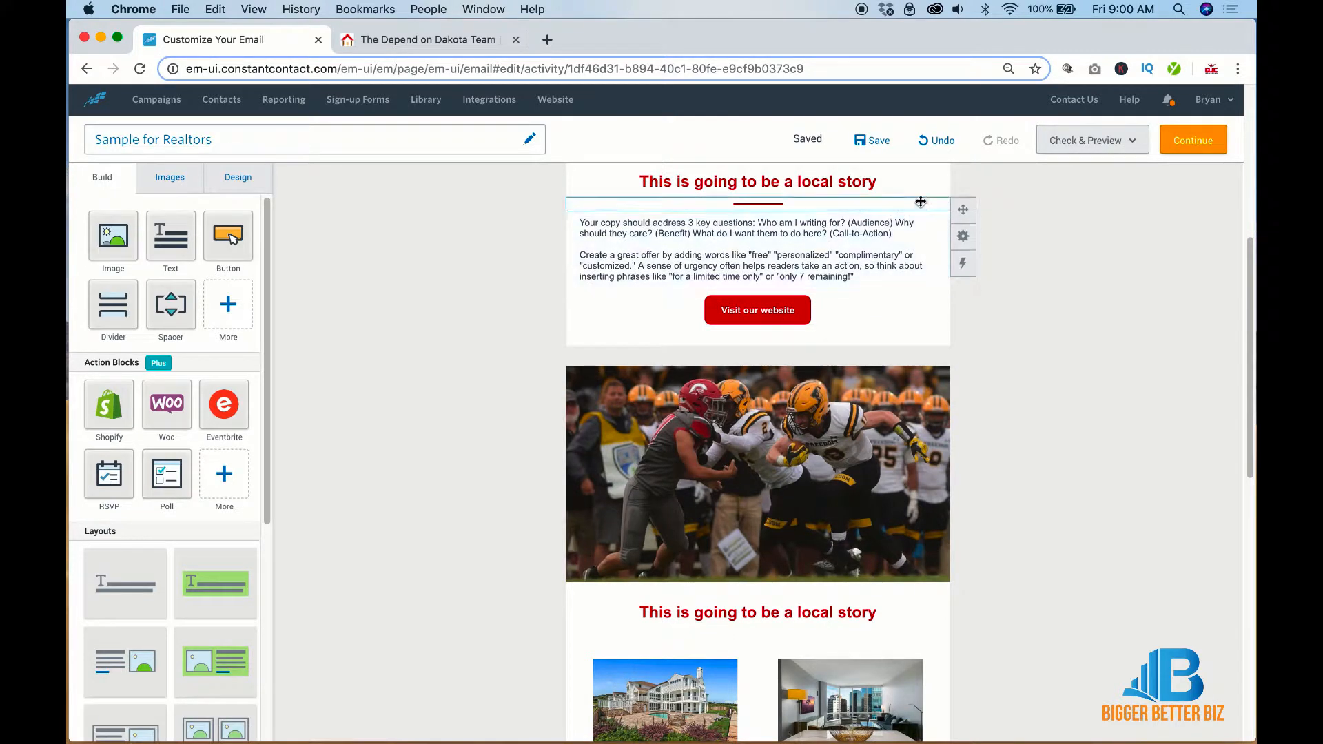
mouse_move(963, 239)
click(900, 239)
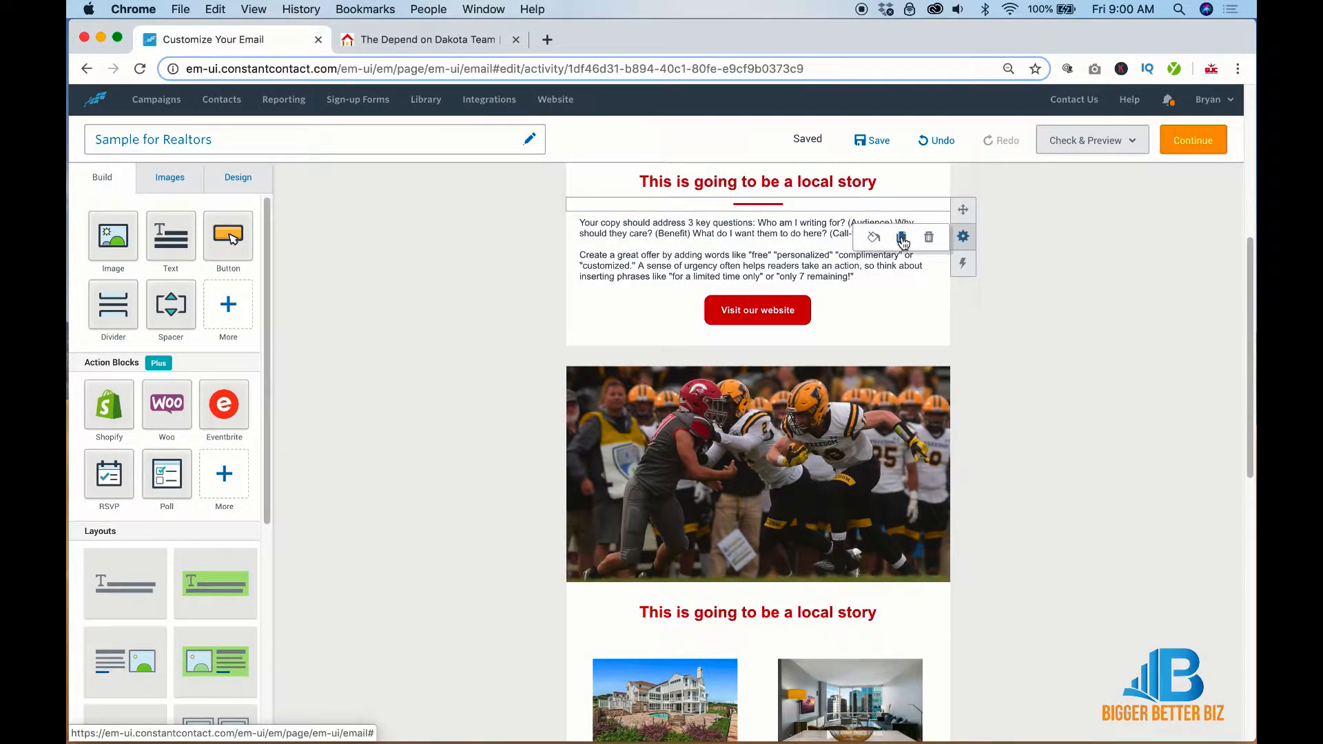
drag(959, 430, 943, 642)
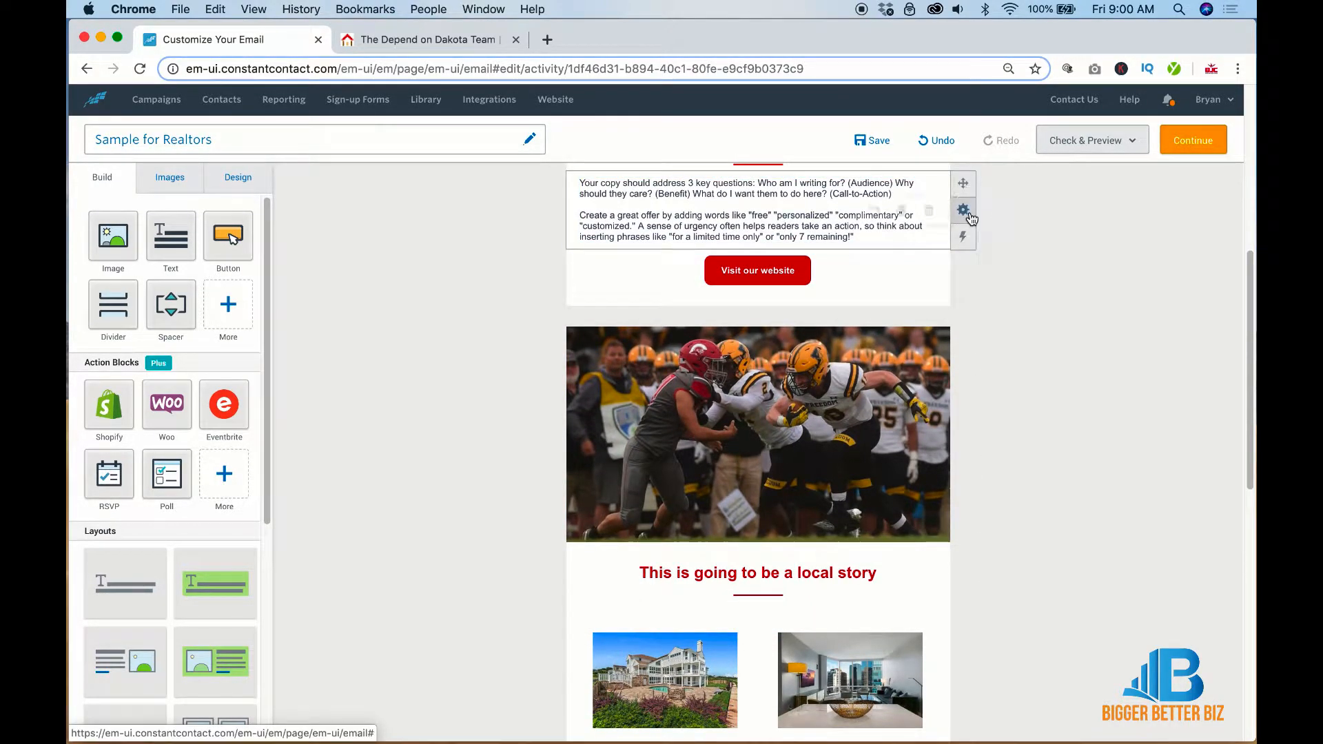
mouse_move(970, 218)
click(901, 211)
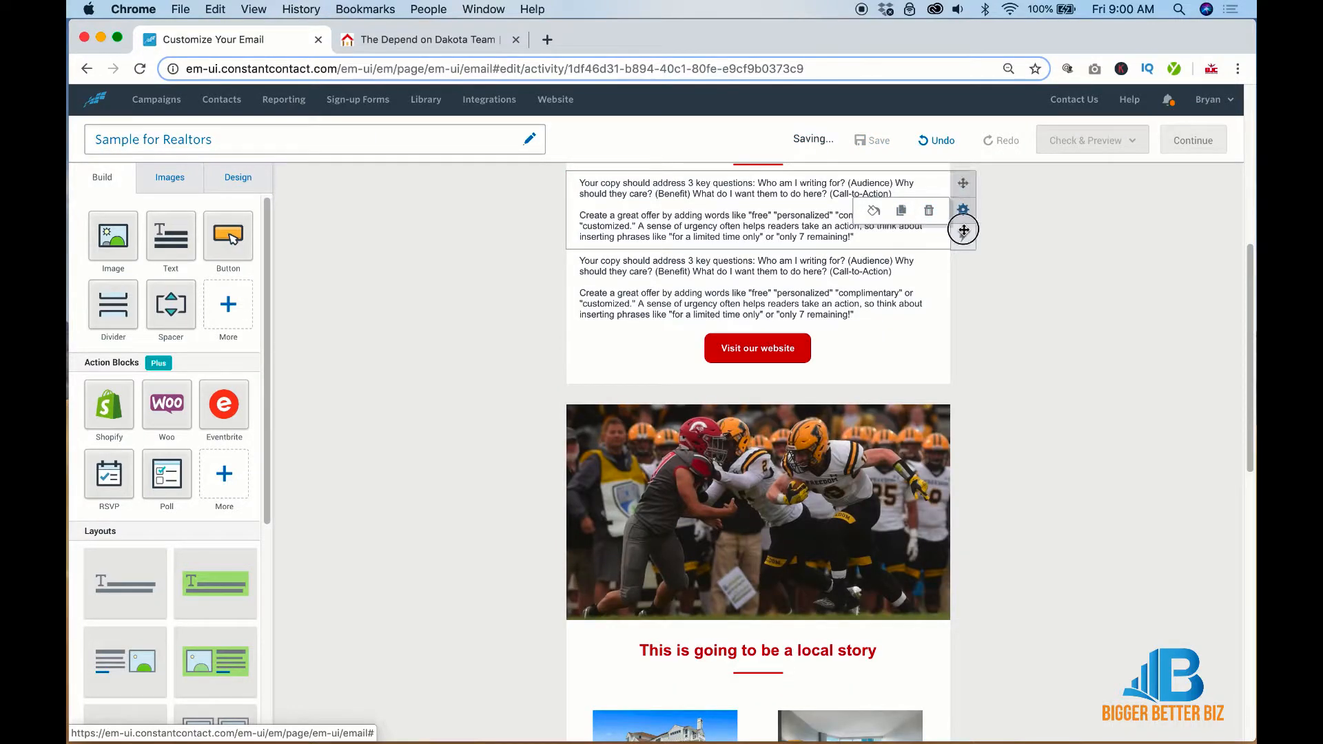
drag(962, 183, 939, 661)
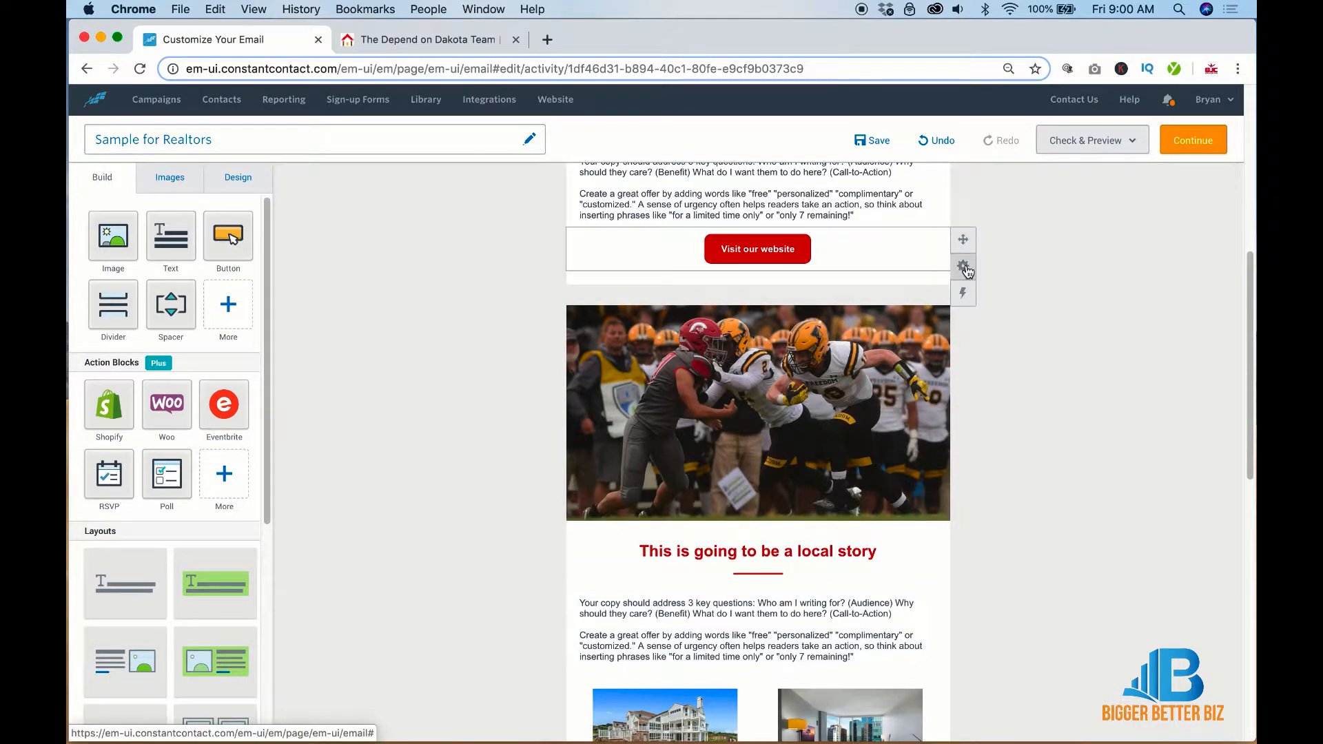
Copy the Visit our website button and a spacer below the second story's text
mouse_move(963, 266)
click(900, 268)
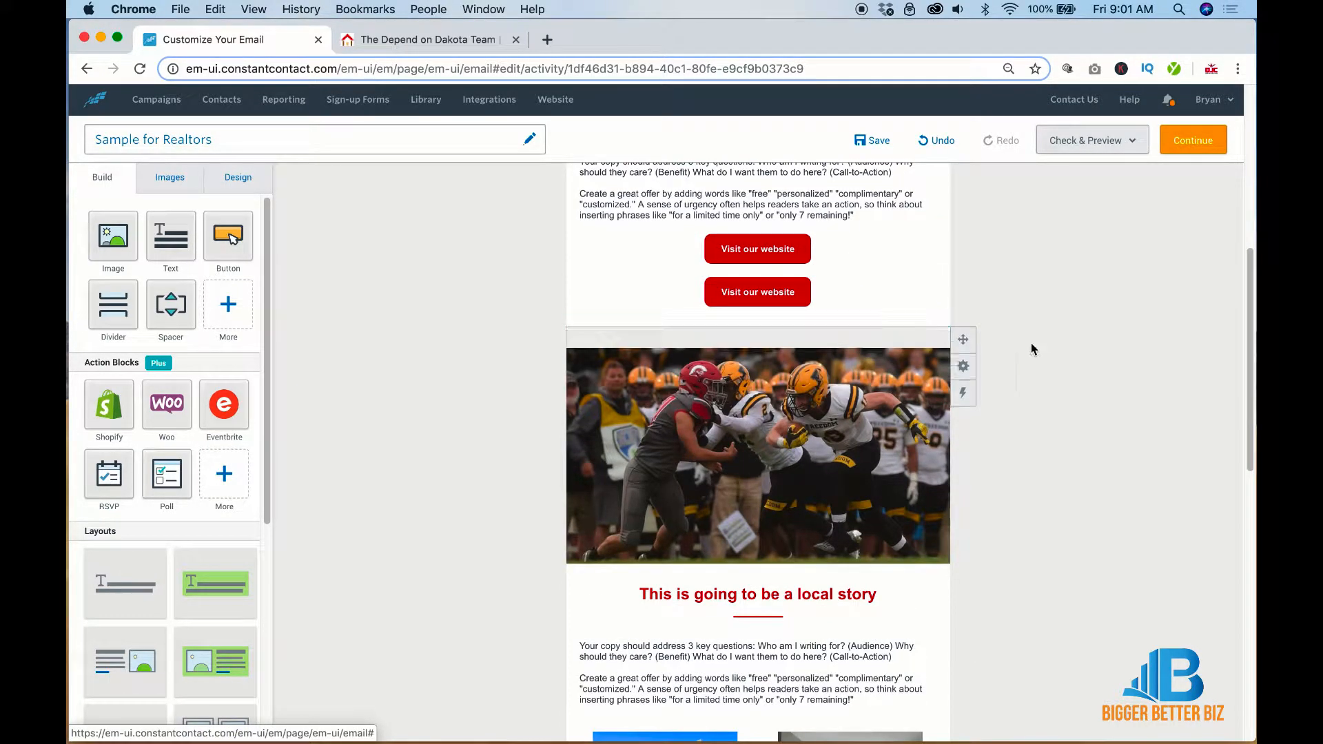
drag(967, 282, 906, 619)
drag(1007, 520, 1004, 489)
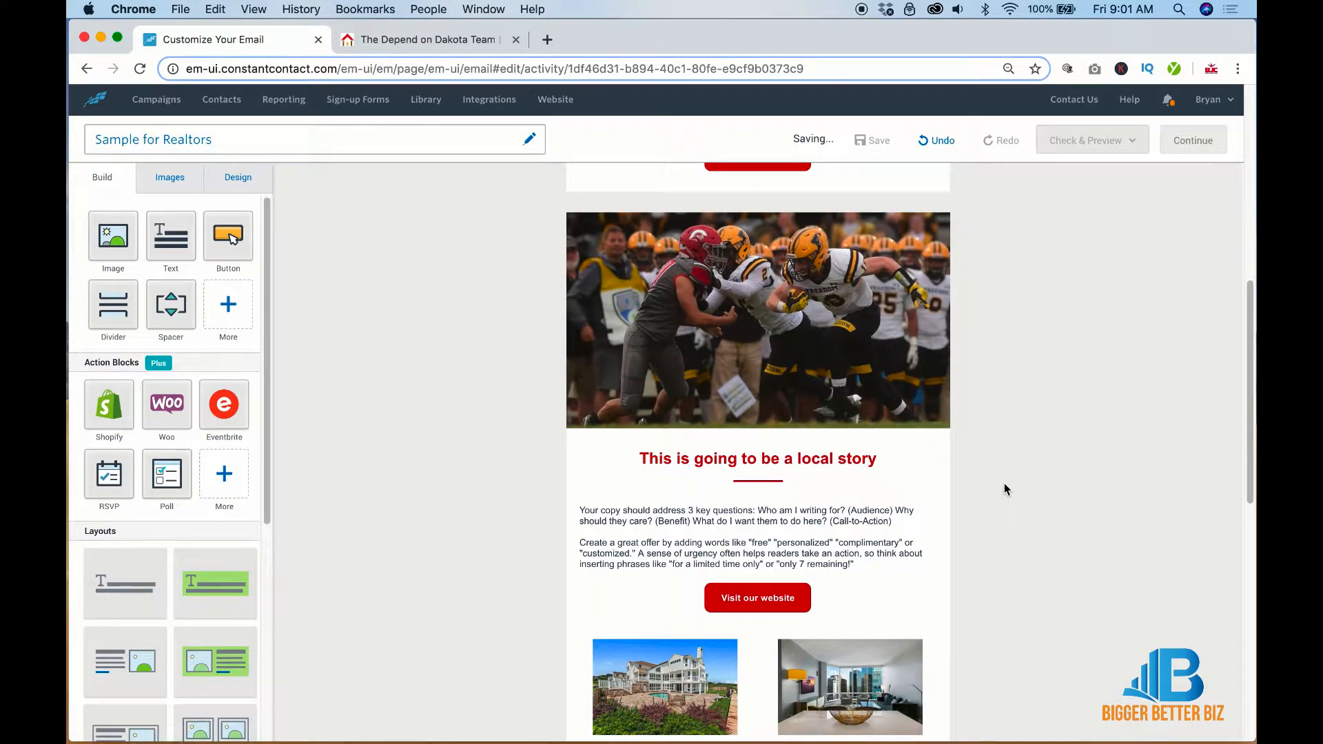
mouse_move(968, 211)
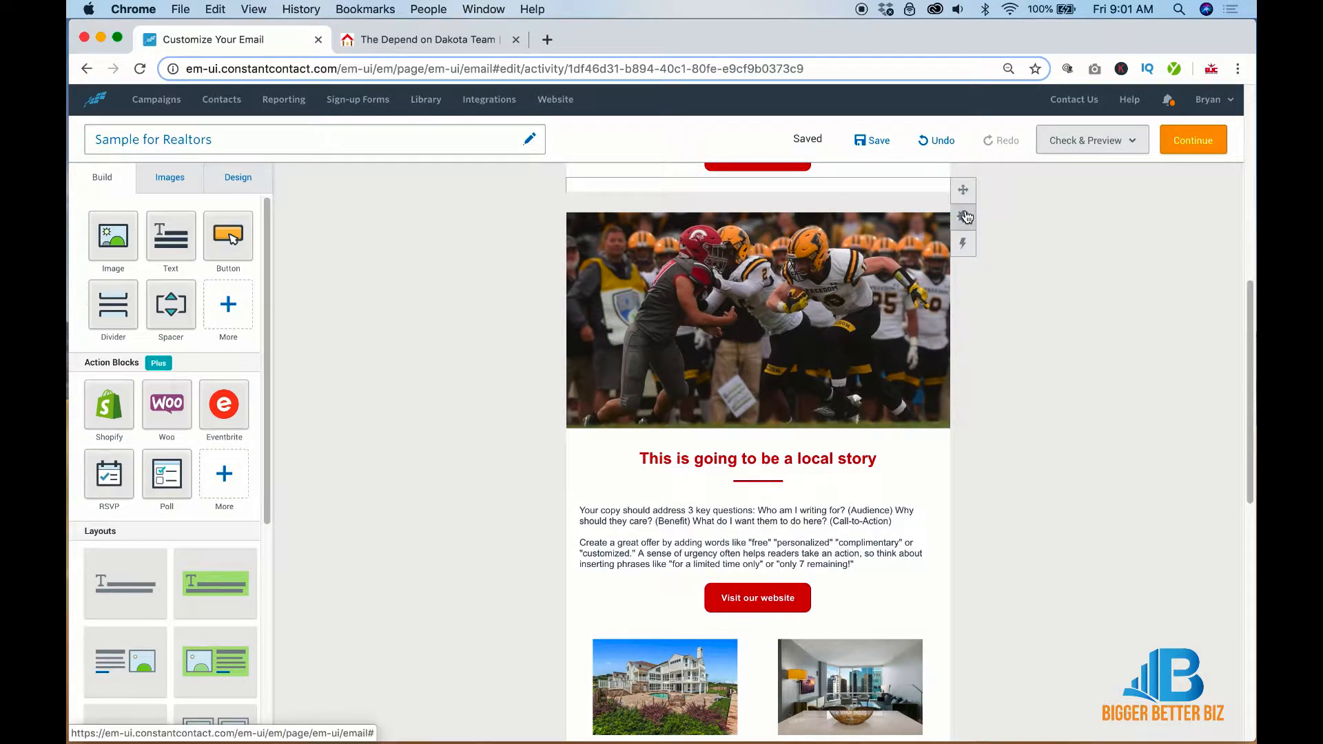
click(900, 219)
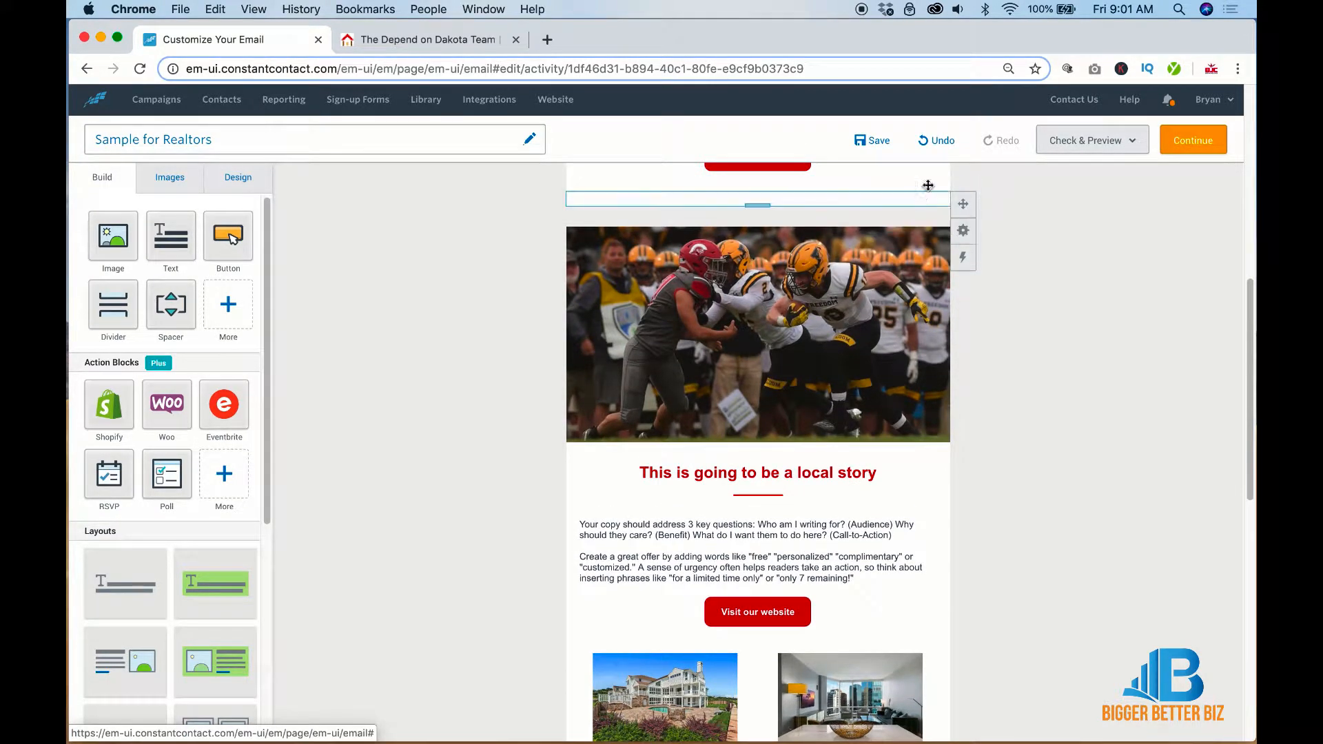
drag(958, 188, 948, 624)
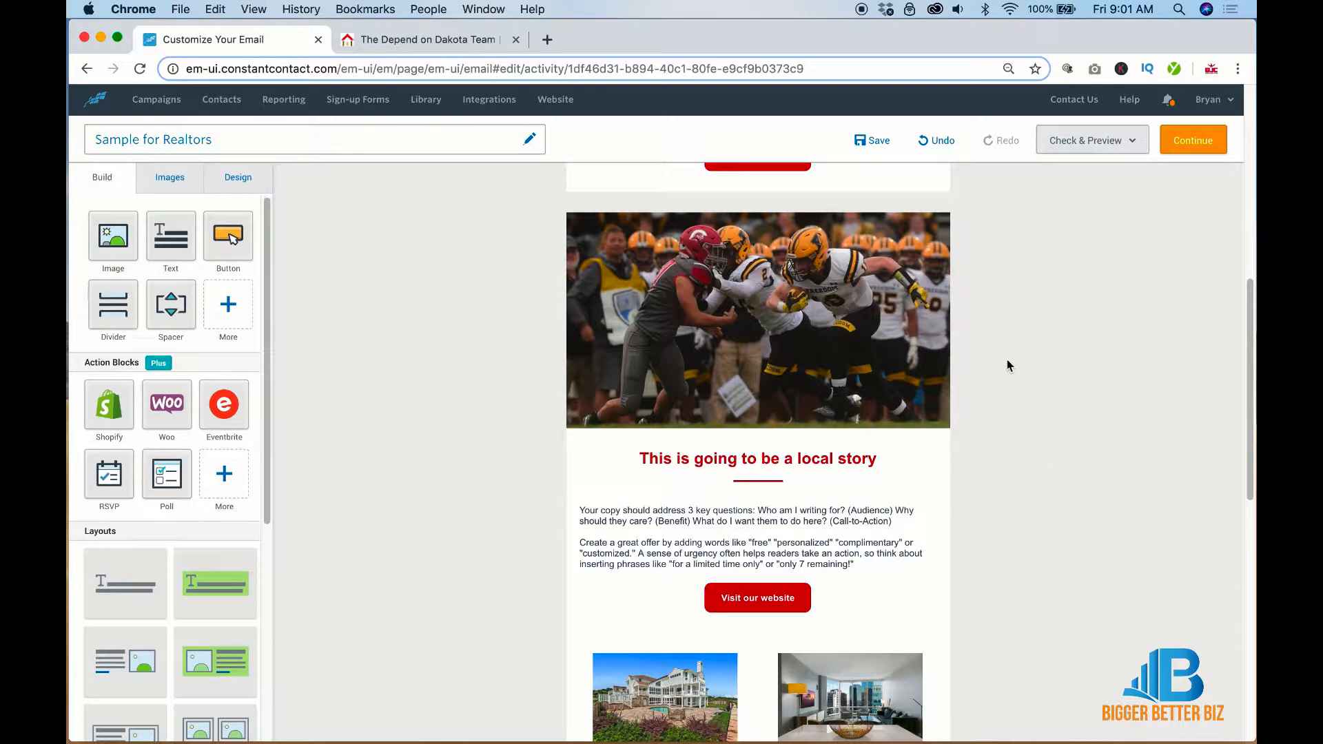
Duplicate the spacer above the lower football photo to separate the two stories
scroll(1002, 348, up, 7)
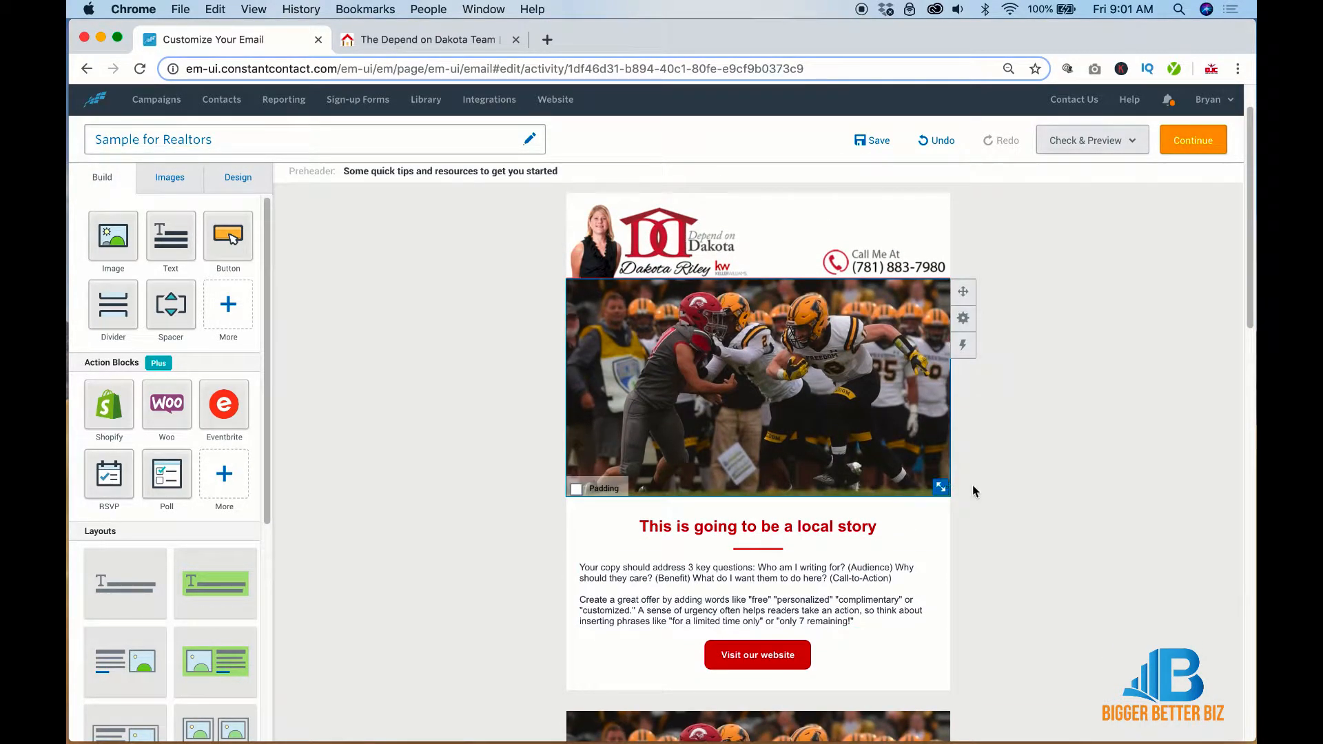
scroll(1039, 508, down, 5)
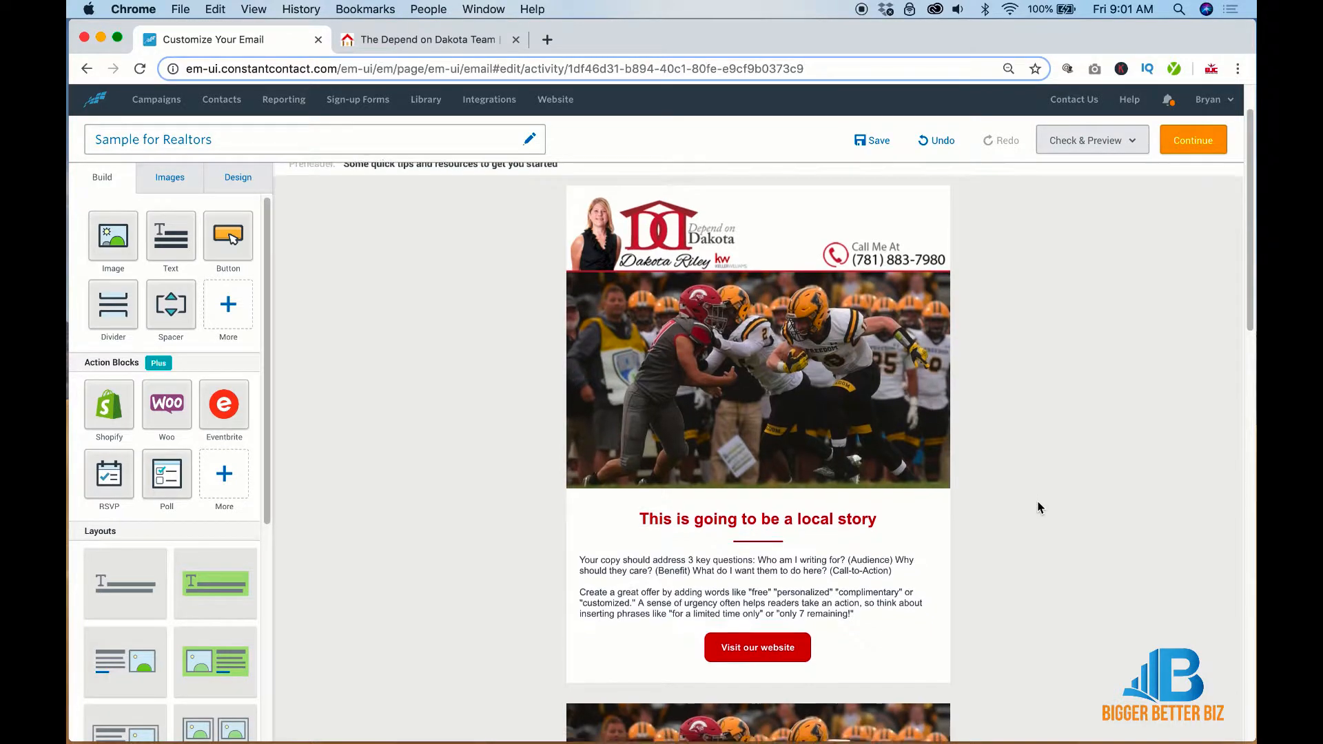
scroll(1039, 508, down, 3)
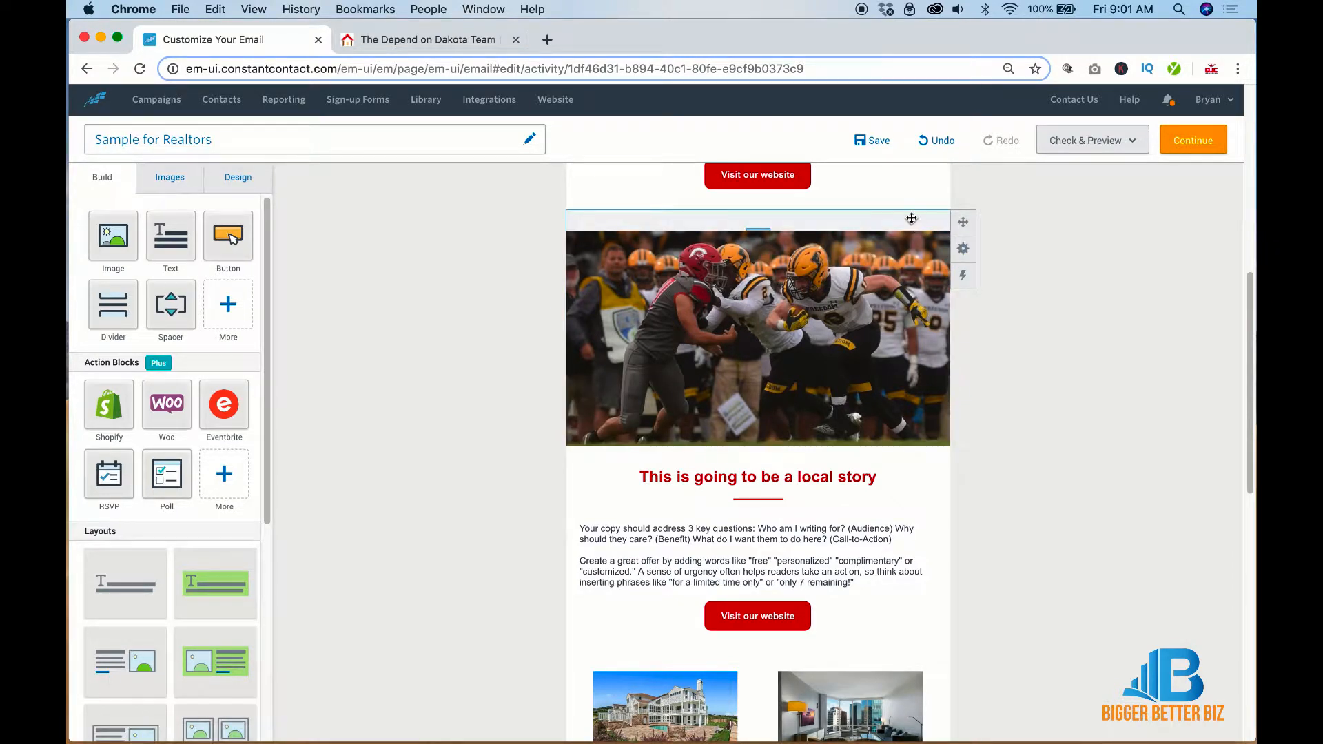
mouse_move(963, 248)
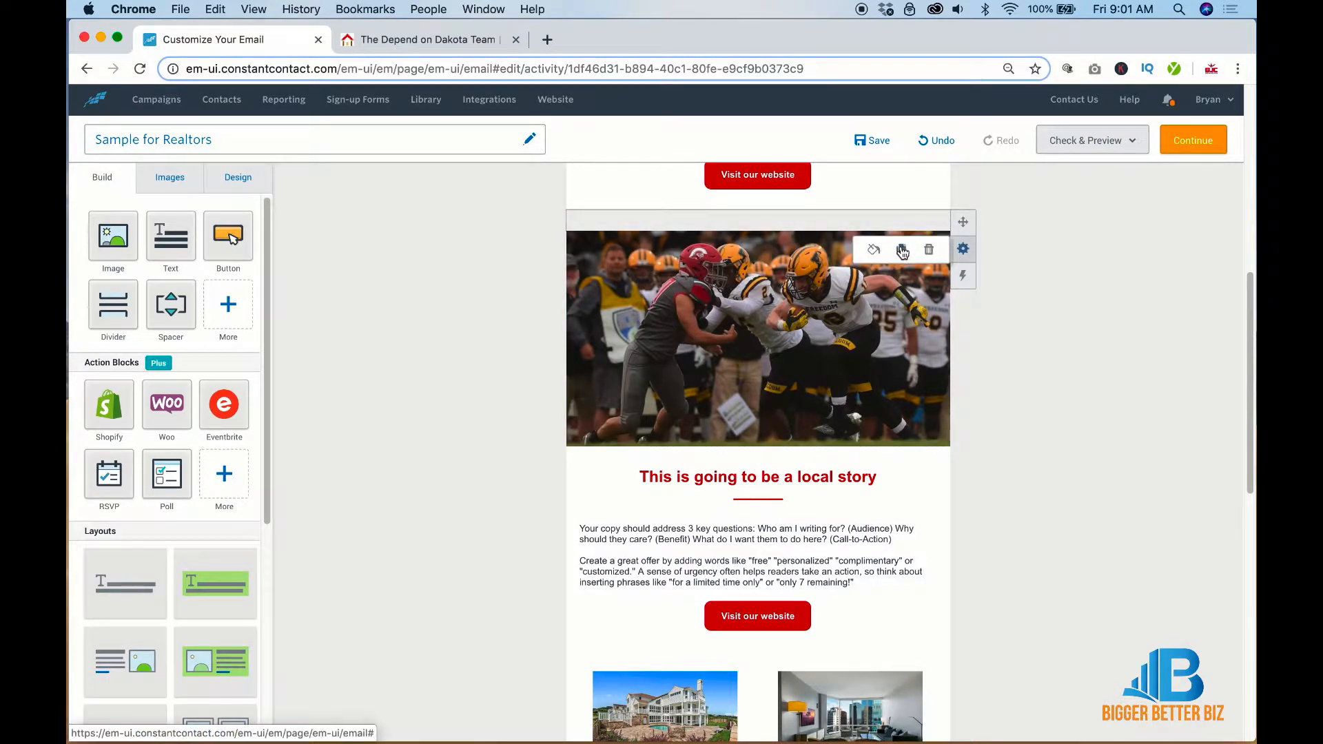
click(903, 246)
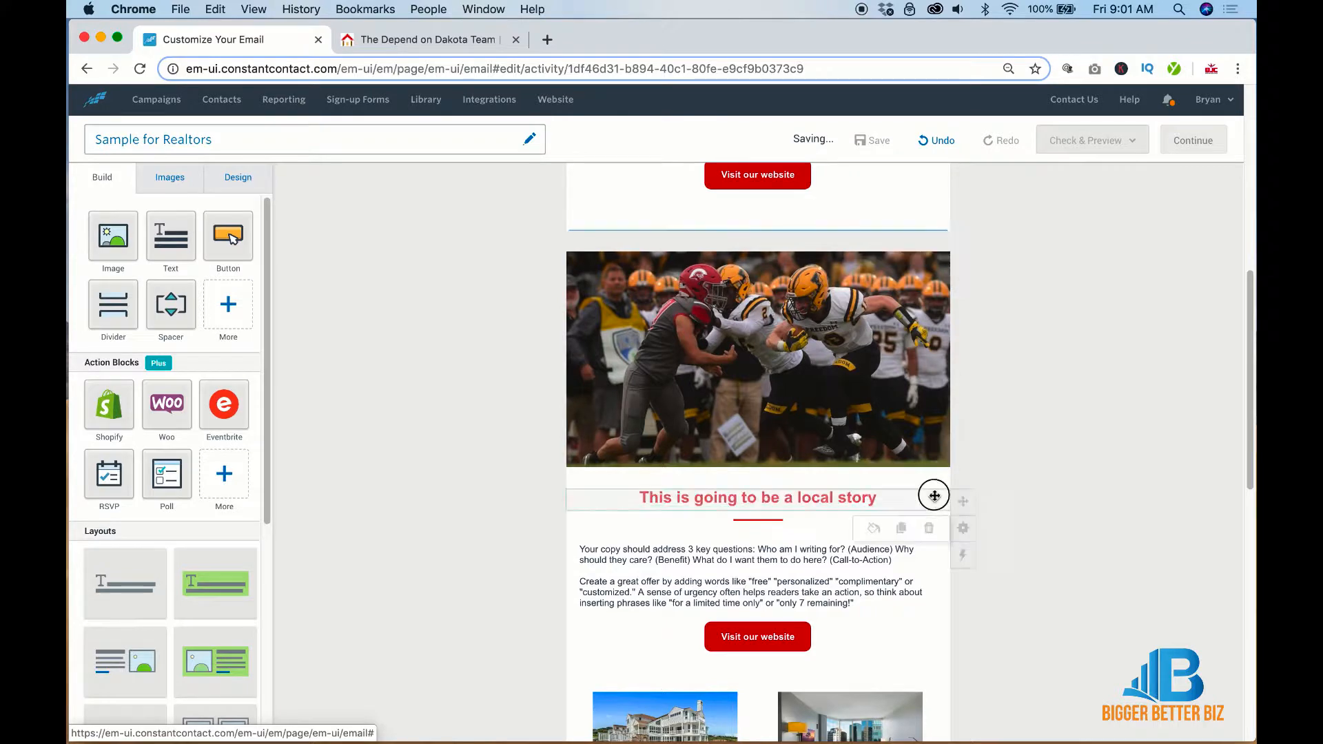
scroll(907, 621, down, 2)
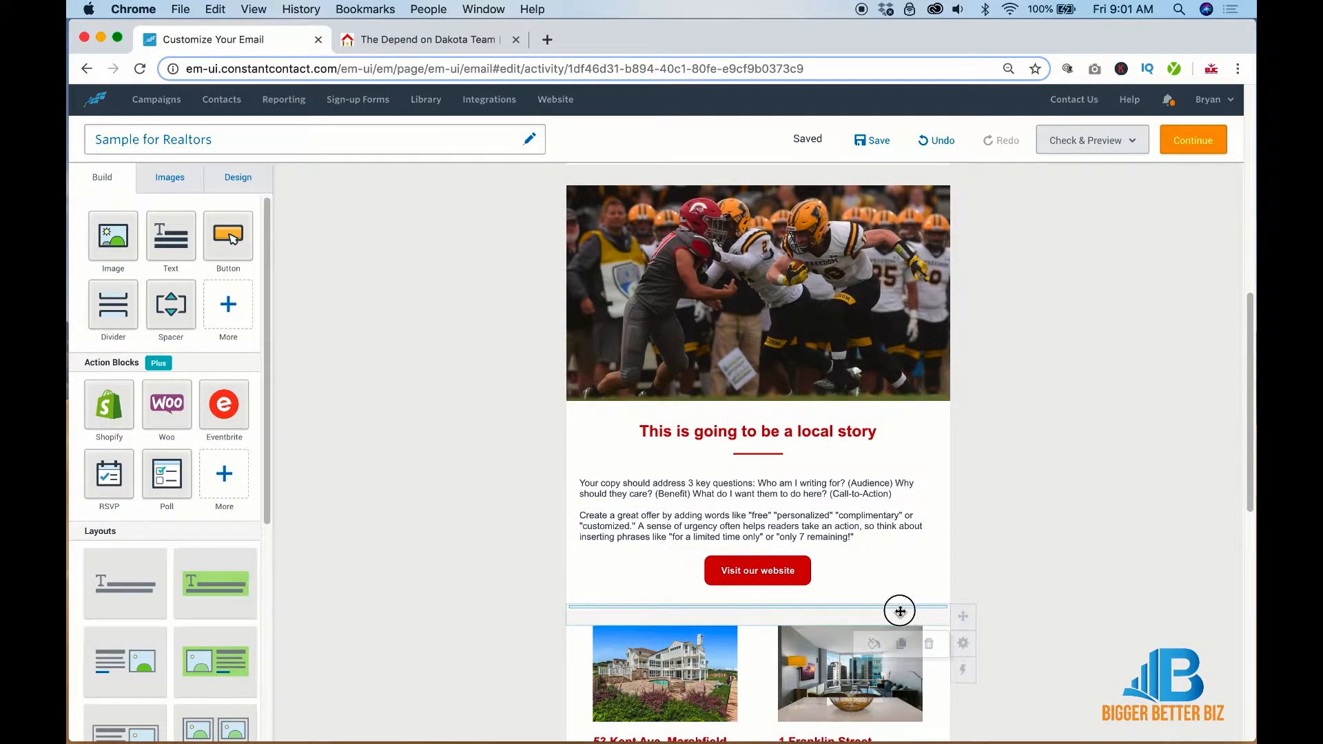
scroll(901, 611, down, 1)
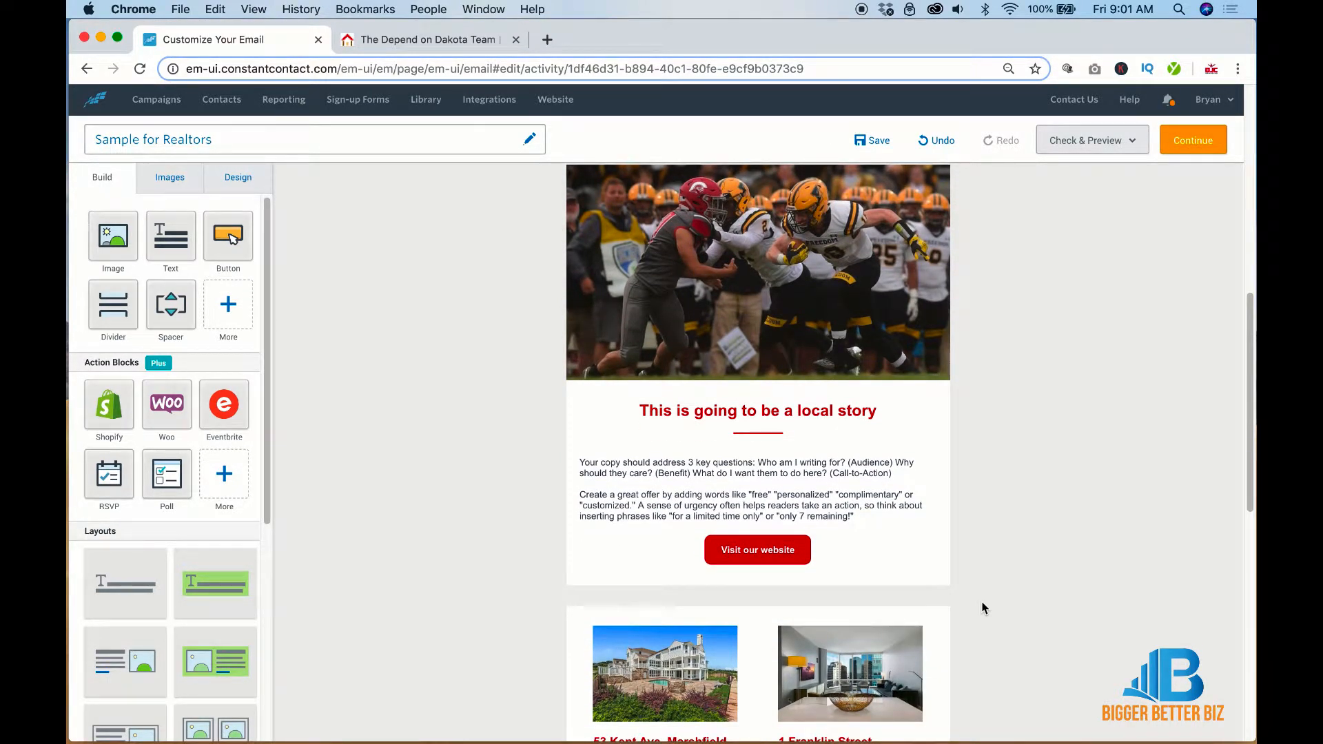
scroll(984, 608, up, 3)
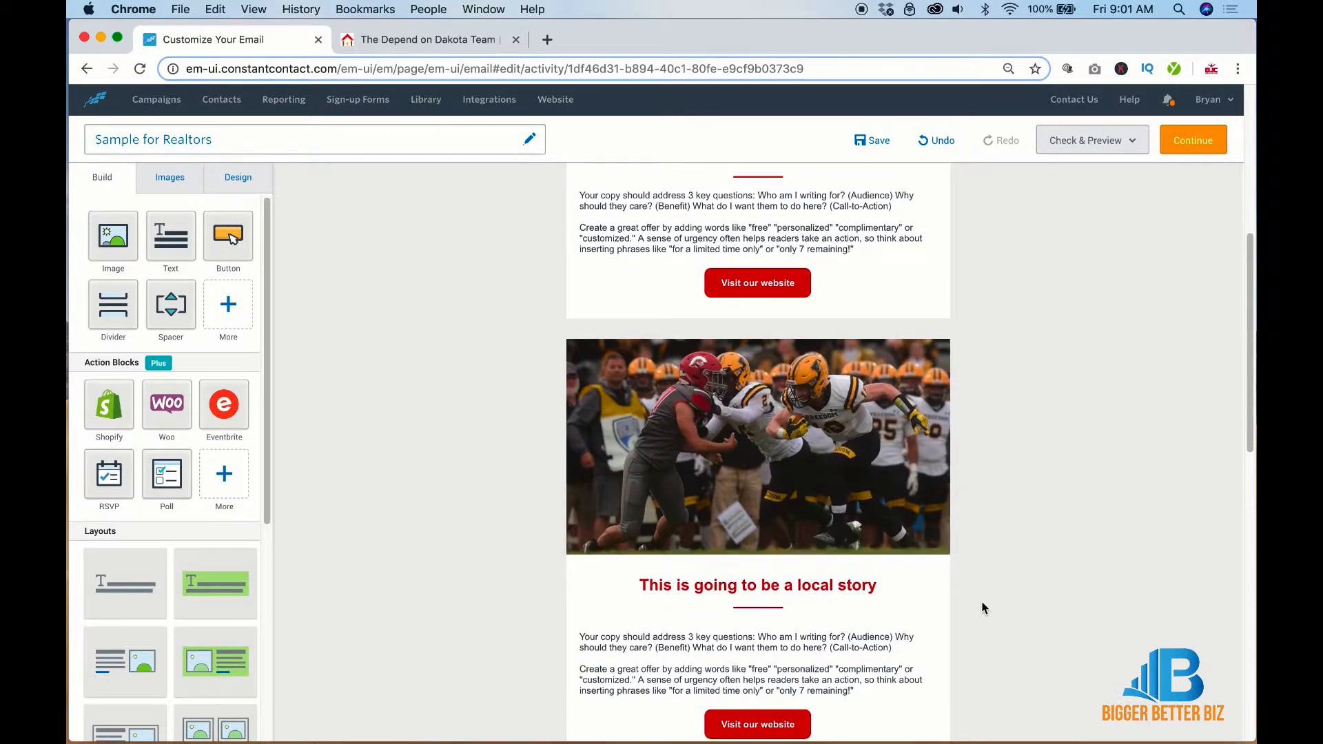
scroll(984, 608, down, 5)
scroll(984, 607, down, 2)
scroll(982, 606, up, 3)
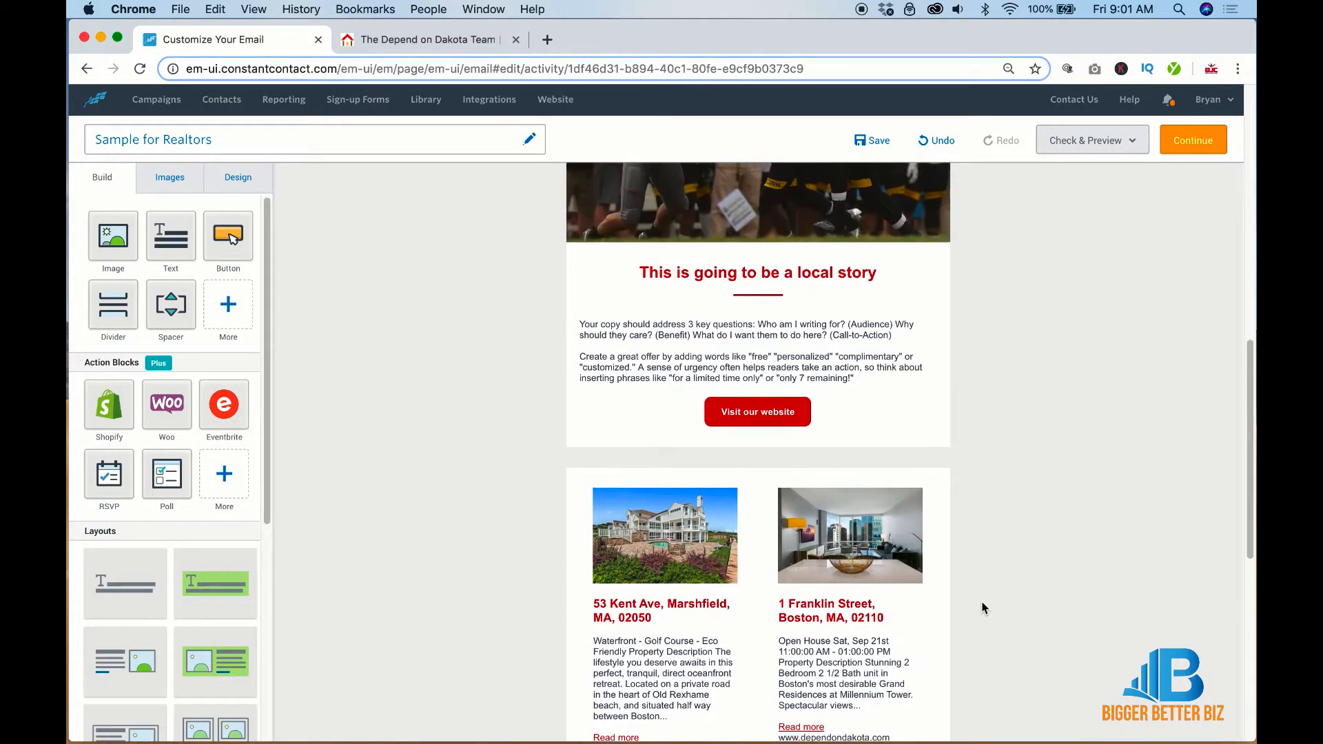
click(917, 262)
scroll(1031, 336, up, 5)
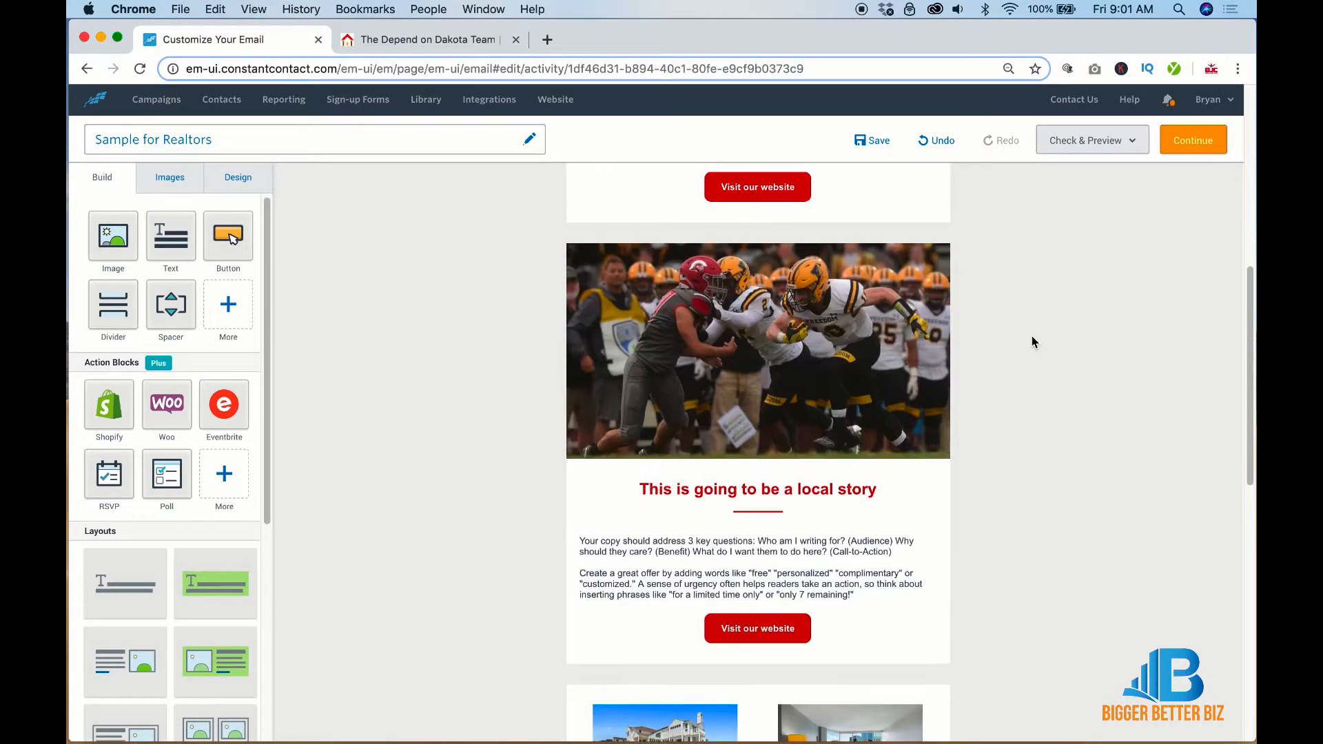
Replace the lower football photo with the lobster-roll image 2nd.jpg, leaving it unlinked
click(679, 277)
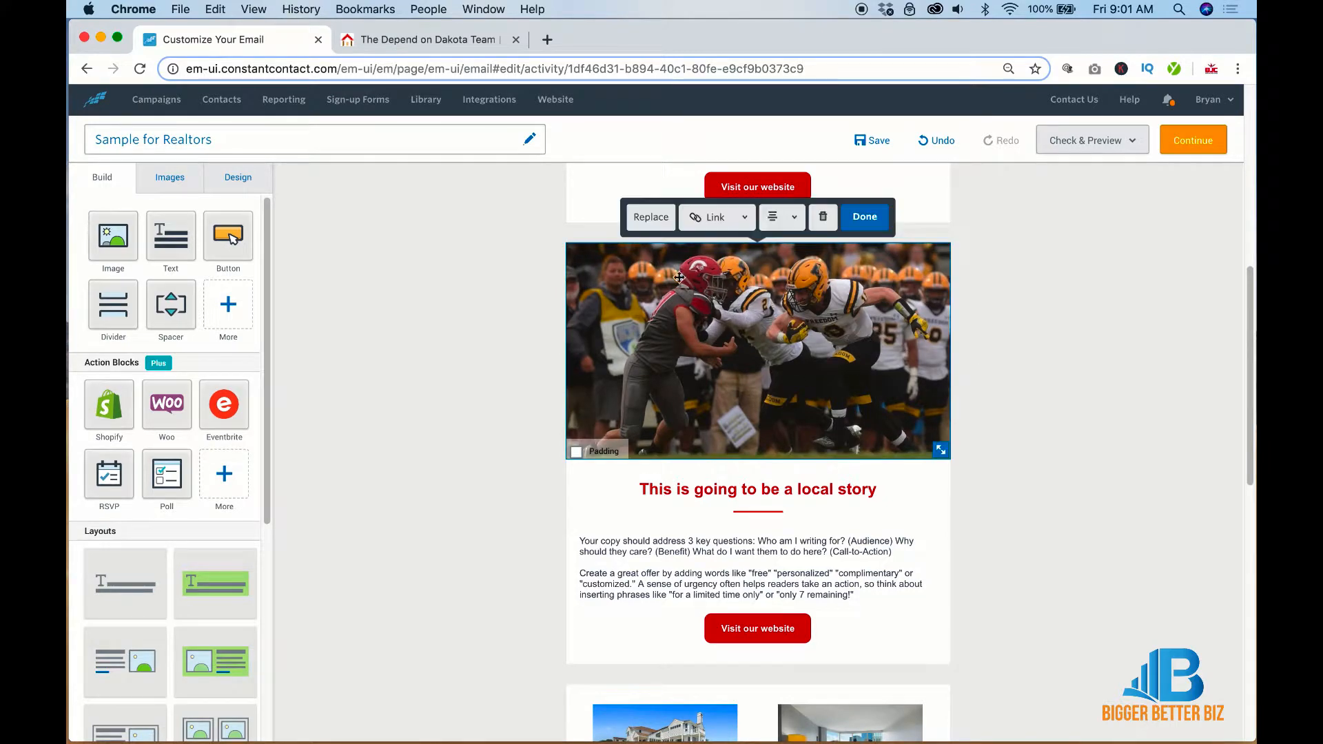
click(650, 217)
click(230, 290)
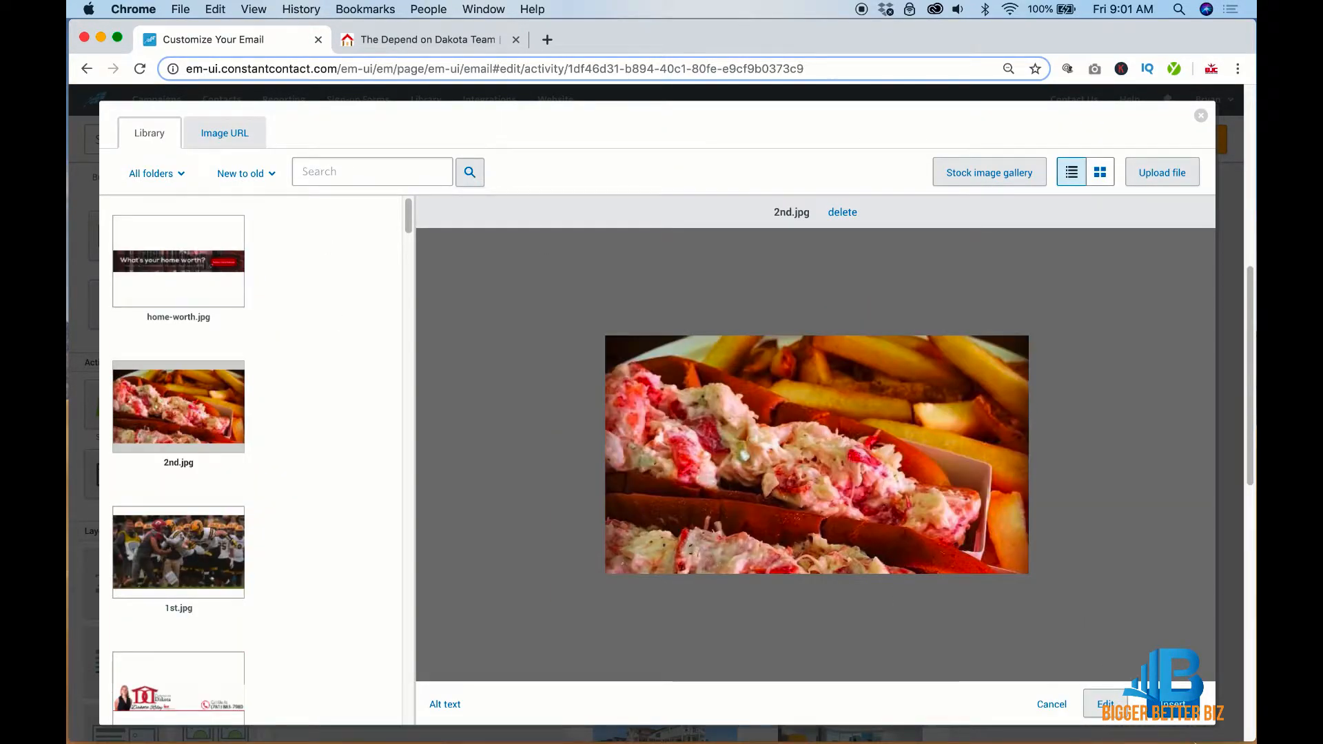
click(1182, 706)
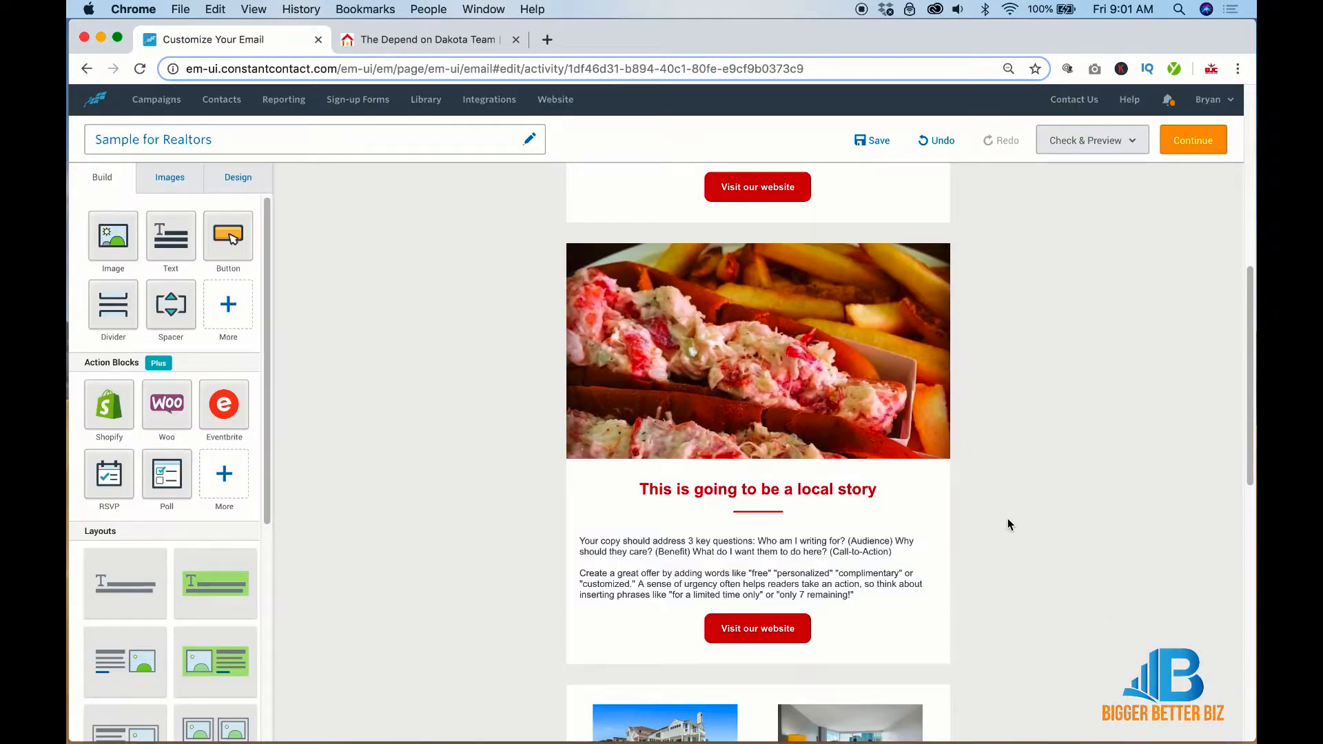
click(765, 395)
click(713, 217)
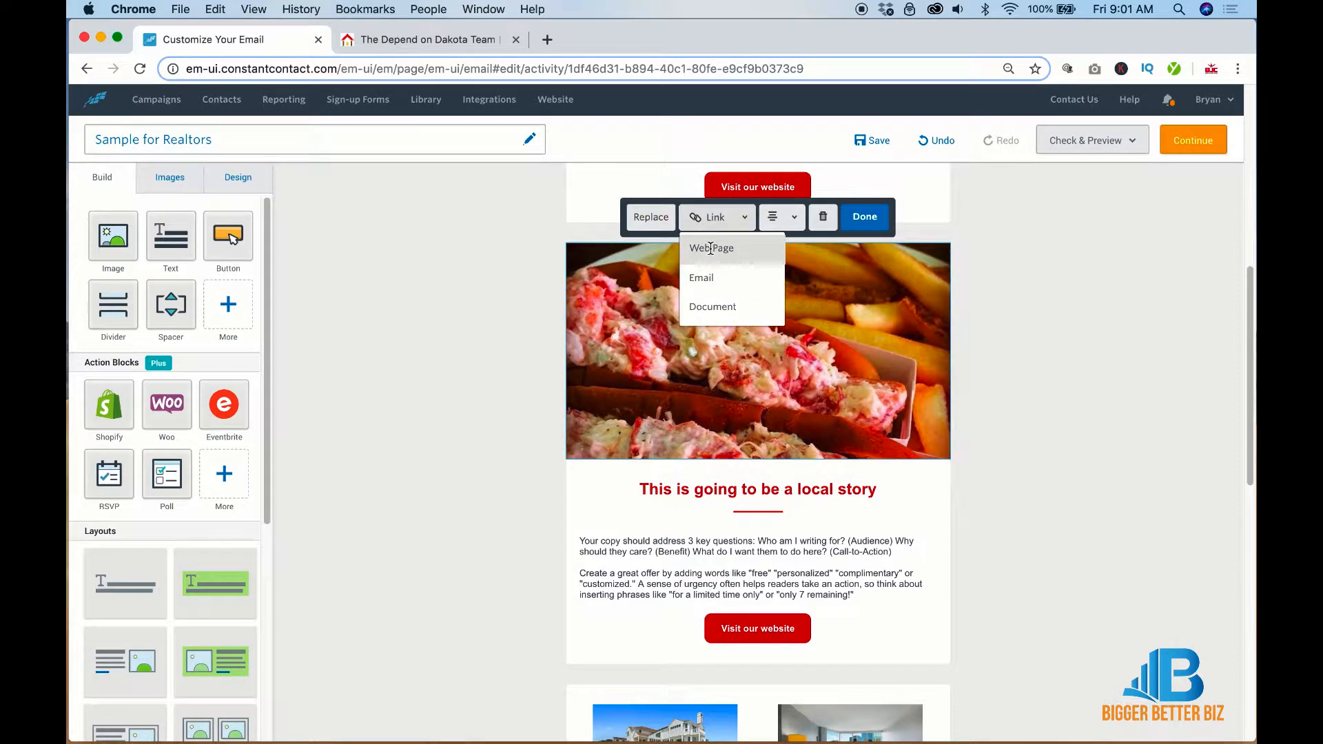
click(1099, 373)
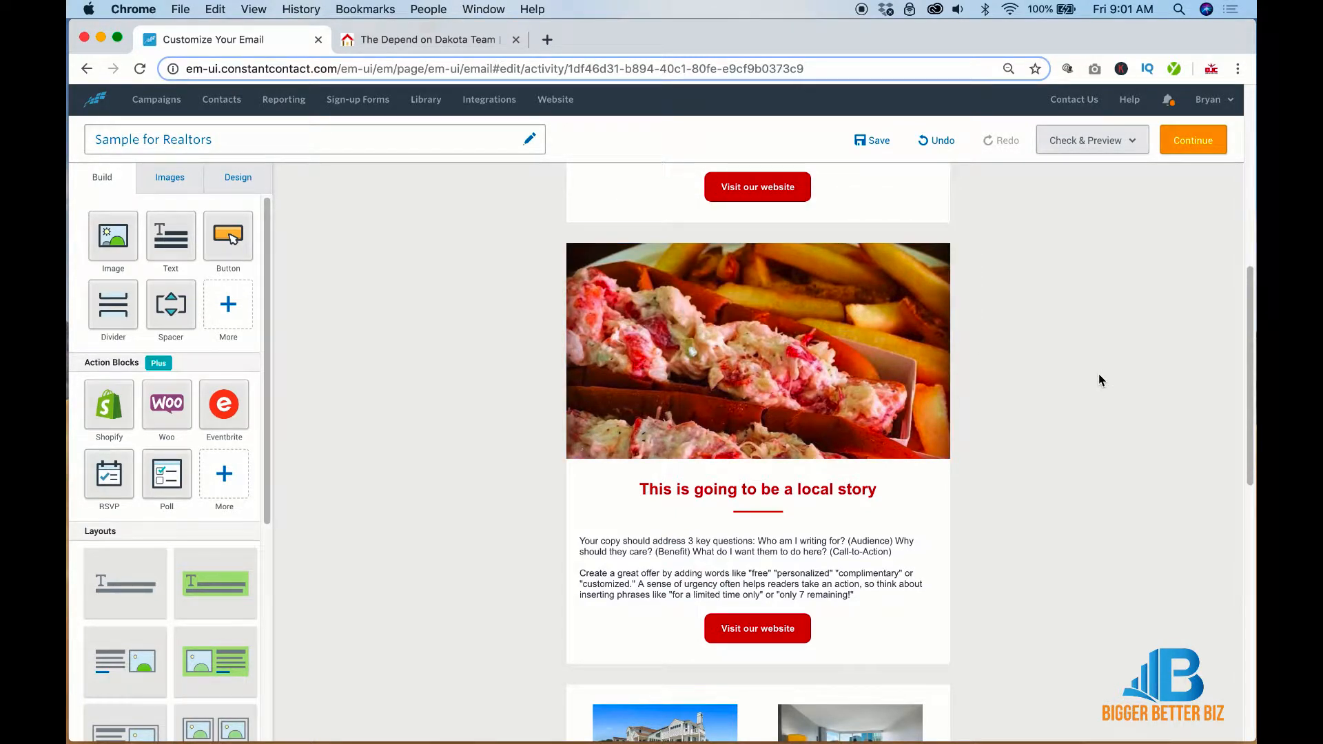
Change the second headline to 'This is going to be a food story'
click(878, 489)
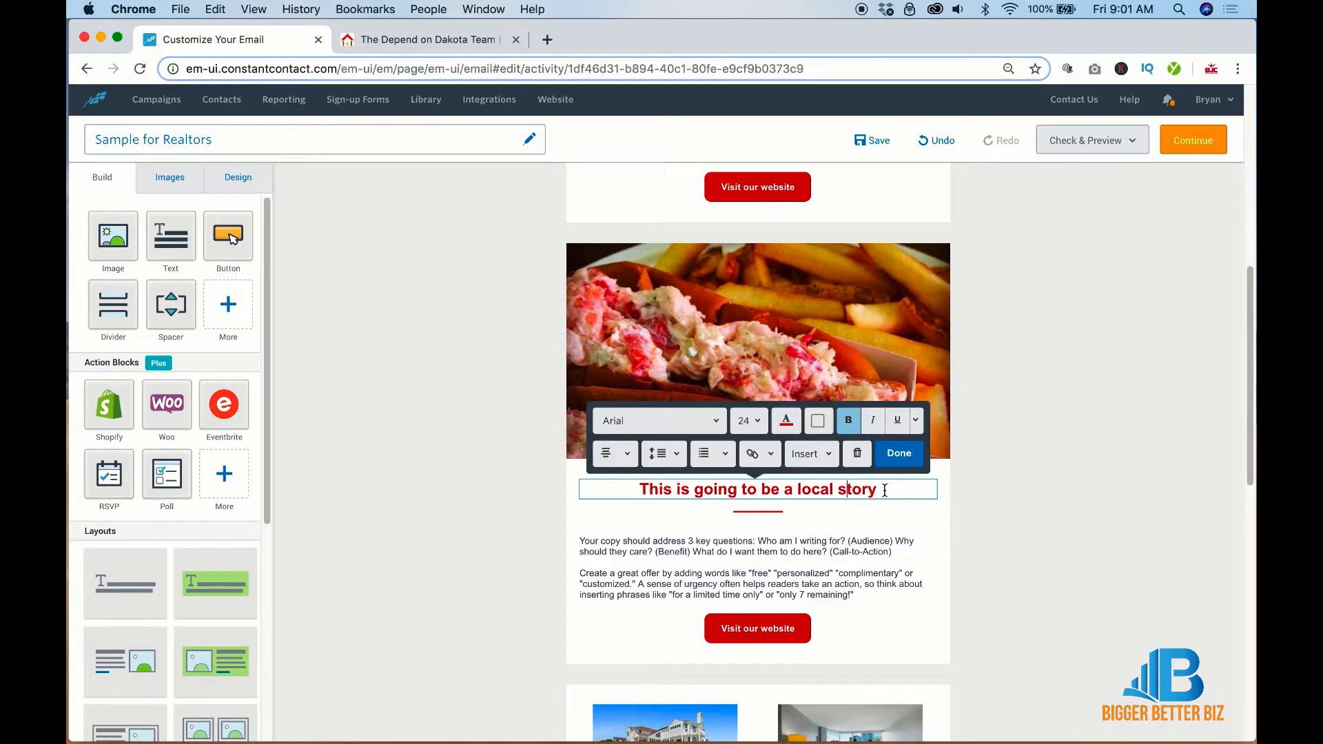
drag(878, 489, 756, 491)
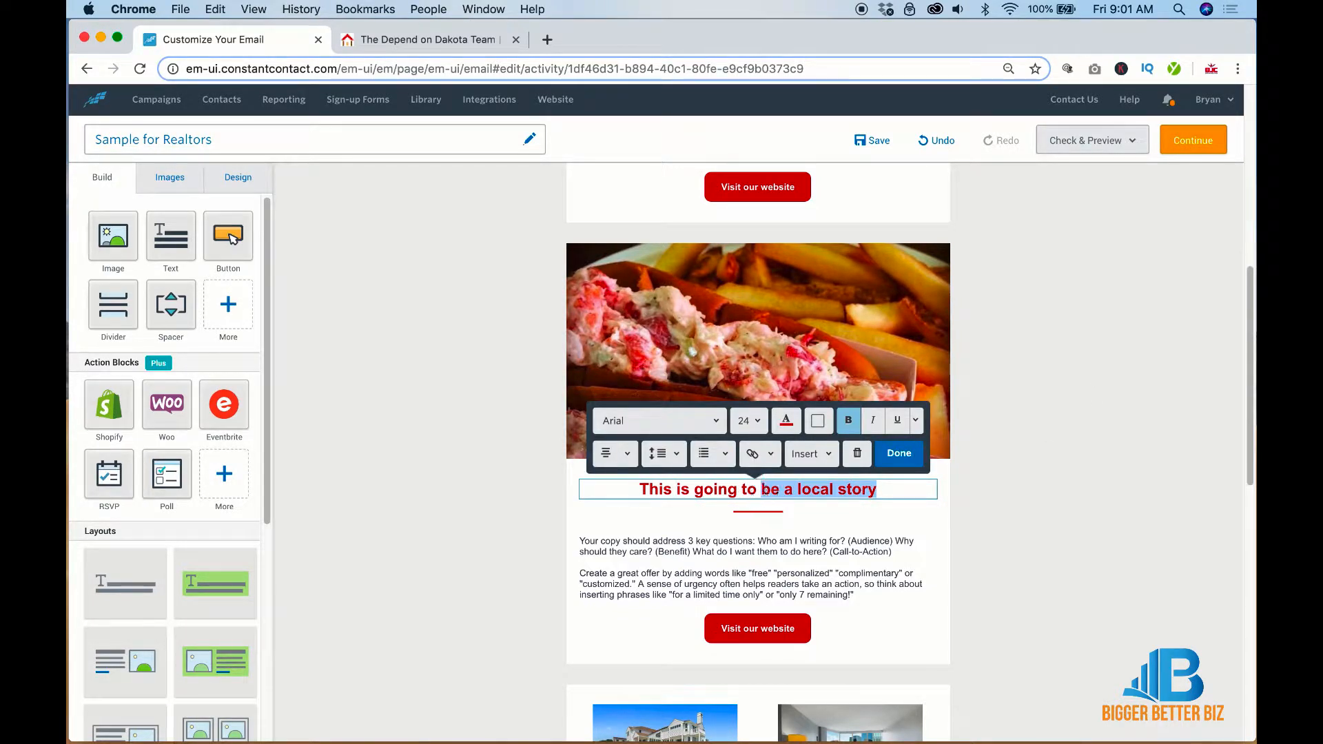
text(be a food )
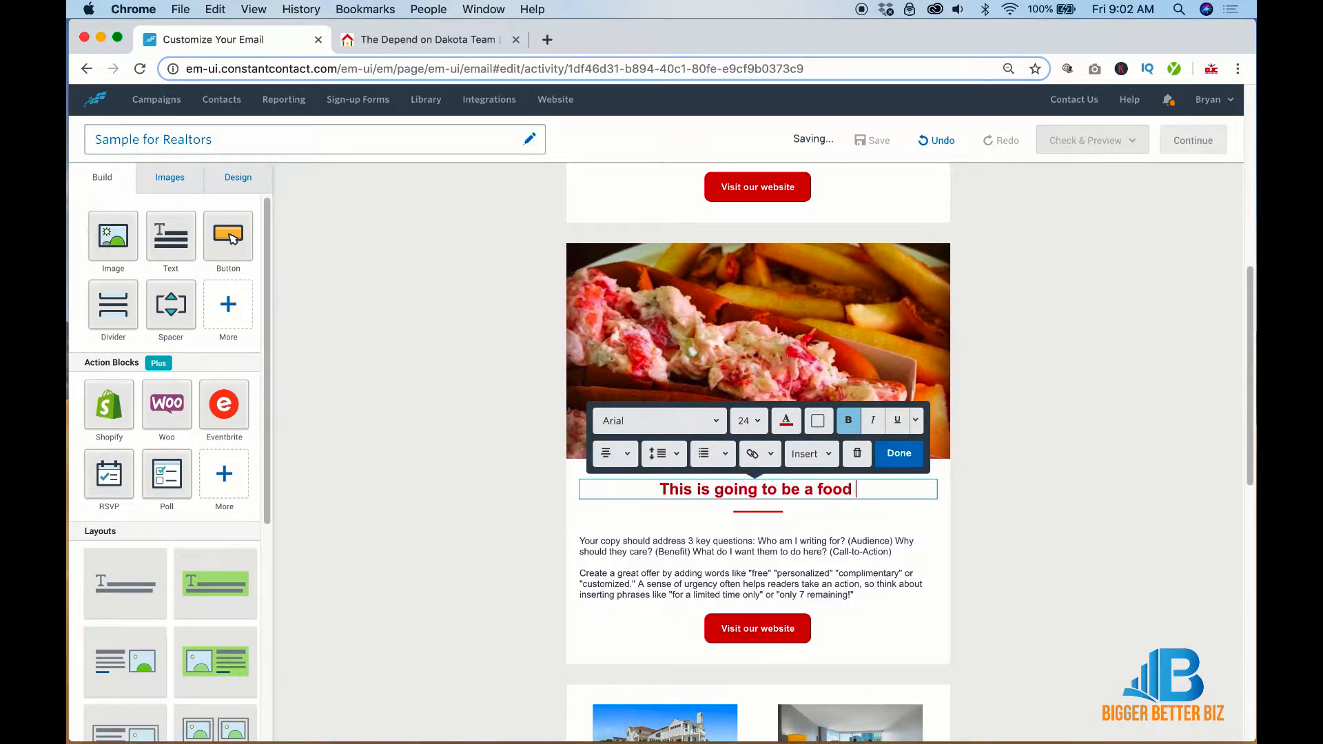
text(story)
click(969, 477)
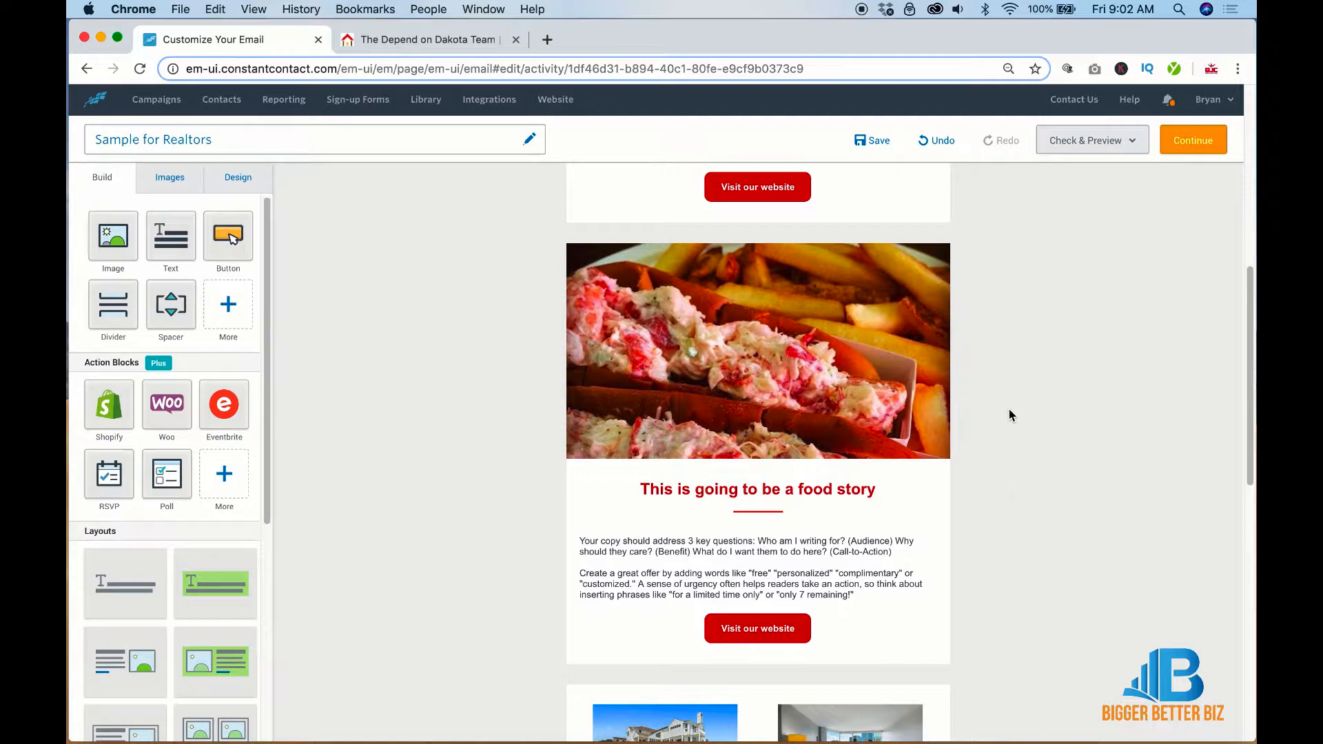
Copy the food-story heading, a thin block and the red divider into the listings section
scroll(1009, 415, down, 5)
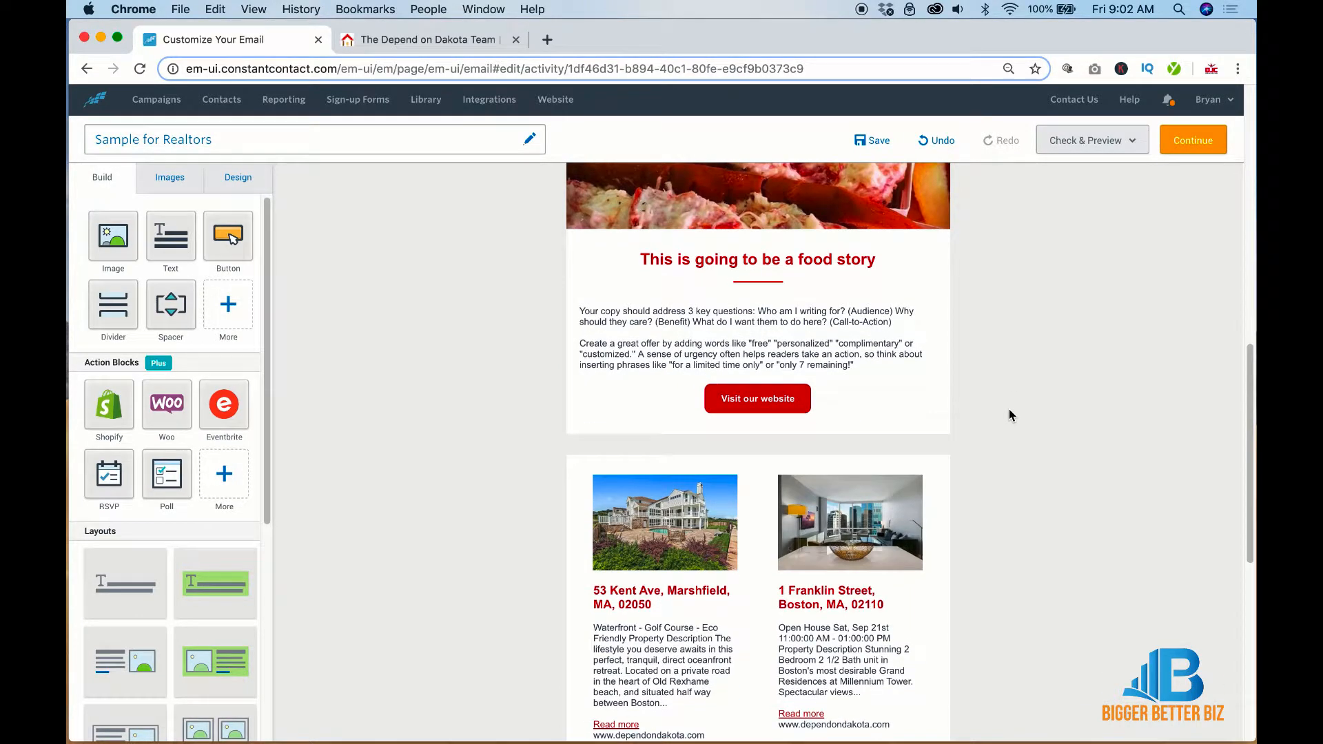
mouse_move(963, 282)
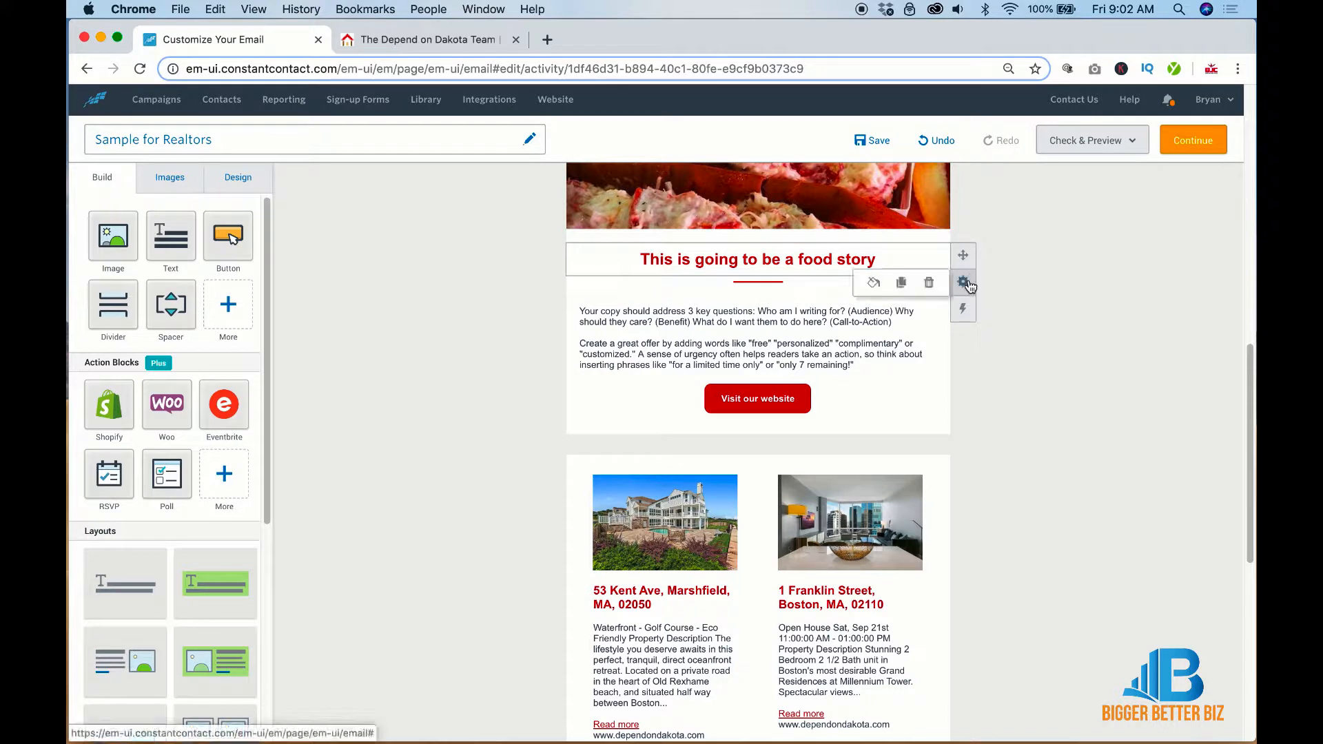
click(904, 282)
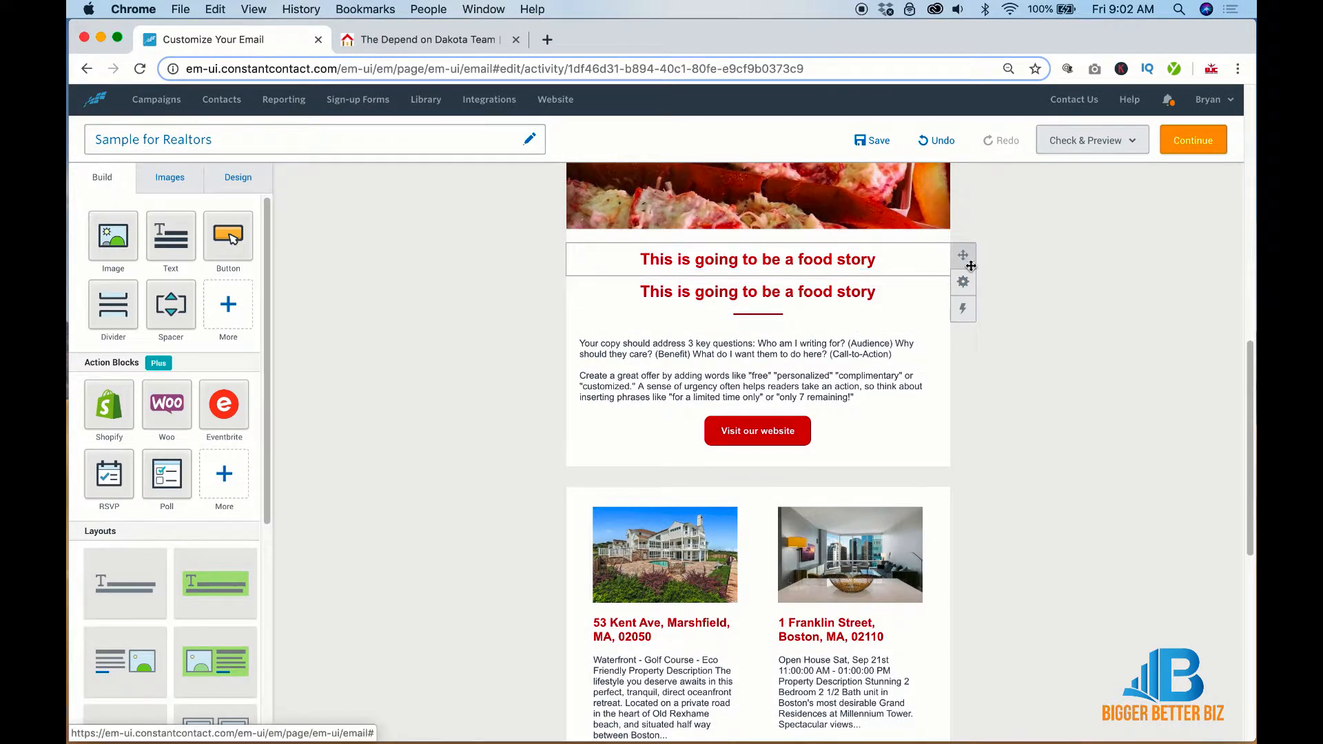
drag(966, 259, 932, 512)
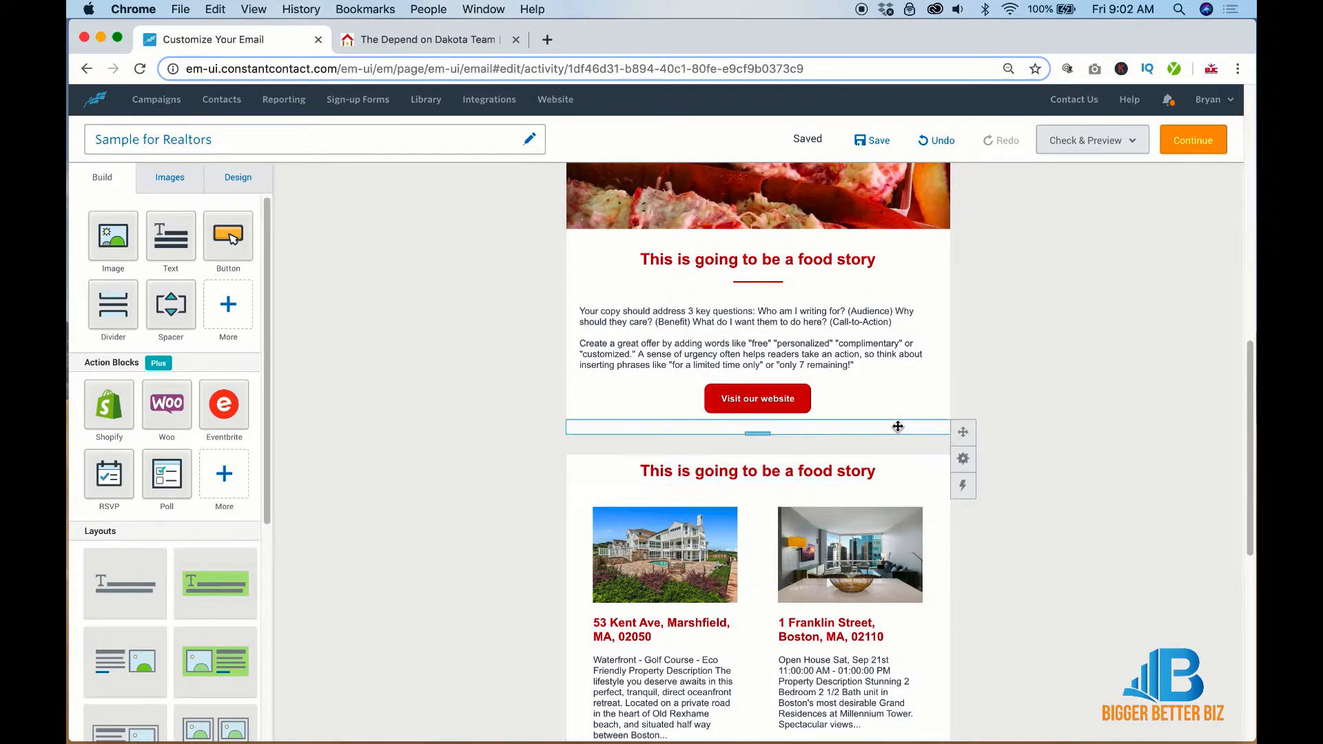
mouse_move(962, 268)
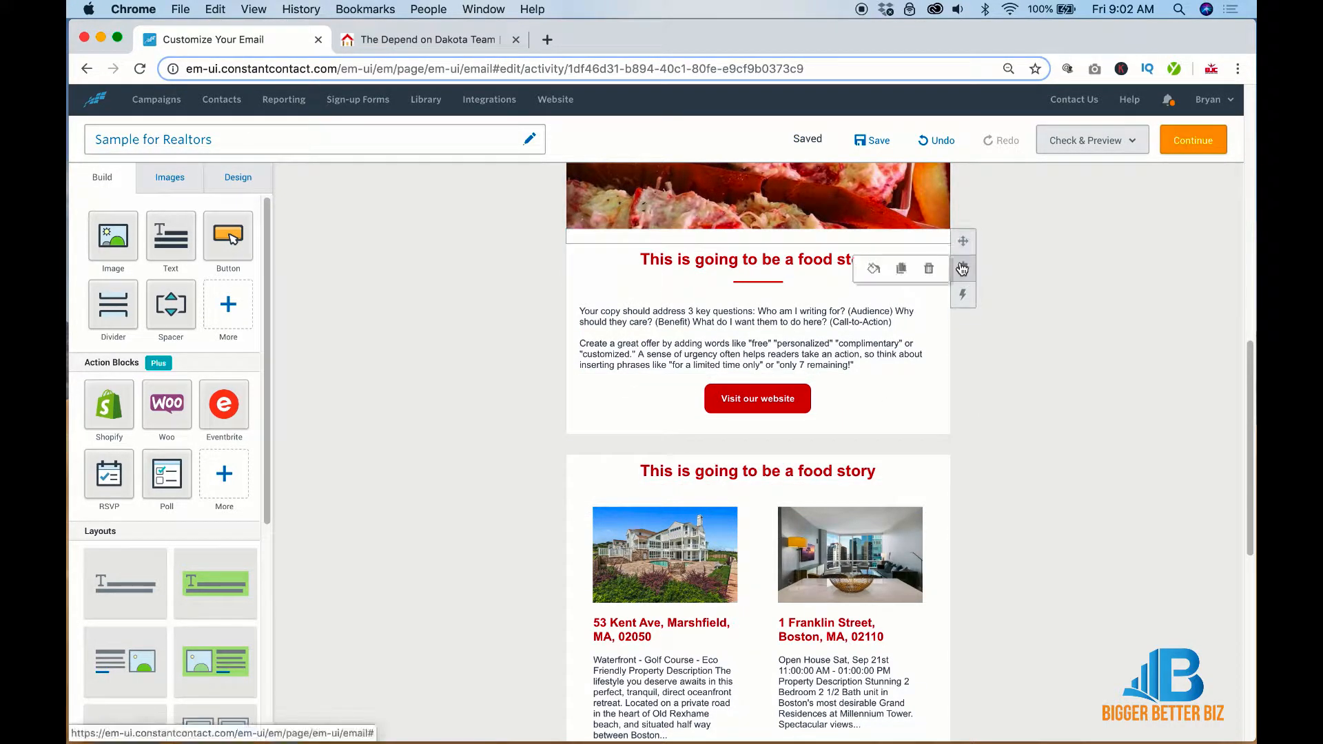
click(903, 268)
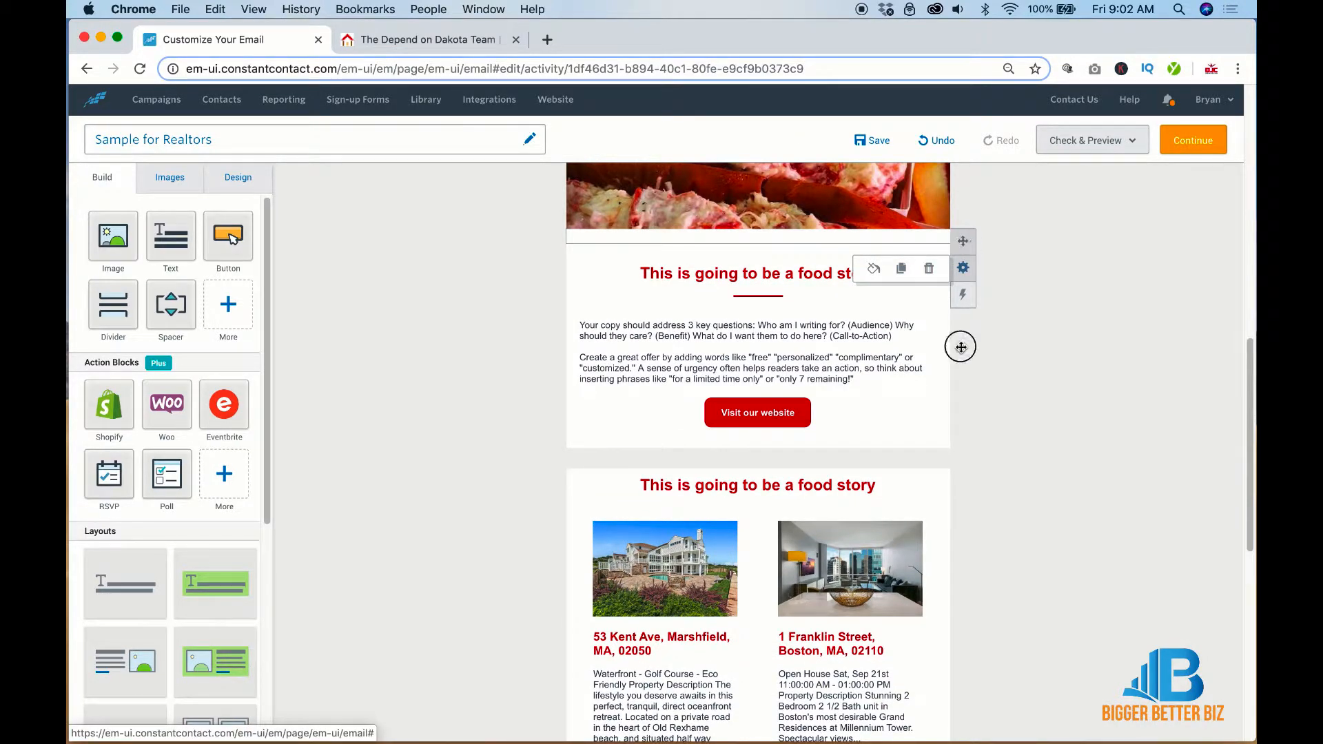
drag(962, 346, 957, 481)
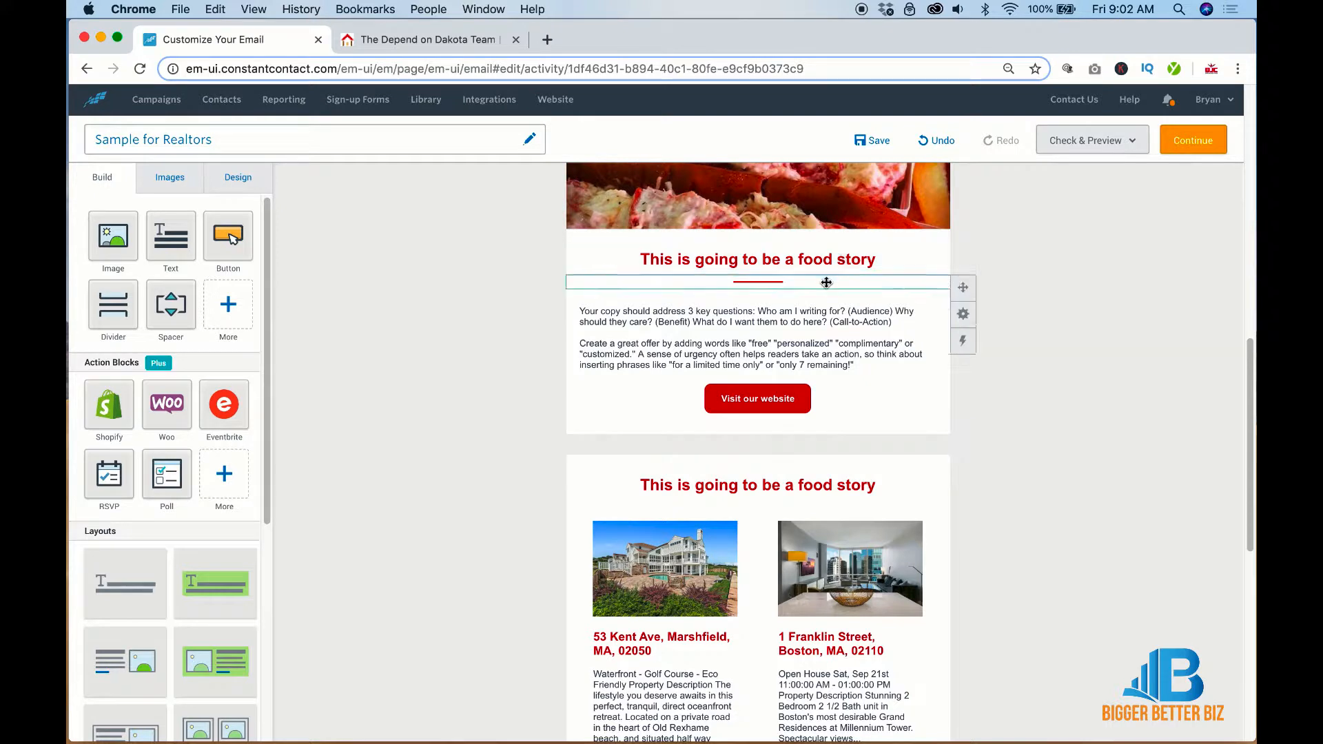
mouse_move(962, 311)
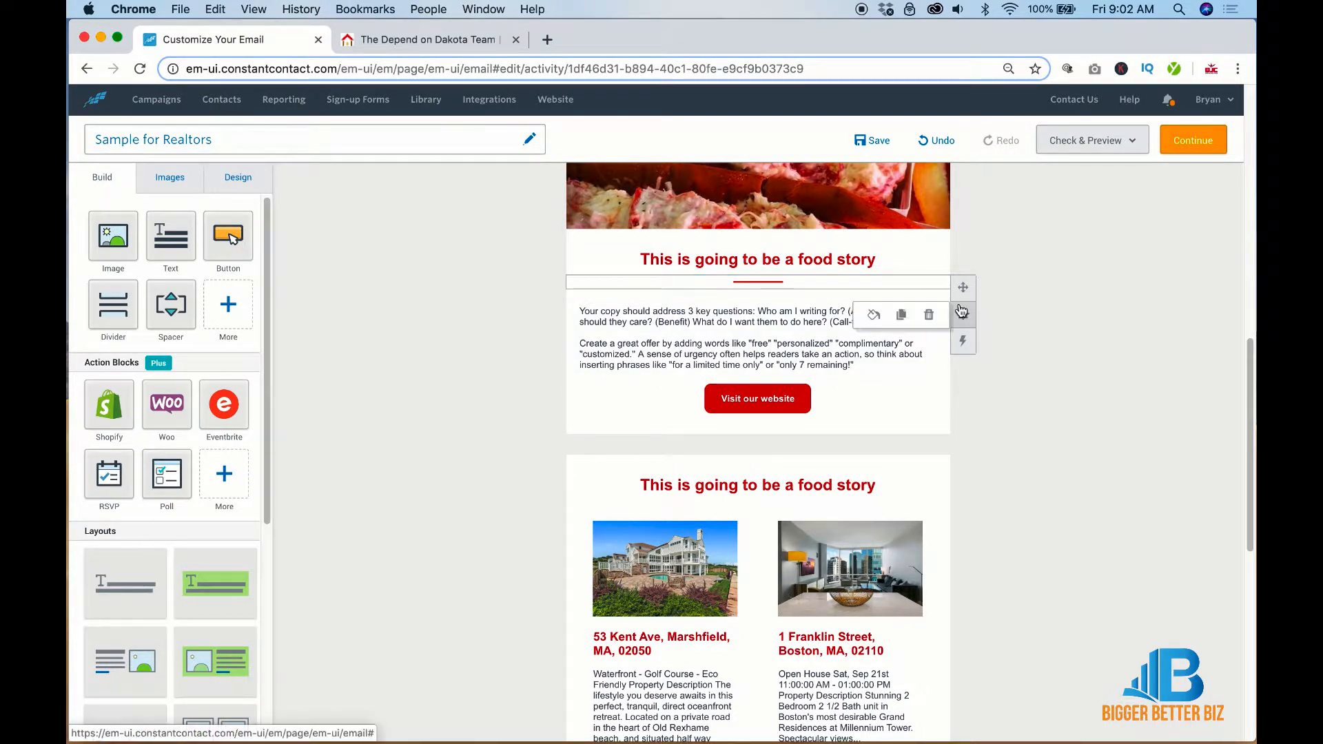
click(907, 314)
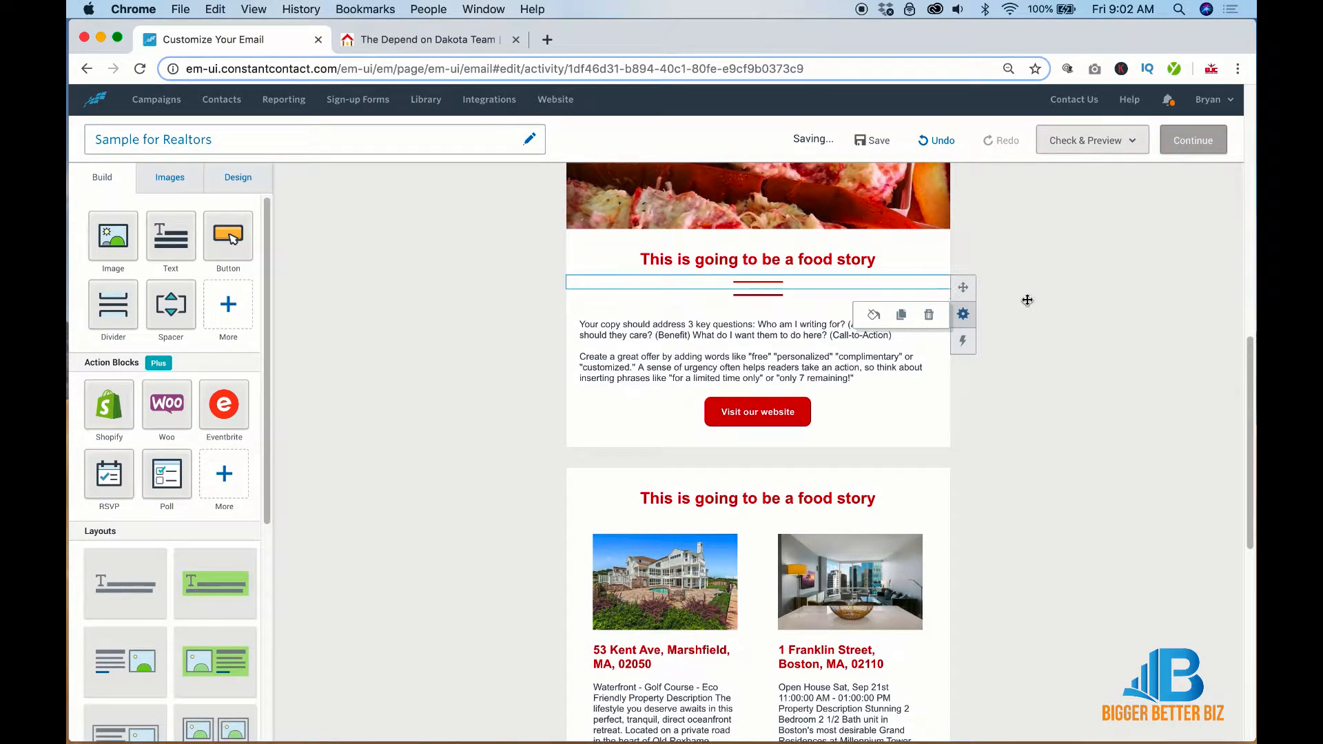
drag(934, 279, 938, 506)
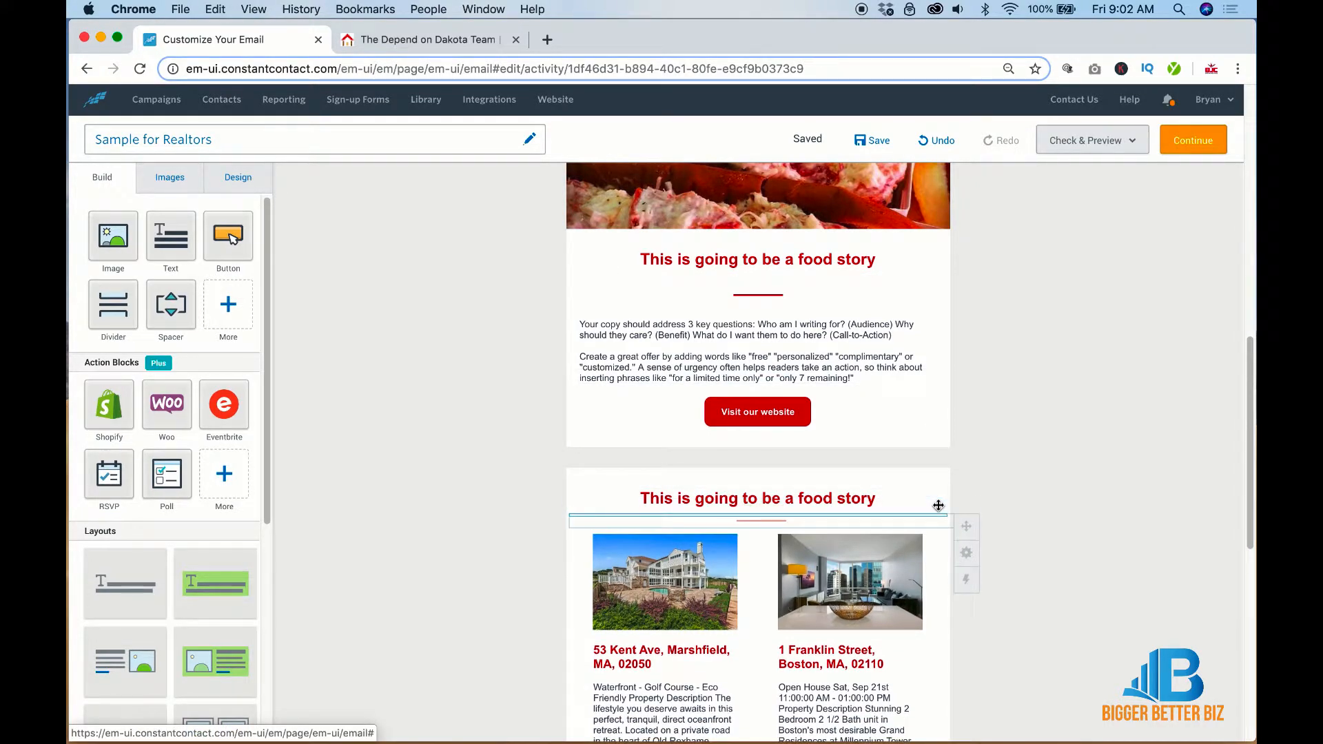
Rename the listings heading 'These are My Latest Listings' and delete the empty block above it
click(835, 484)
triple_click(835, 483)
text(Thes)
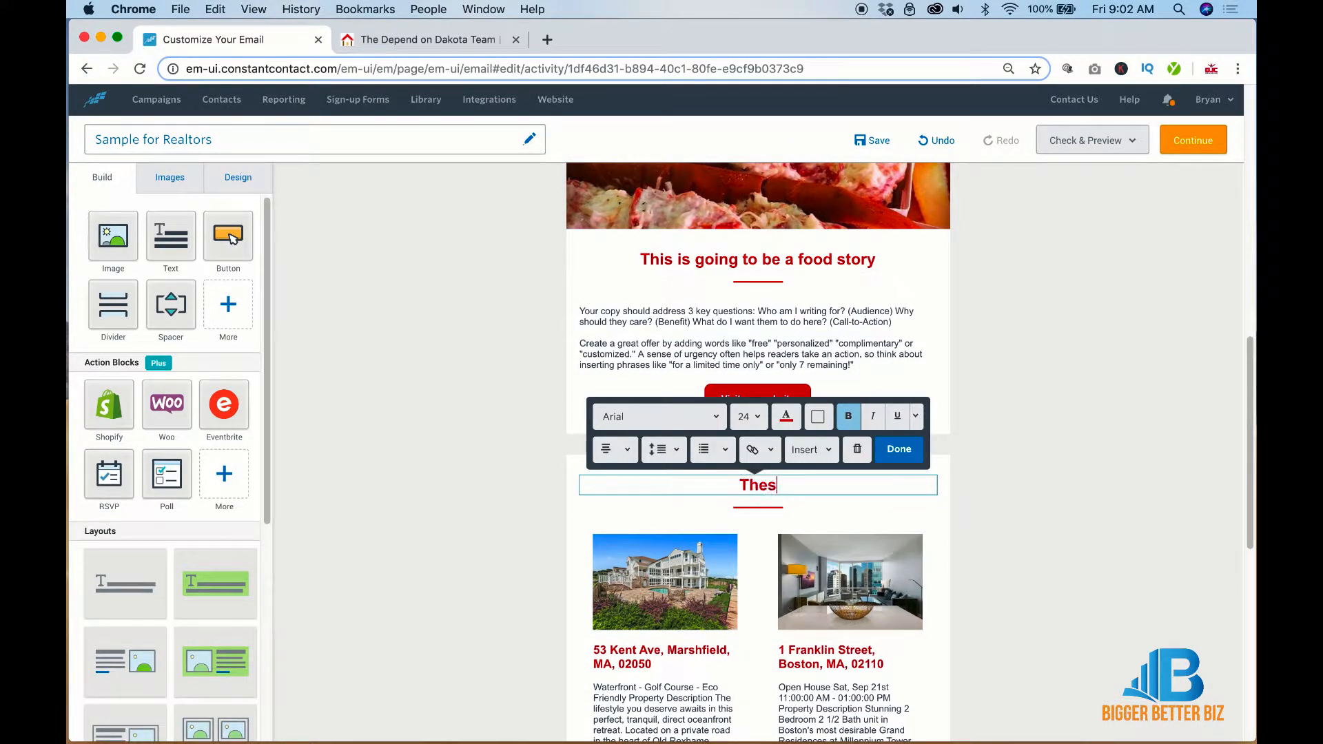
text(e are My )
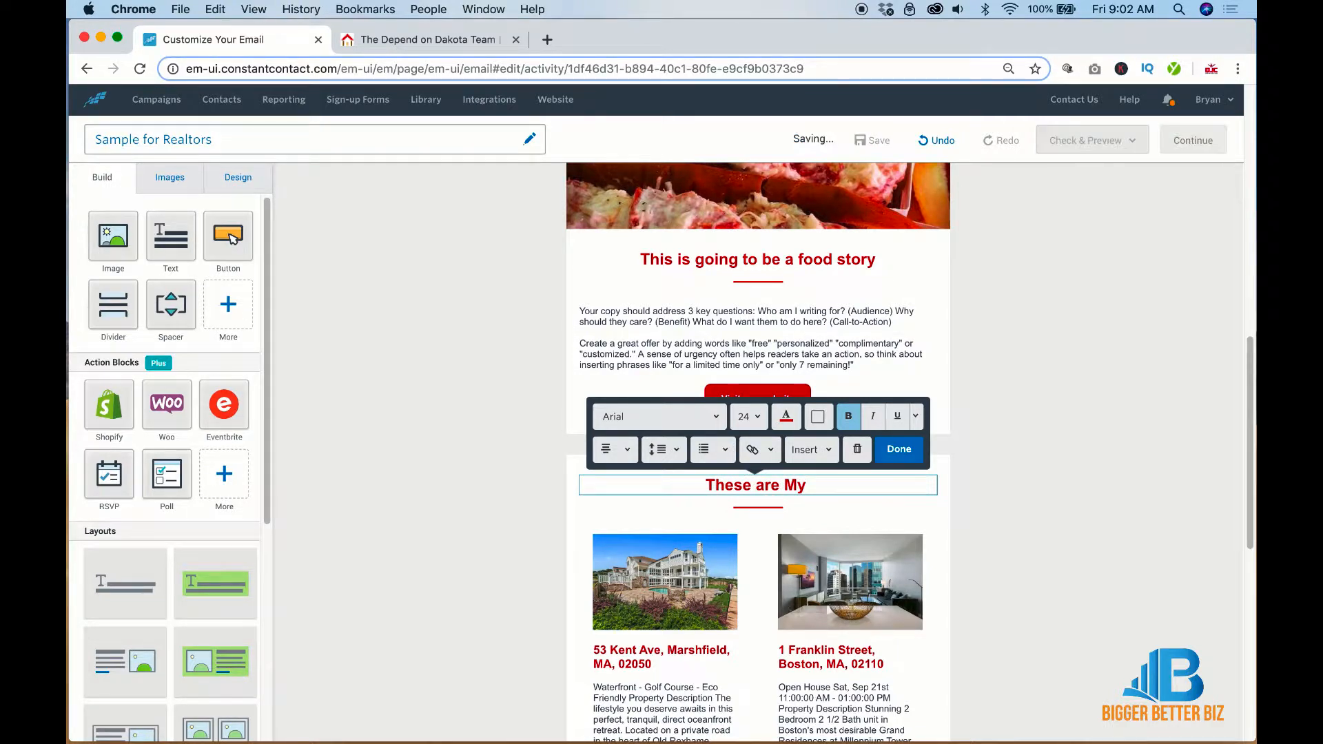
text(Latest Listings)
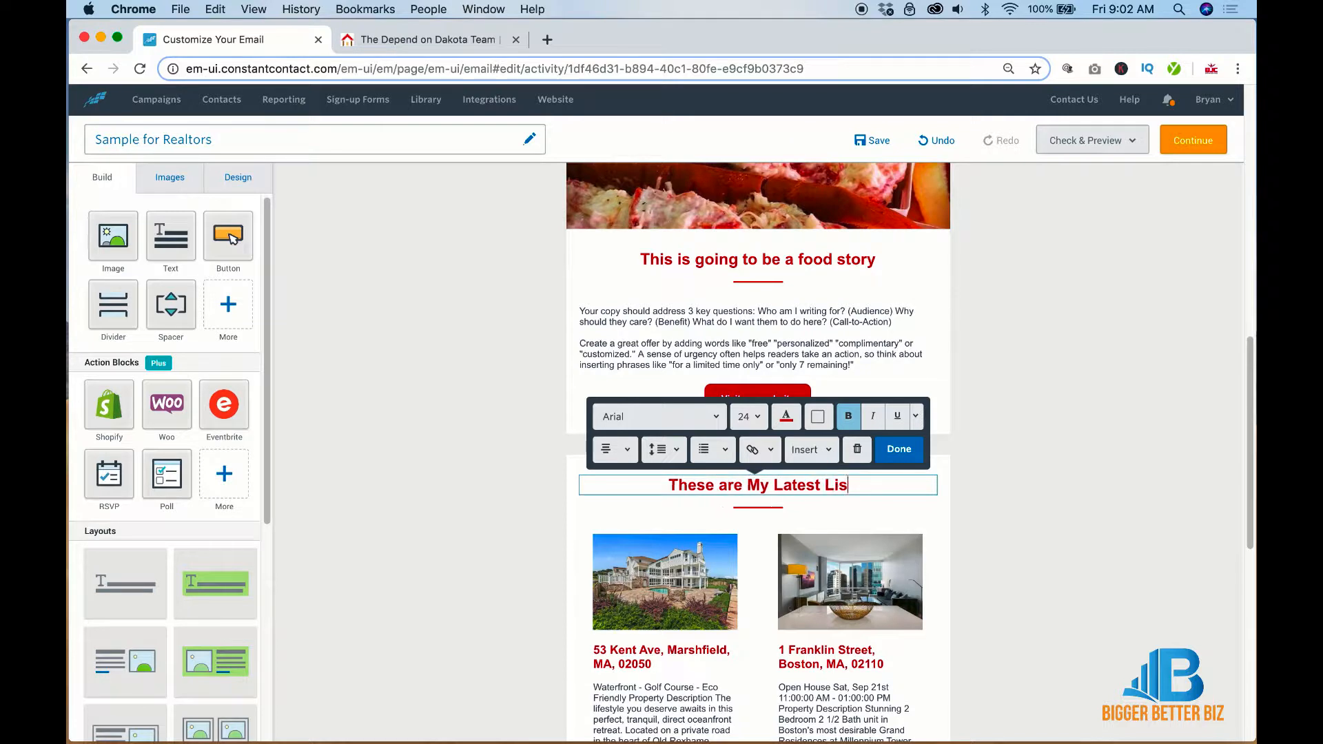
click(1005, 490)
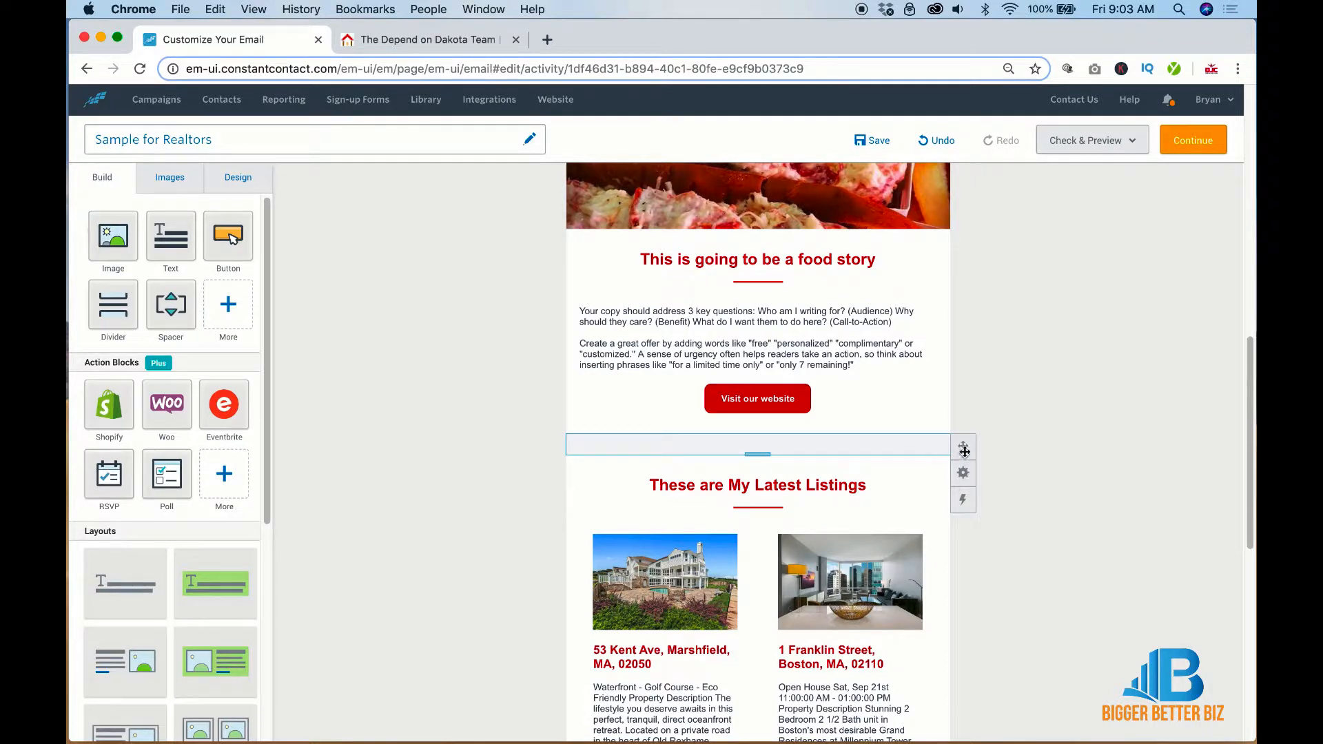
mouse_move(963, 473)
click(906, 474)
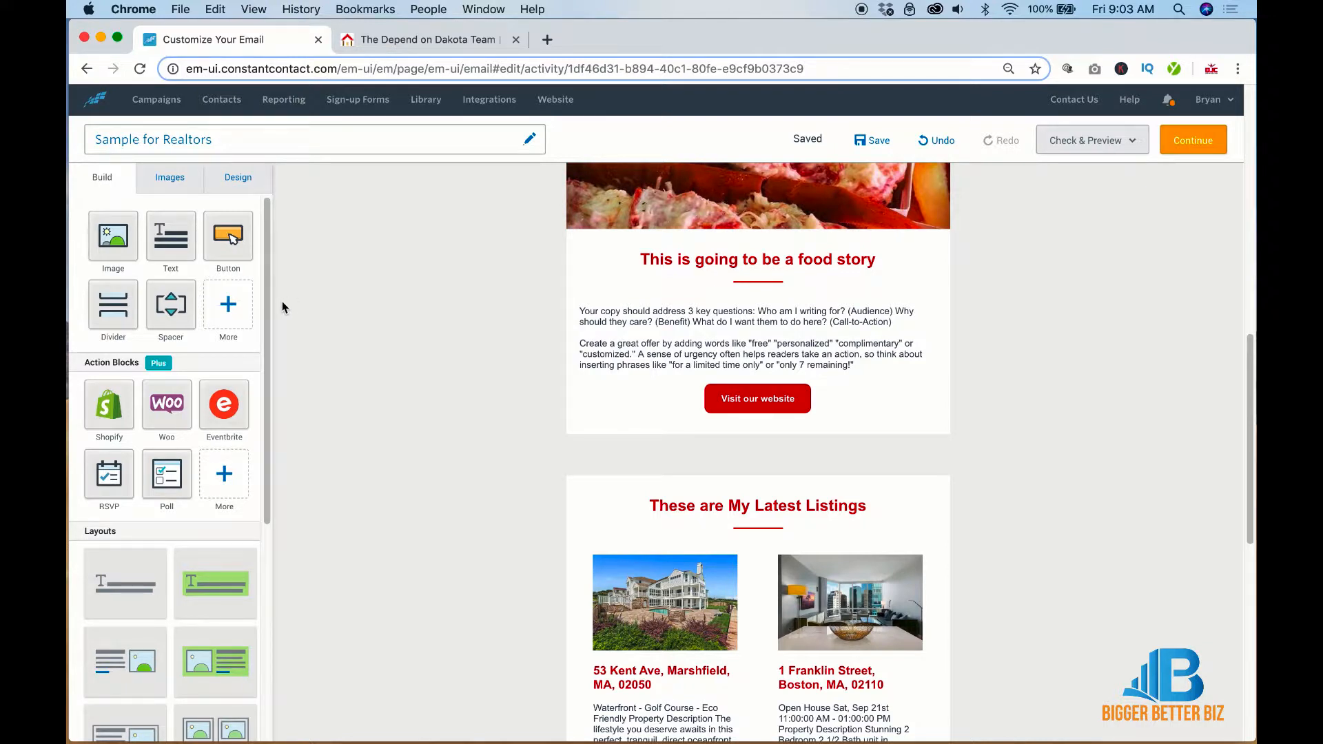
Insert the home-worth.jpg banner in a new image block with padding turned on
drag(127, 237, 756, 457)
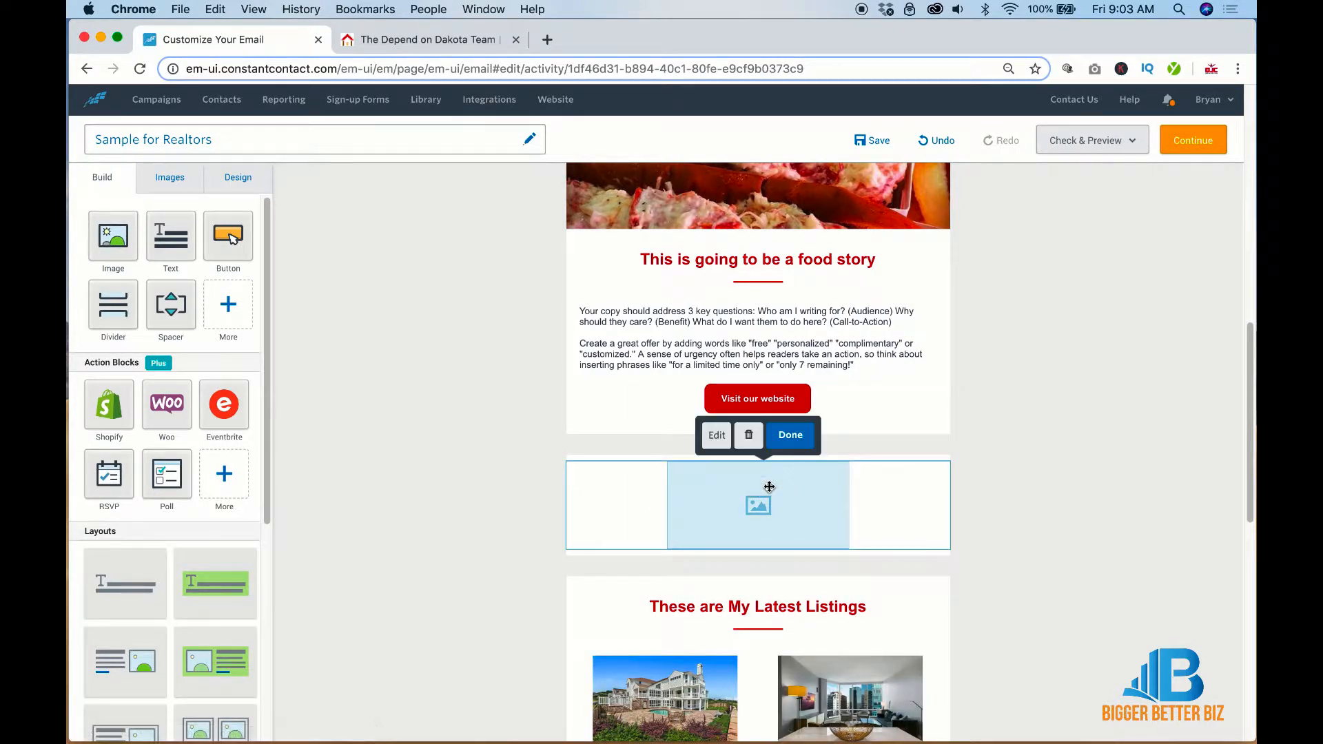
click(728, 453)
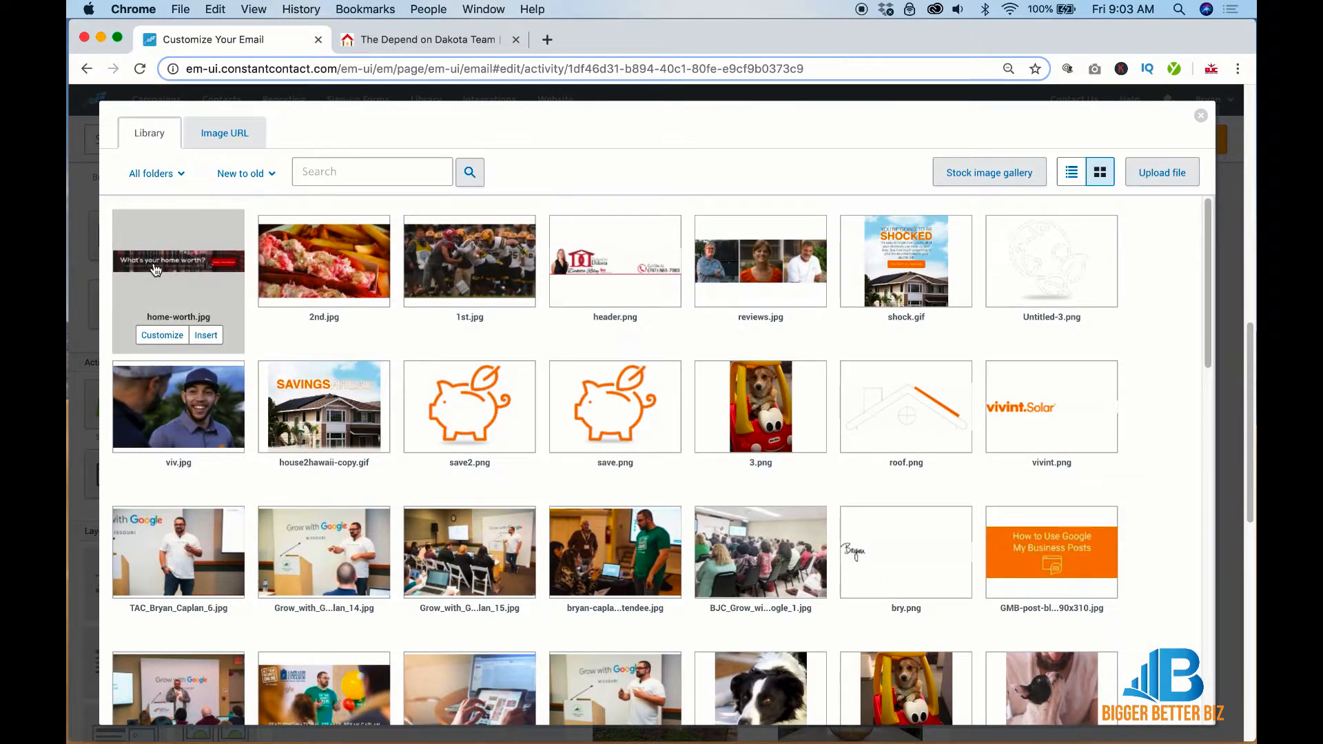
click(220, 283)
click(1179, 689)
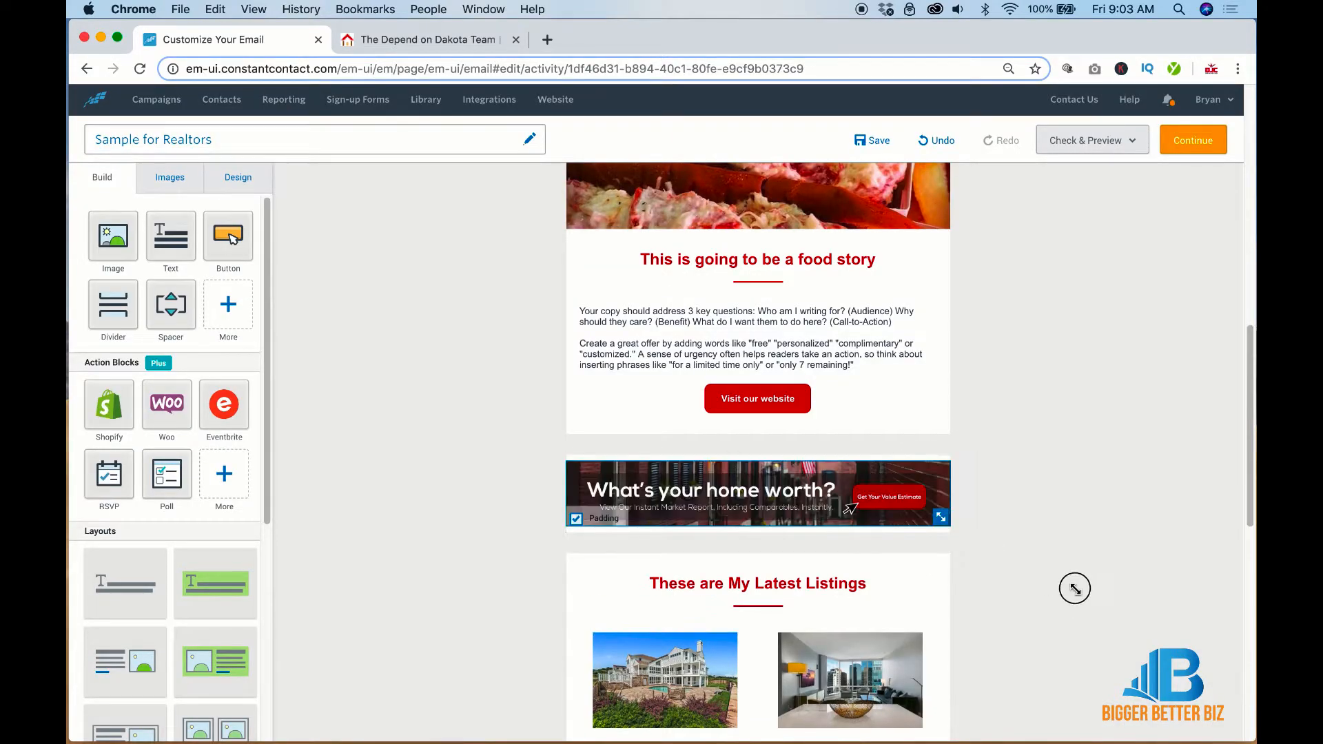
click(576, 519)
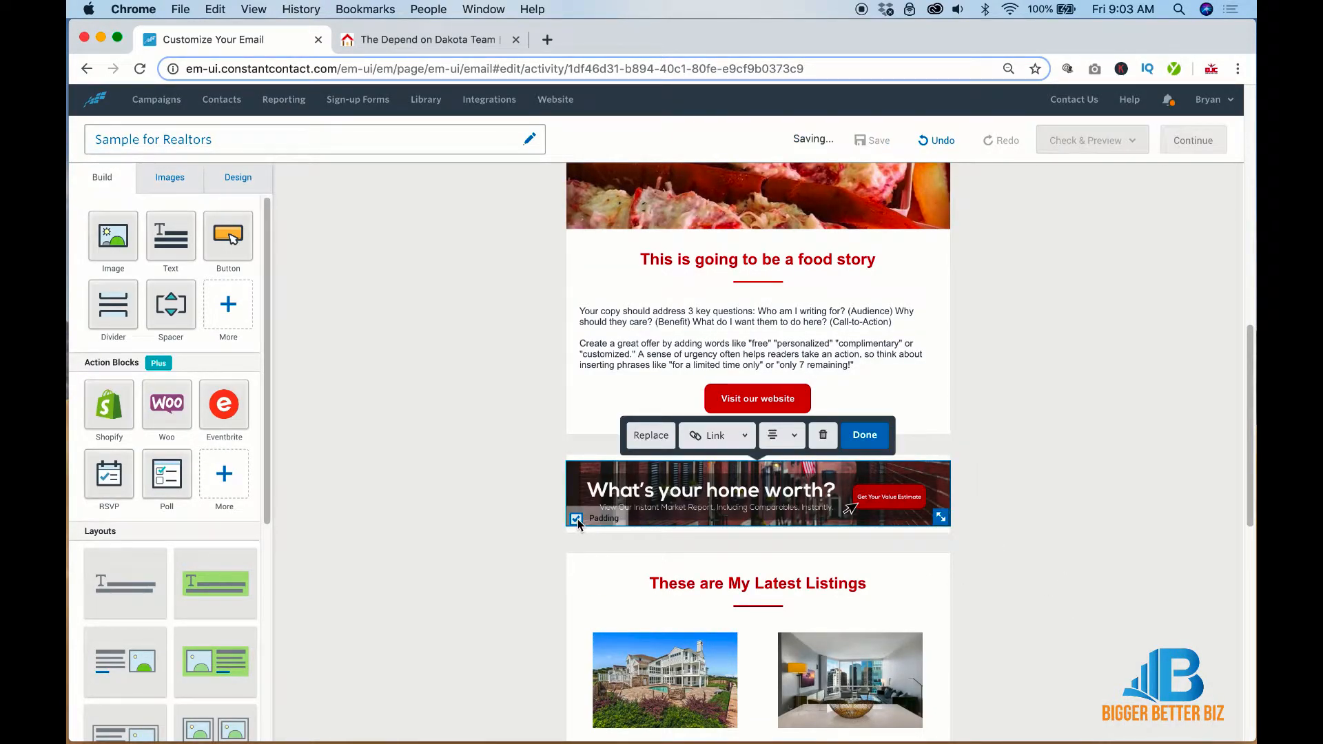
click(971, 491)
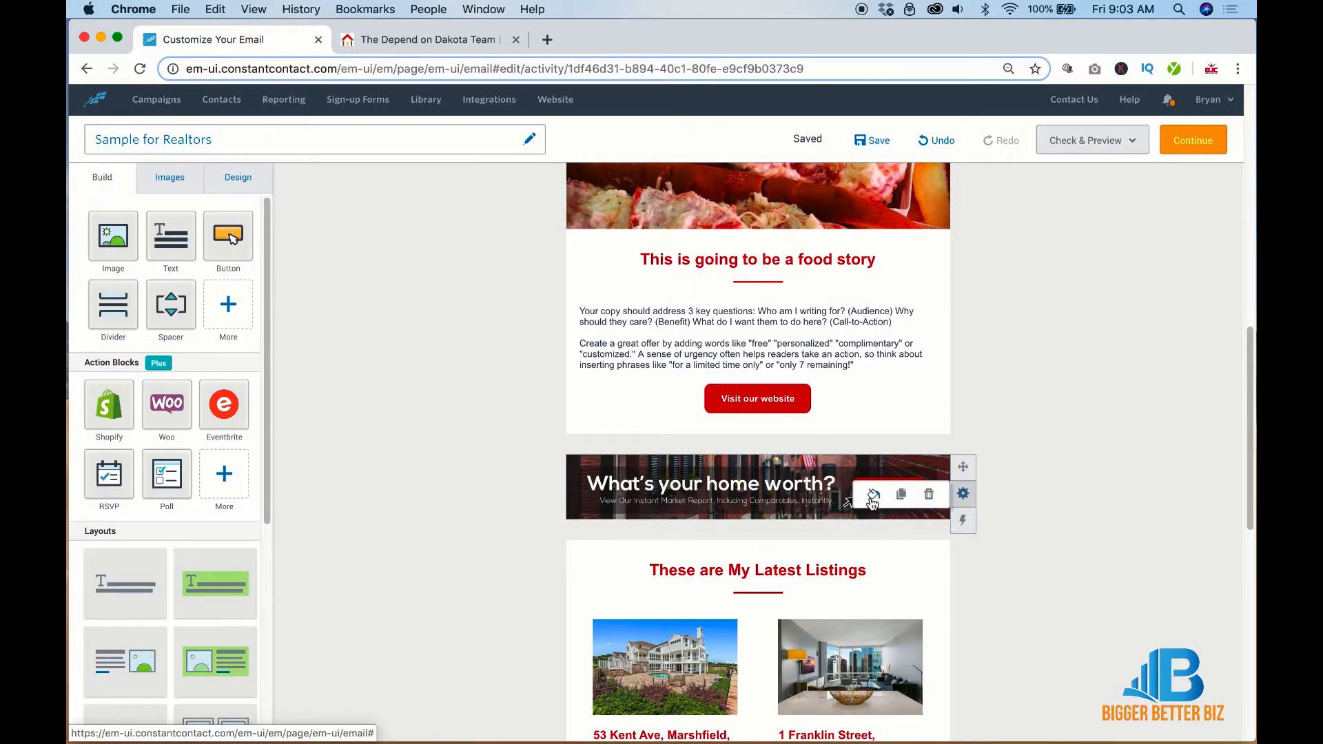
Give the banner block a background colour and leave it without a link
click(873, 498)
click(869, 592)
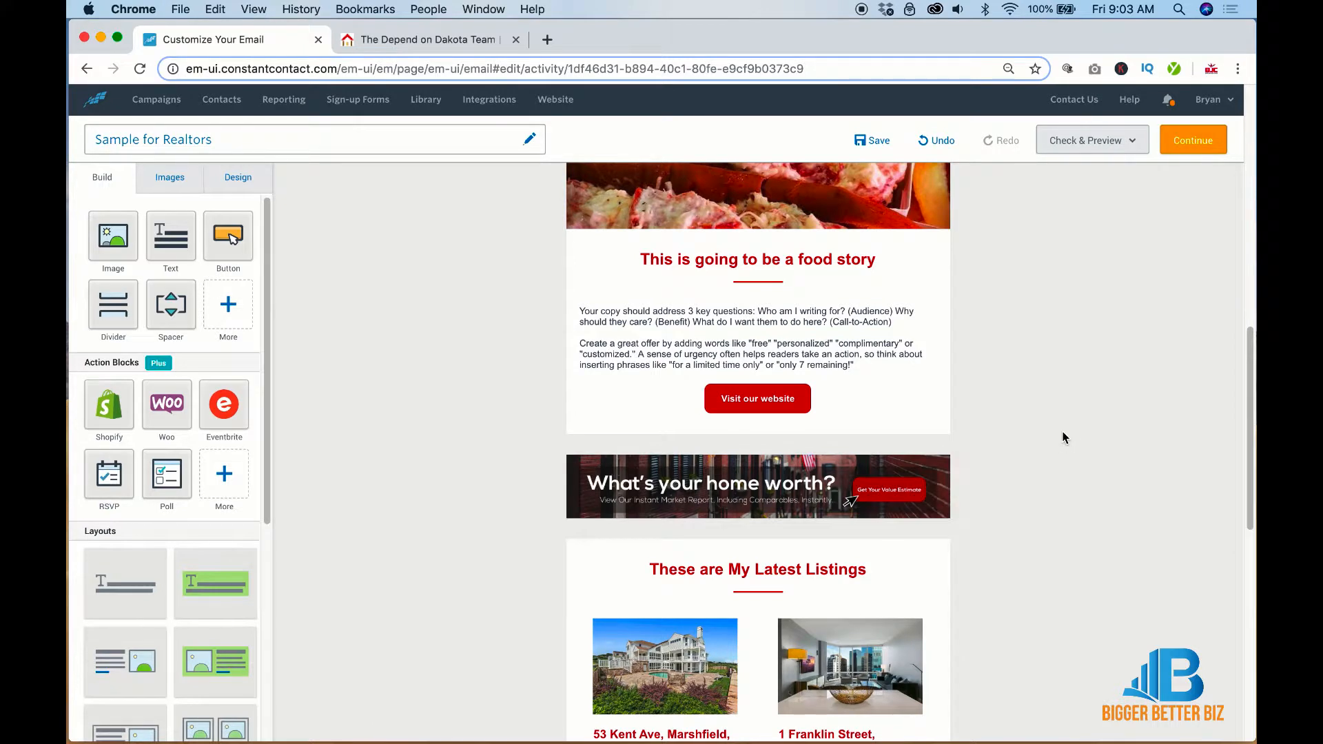
click(853, 477)
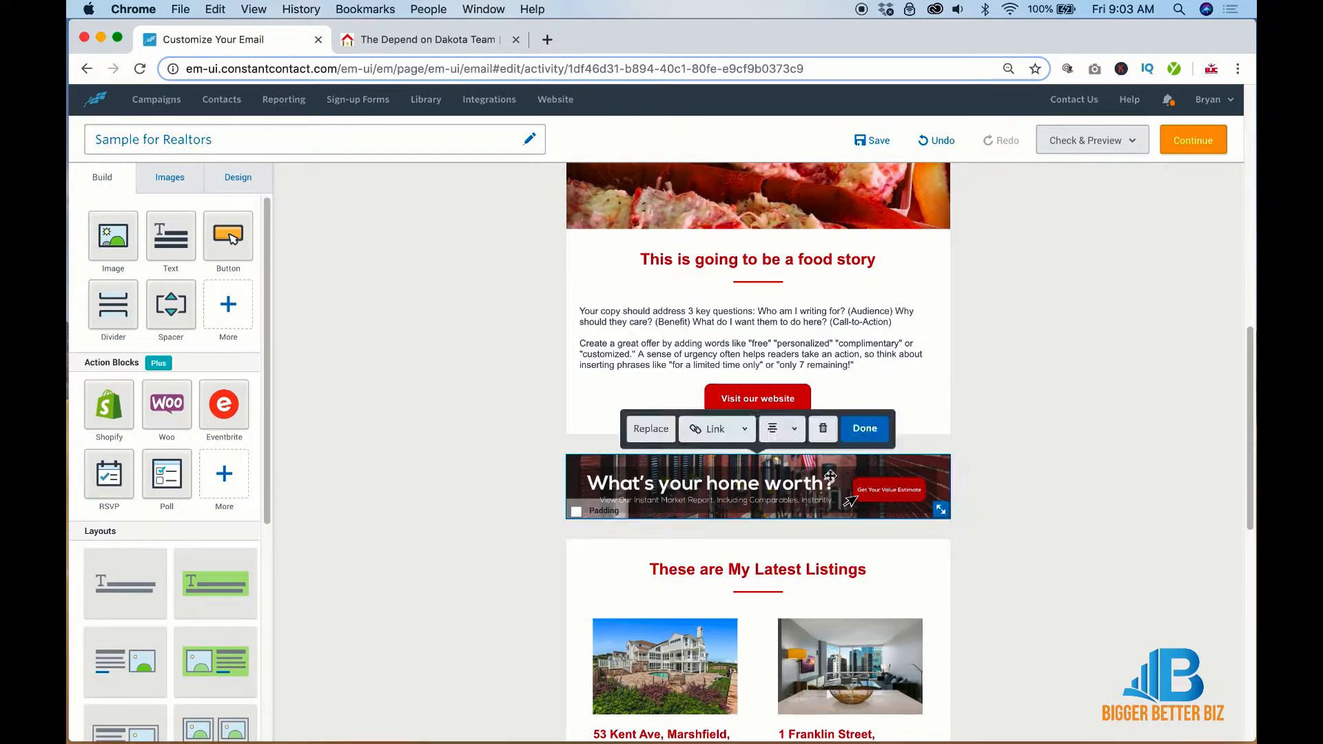
click(732, 433)
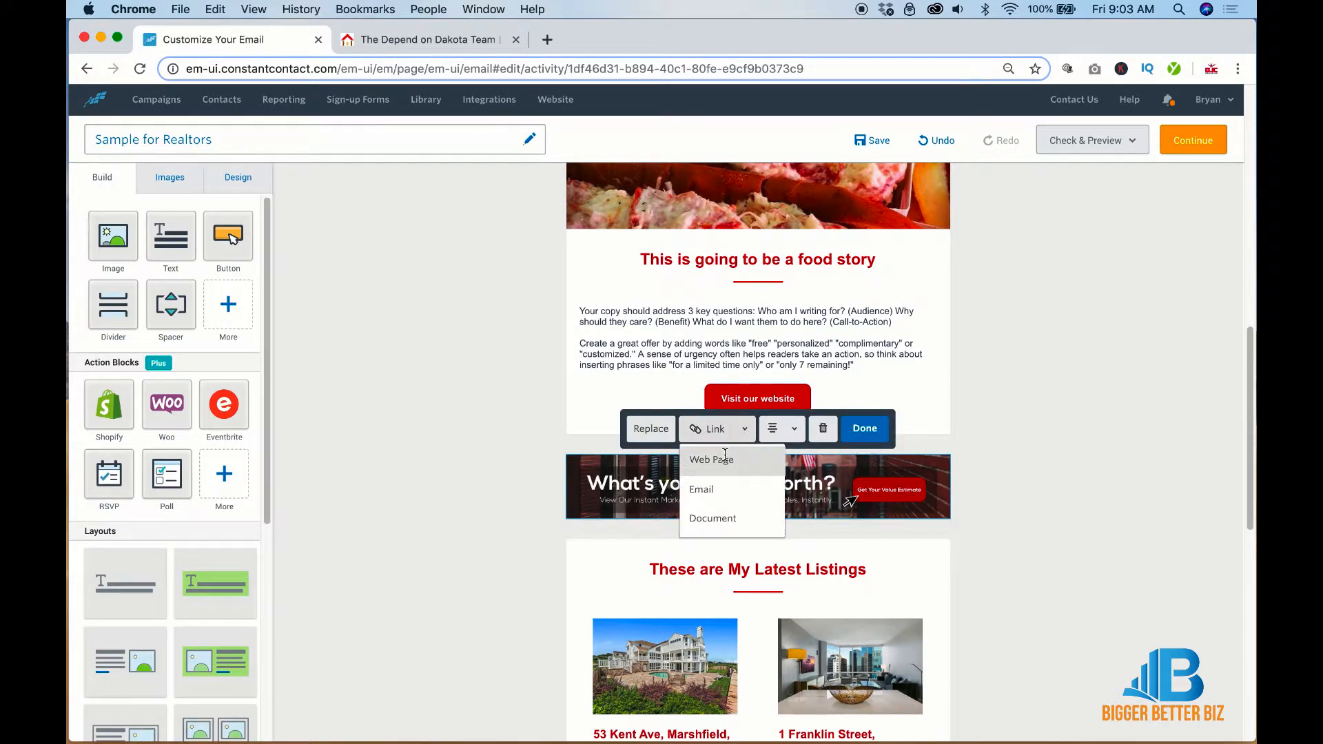
click(1015, 462)
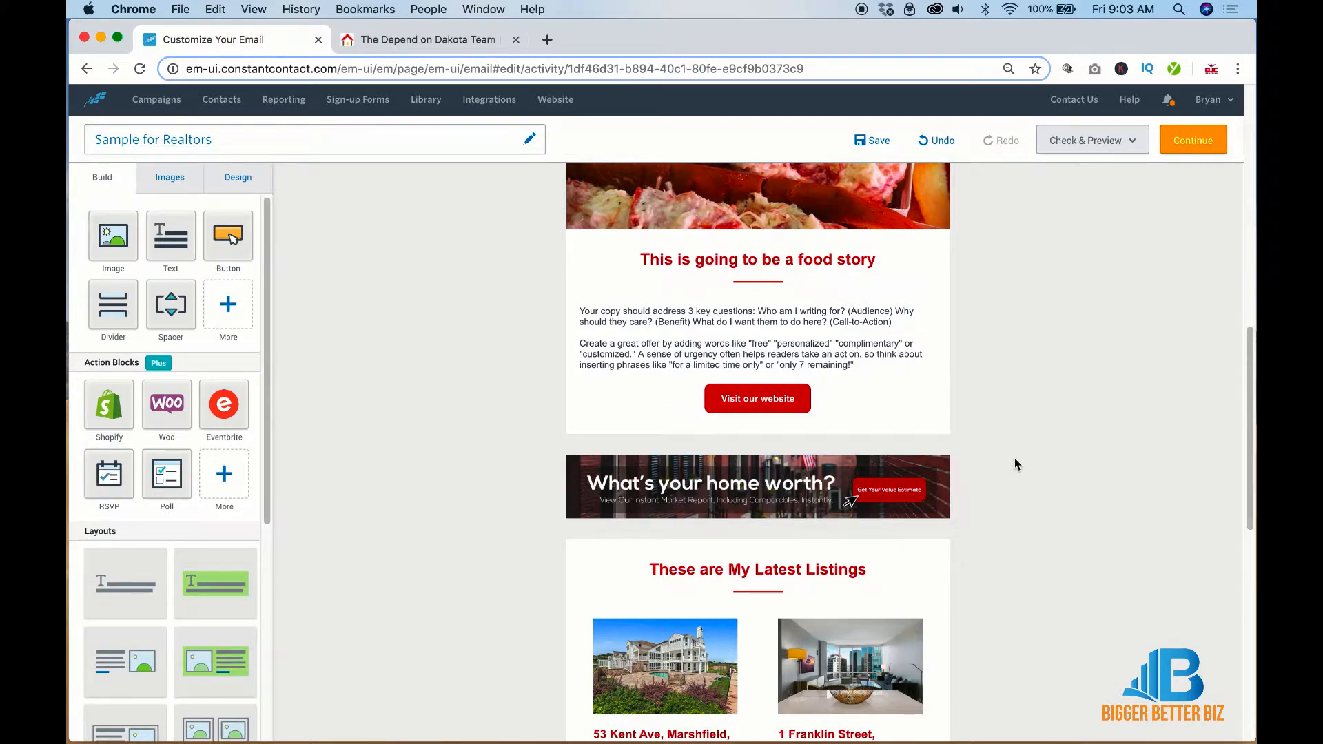
scroll(1014, 458, down, 3)
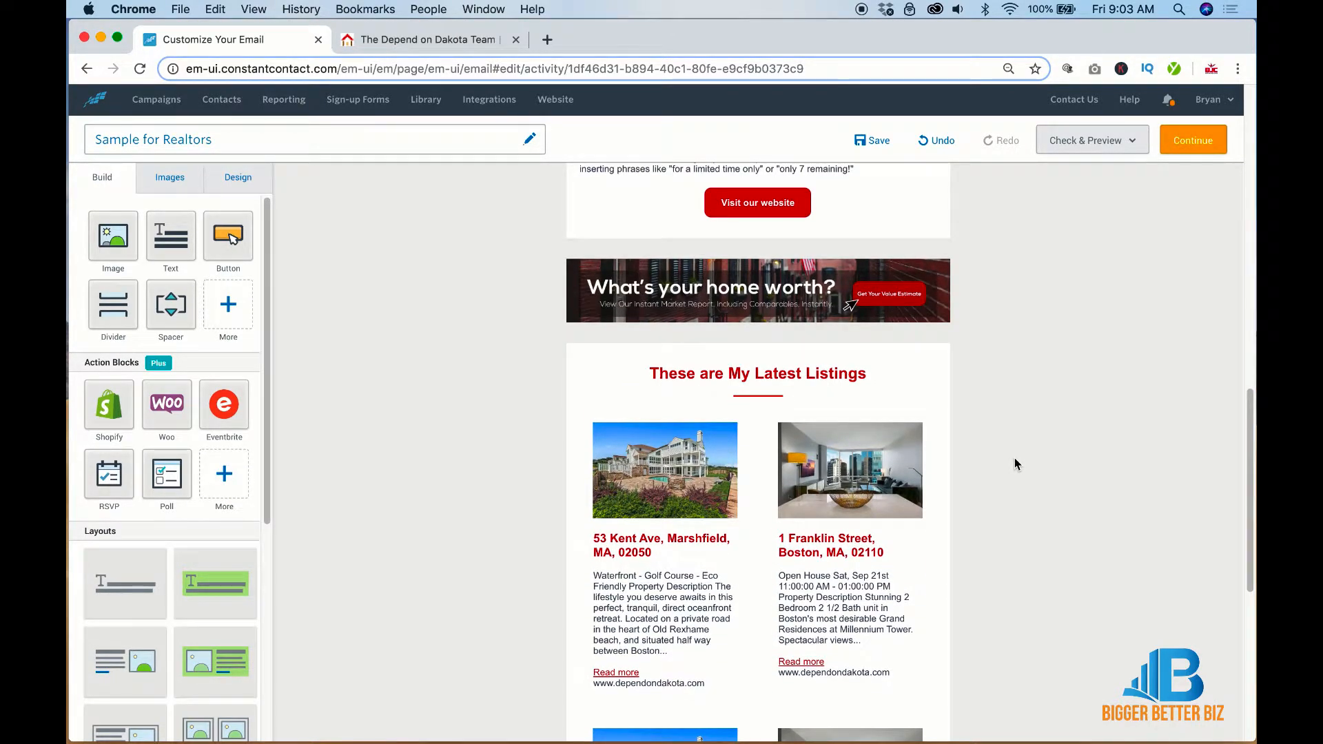
Duplicate the thin spacer and the 'These are My Latest Listings' heading, repositioning the heading copy
scroll(410, 376, up, 3)
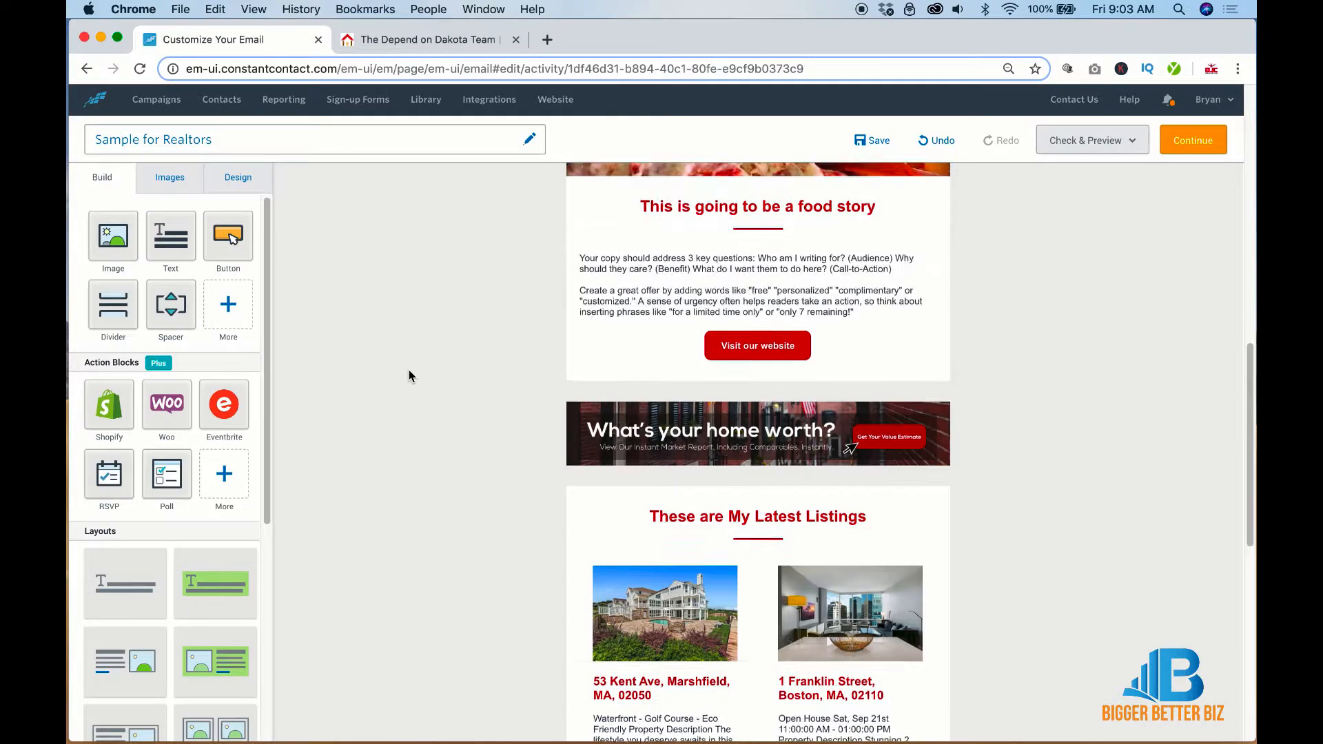
mouse_move(916, 581)
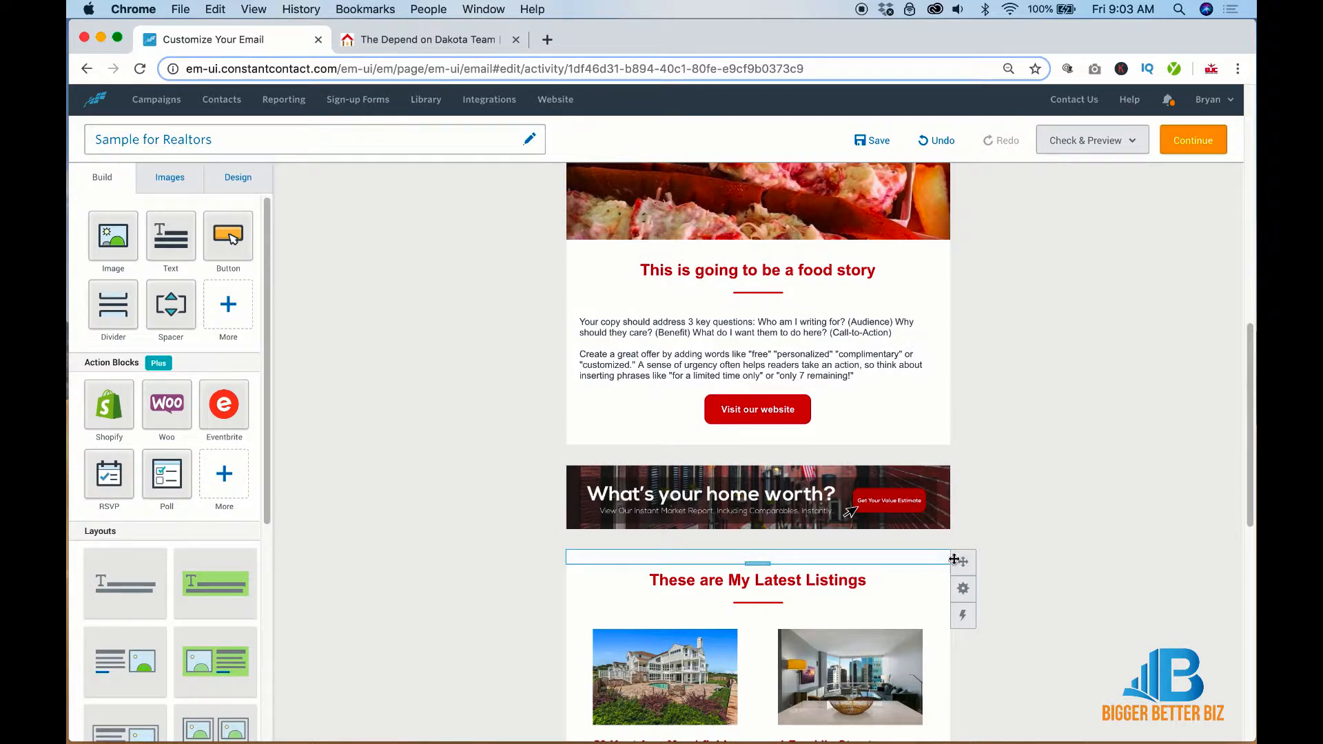
mouse_move(963, 588)
click(900, 589)
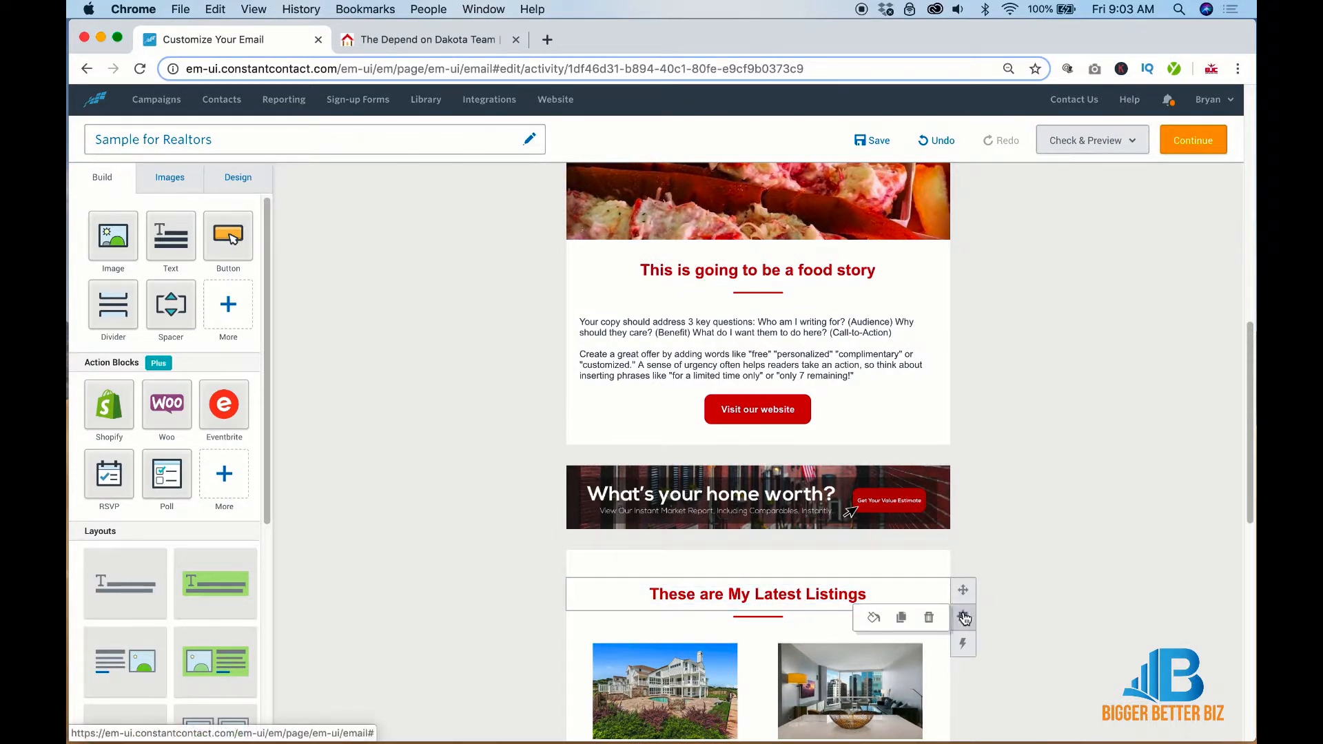
click(902, 618)
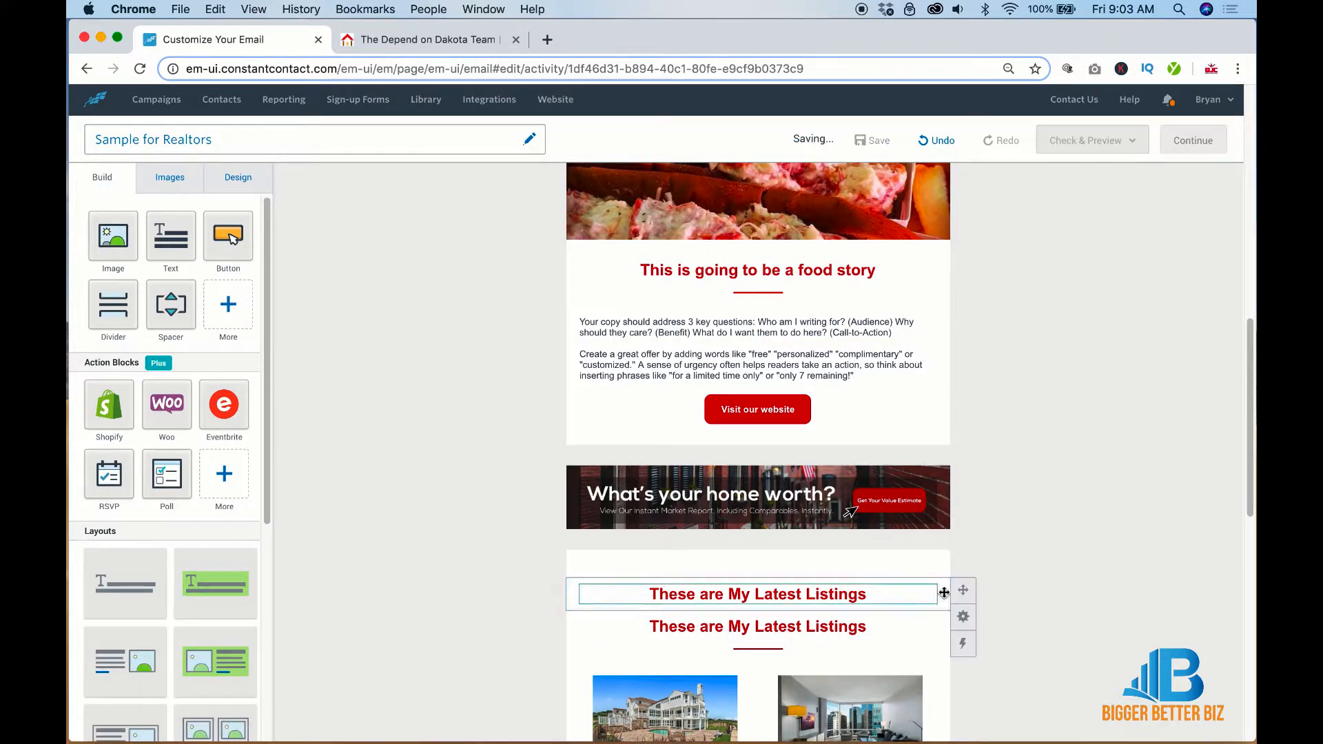
drag(958, 587, 963, 569)
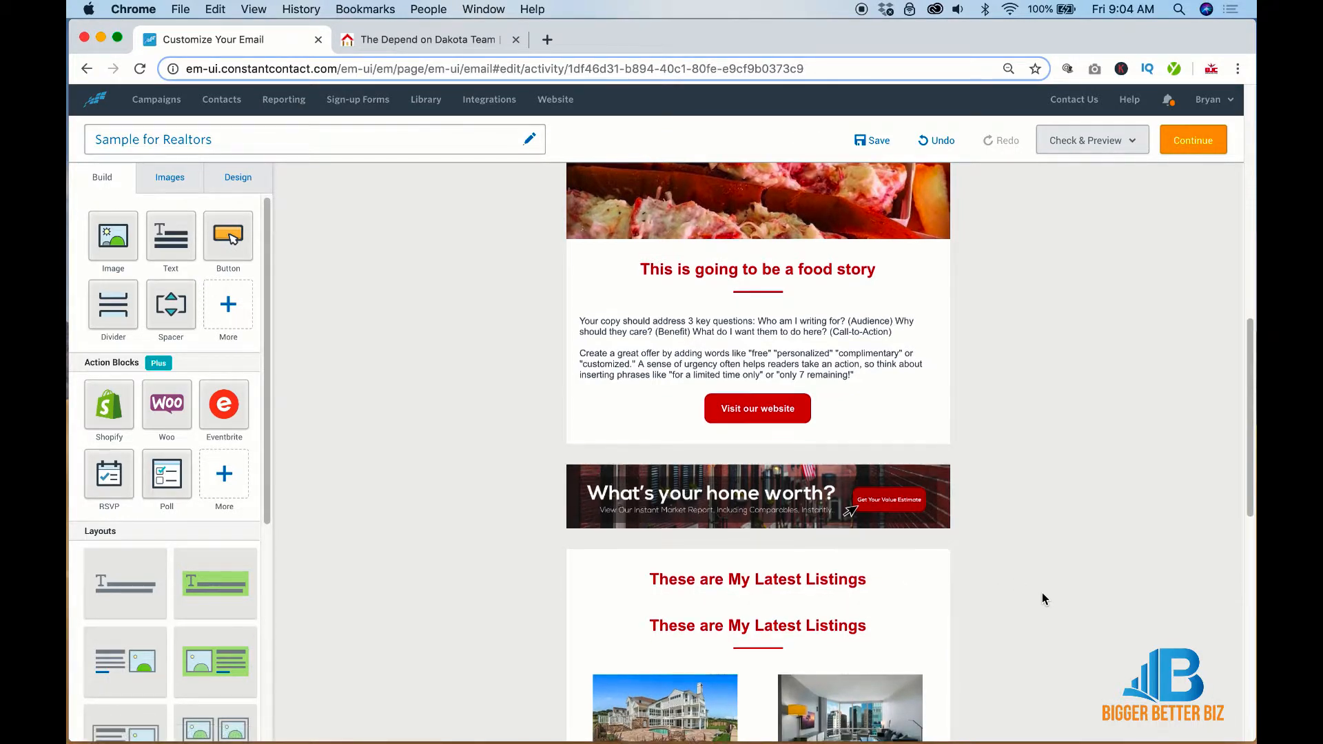
Place a divider copy between the listings headings and move a heading copy above the listings
scroll(1042, 593, down, 2)
mouse_move(963, 604)
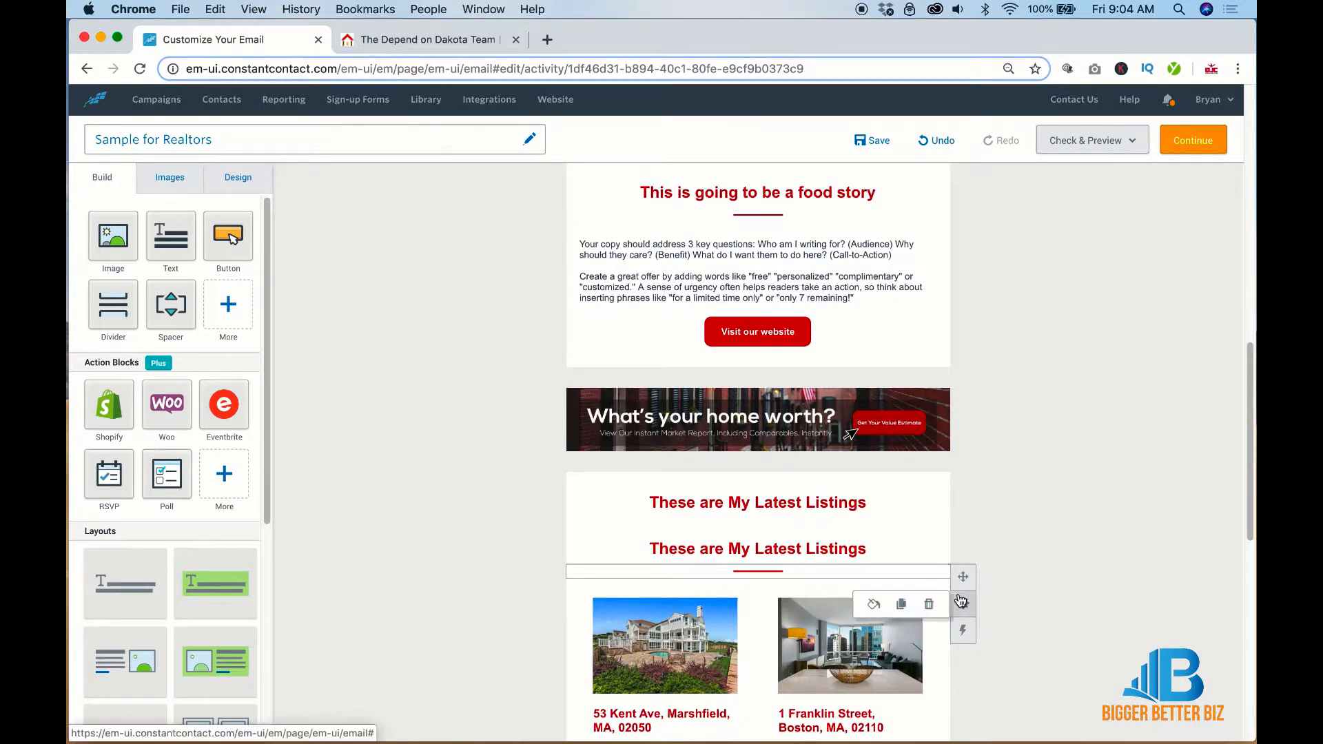
click(901, 603)
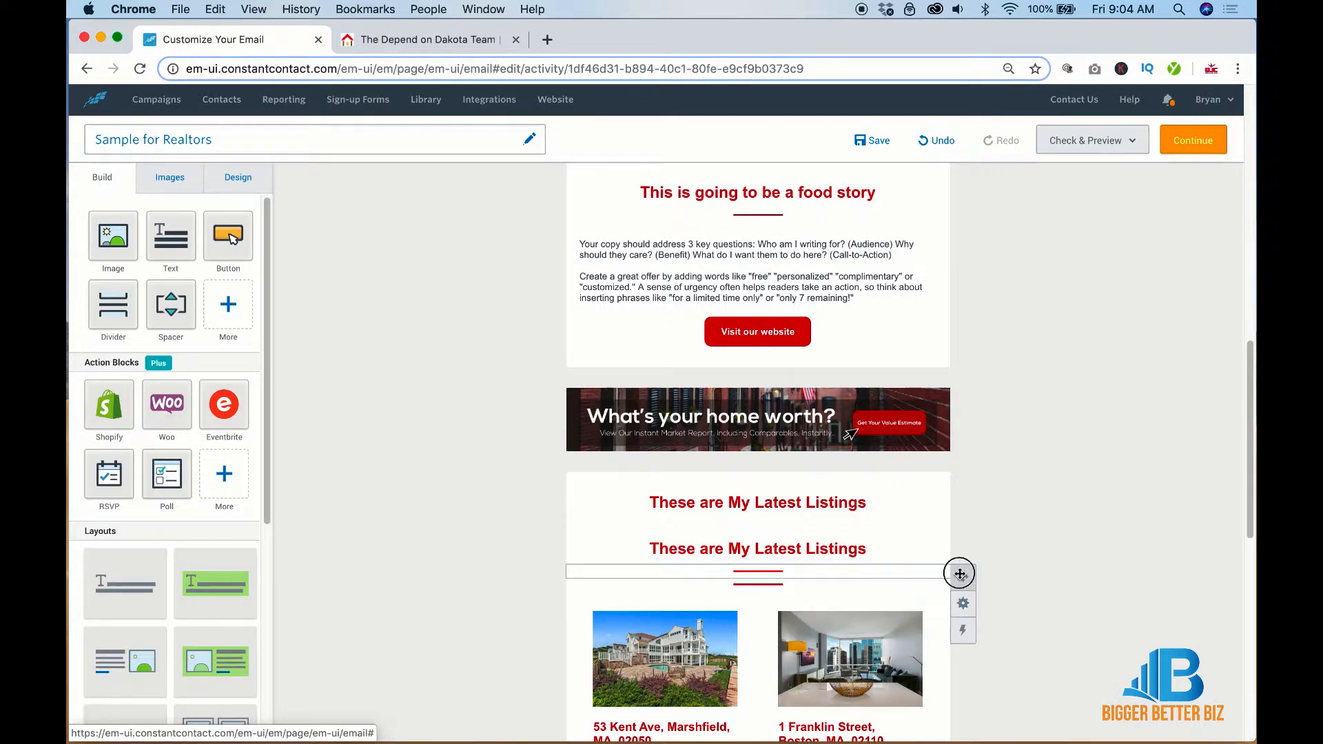
drag(960, 574, 944, 523)
scroll(1020, 532, down, 2)
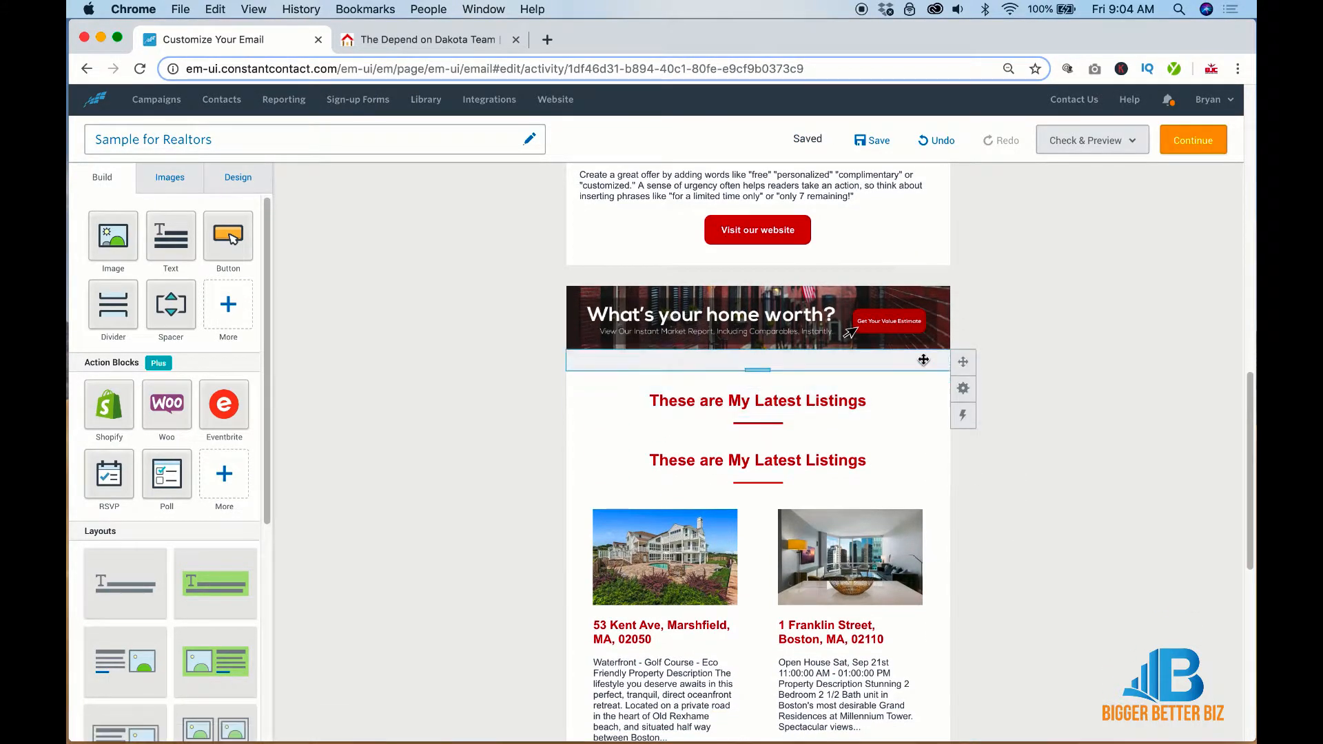
mouse_move(963, 388)
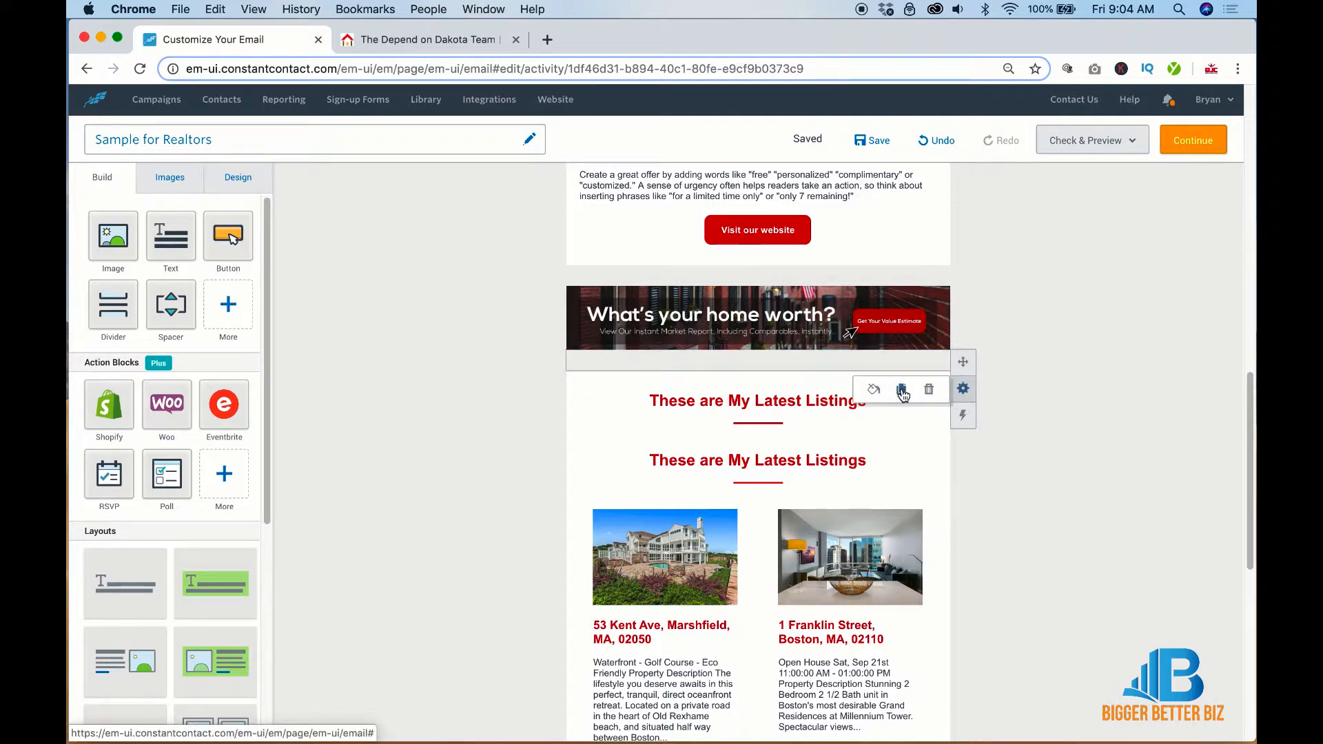
click(902, 390)
drag(963, 362, 951, 455)
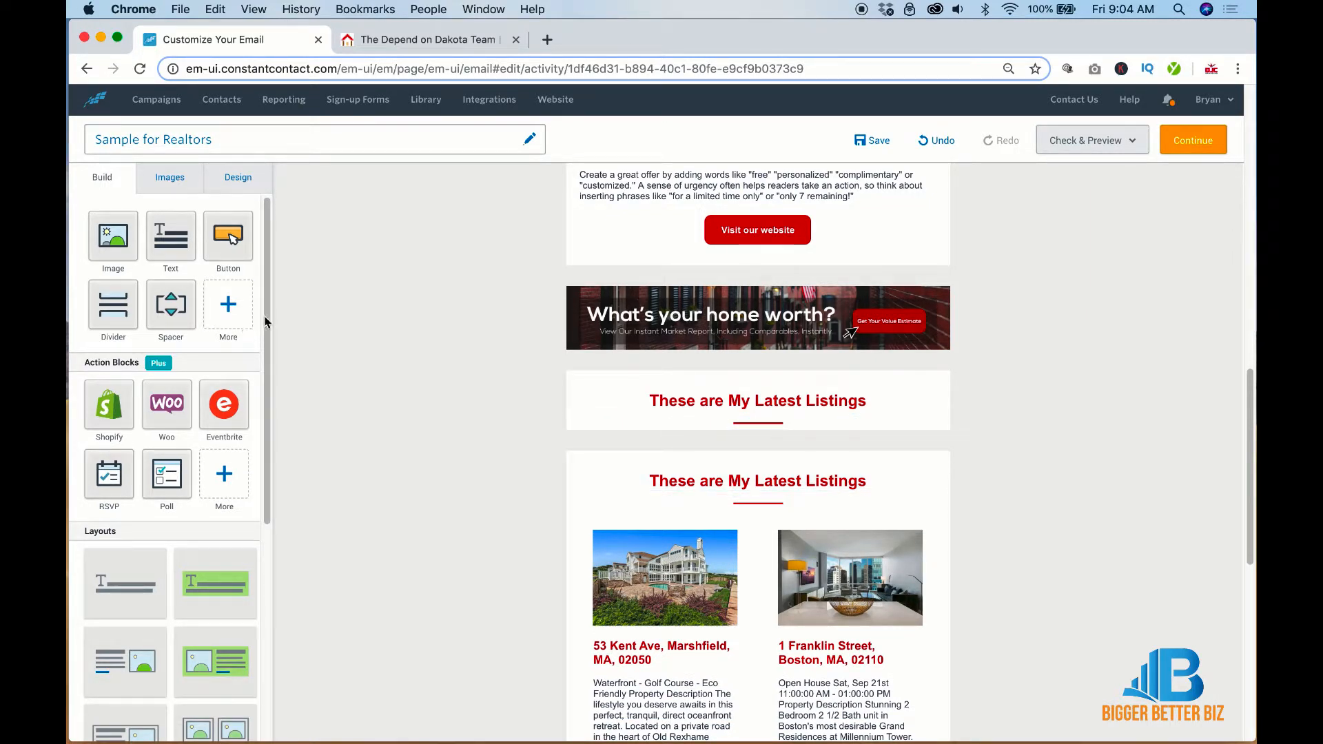
Insert a two-column image+text layout under 'These are My Latest Listings', remove both images, and move the spacer below
drag(265, 322, 264, 542)
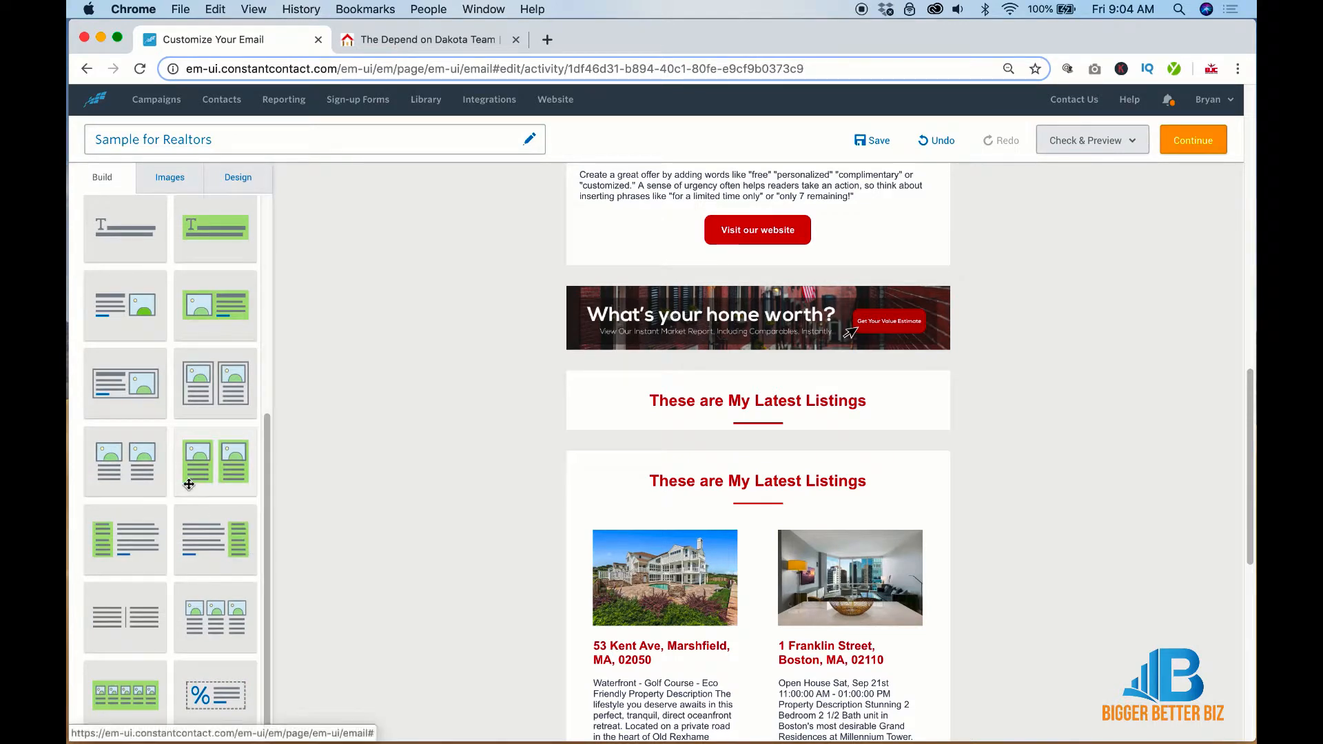
drag(122, 463, 745, 441)
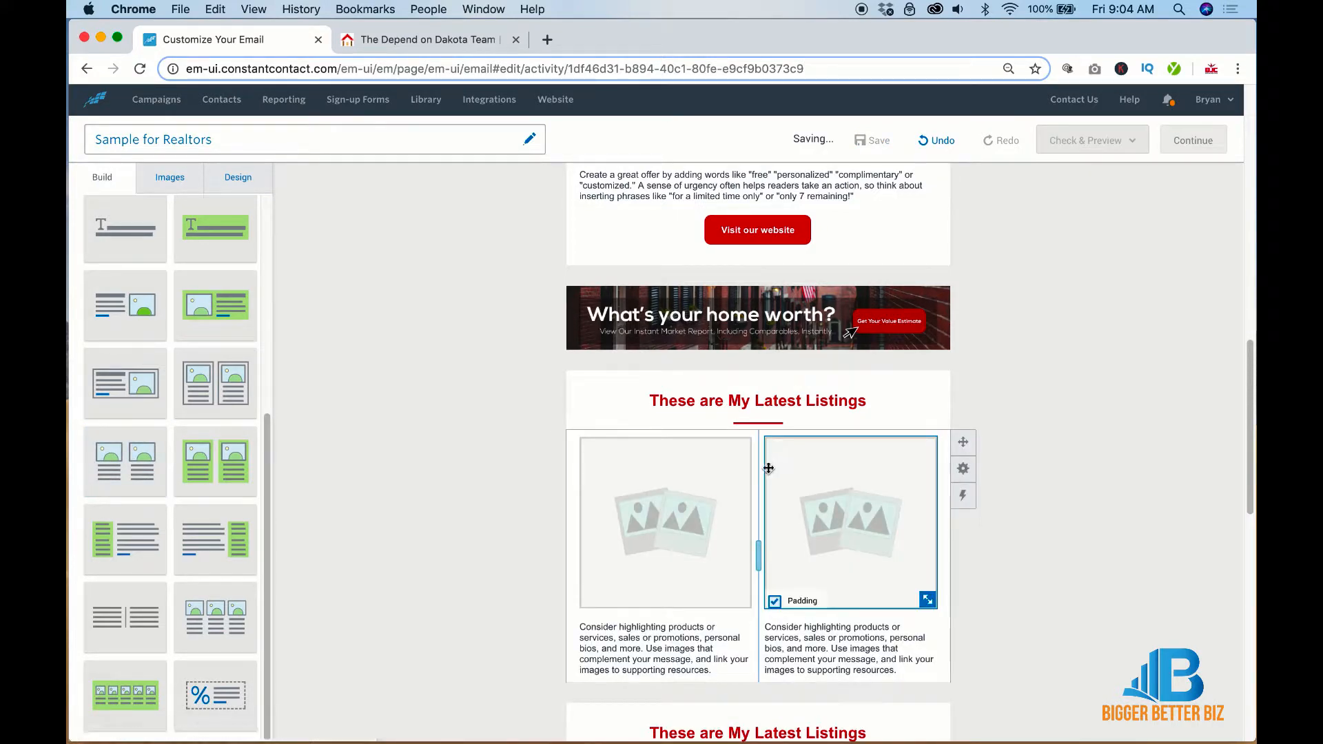
click(697, 487)
click(732, 328)
click(835, 478)
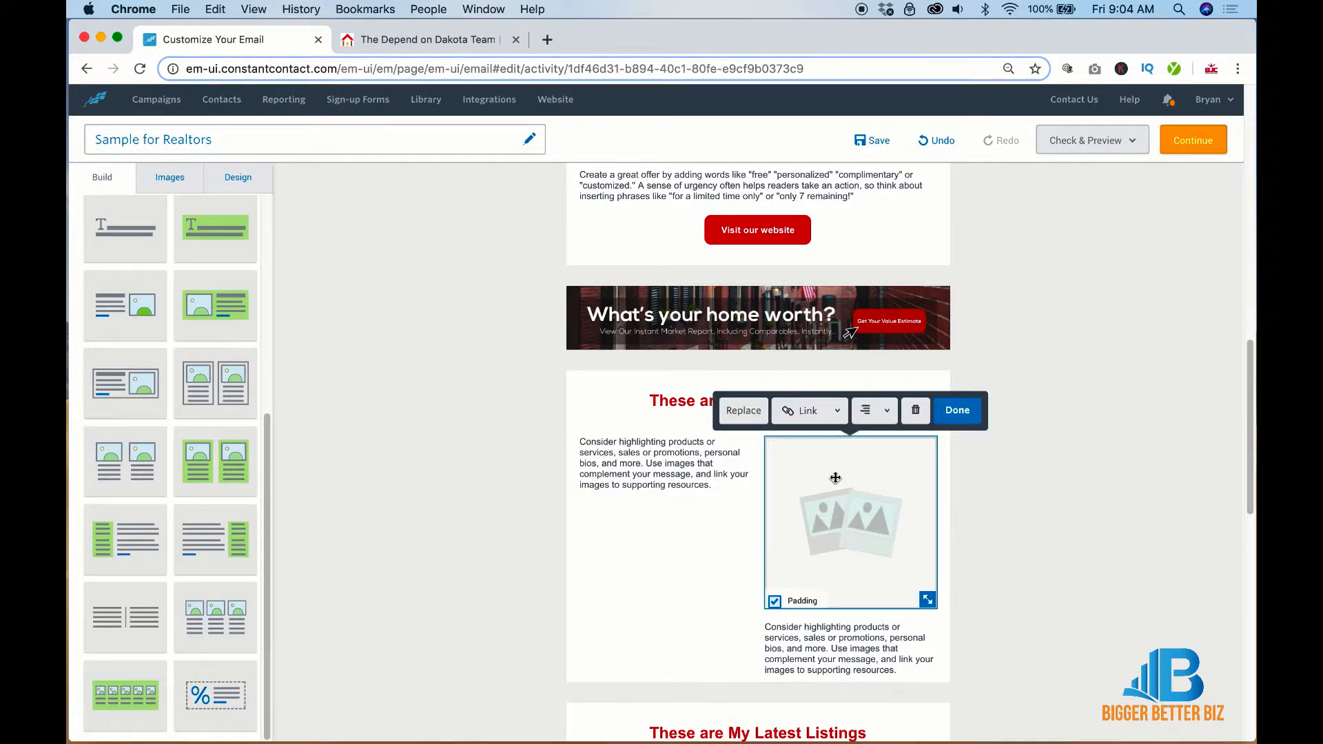
click(915, 408)
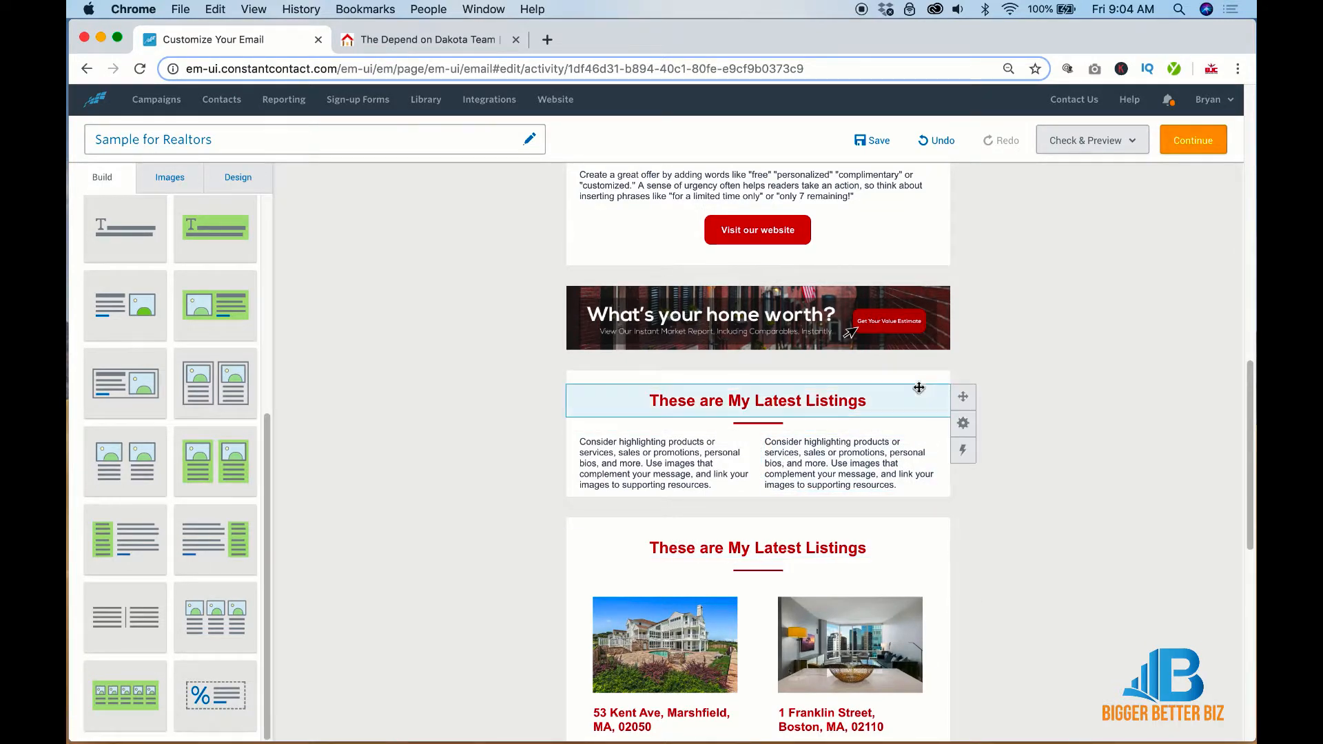
click(964, 410)
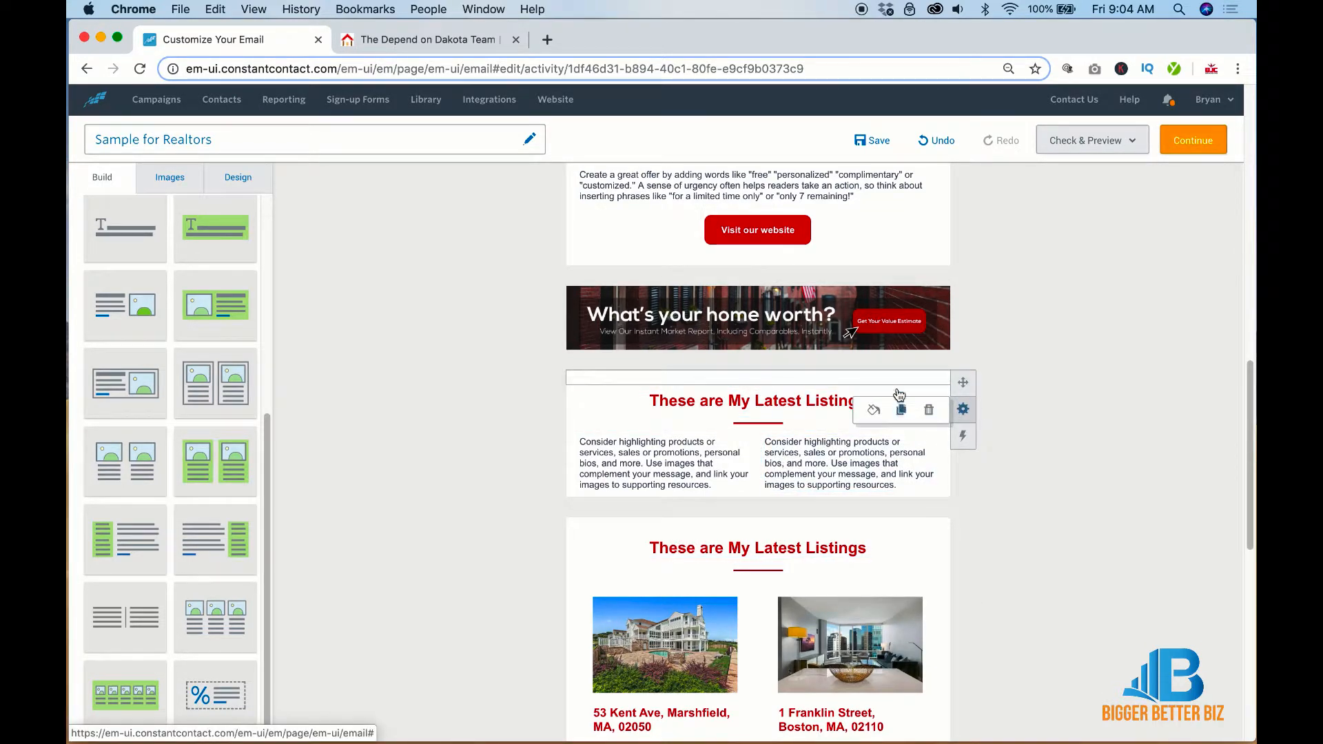
drag(965, 380, 963, 494)
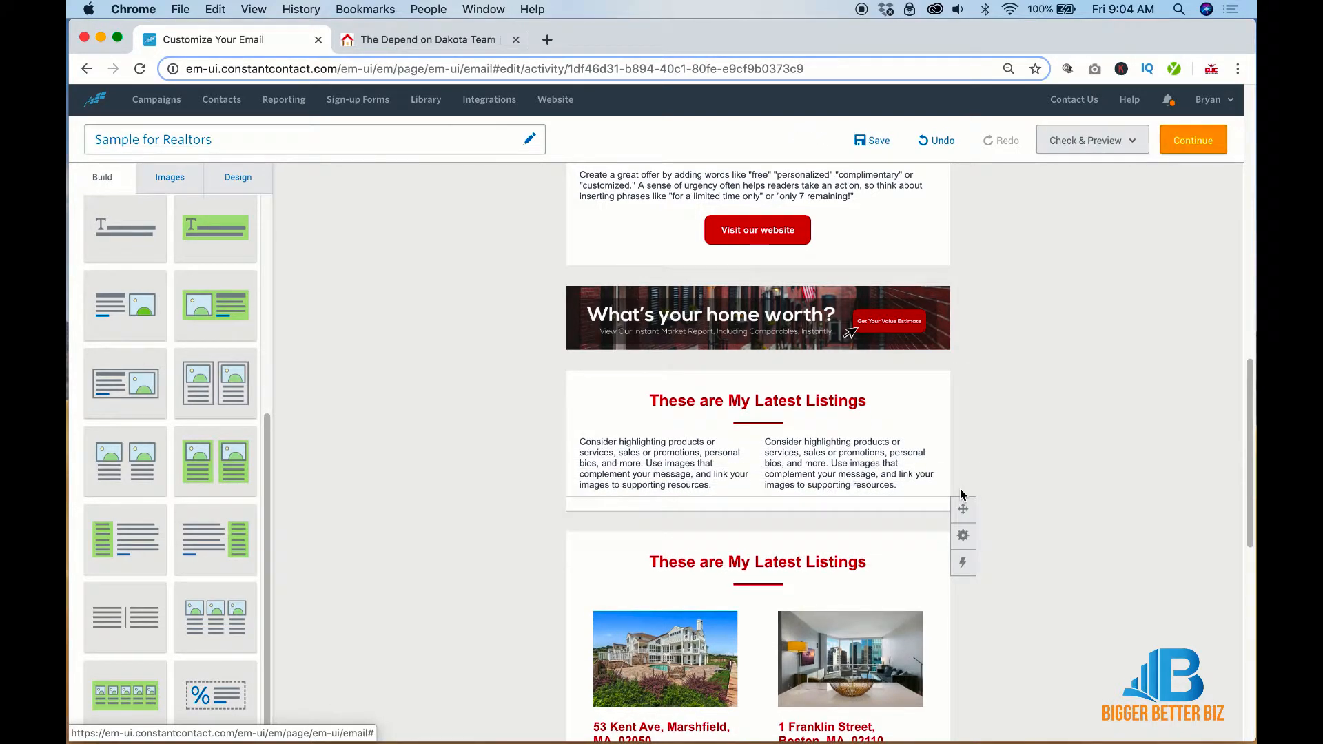
Replace the left column's text with 'Event Name | Sept 20, 2020' and bold 'Event Name'
click(653, 456)
triple_click(653, 456)
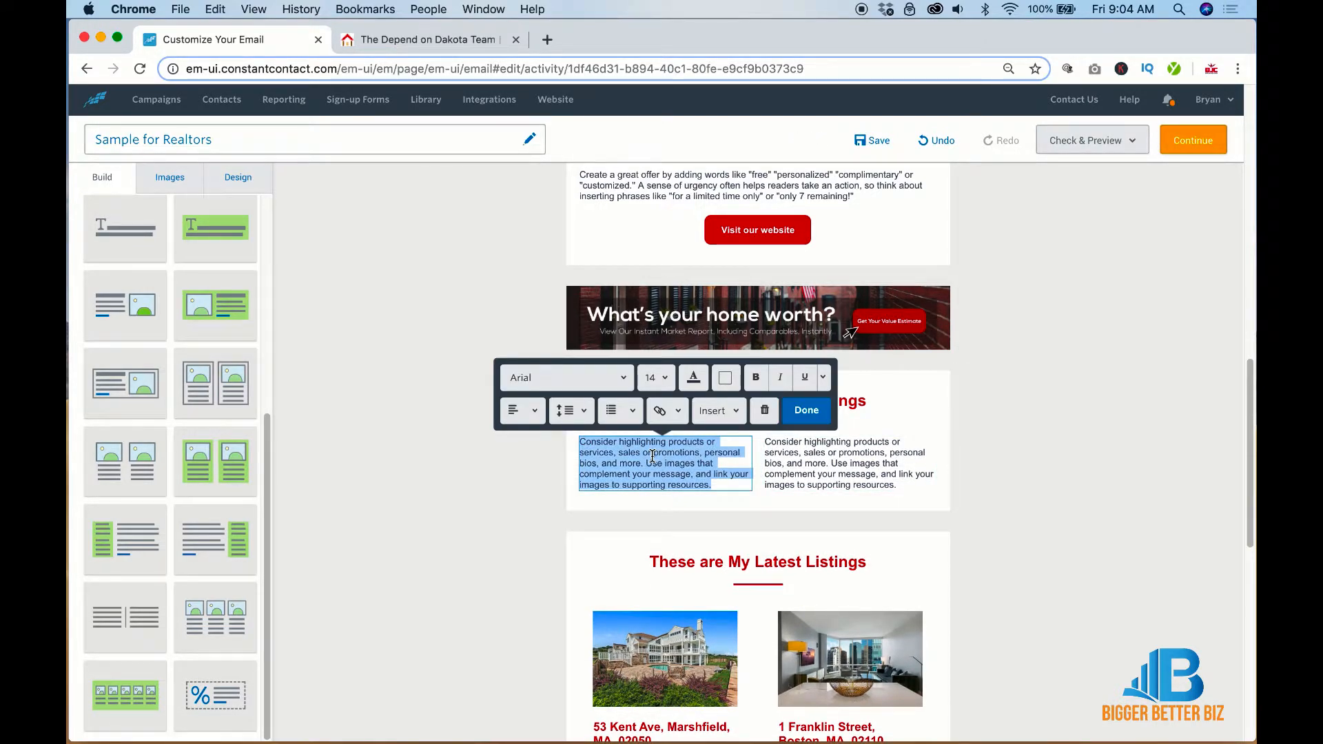
text(Event Name)
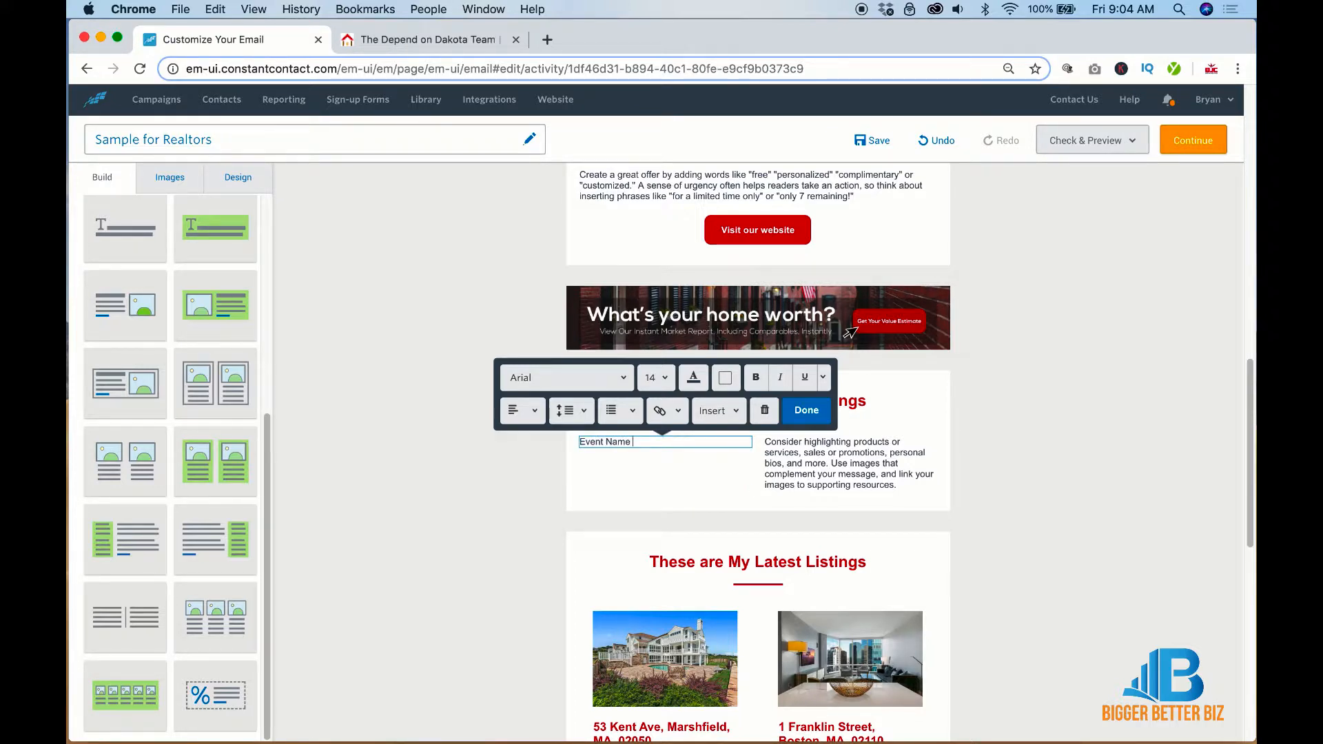
text( |)
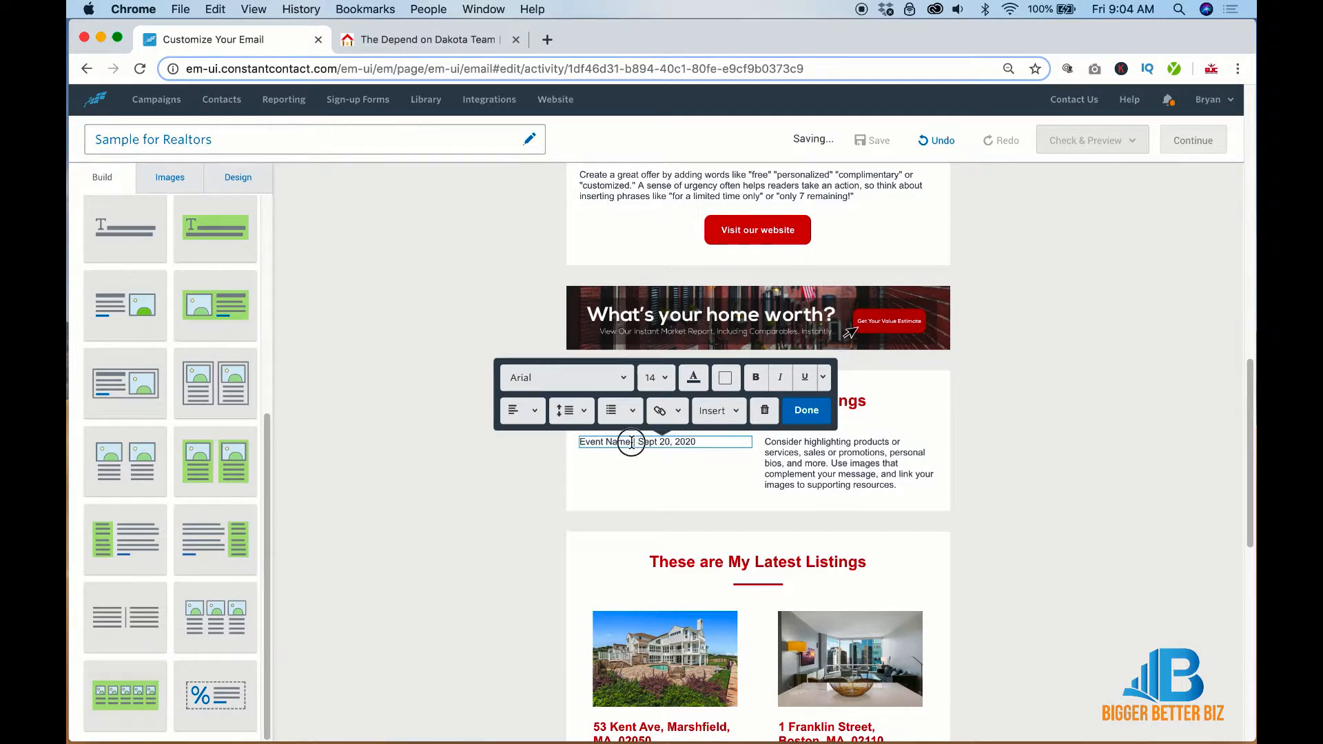
drag(632, 441, 579, 442)
click(714, 443)
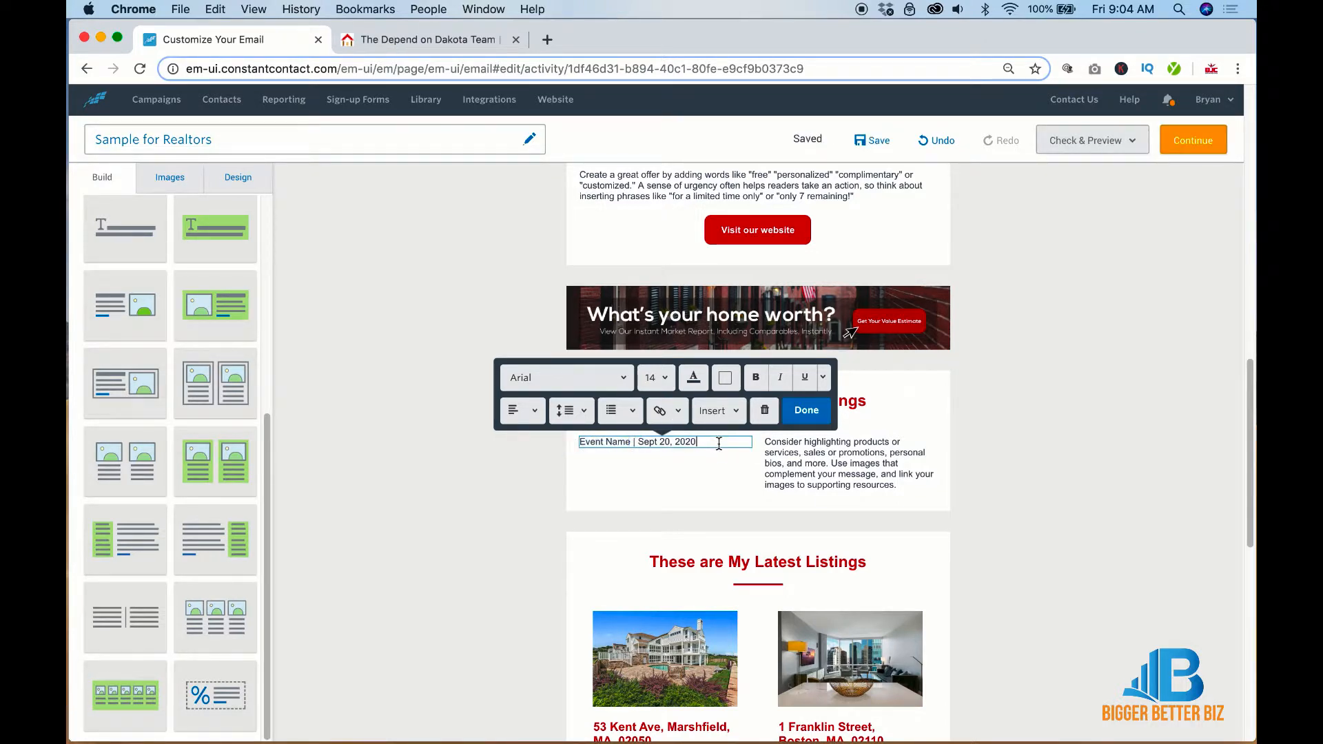
key(super+a)
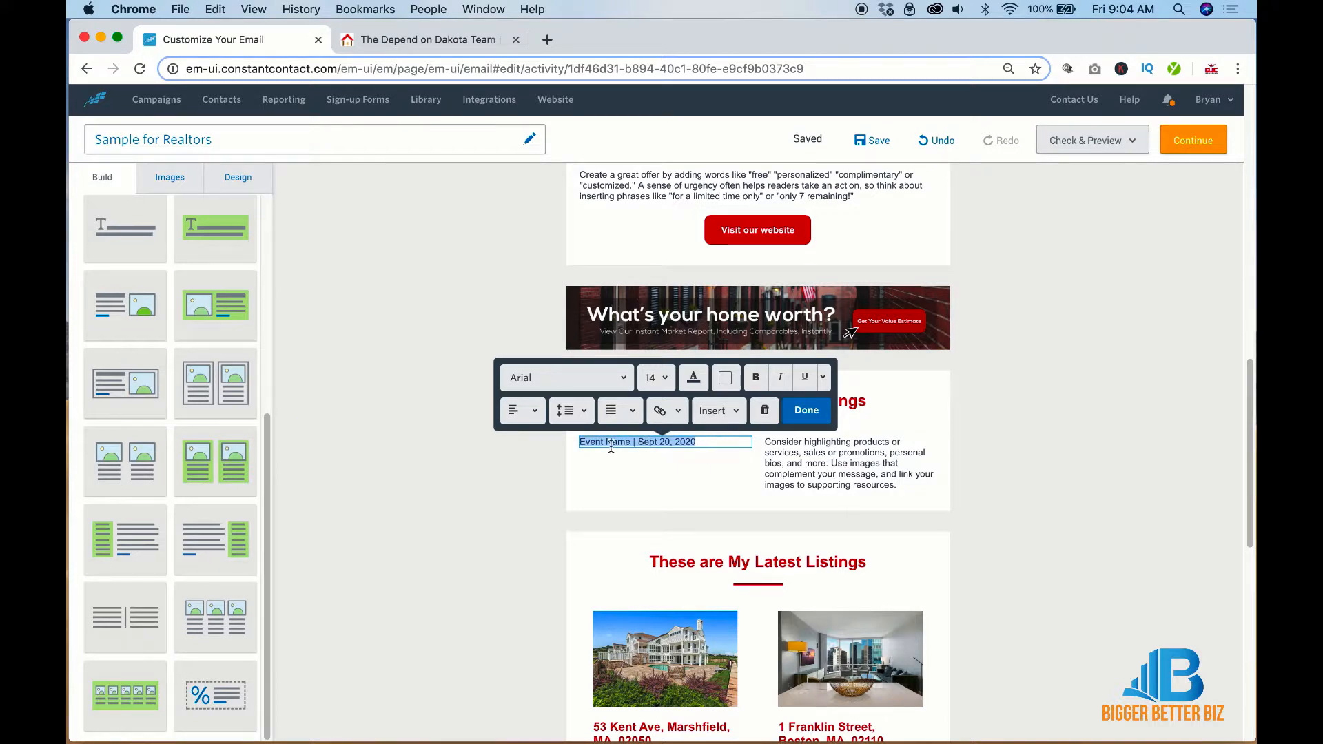
click(610, 441)
drag(632, 442, 579, 442)
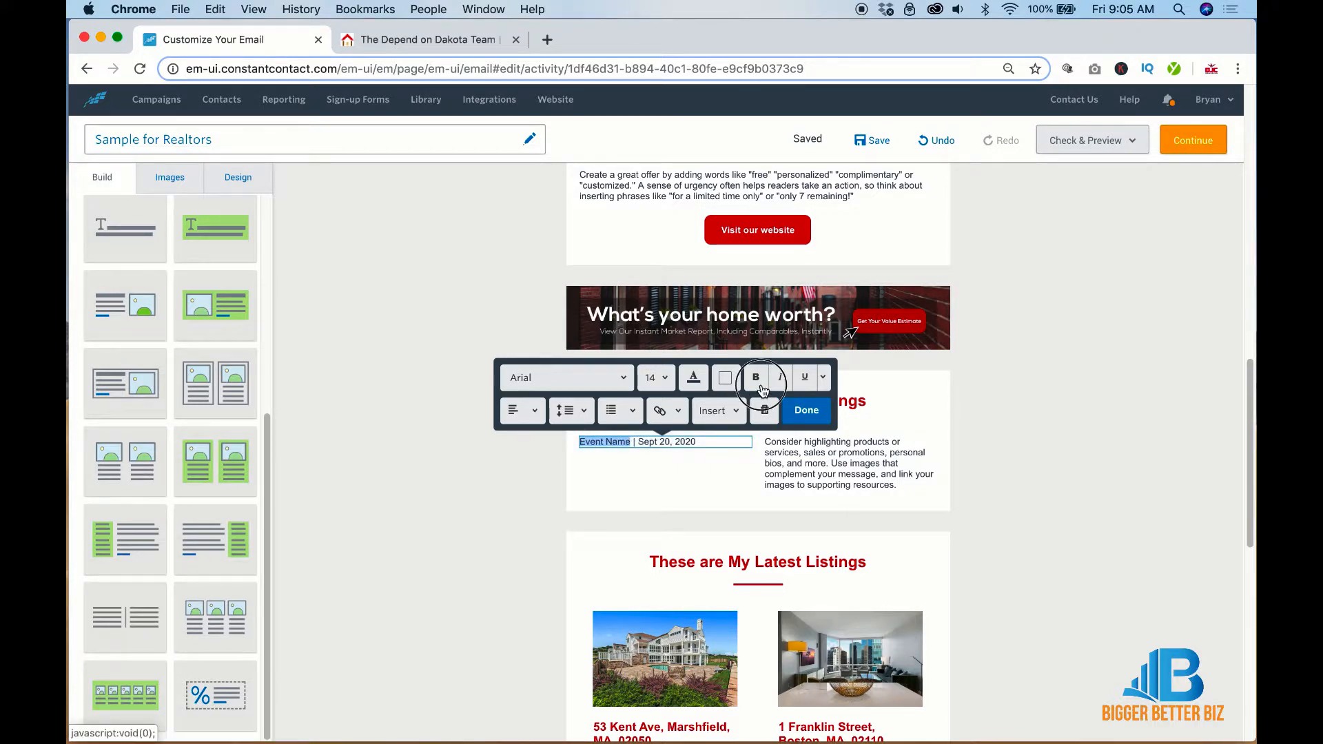
click(756, 378)
Copy the event line and paste it twice so the left column lists three events
click(712, 441)
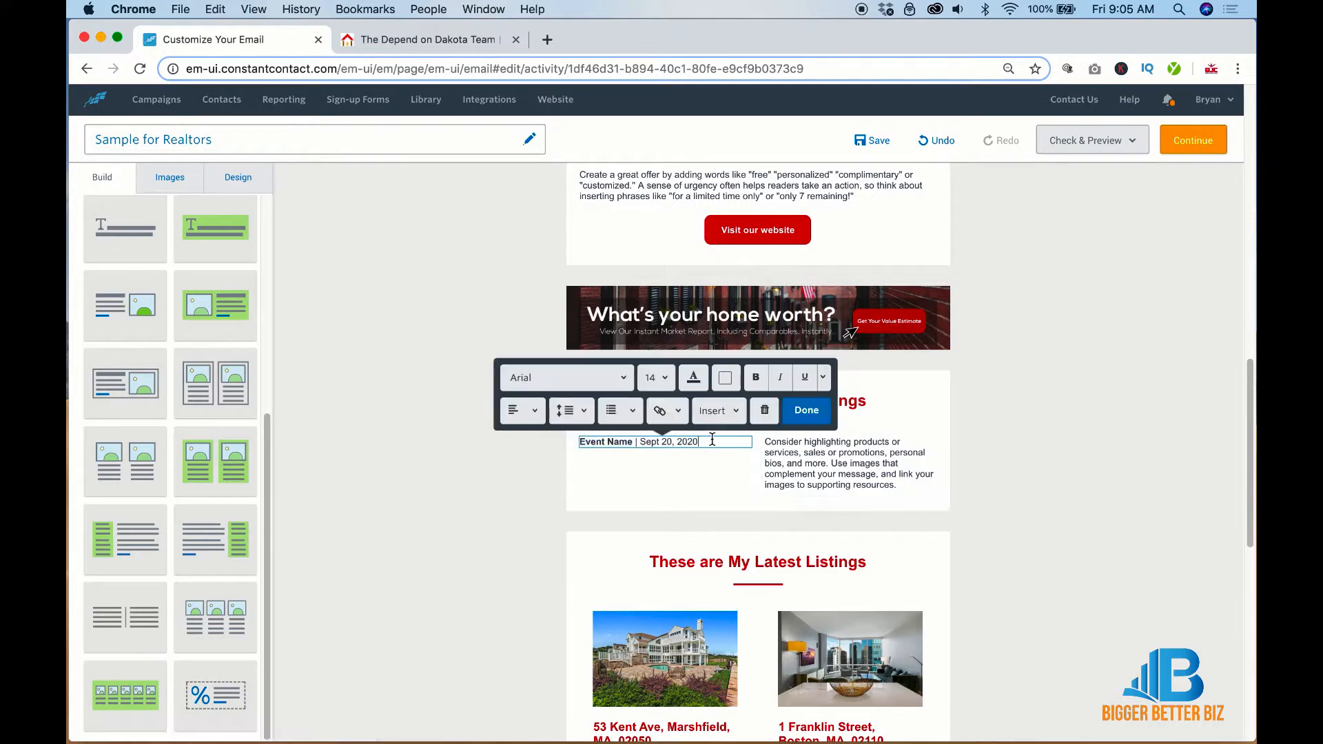
key(super+a)
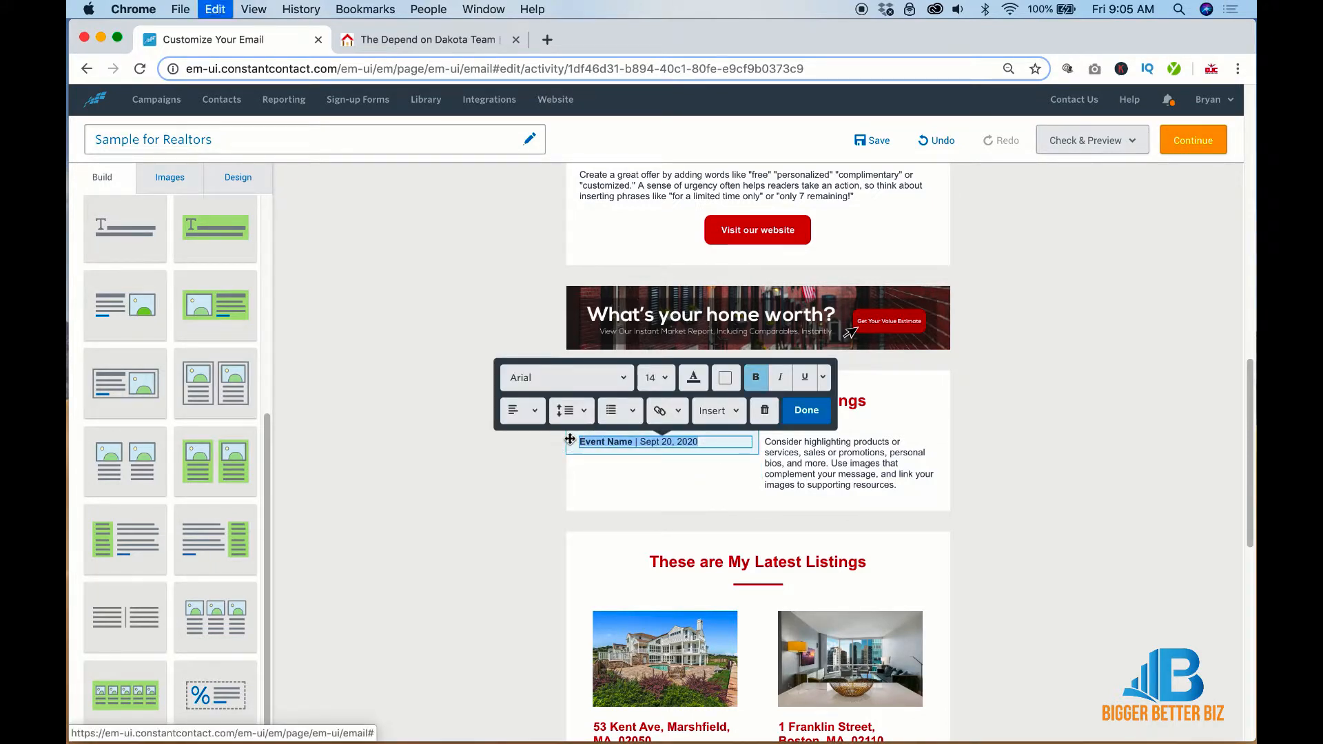
key(Right)
key(Return)
key(super+v)
key(Return)
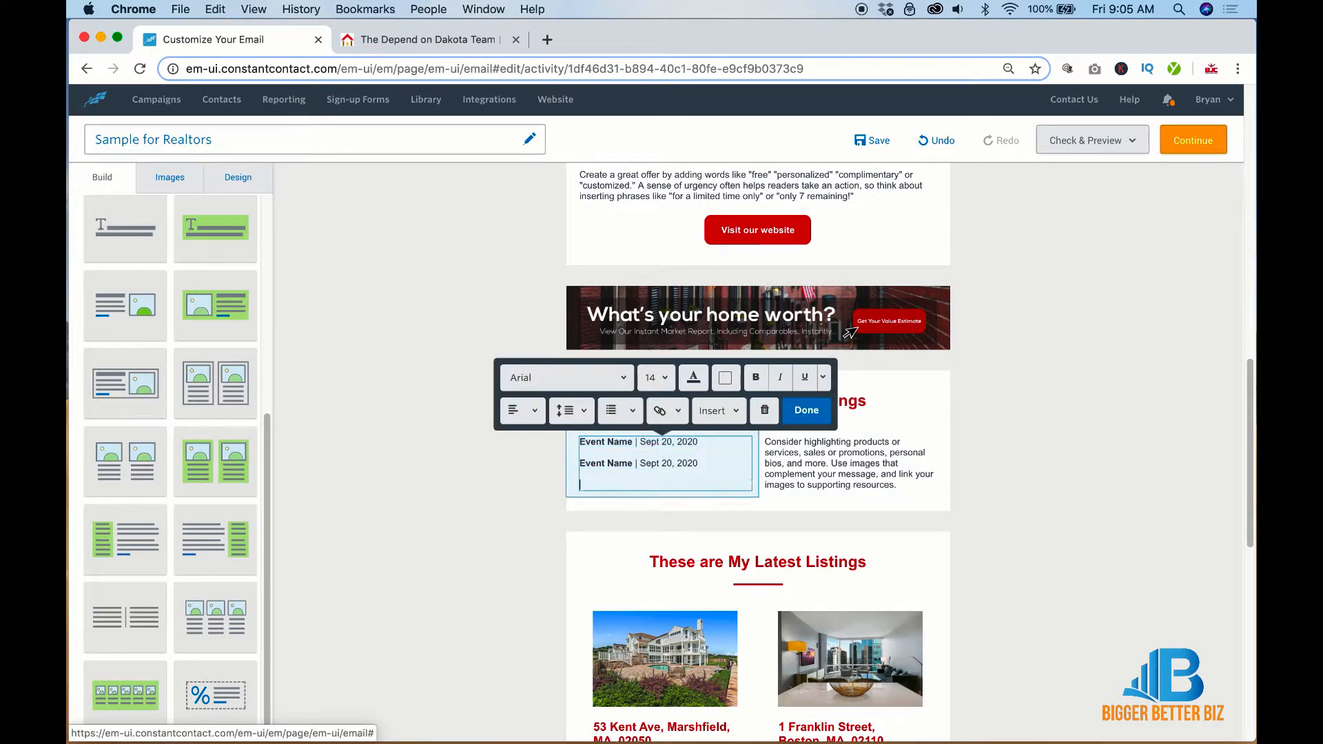
key(super+v)
Replace the right column's placeholder with three pasted 'Event Name | Sept 20, 2020' lines
click(809, 465)
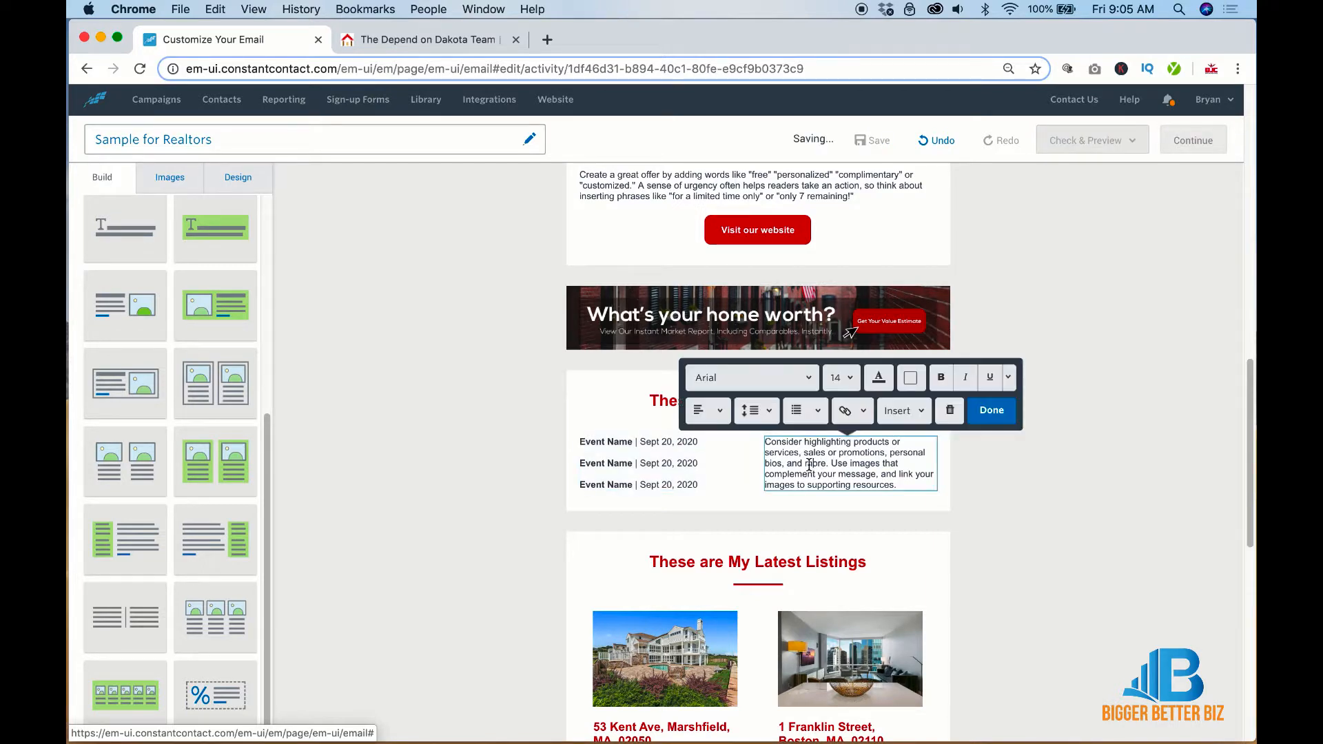
key(super+a)
key(super+v)
key(Return)
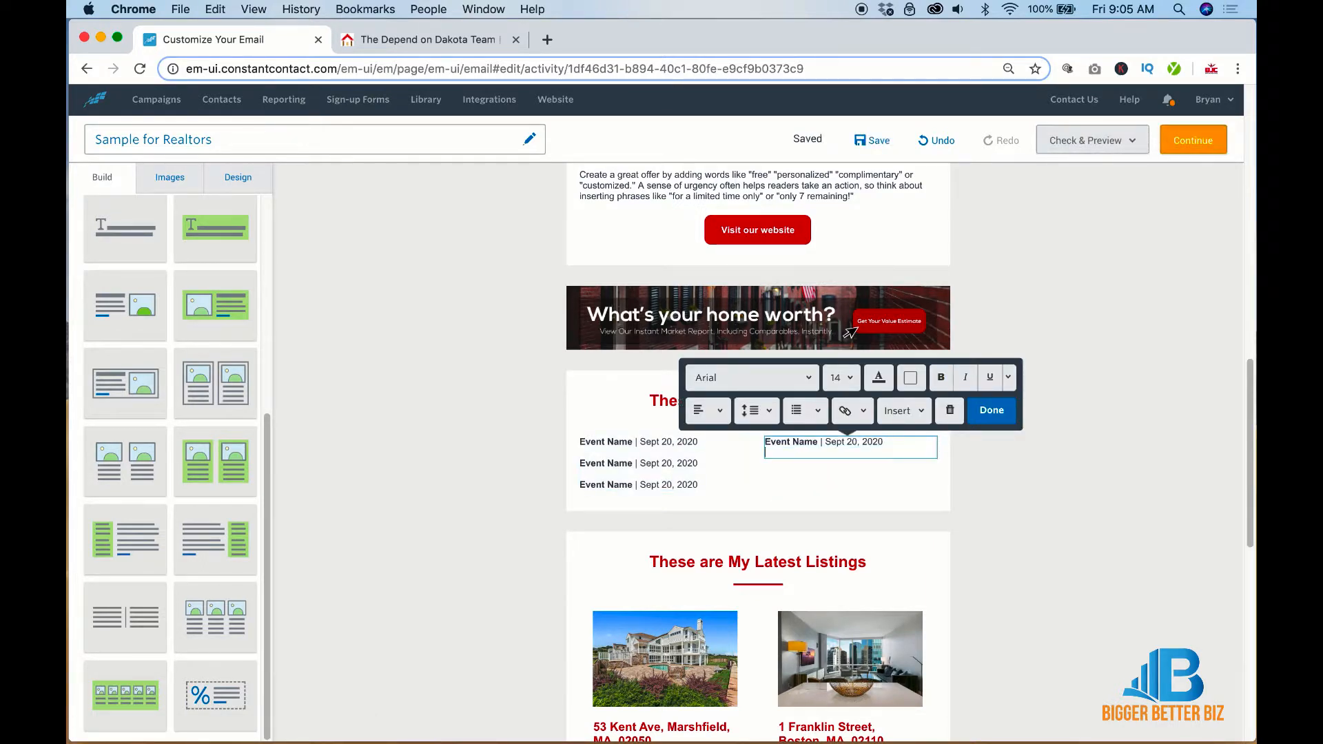
key(super+v)
key(Return)
key(super+v)
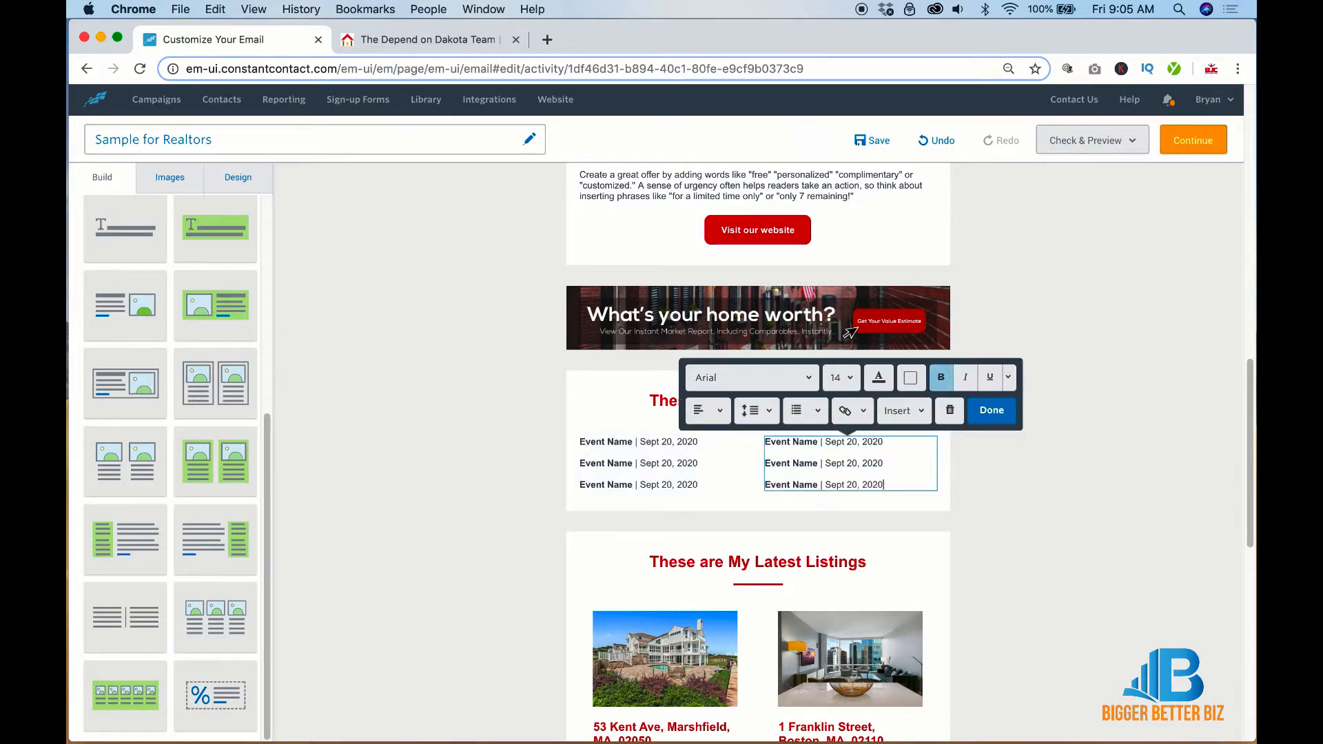
click(1082, 495)
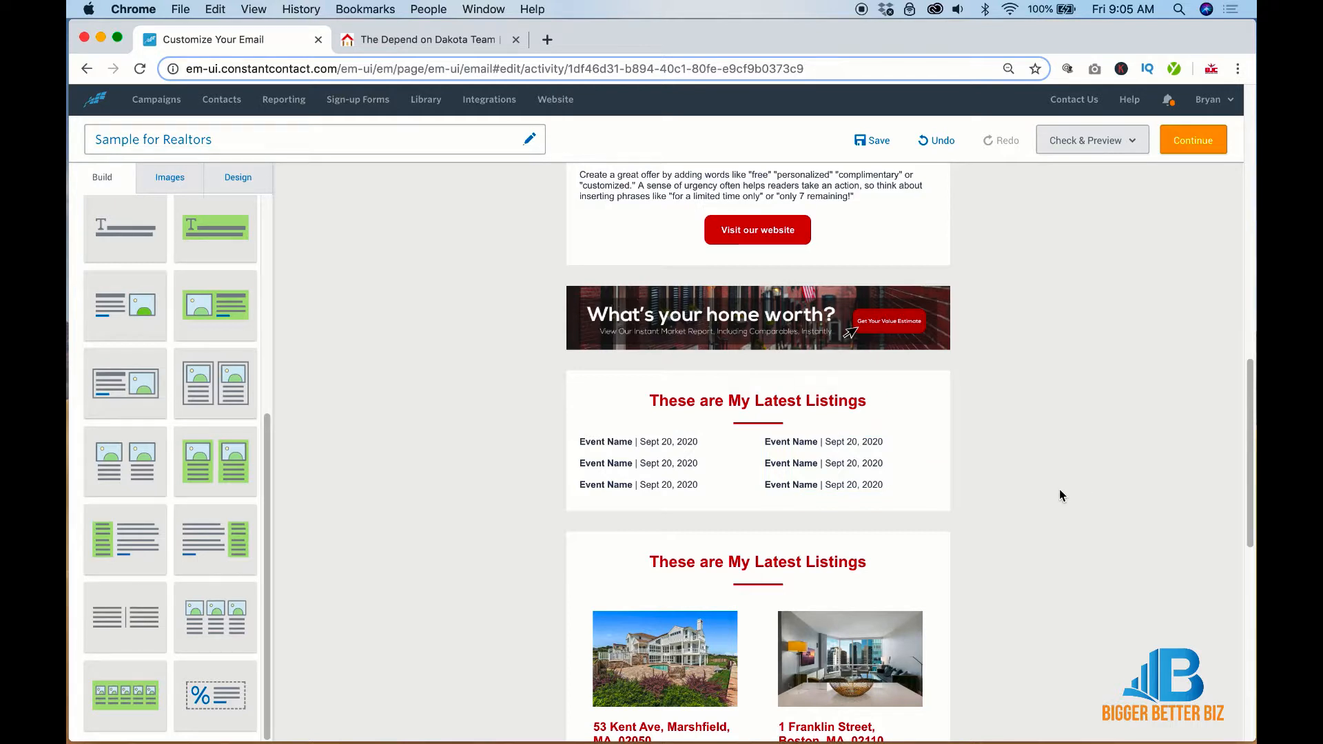
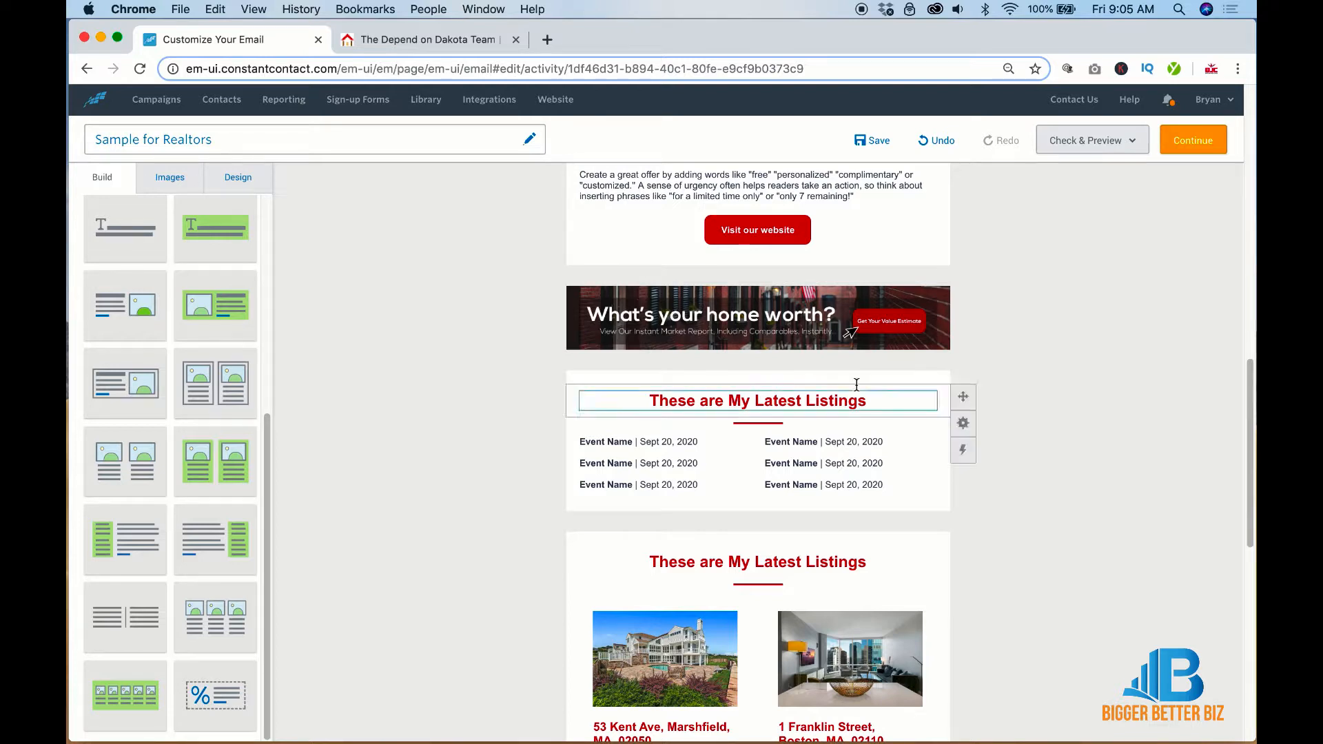
Retitle the events section heading from 'These are My Latest Listings' to 'Upcoming Area Events'
triple_click(845, 401)
text(Up)
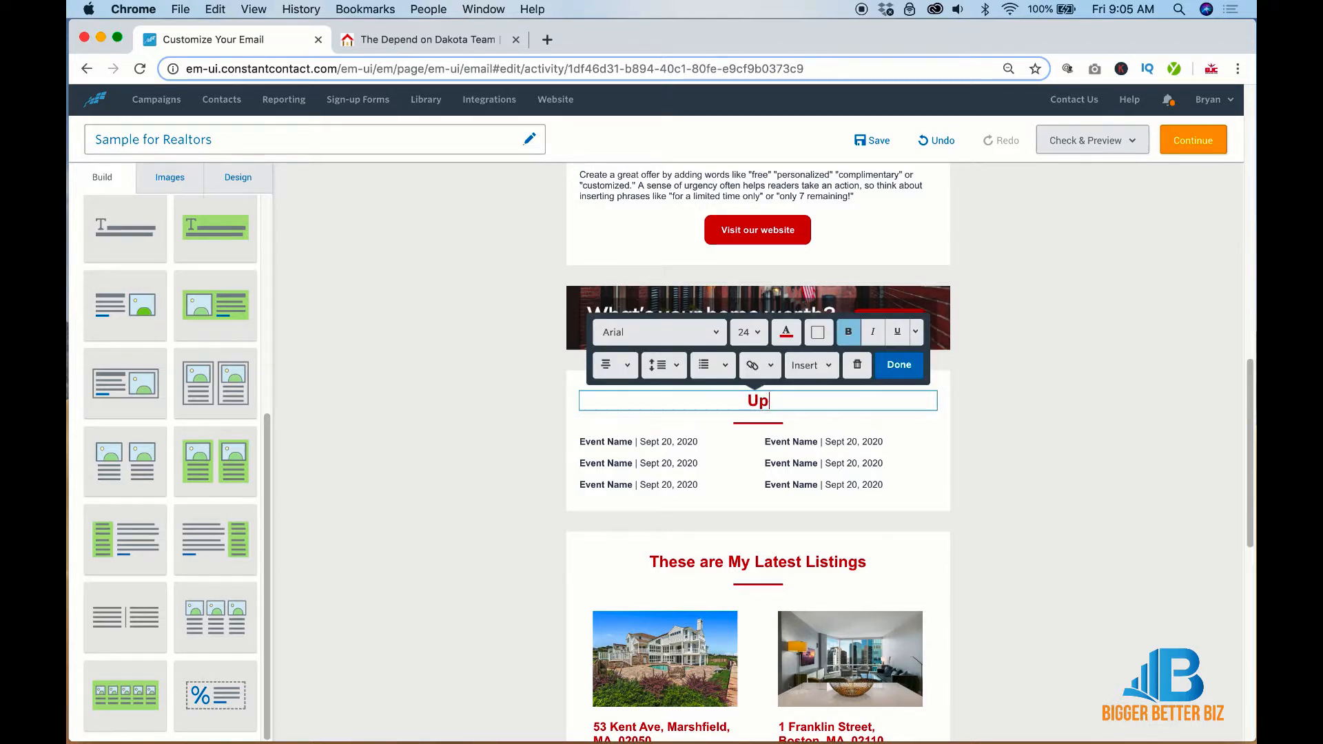
text(coming Area Events)
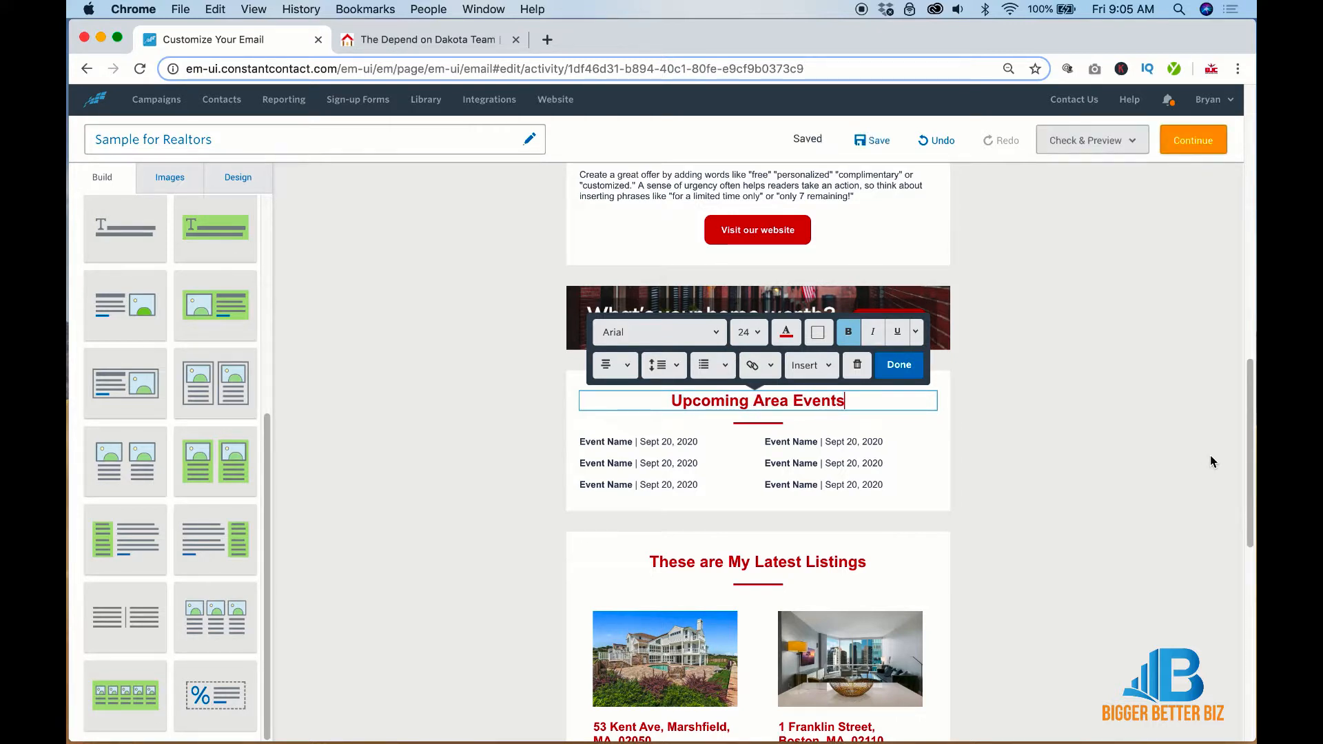
click(1211, 456)
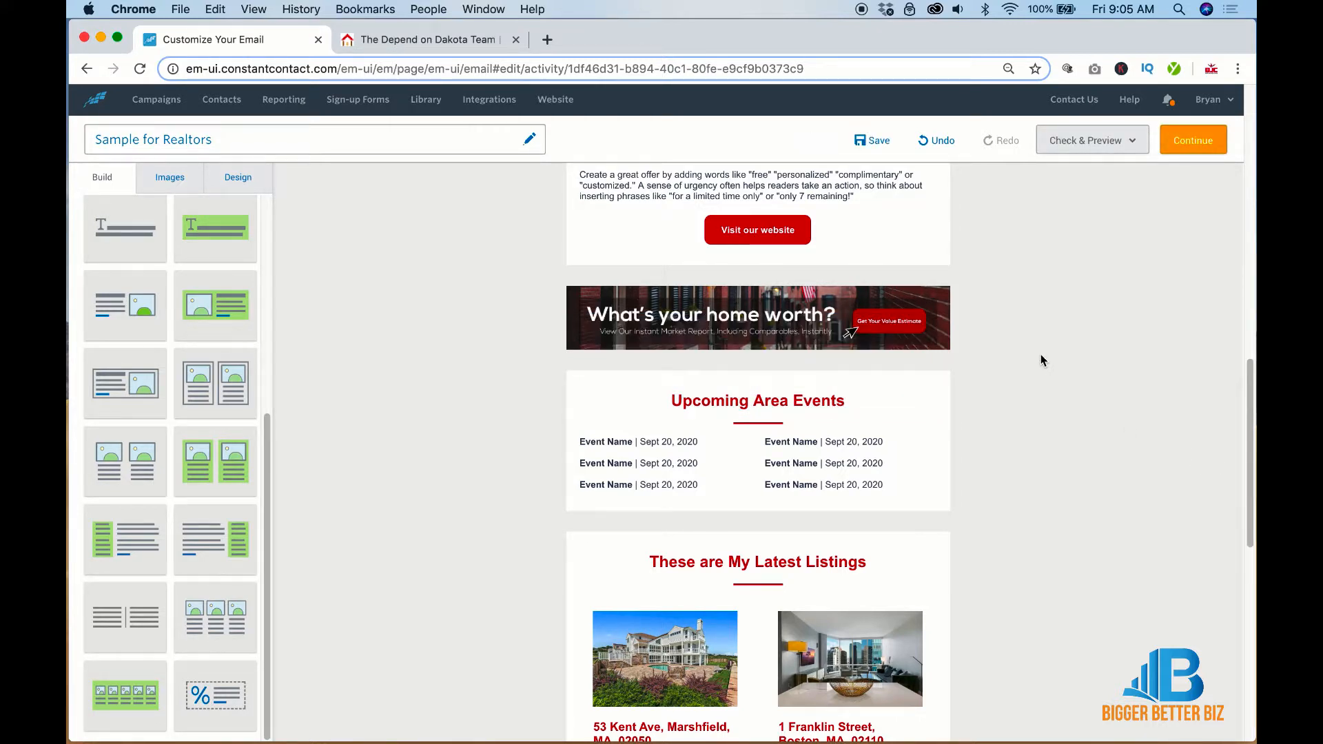
Add a Spacer block below the second listings row and lower its height to 20
scroll(1041, 359, down, 10)
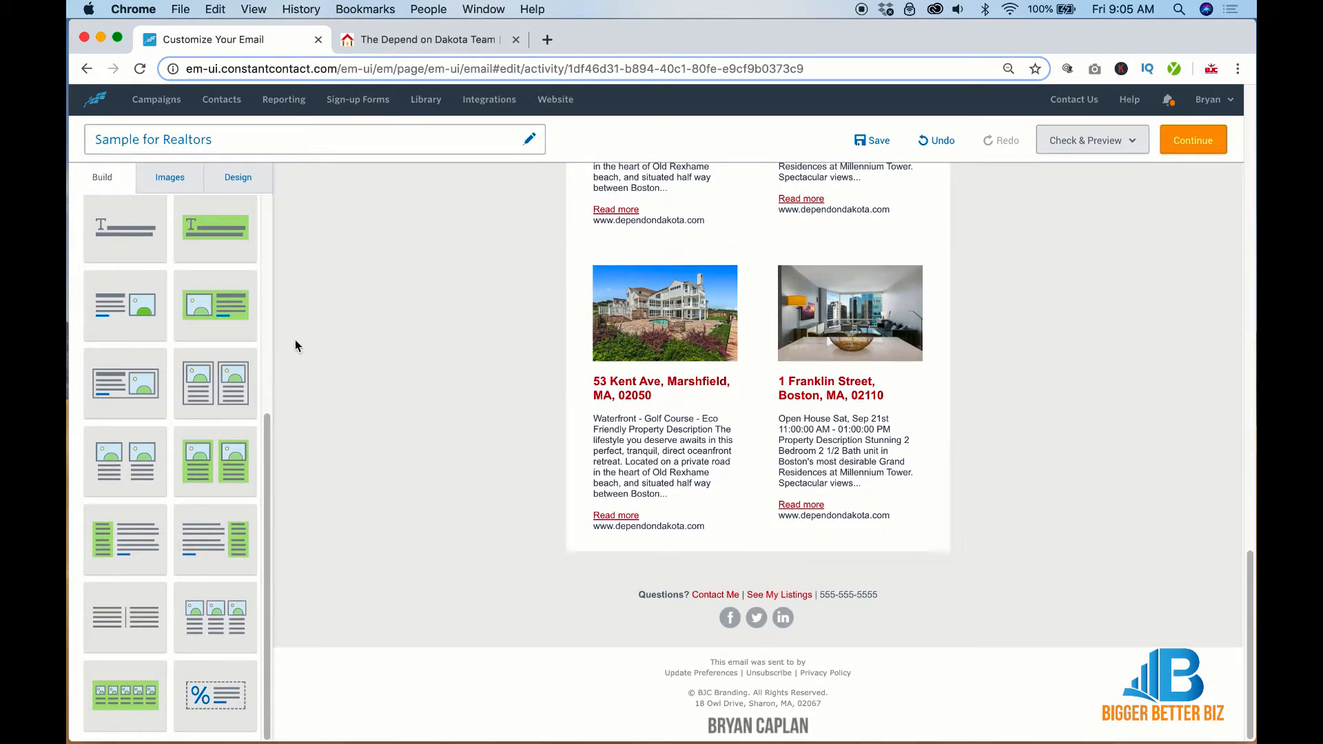
scroll(257, 251, up, 8)
drag(190, 303, 788, 560)
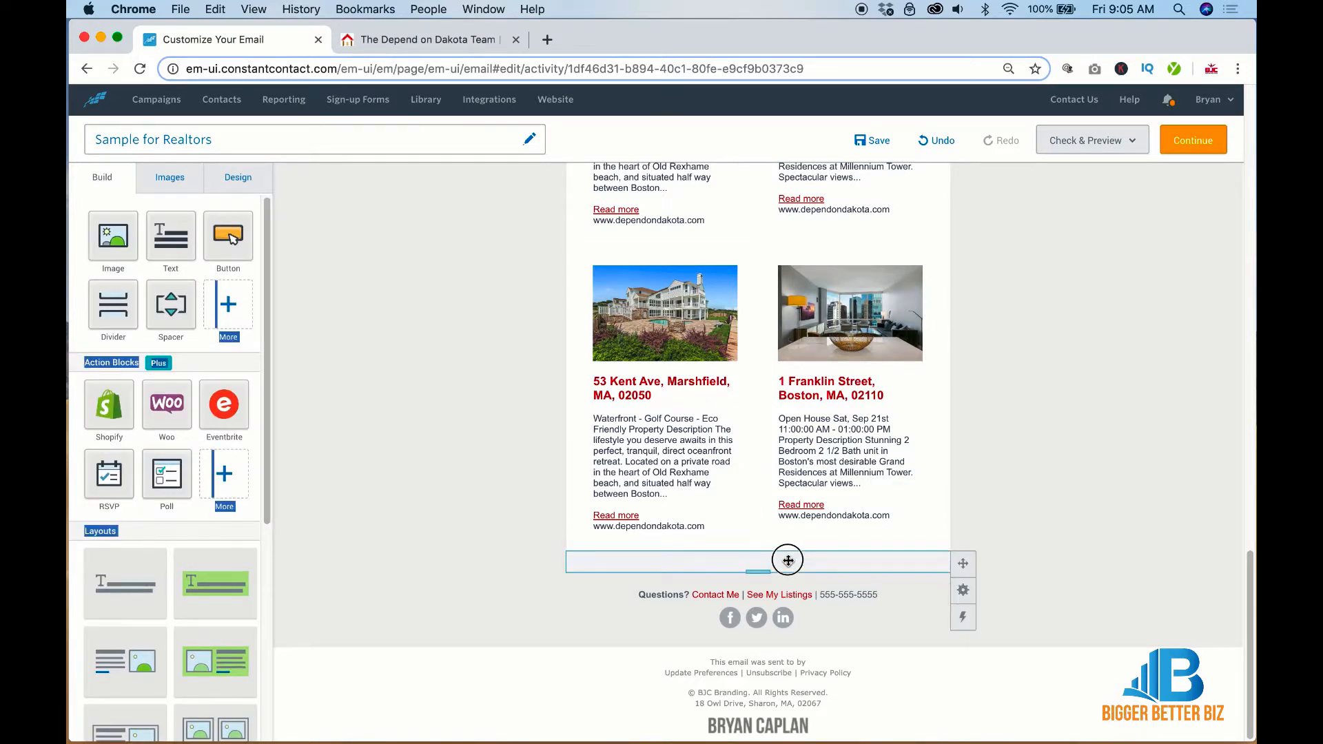
click(372, 503)
drag(165, 301, 751, 551)
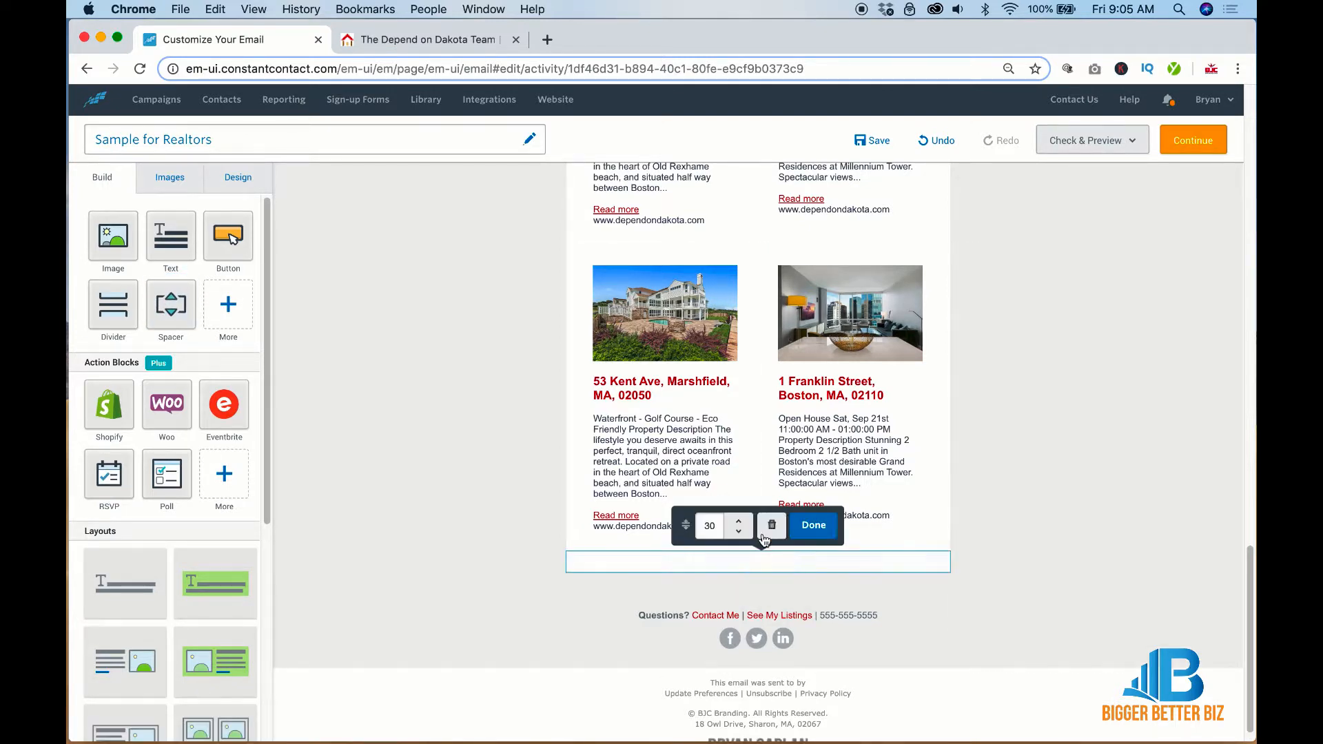
click(739, 532)
click(739, 532)
click(740, 532)
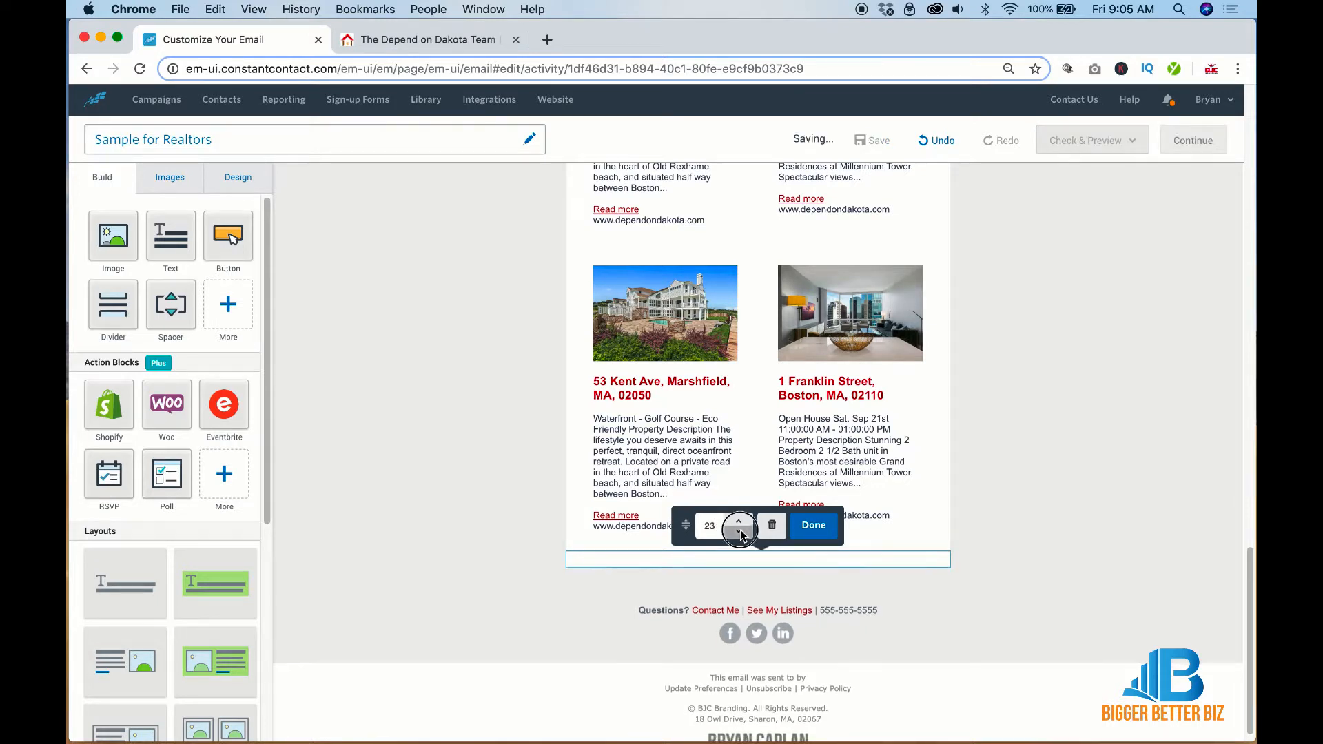
click(740, 532)
click(739, 532)
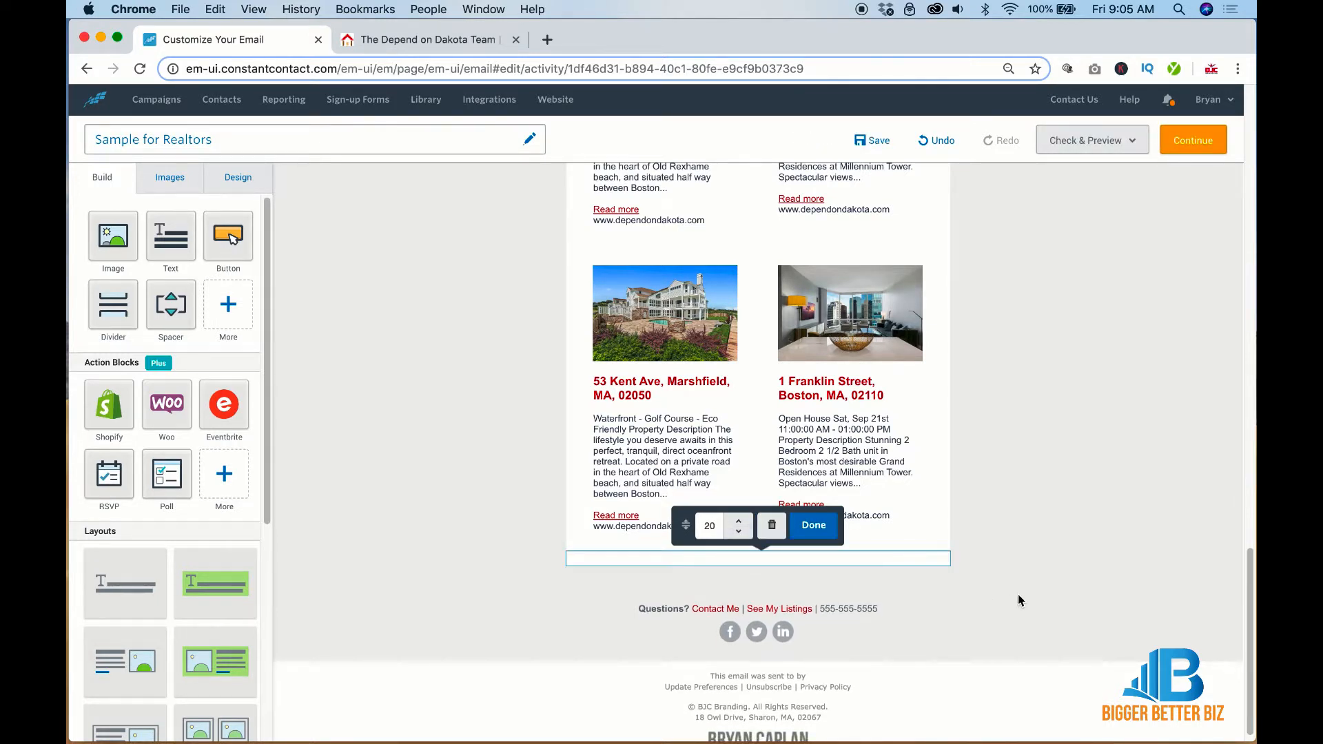
click(1045, 585)
Duplicate the 20-height spacer several times and drop a Text block into the empty row
click(900, 590)
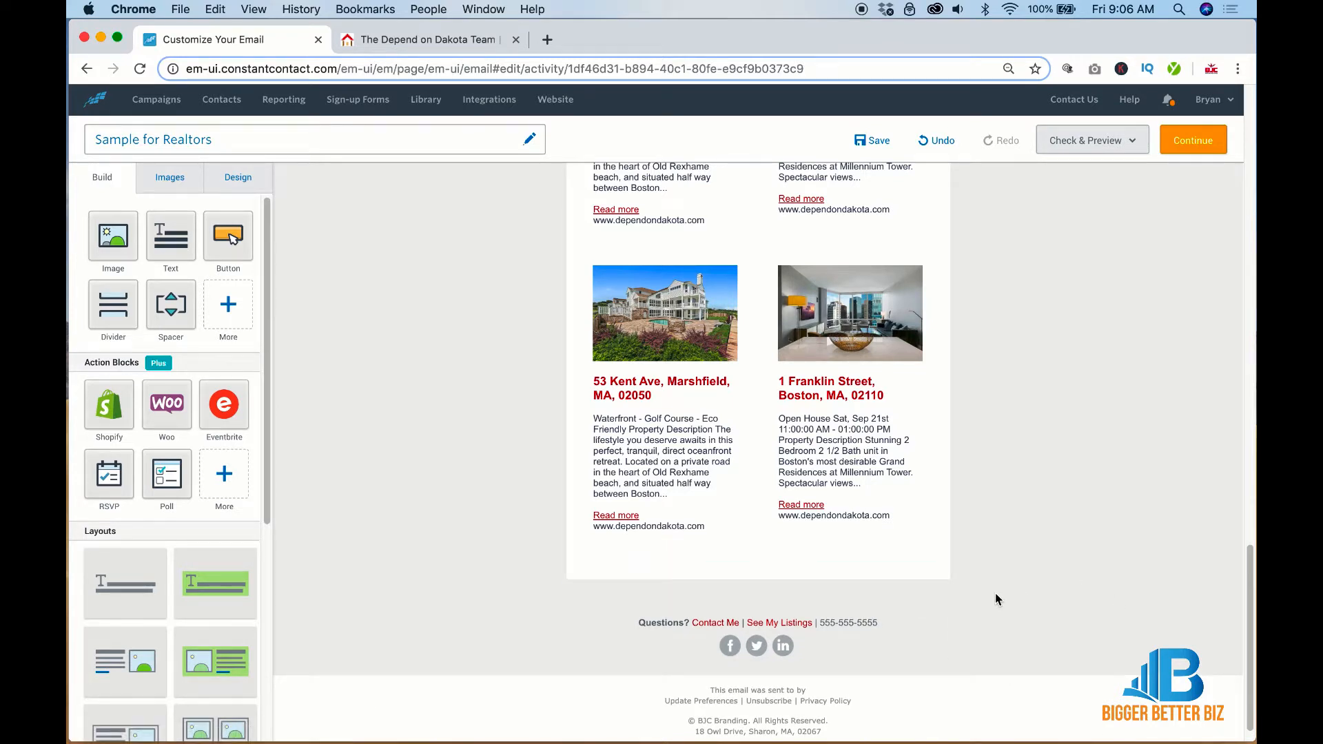
click(963, 617)
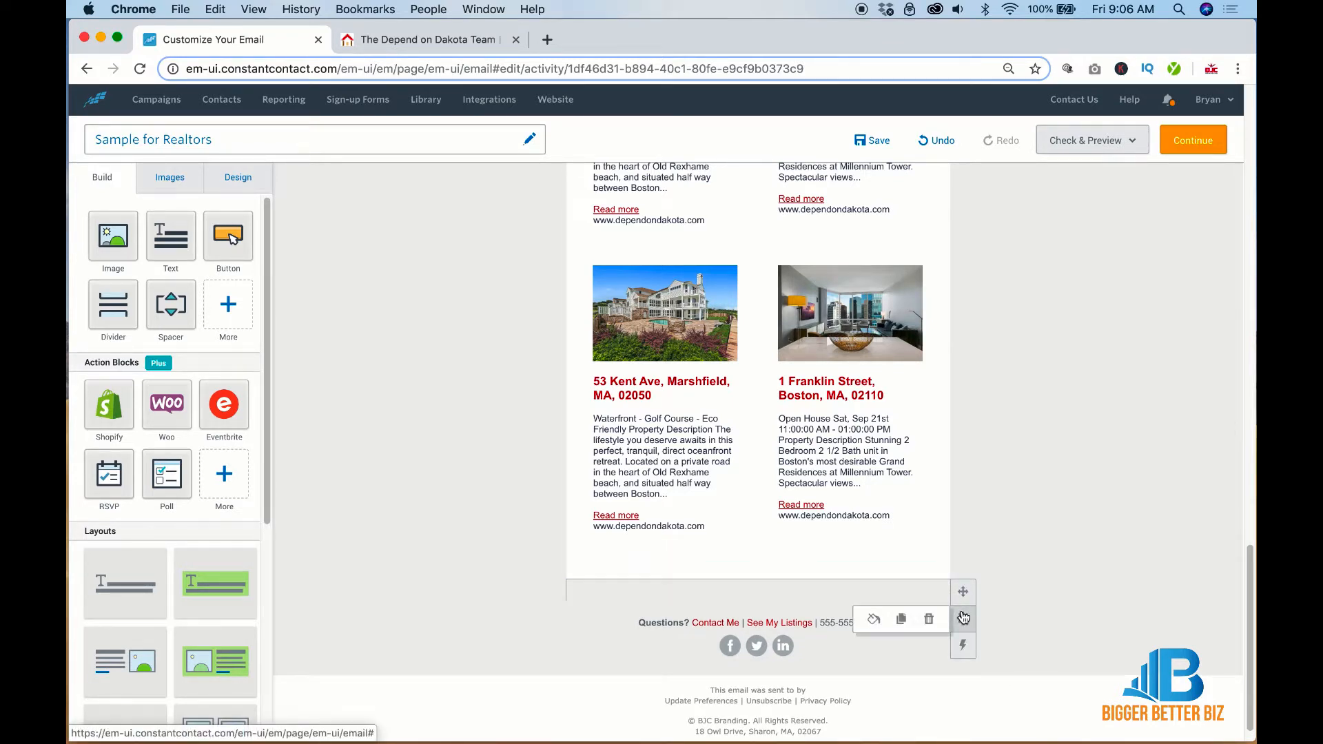
click(900, 617)
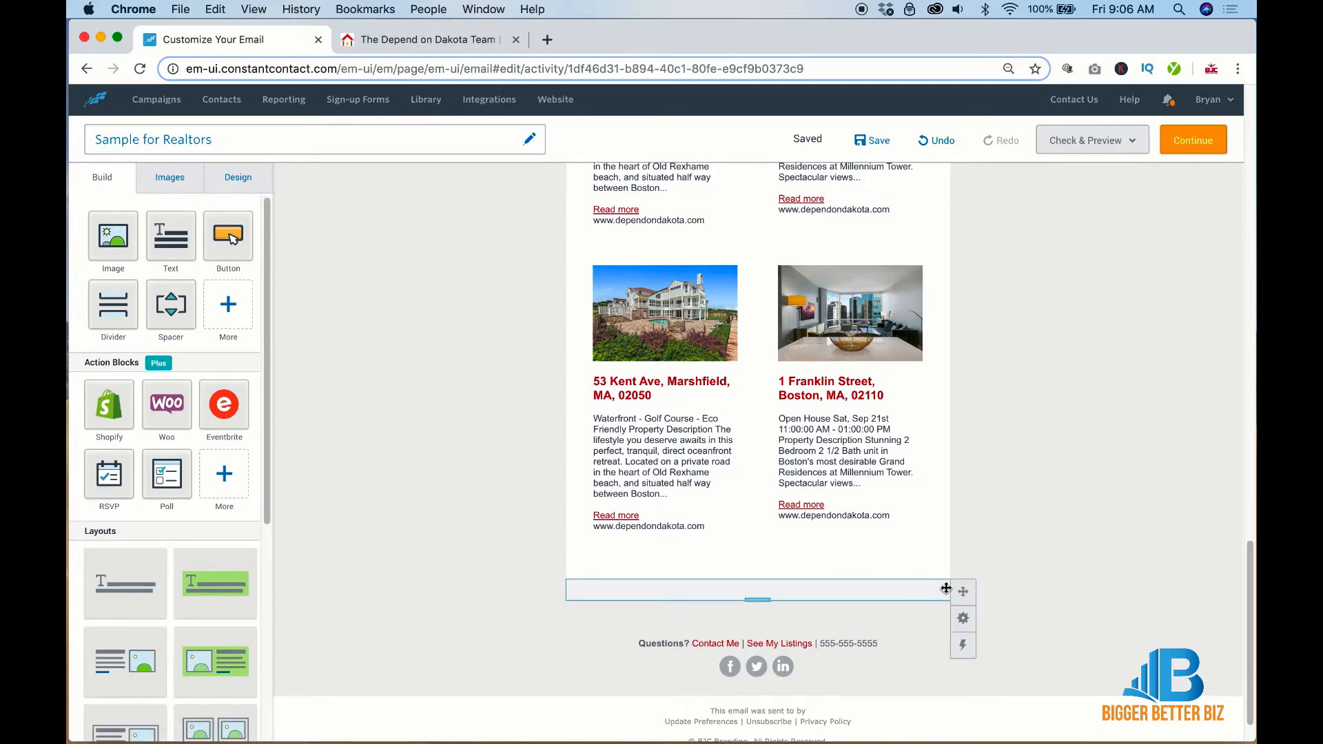
drag(947, 588, 751, 559)
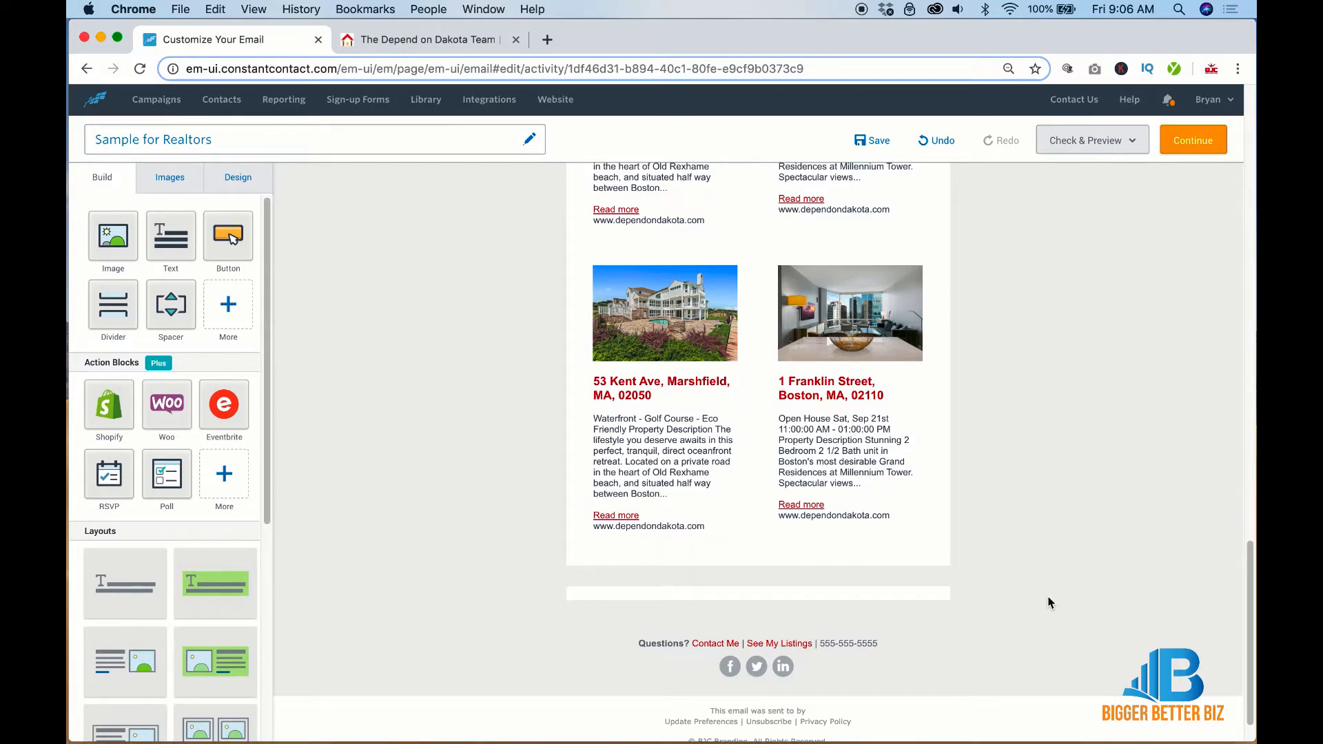
scroll(1048, 603, down, 2)
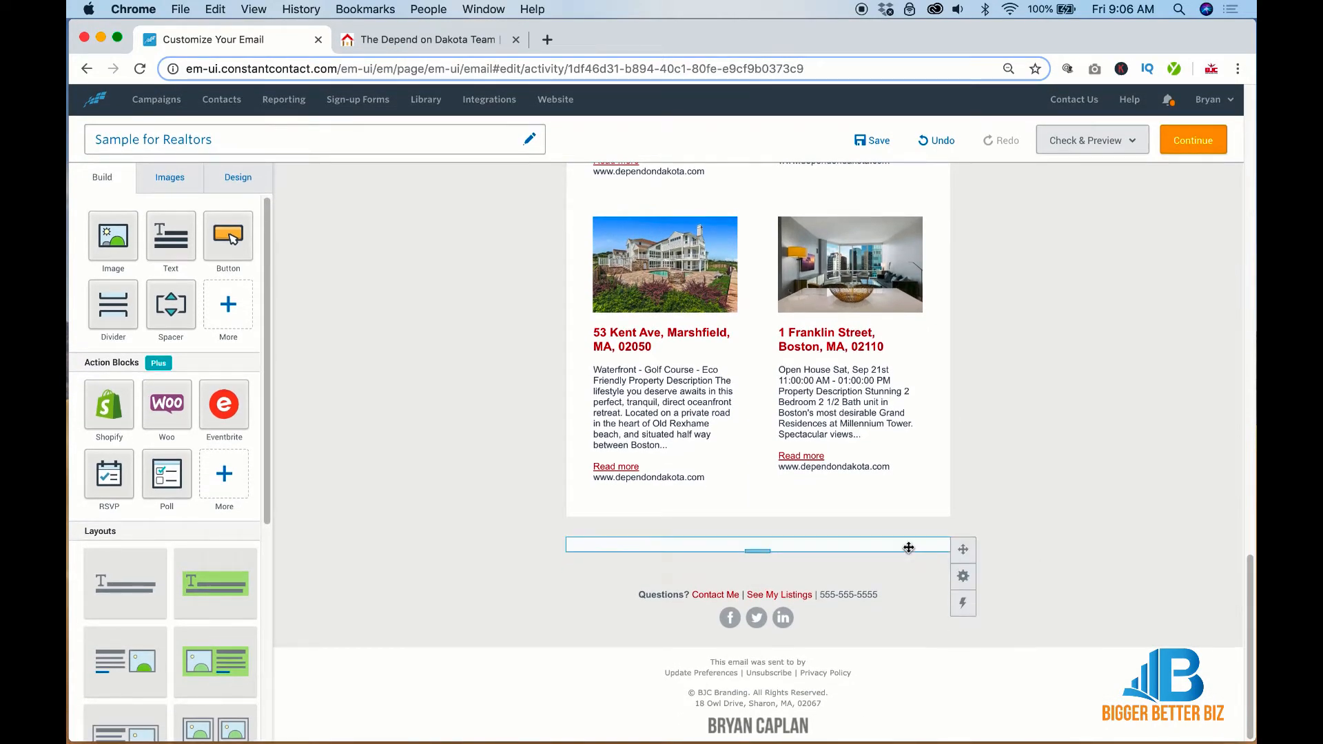
mouse_move(963, 577)
click(906, 579)
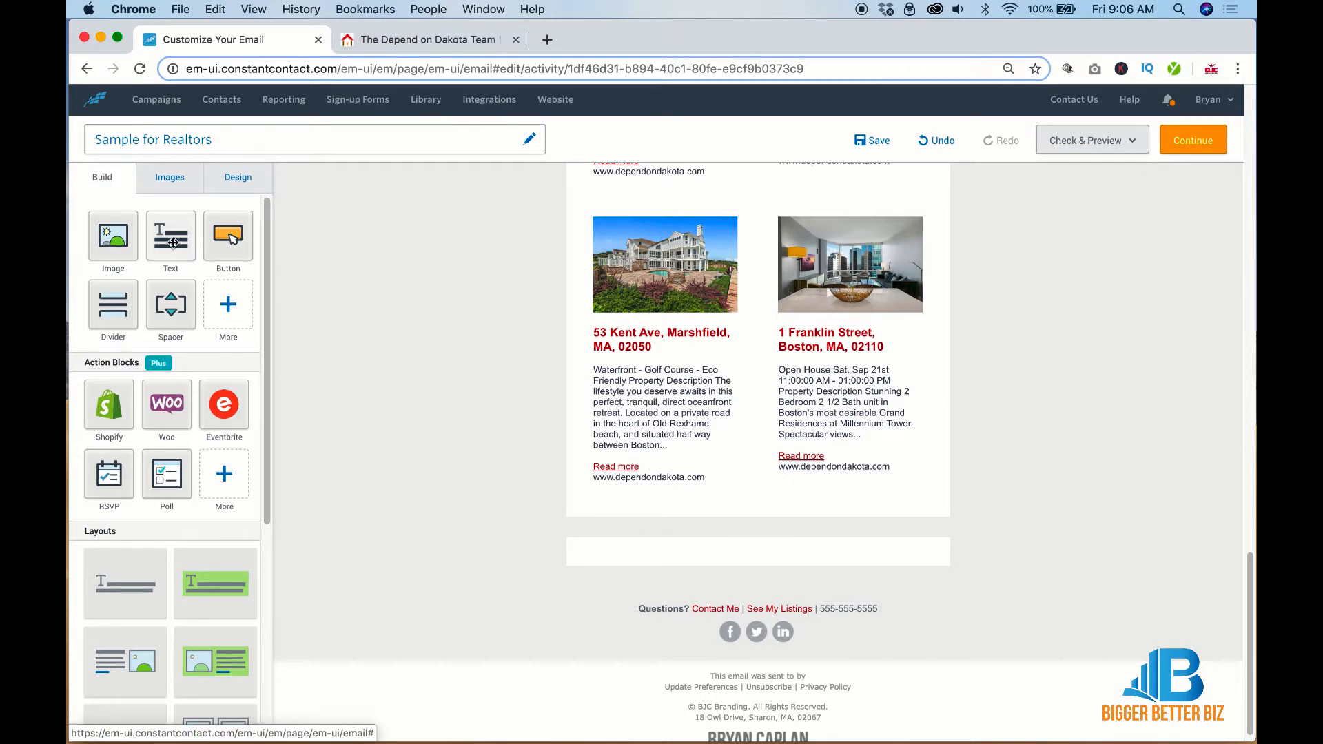
drag(173, 243, 790, 550)
Copy the Latest Listings heading and its red divider line down into the new section
scroll(1032, 535, up, 6)
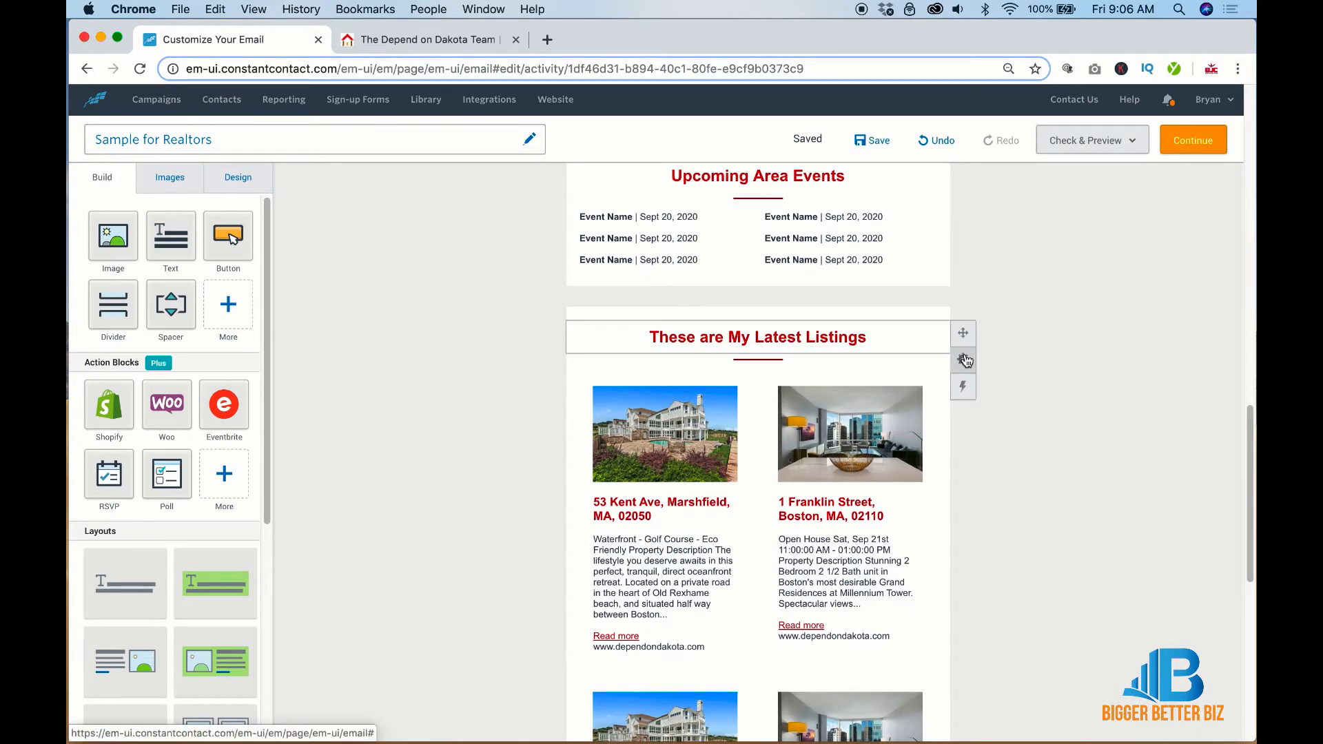
click(901, 360)
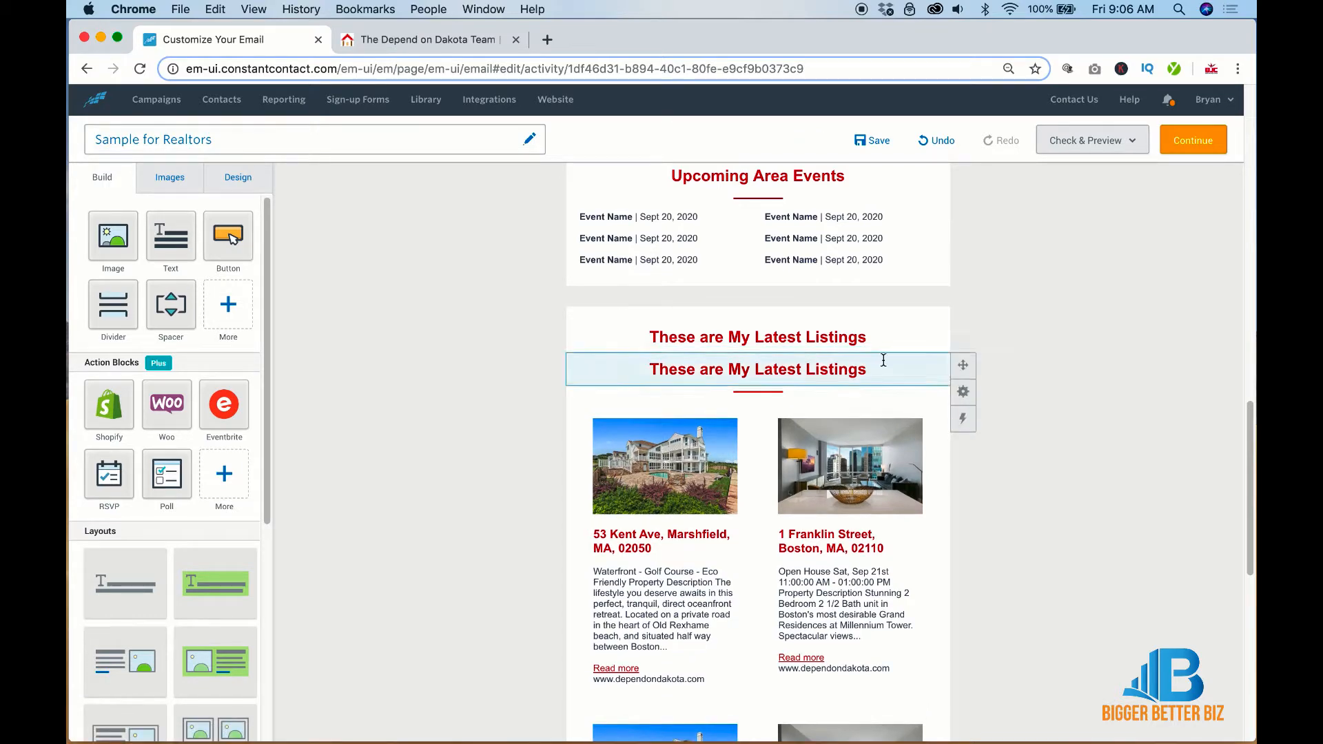
mouse_move(939, 573)
mouse_down()
mouse_move(937, 725)
mouse_move(912, 623)
mouse_move(950, 580)
mouse_up()
scroll(993, 525, up, 5)
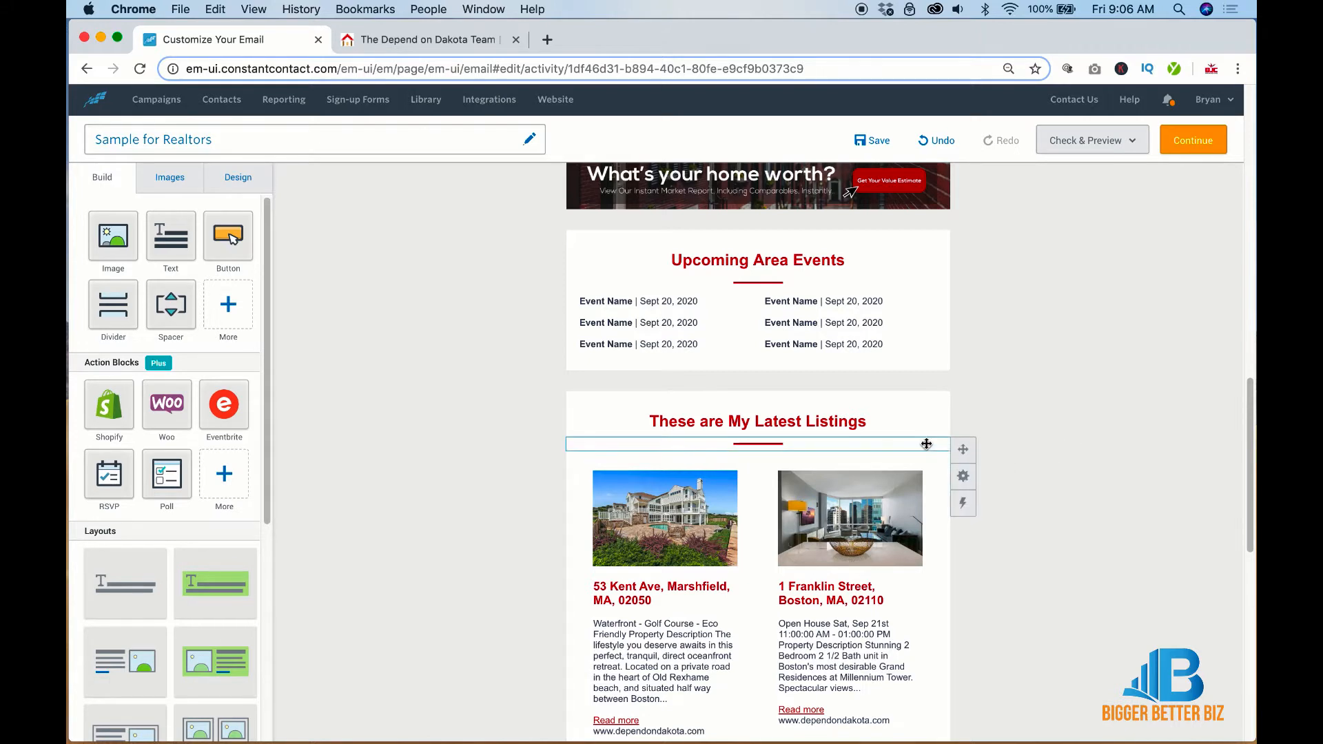
mouse_move(962, 476)
click(902, 477)
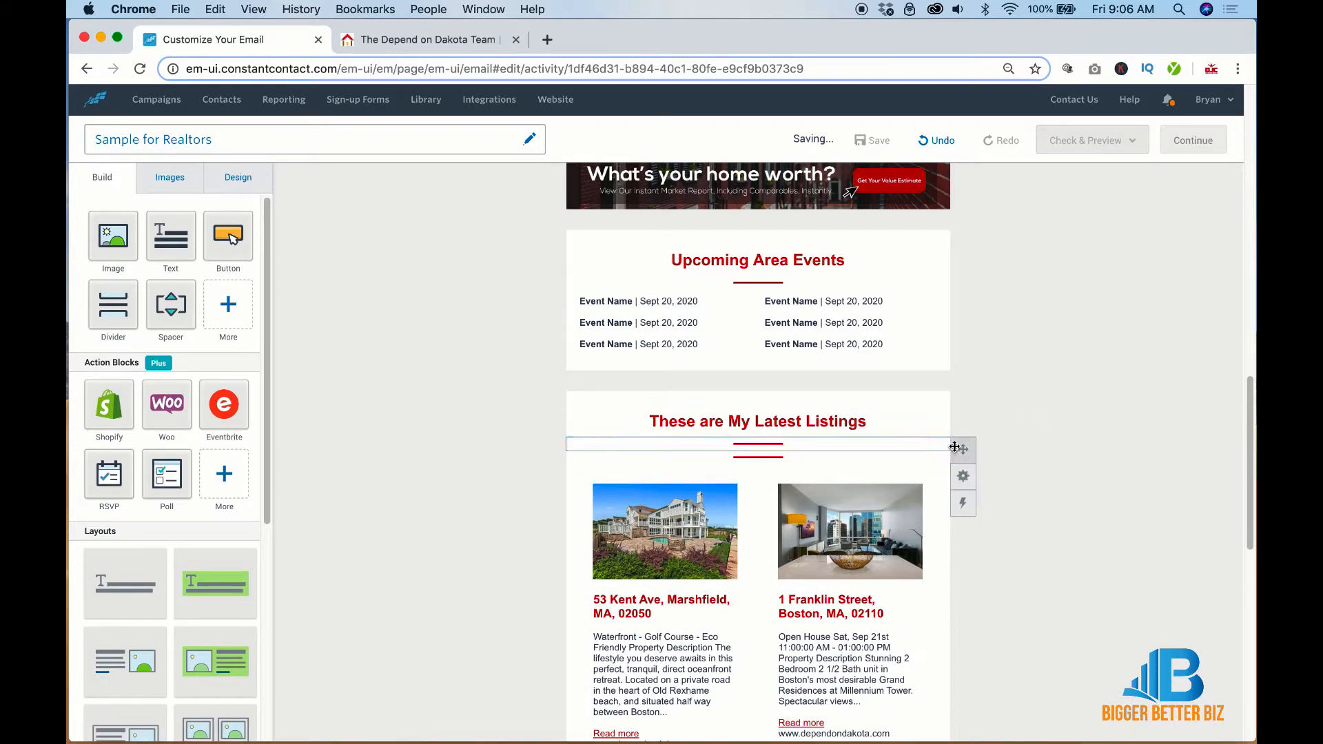
drag(963, 448, 924, 581)
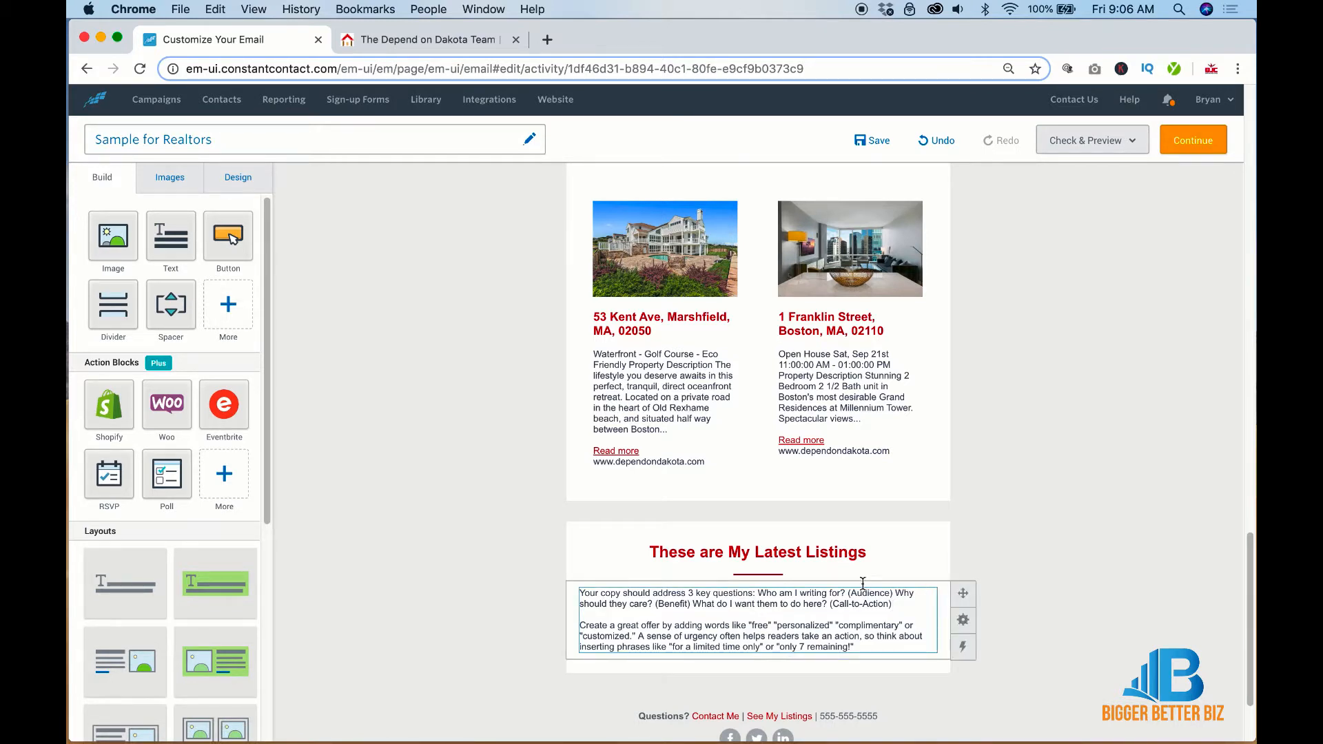
Rename the copied heading to 'Areas We Cover!' and switch to the Depend on Dakota website
triple_click(758, 552)
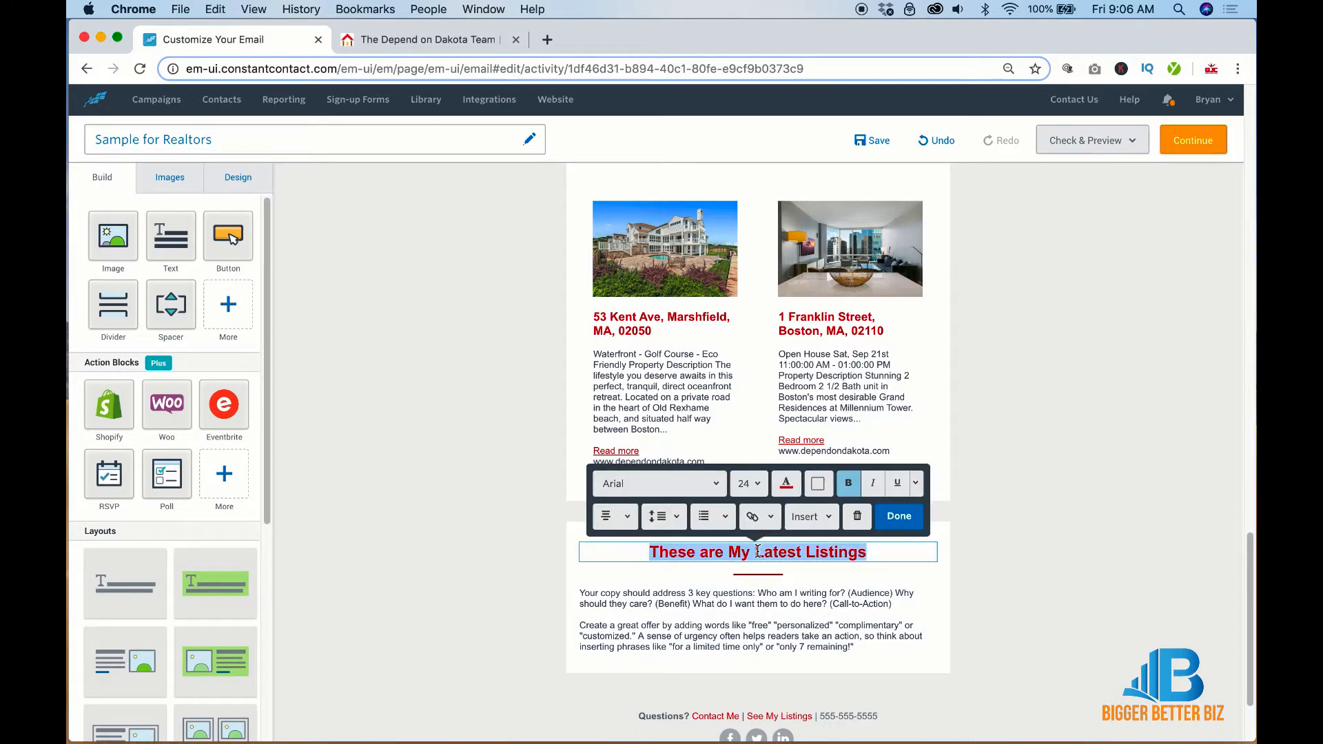
text(Areas )
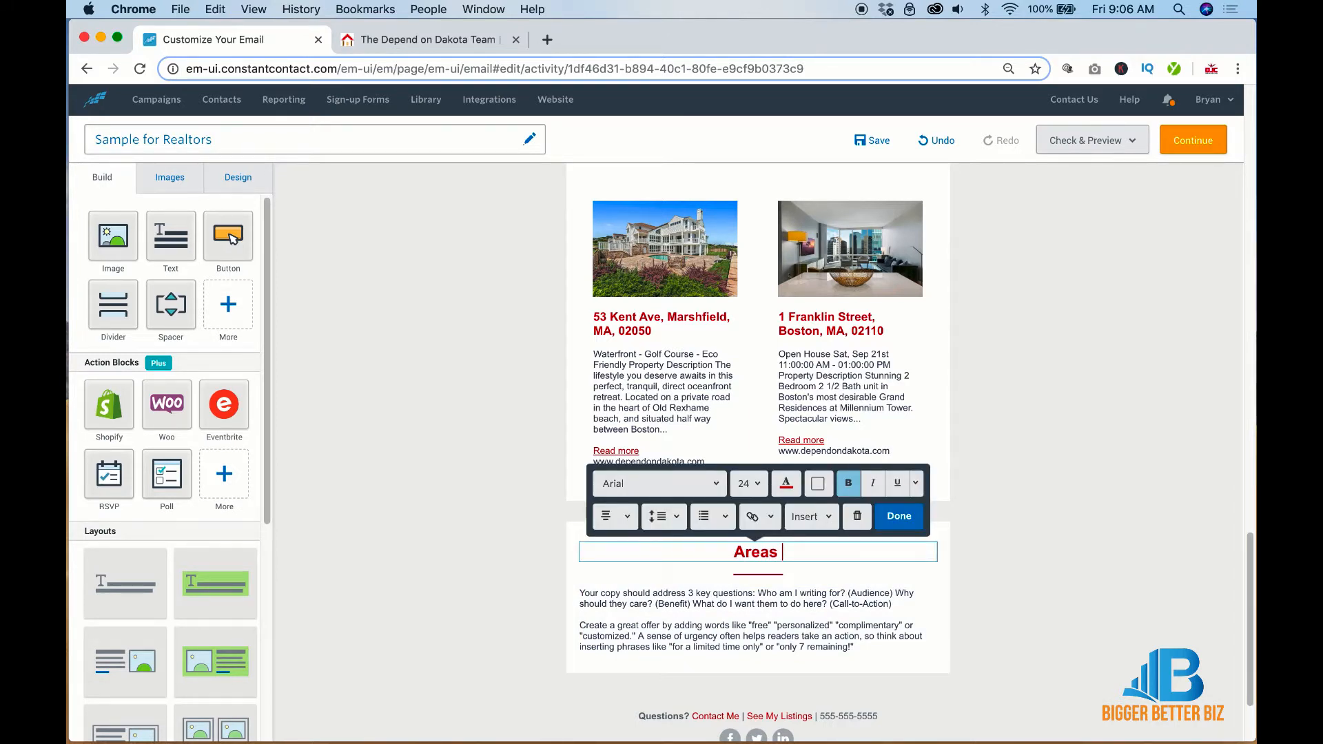
text(We Cover!)
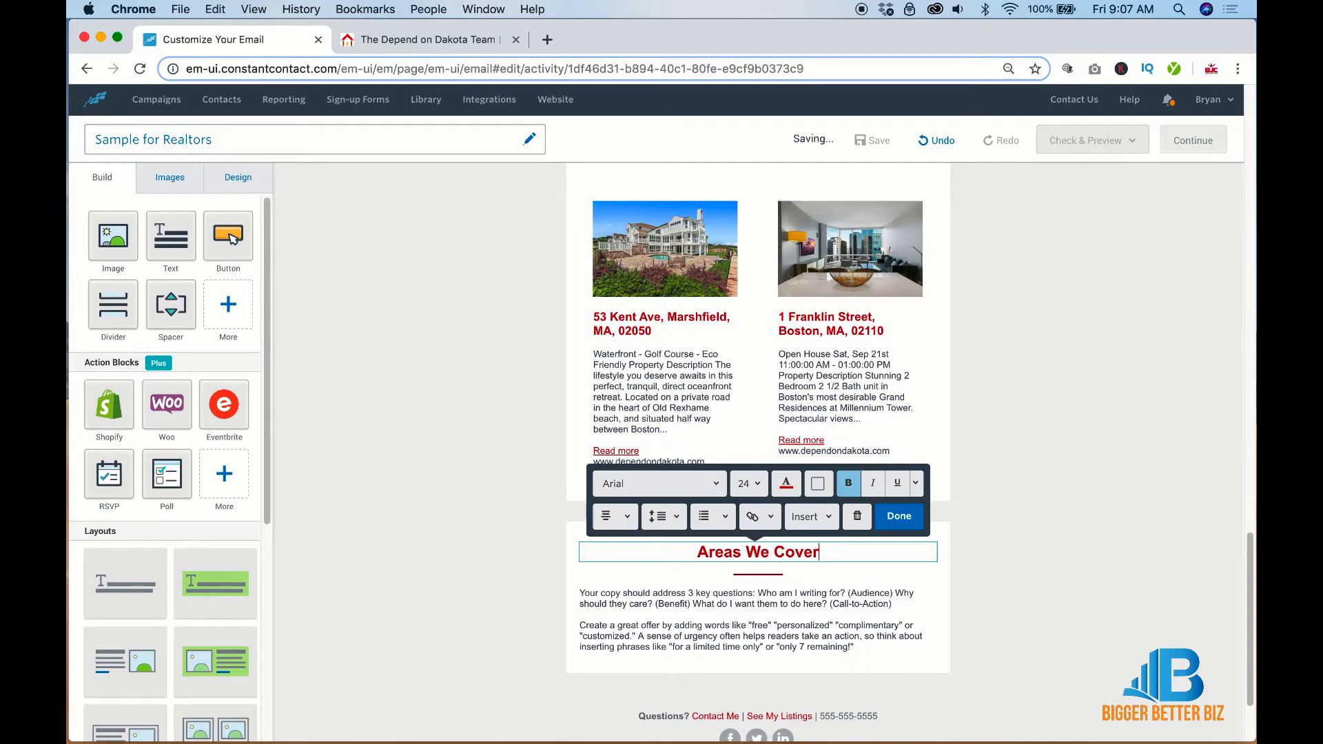
click(427, 39)
scroll(648, 432, down, 12)
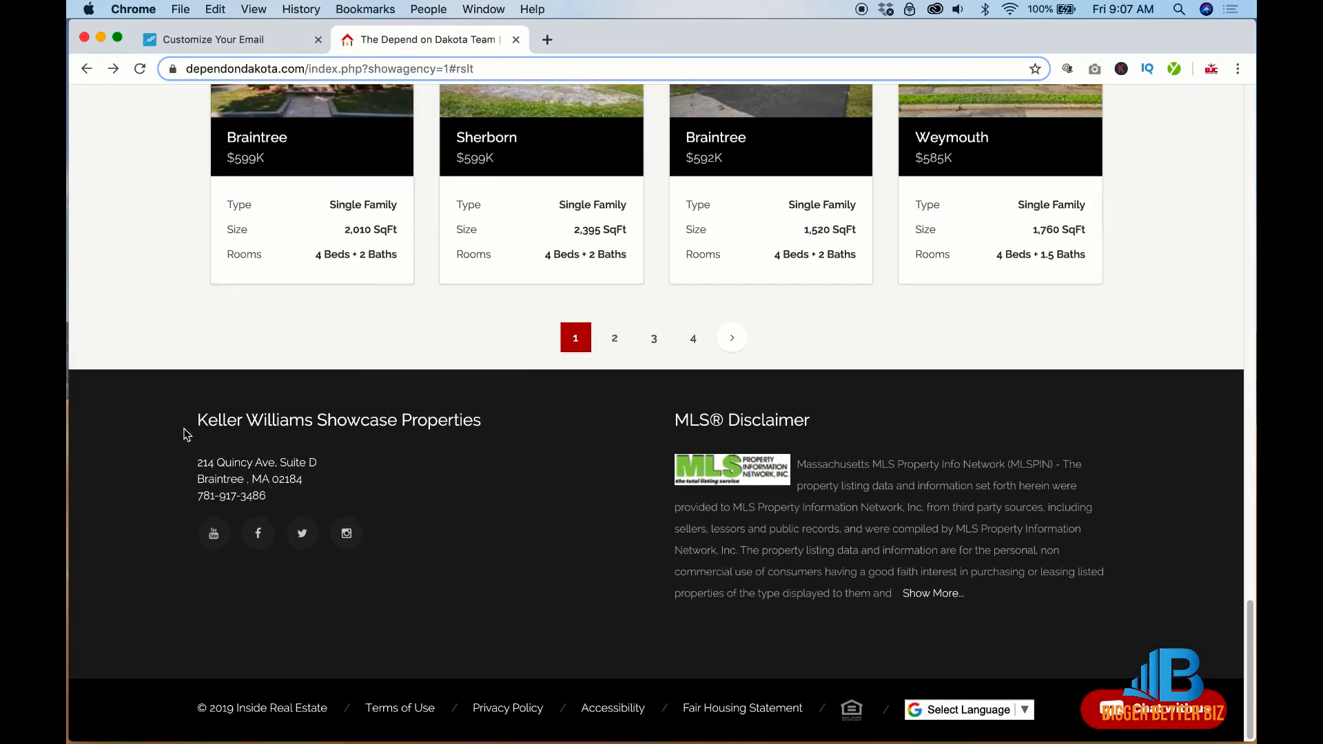
Load the Depend on Dakota home page and select its Areas We Cover town list, Abington to Hanover
scroll(184, 420, up, 15)
click(265, 210)
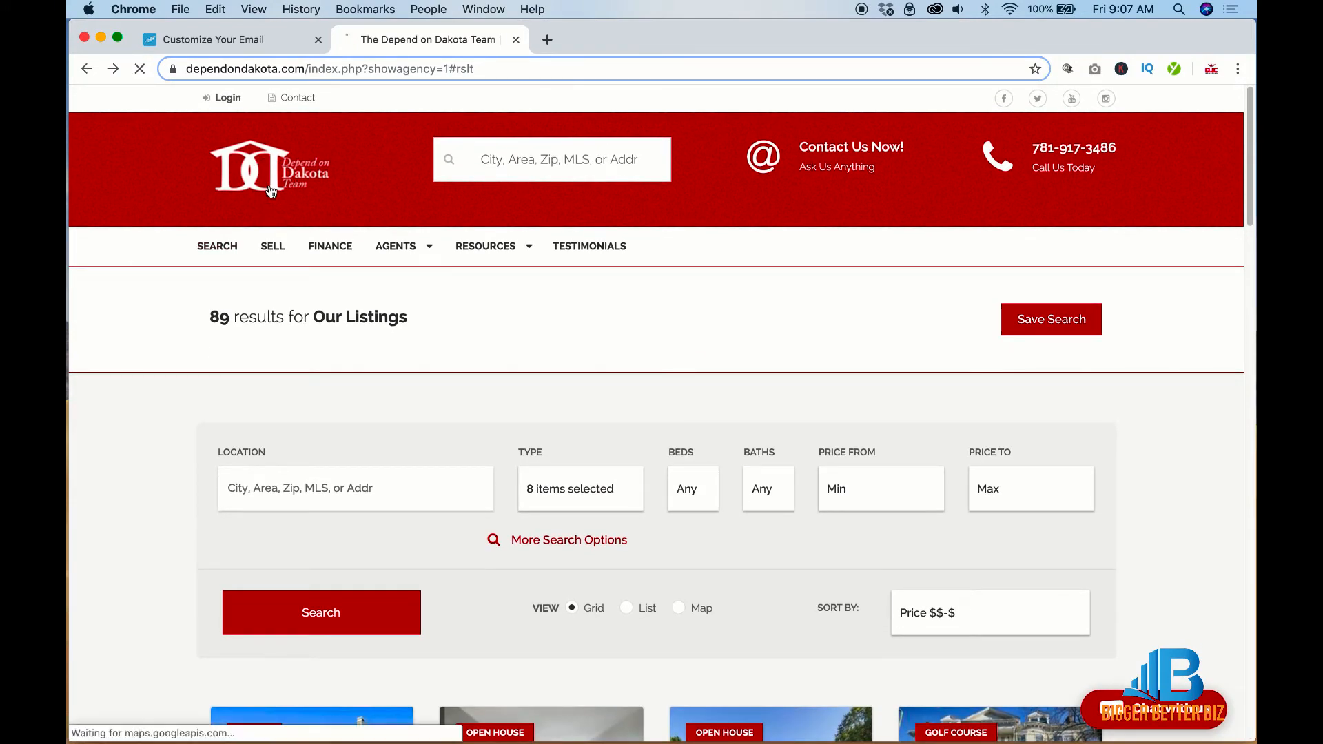
scroll(538, 422, down, 10)
scroll(538, 425, down, 15)
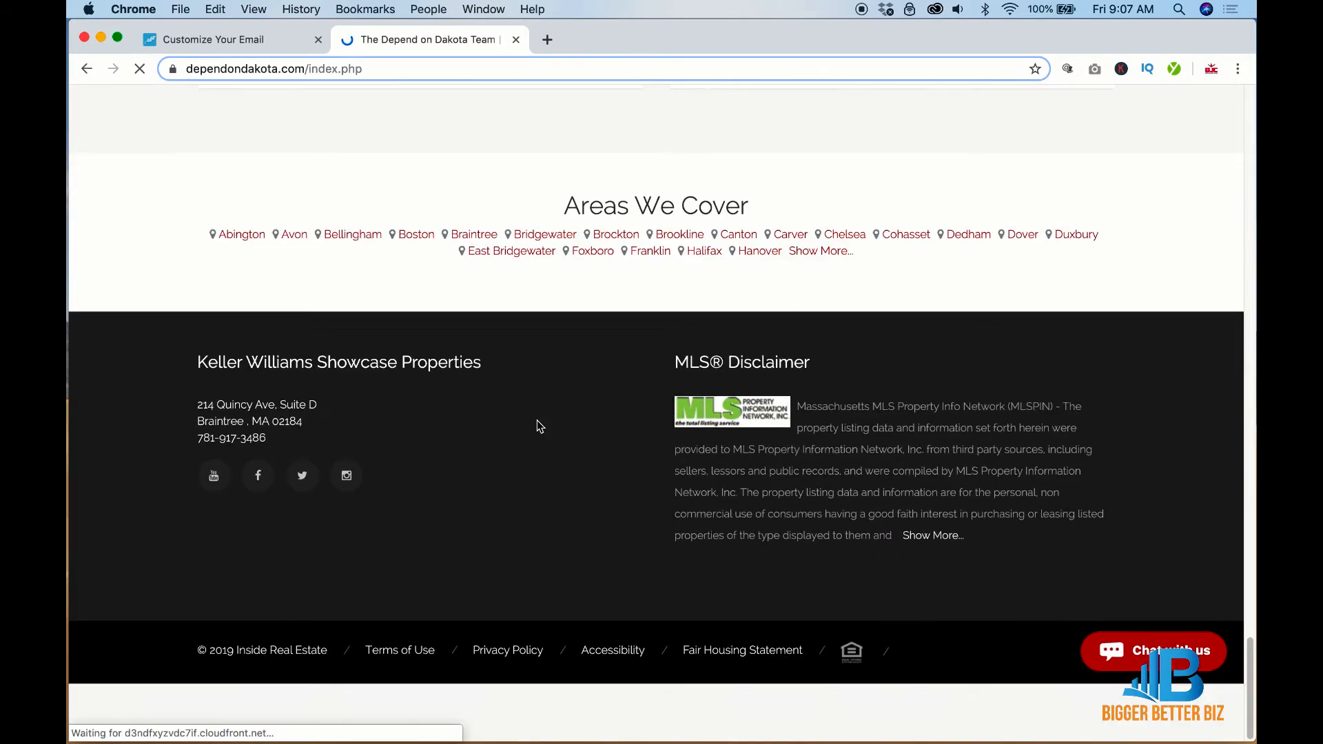
drag(862, 317, 217, 294)
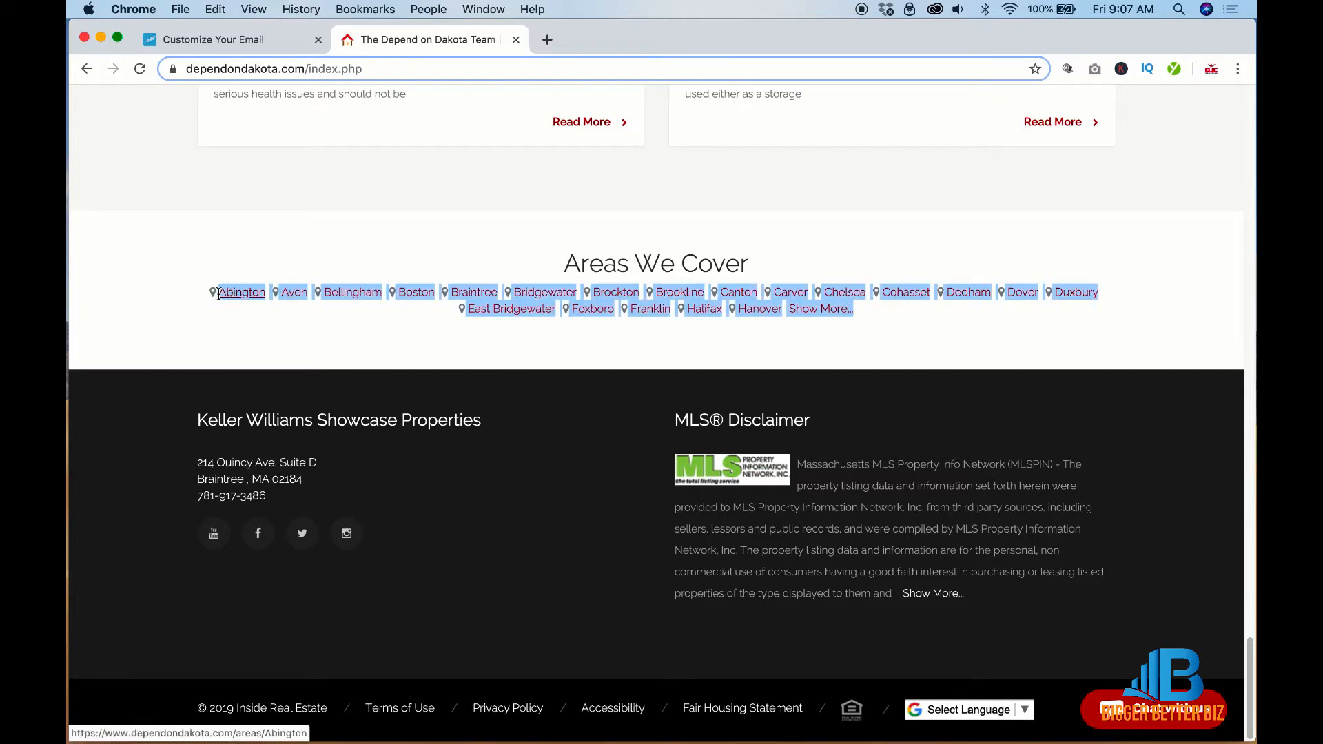
Replace the Areas We Cover placeholder text with the pasted town list
click(252, 40)
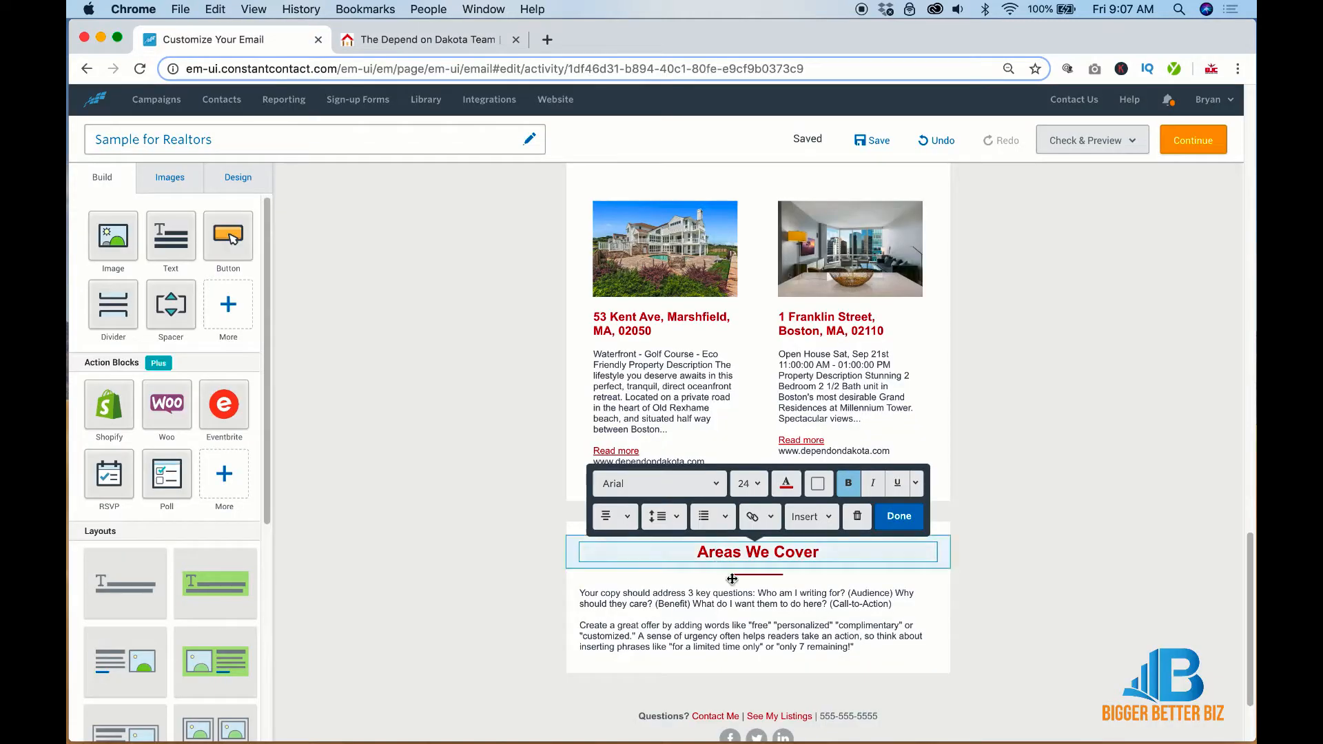
click(748, 618)
key(super+a)
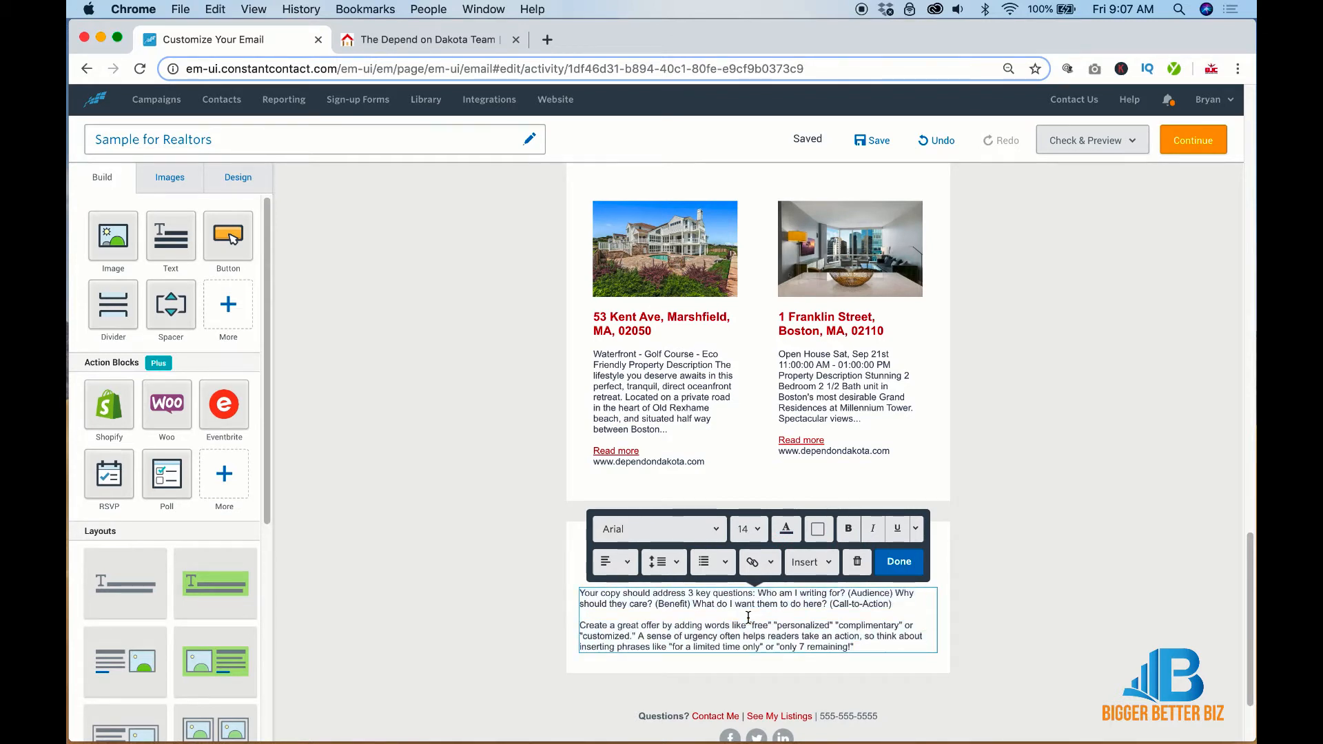
key(super+v)
Remove the bullet from the town list and color the whole list red
key(super+a)
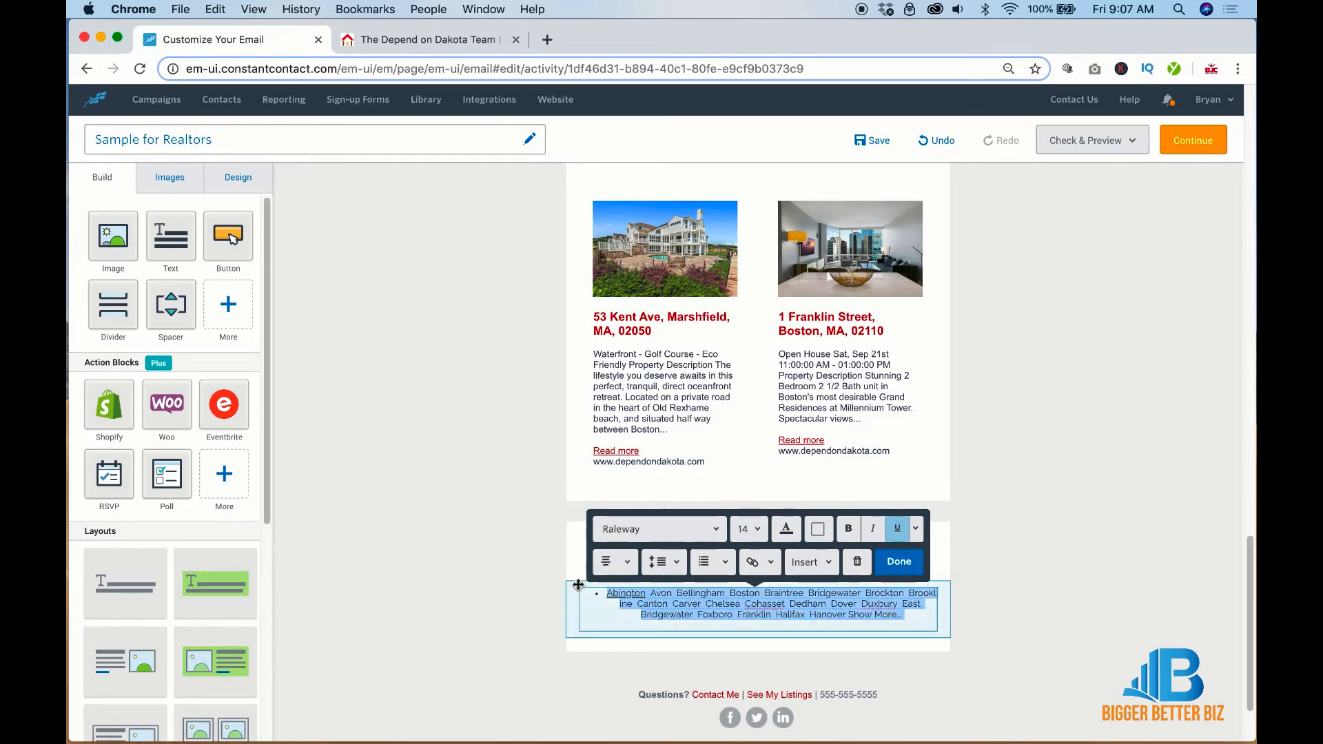
click(607, 593)
key(BackSpace)
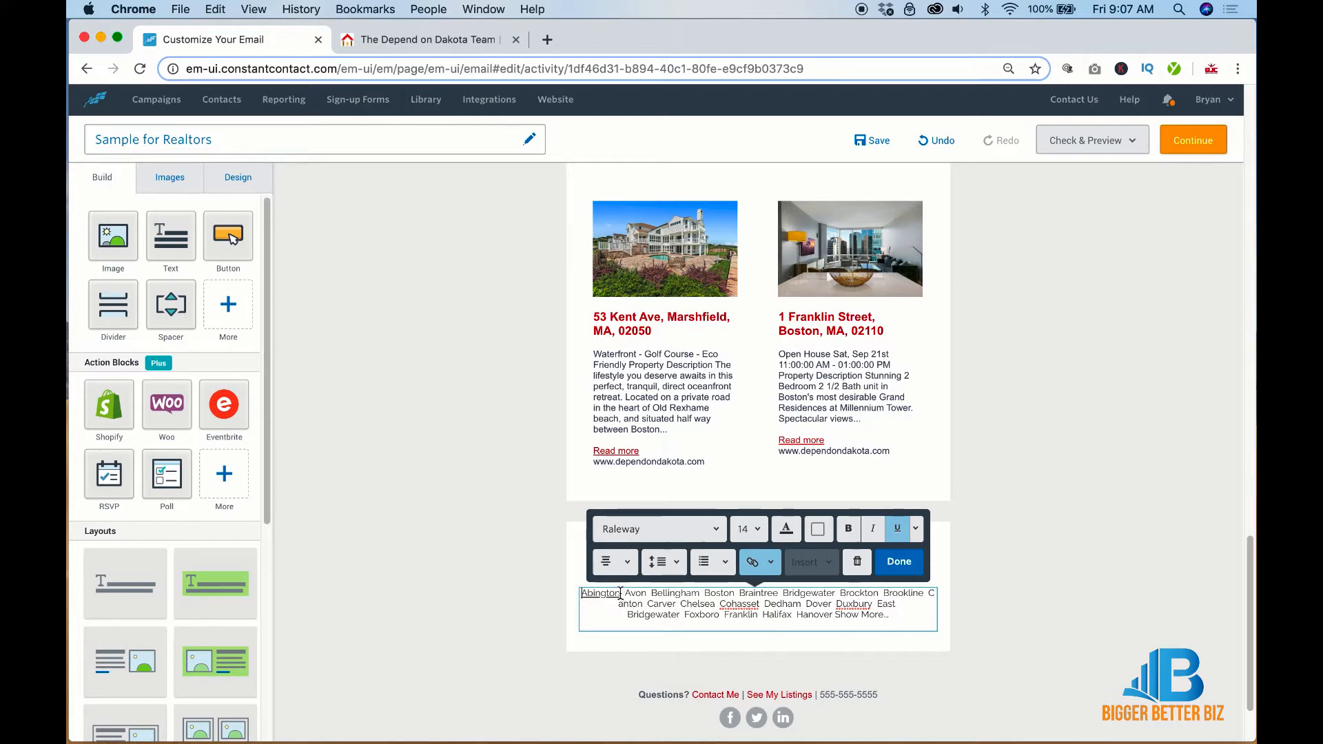
key(super+a)
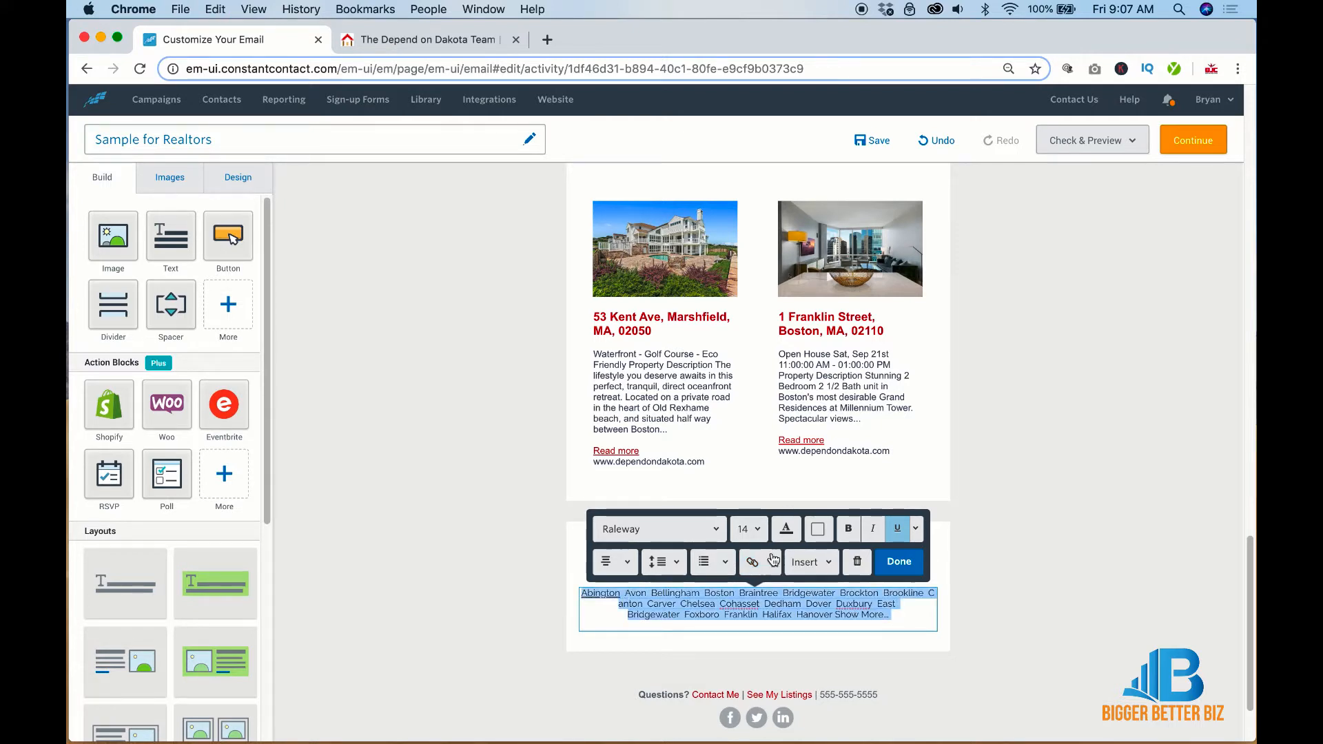
click(793, 529)
click(806, 618)
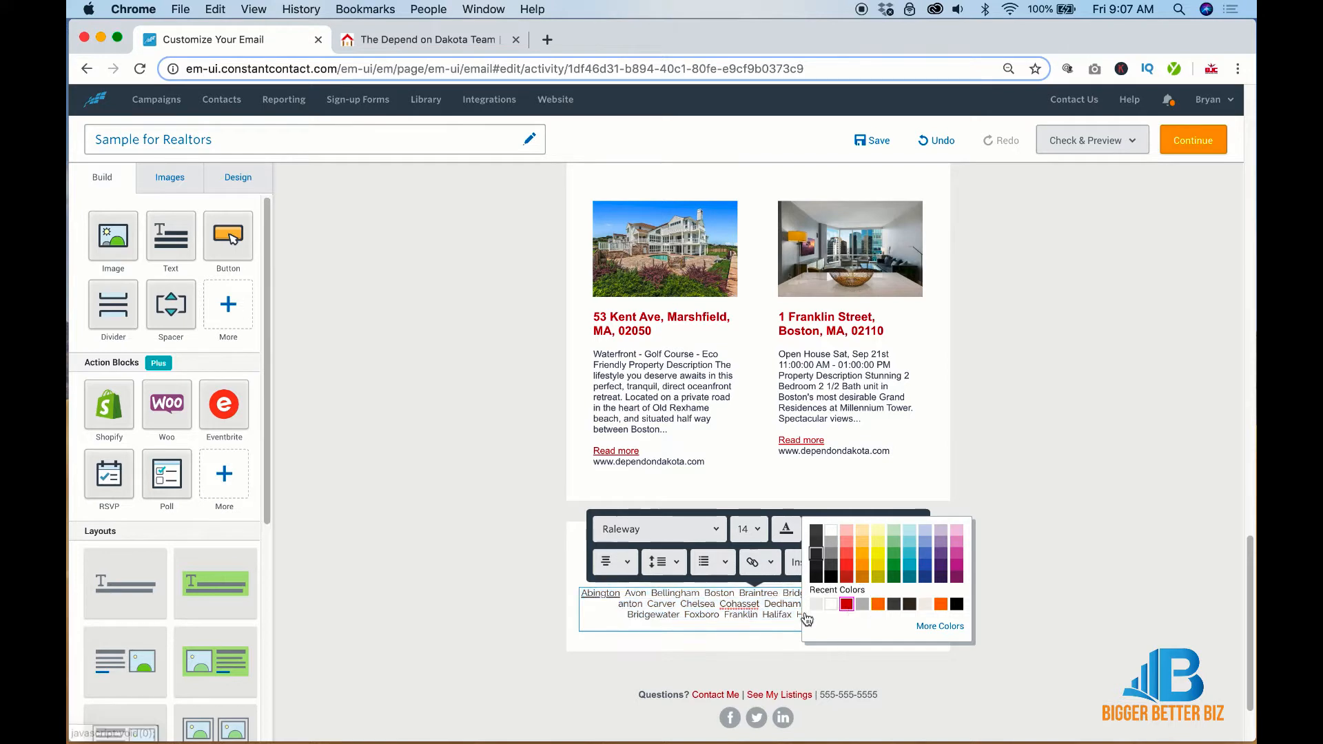
click(624, 593)
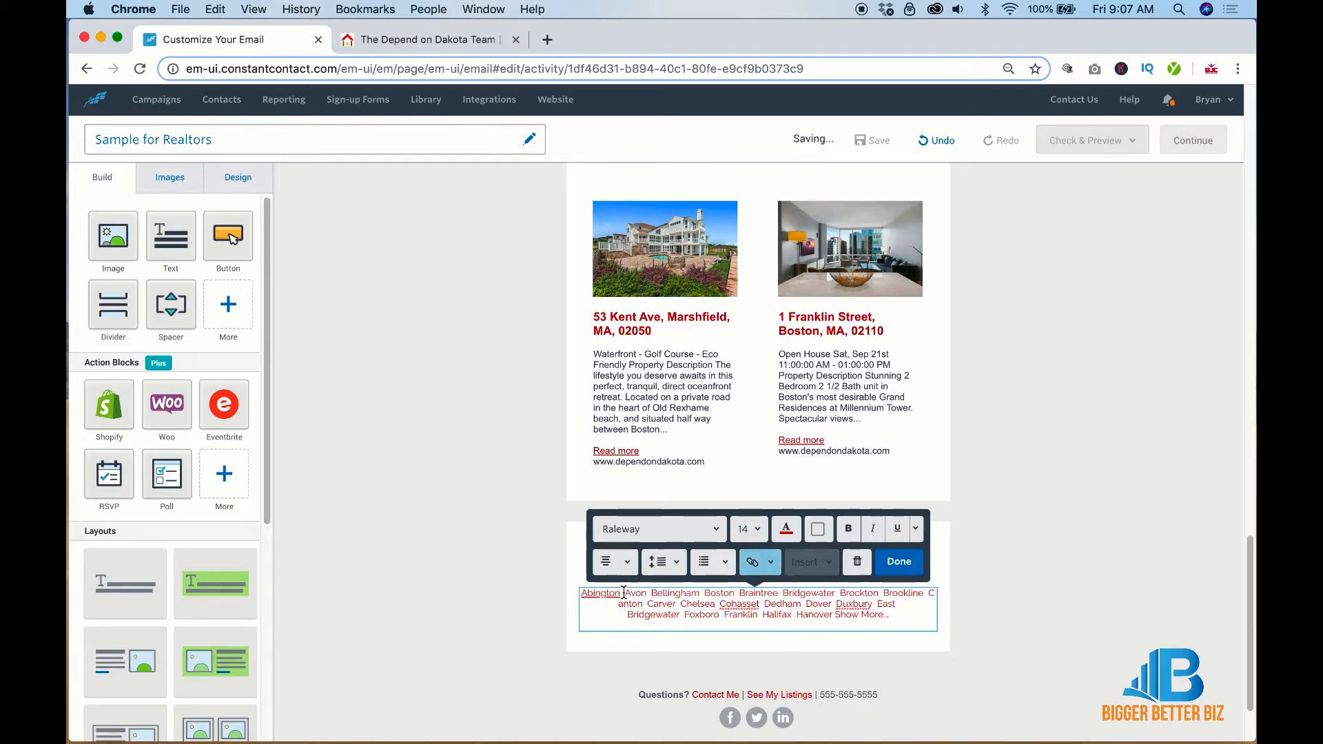
Underline the towns Avon, Bellingham, Boston and Braintree in the list
drag(627, 592, 643, 592)
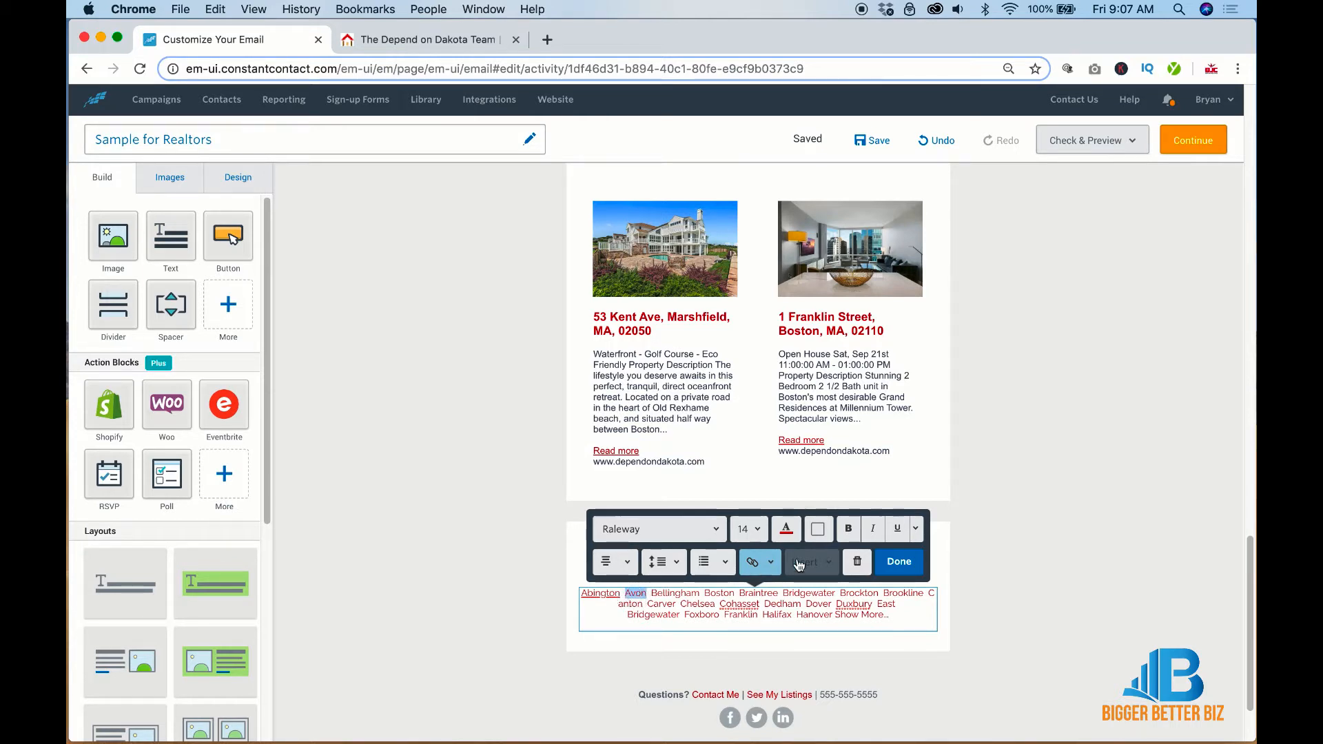
click(897, 528)
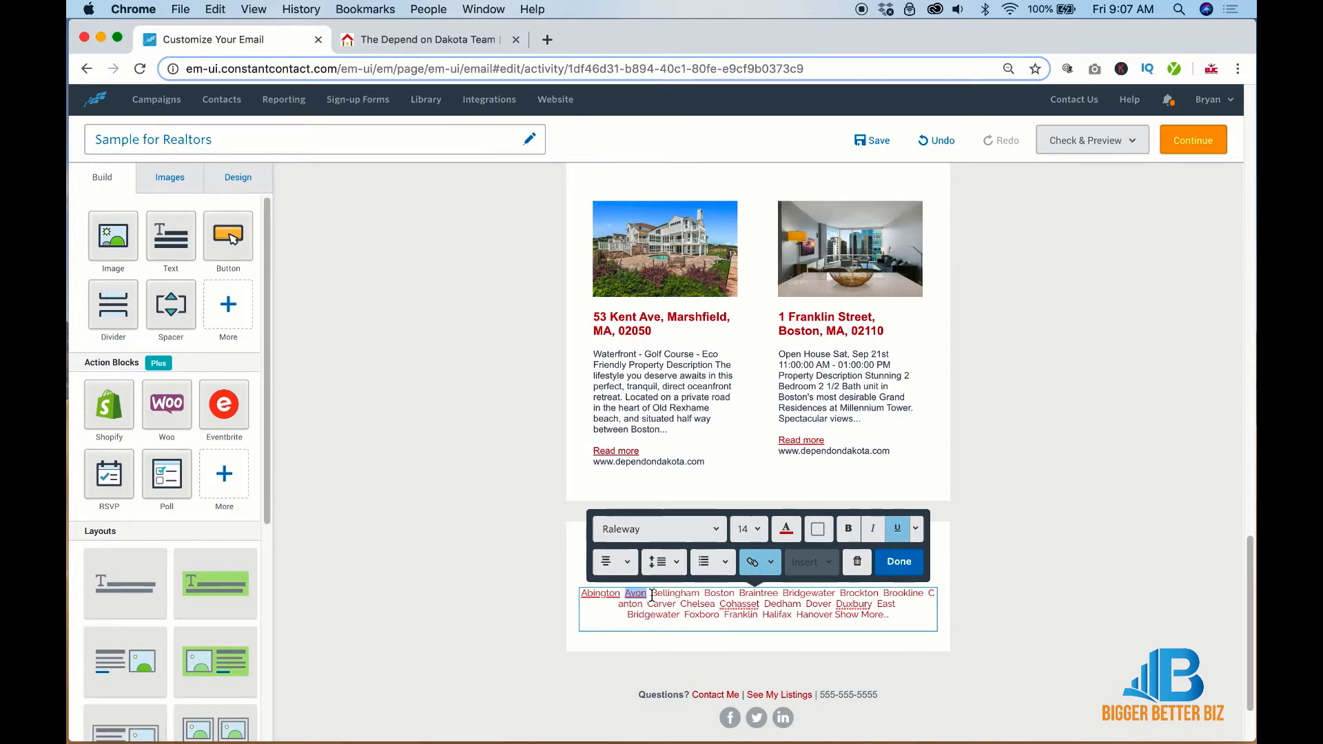
drag(652, 594, 700, 594)
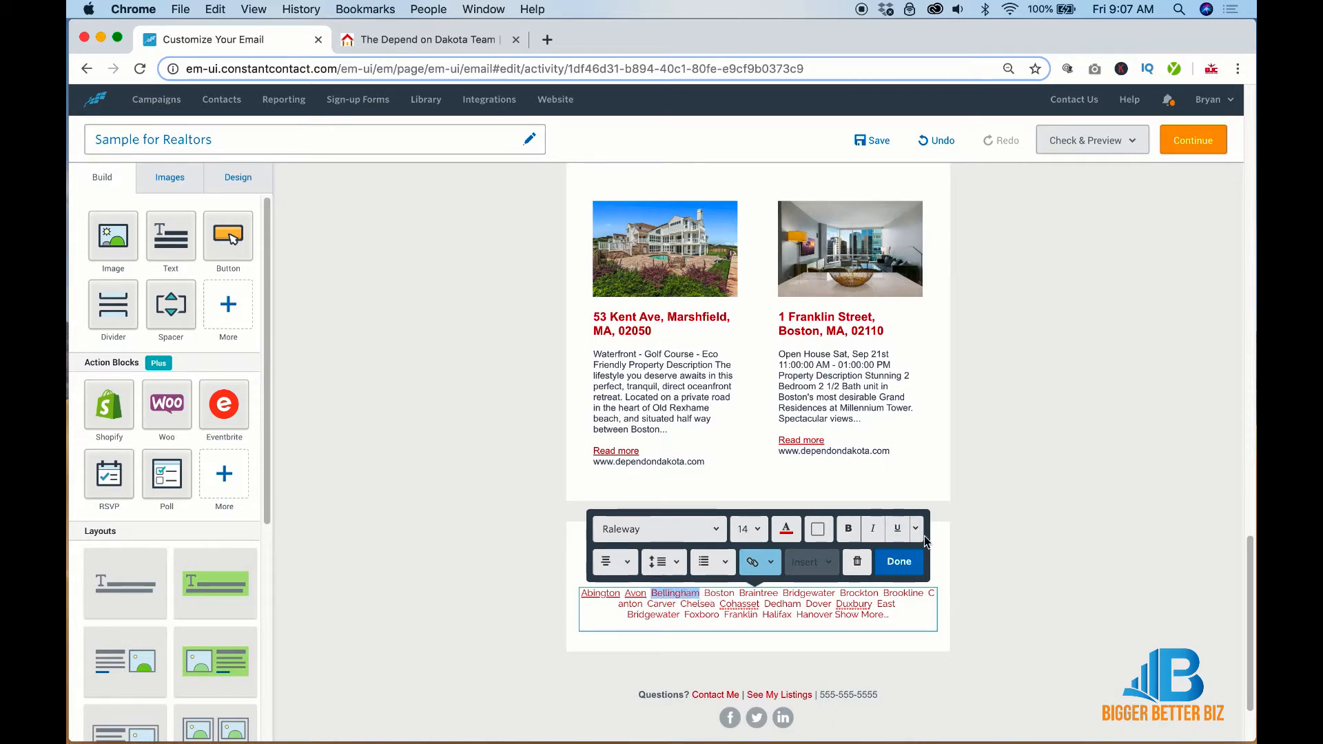
click(897, 529)
double_click(710, 594)
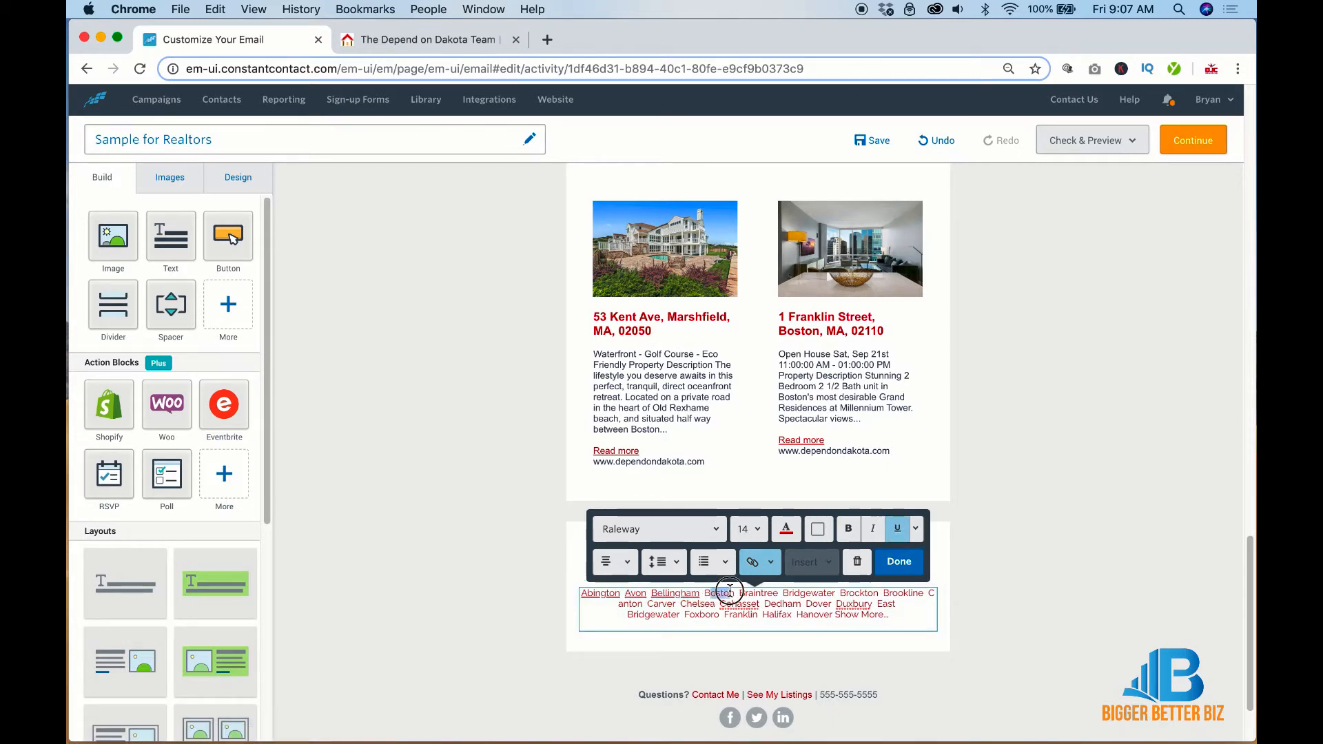
drag(704, 594, 778, 593)
click(895, 527)
click(897, 529)
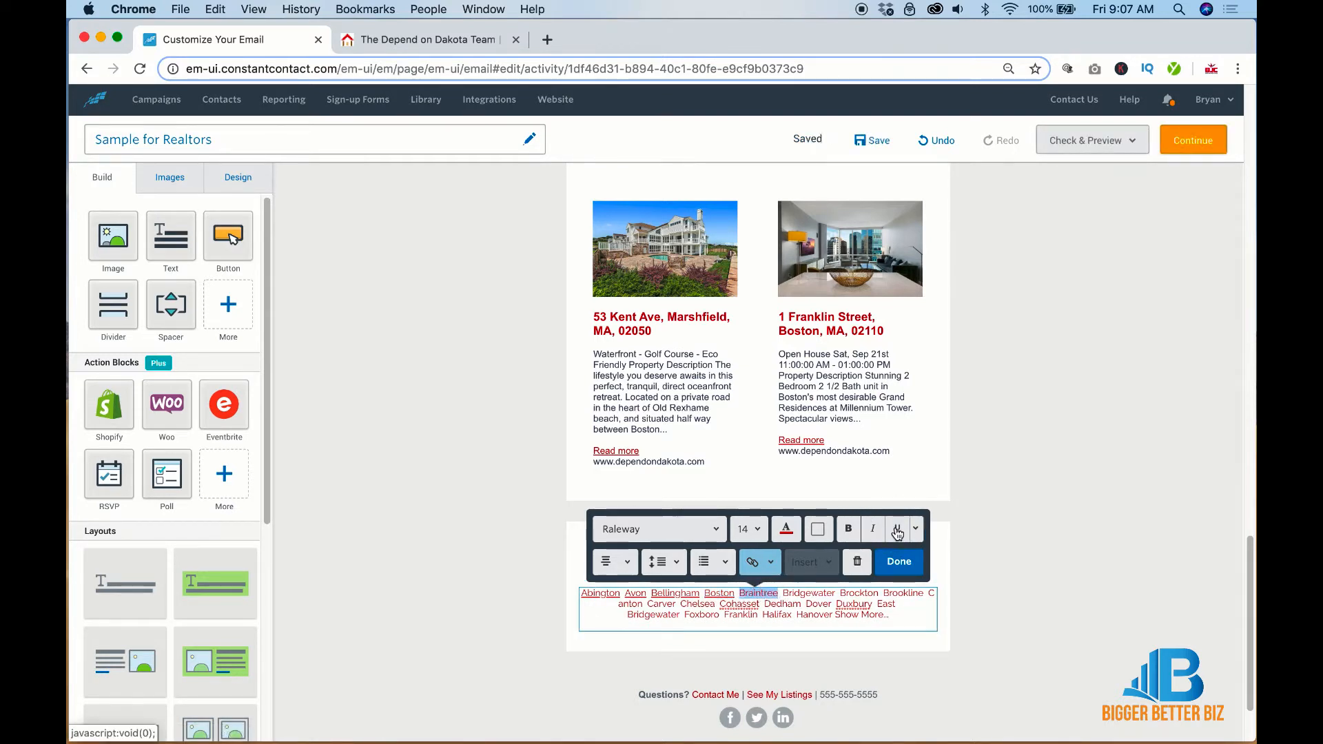
click(1007, 572)
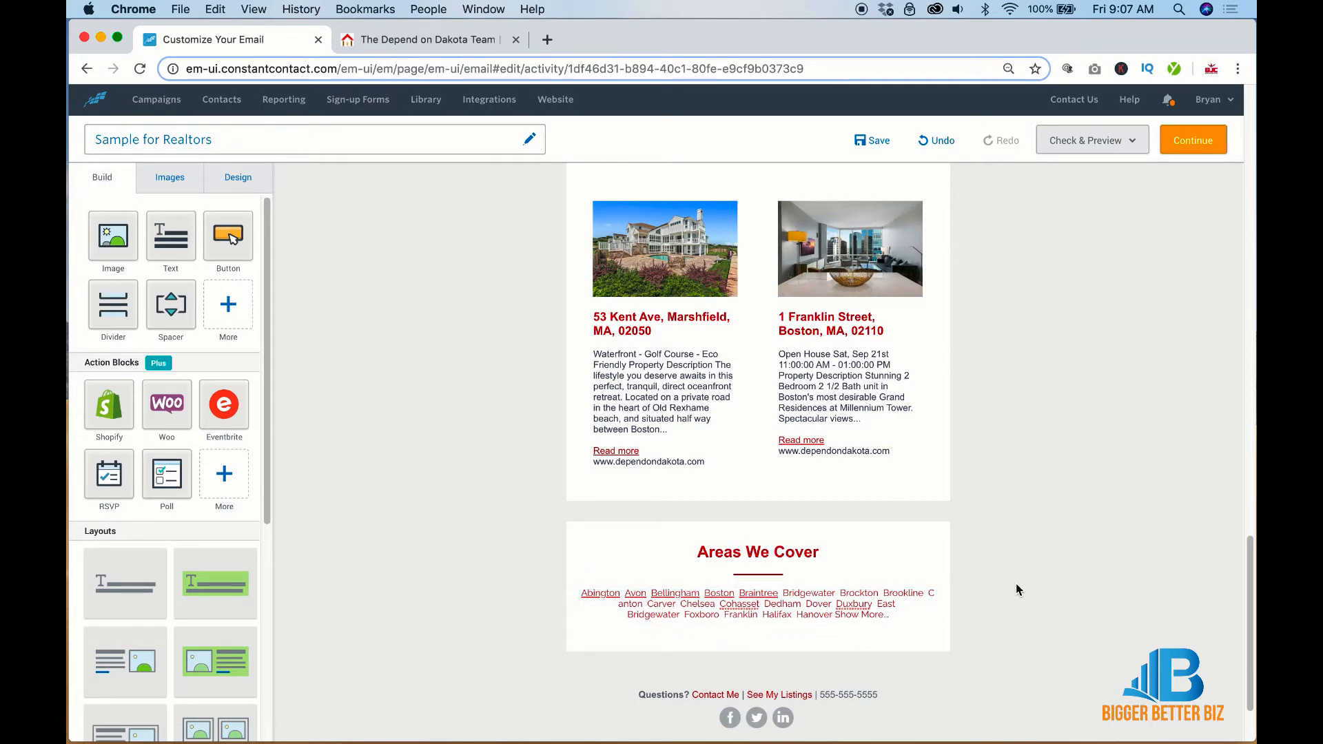
Scroll the newsletter editor back up to the top
scroll(1016, 583, up, 15)
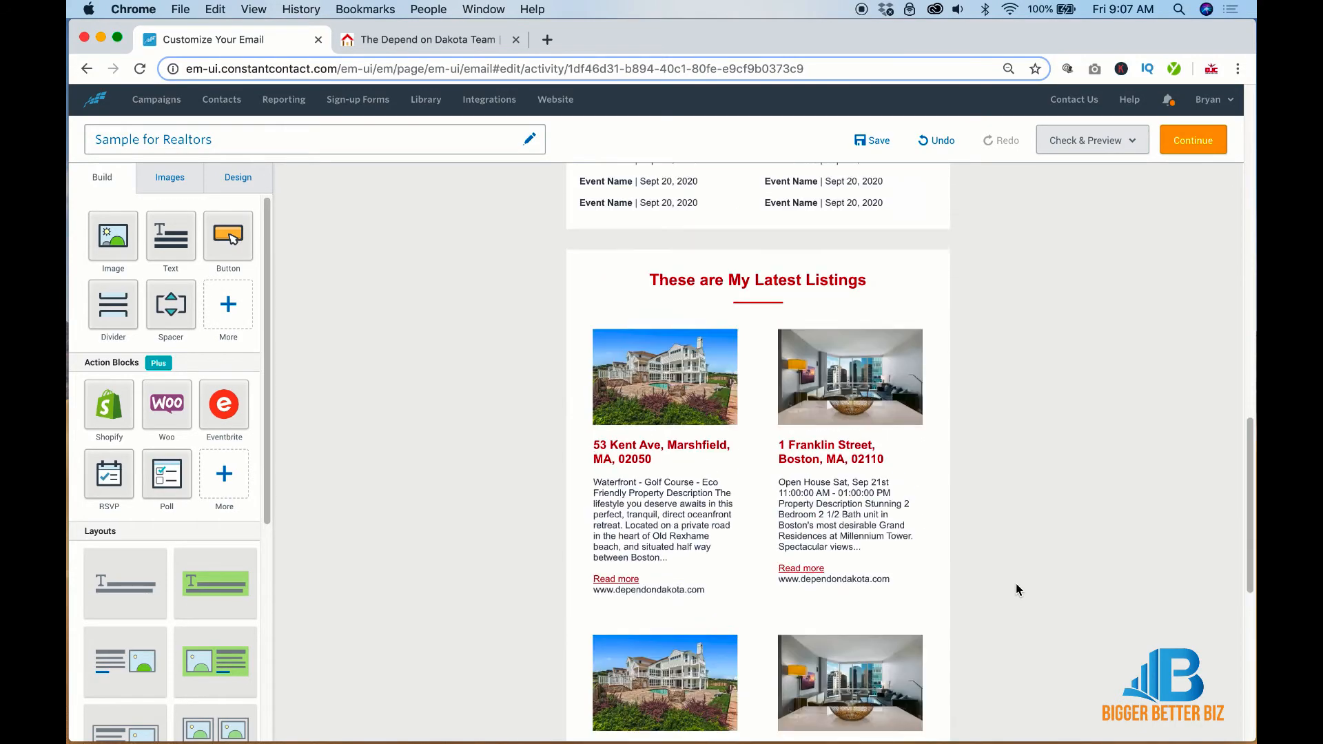
scroll(1016, 583, up, 3)
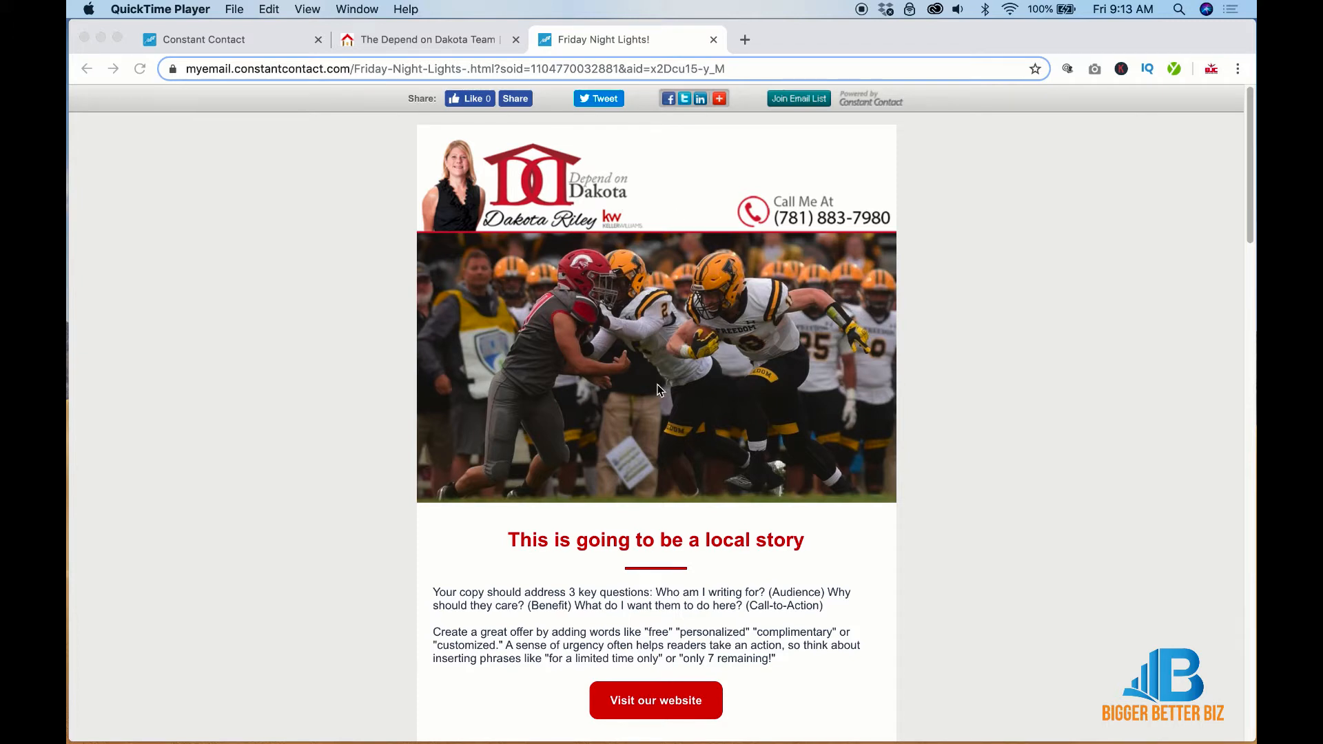
scroll(658, 391, down, 3)
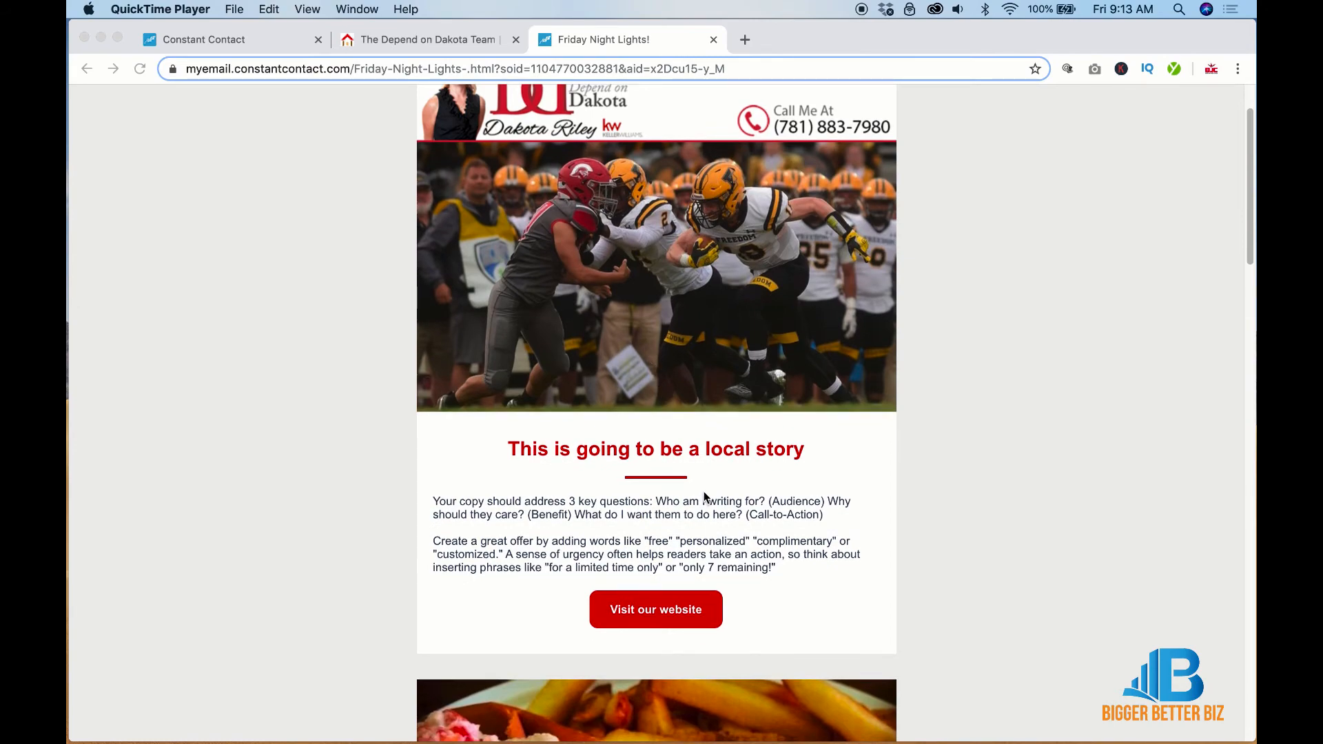
scroll(704, 490, down, 10)
scroll(705, 491, up, 15)
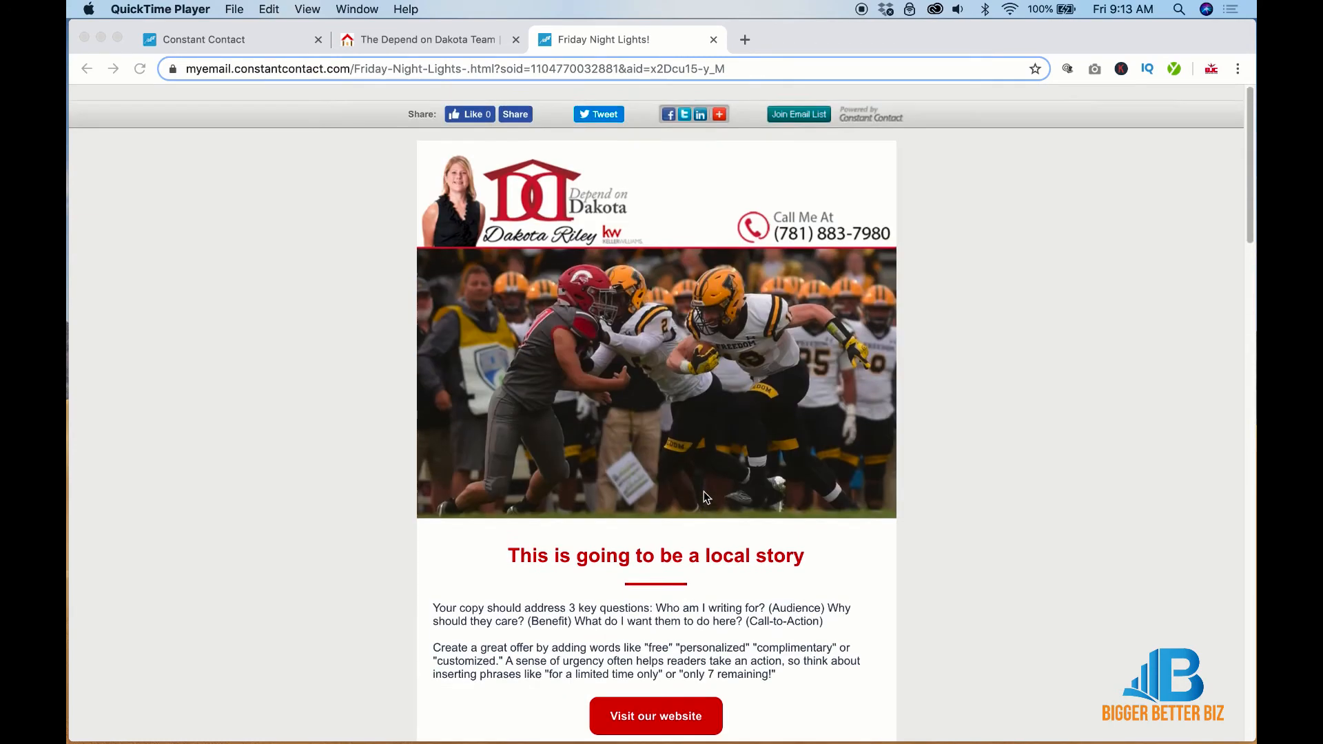
scroll(888, 456, down, 1)
scroll(888, 460, down, 10)
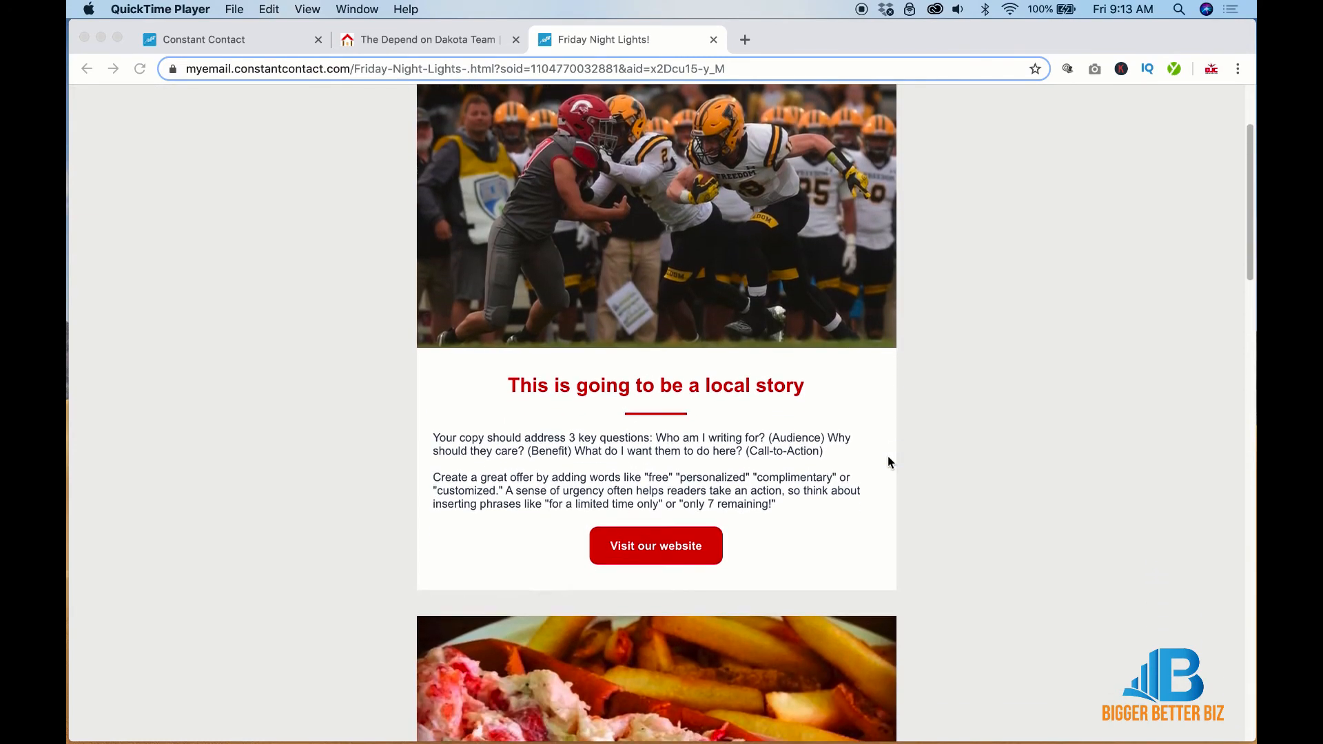
scroll(888, 457, down, 13)
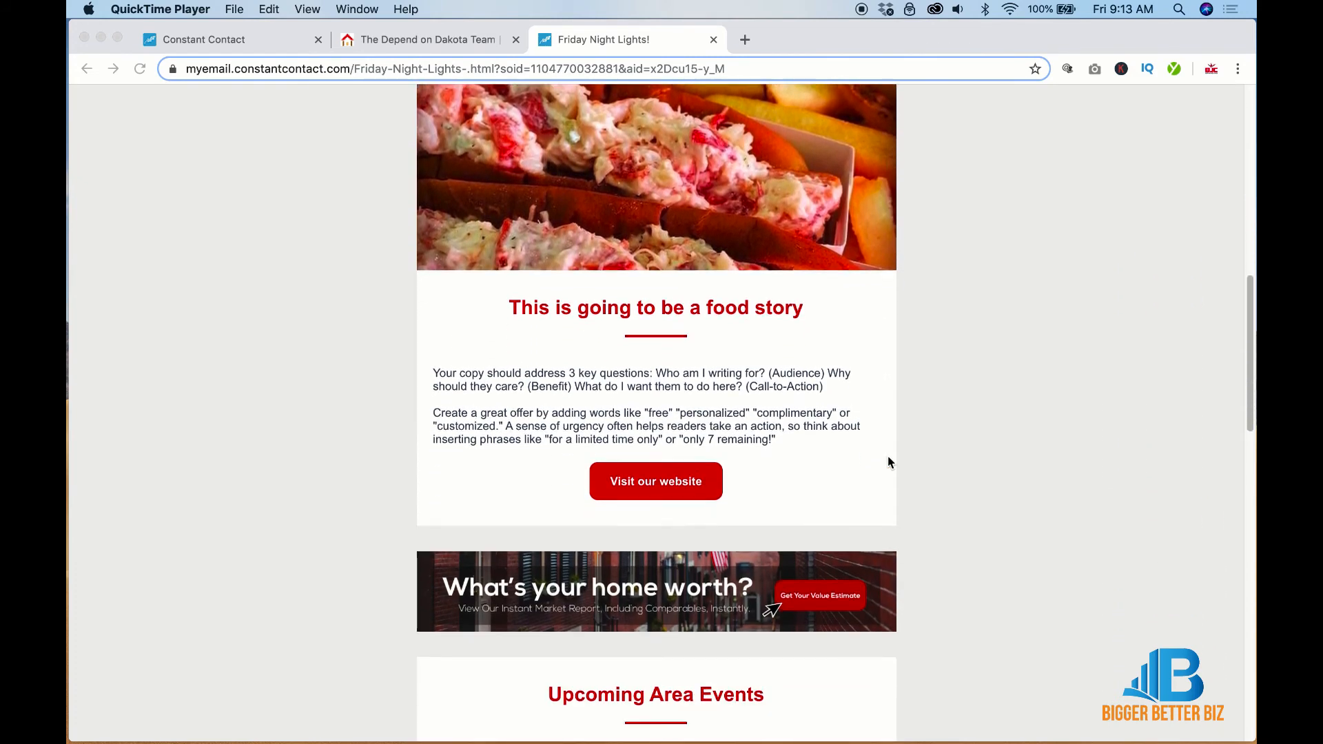
scroll(888, 462, down, 14)
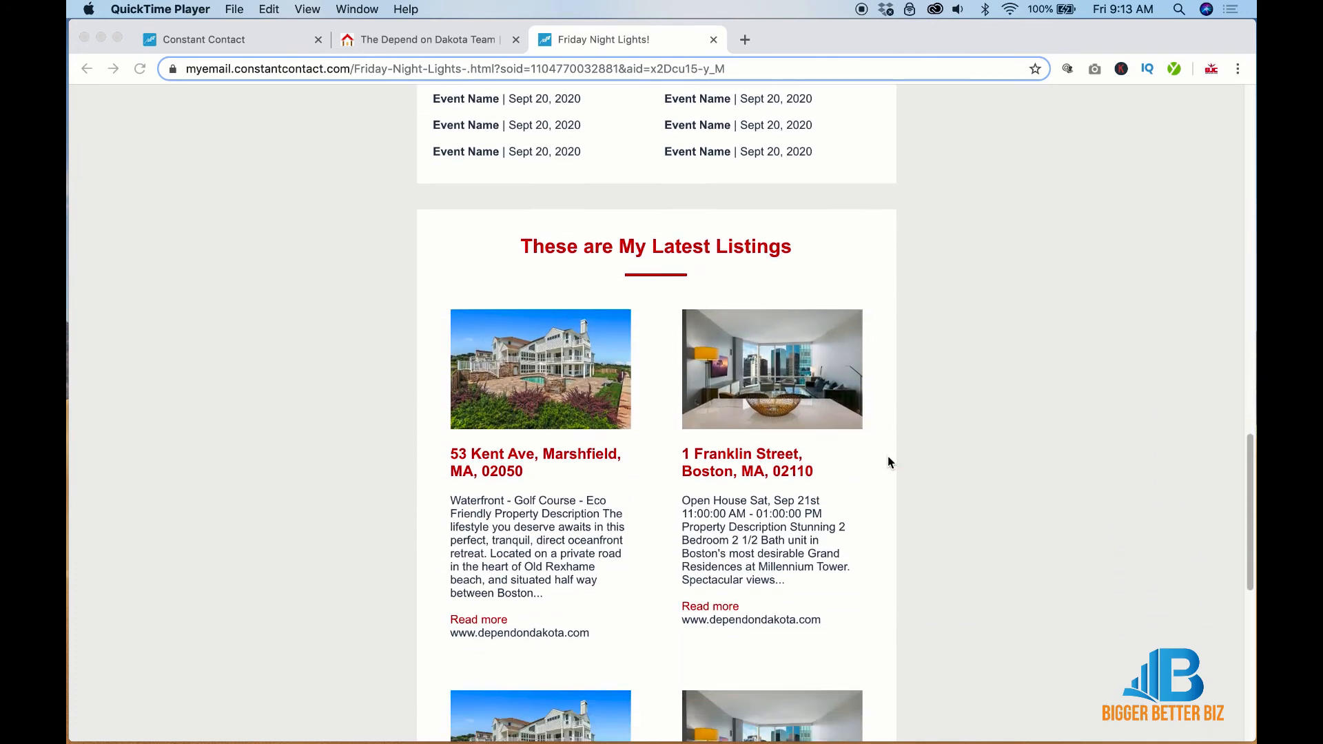
scroll(888, 458, down, 1)
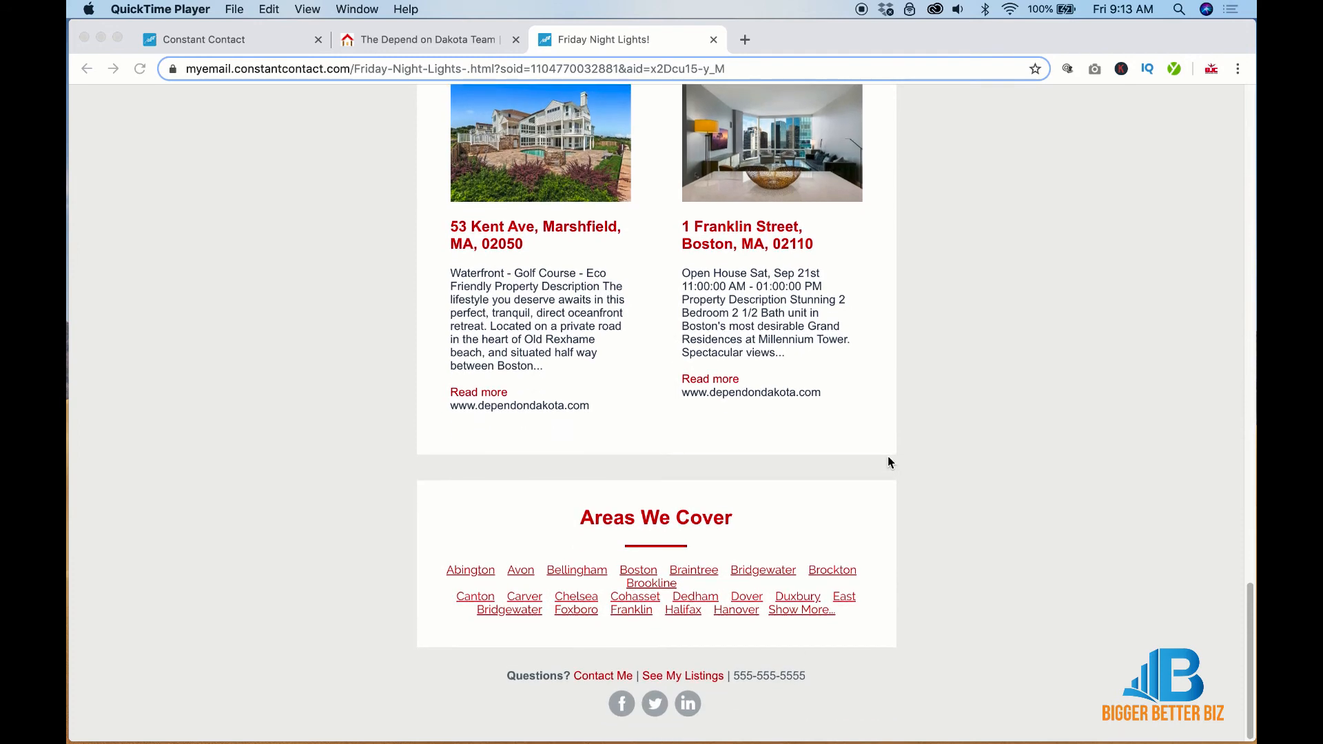
scroll(888, 458, up, 20)
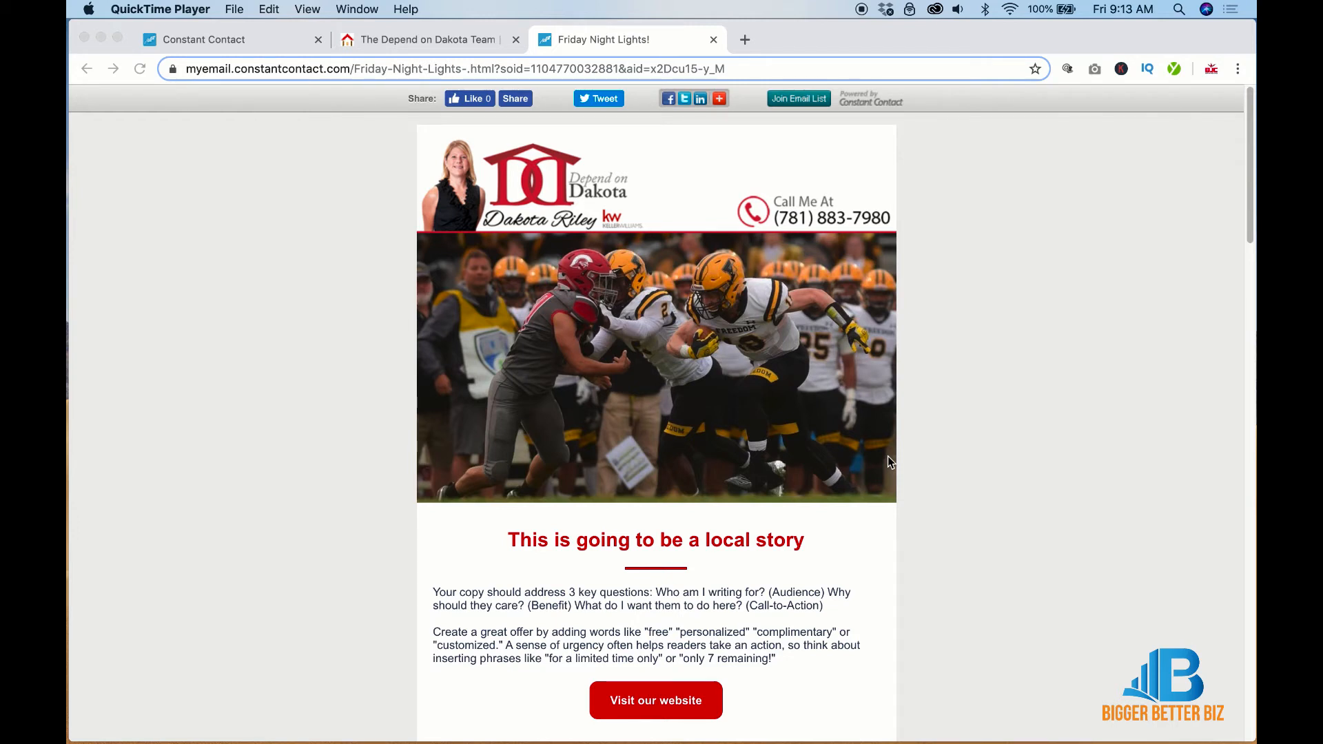
scroll(890, 452, down, 3)
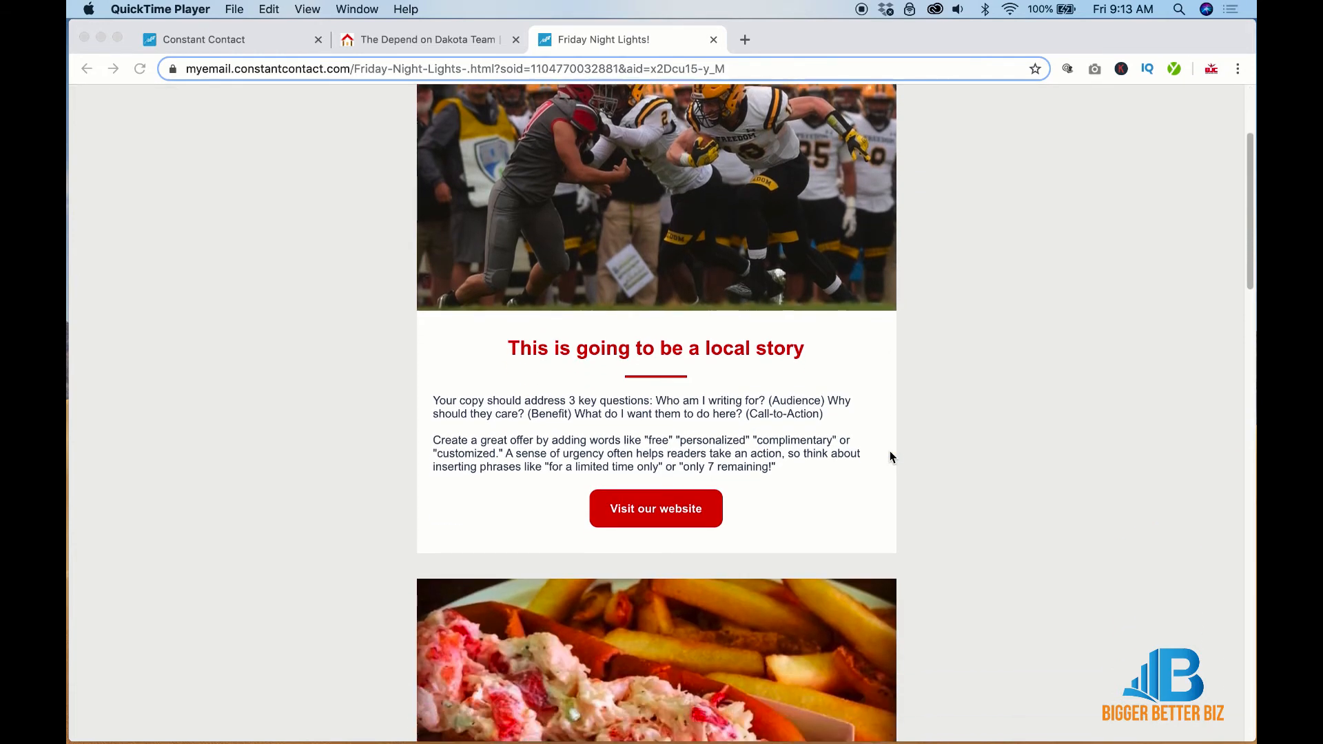
scroll(890, 456, down, 6)
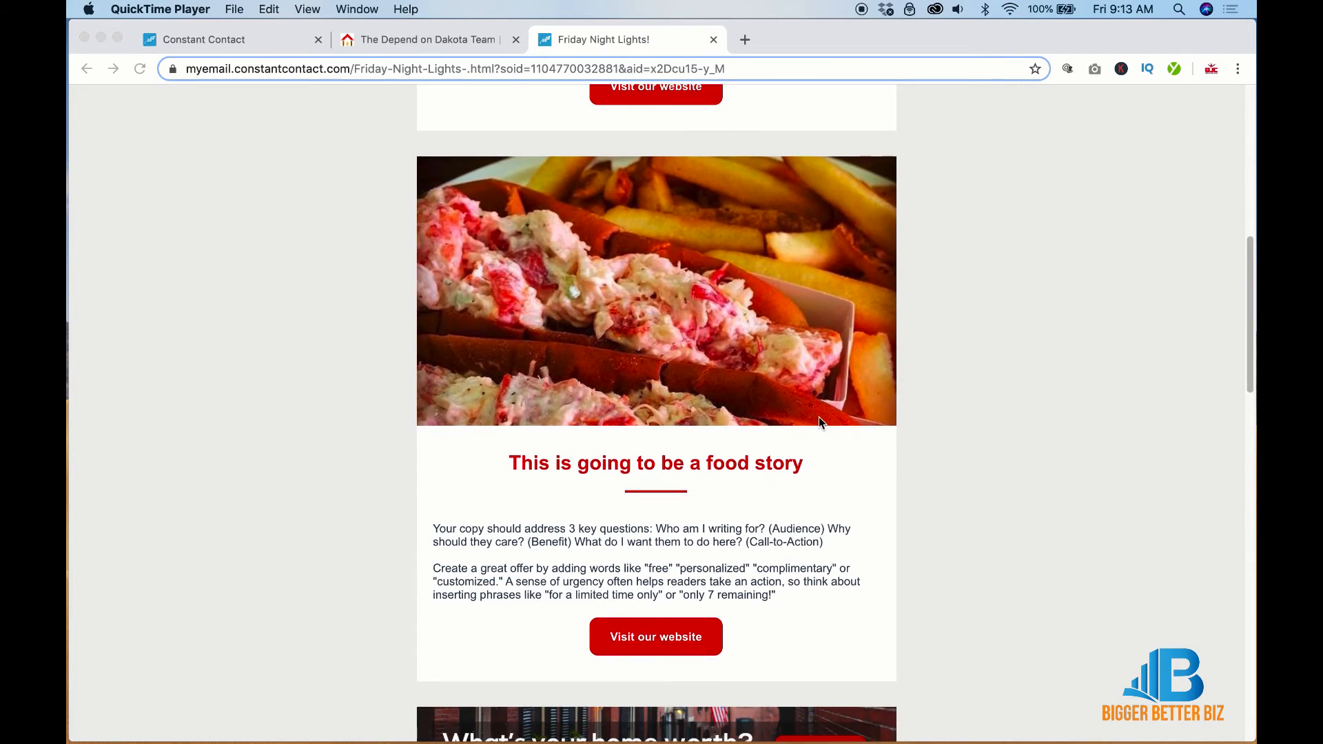
scroll(814, 417, down, 5)
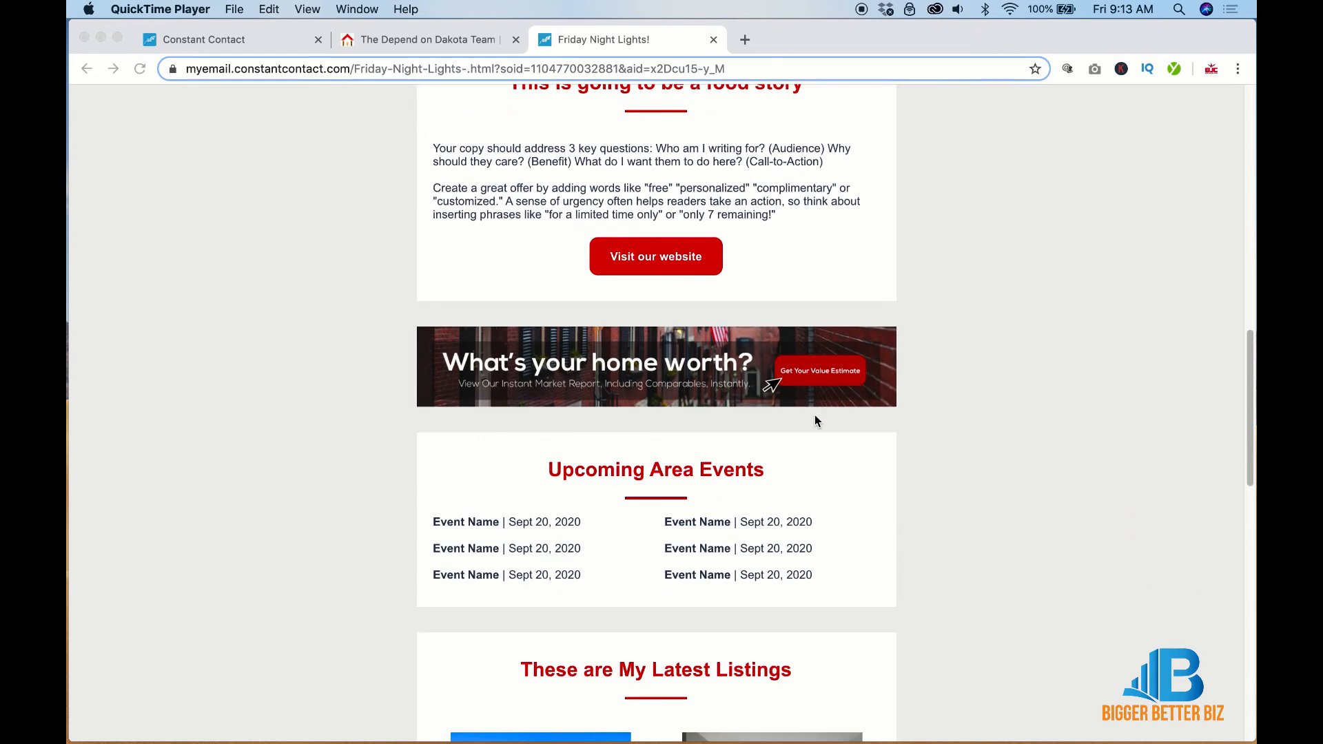
scroll(989, 437, down, 3)
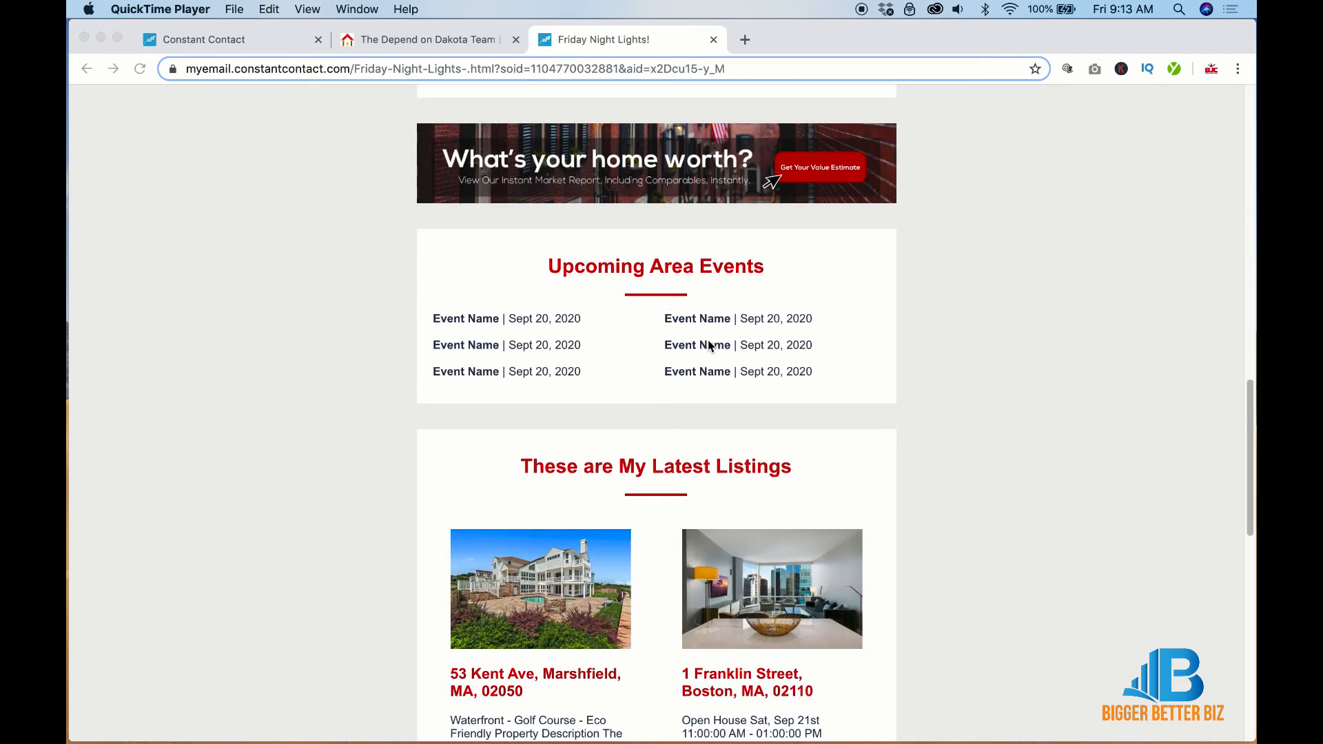
scroll(710, 345, down, 5)
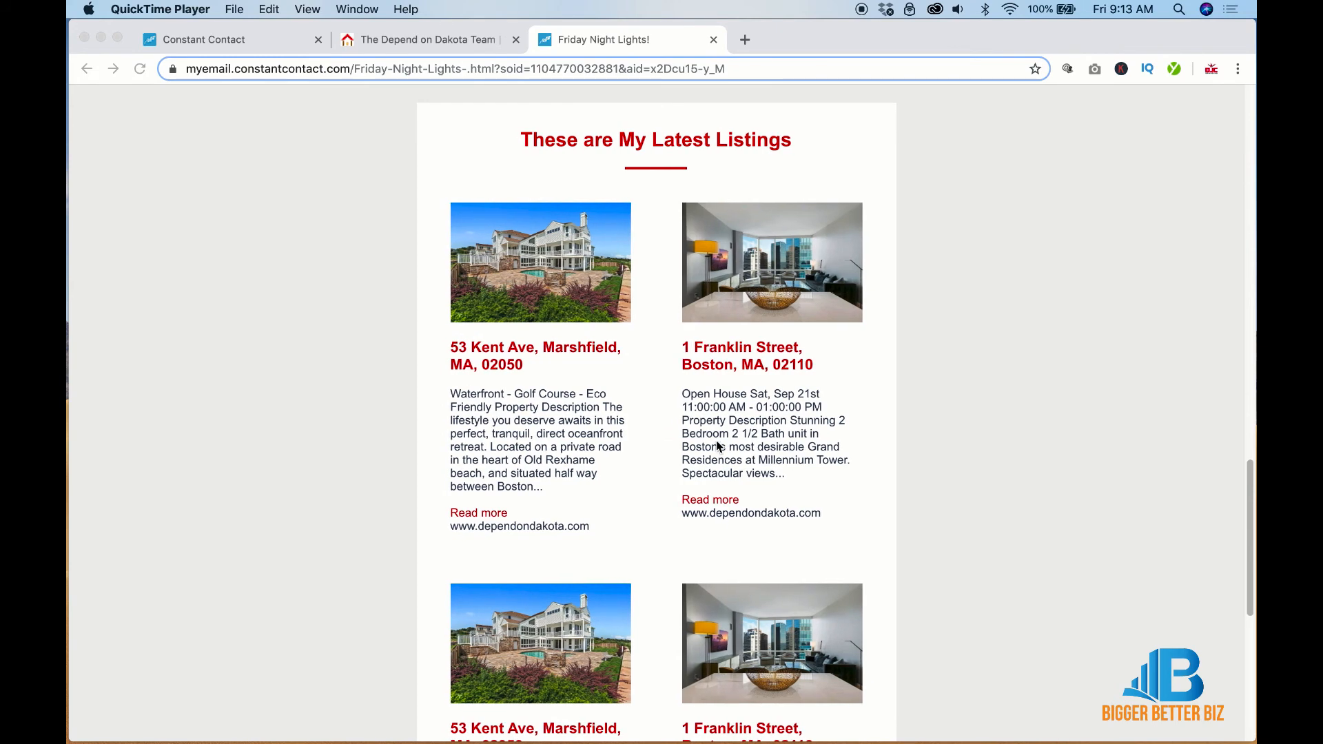
scroll(716, 413, down, 4)
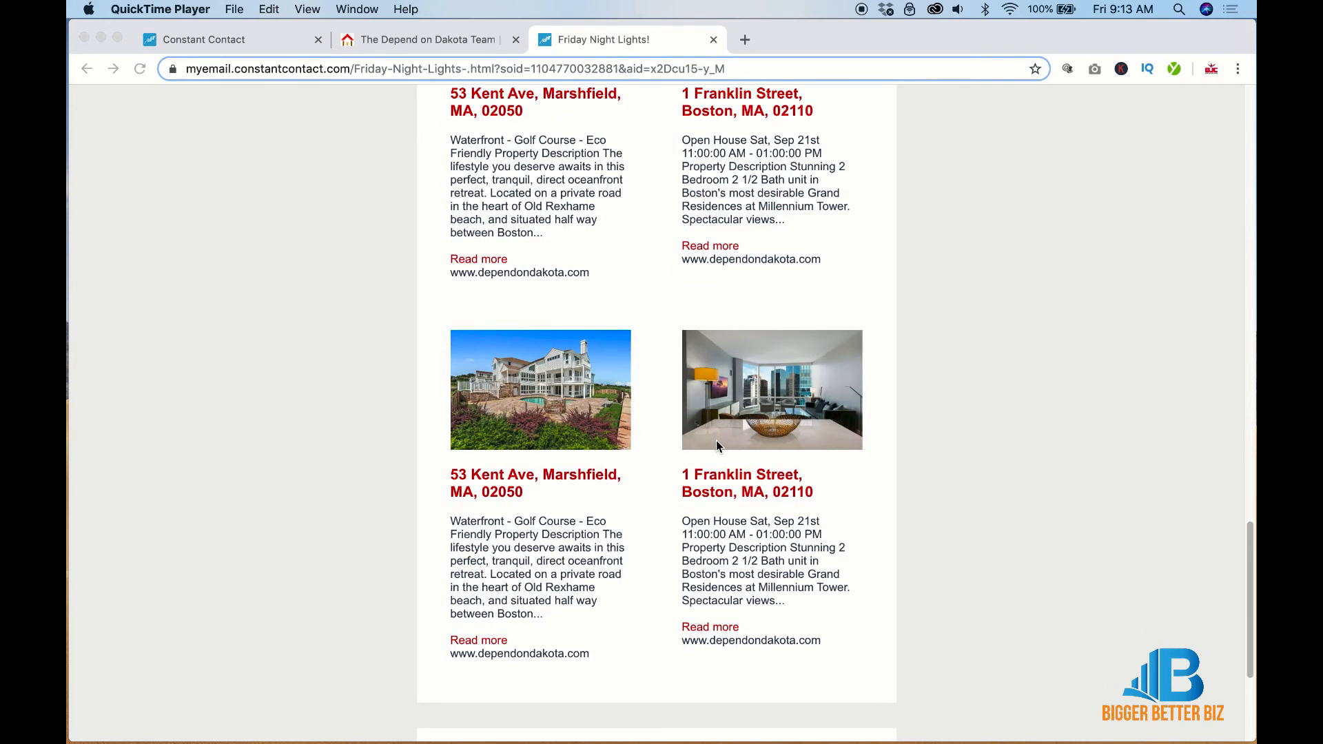
scroll(717, 446, down, 4)
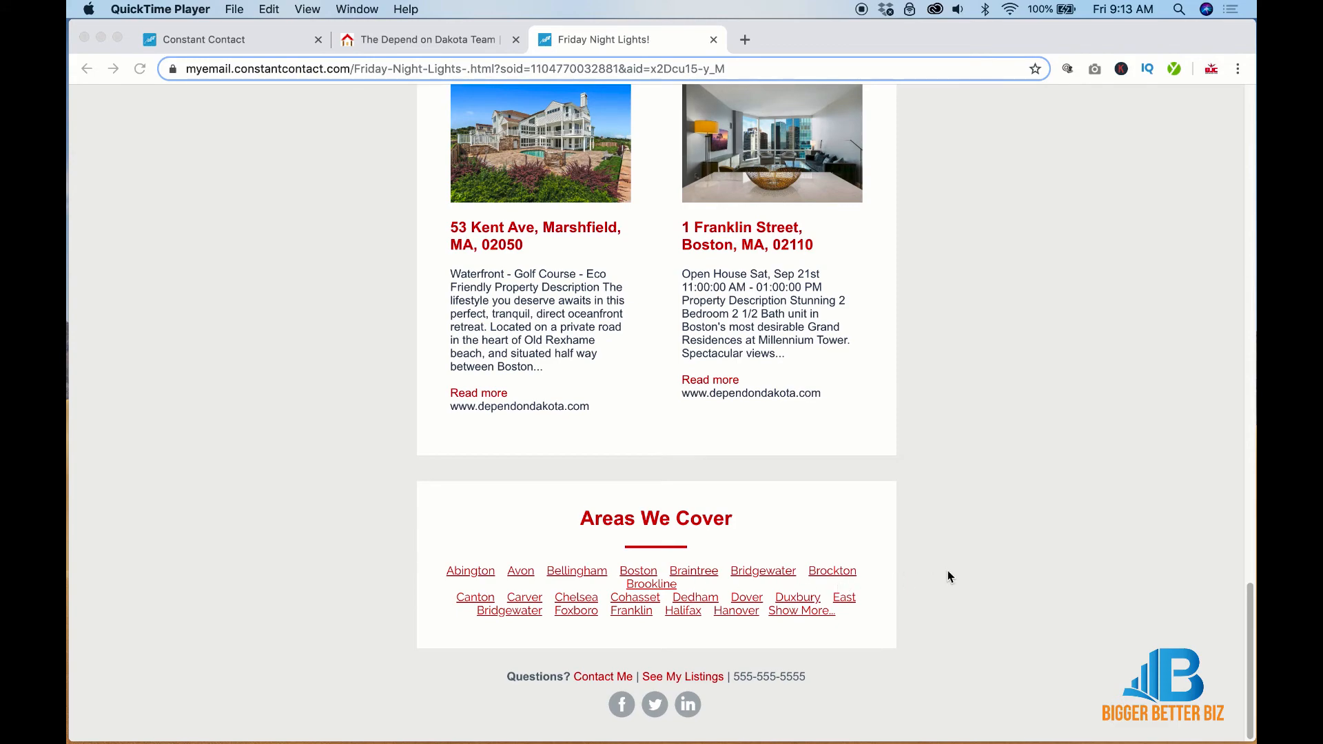
scroll(948, 577, up, 15)
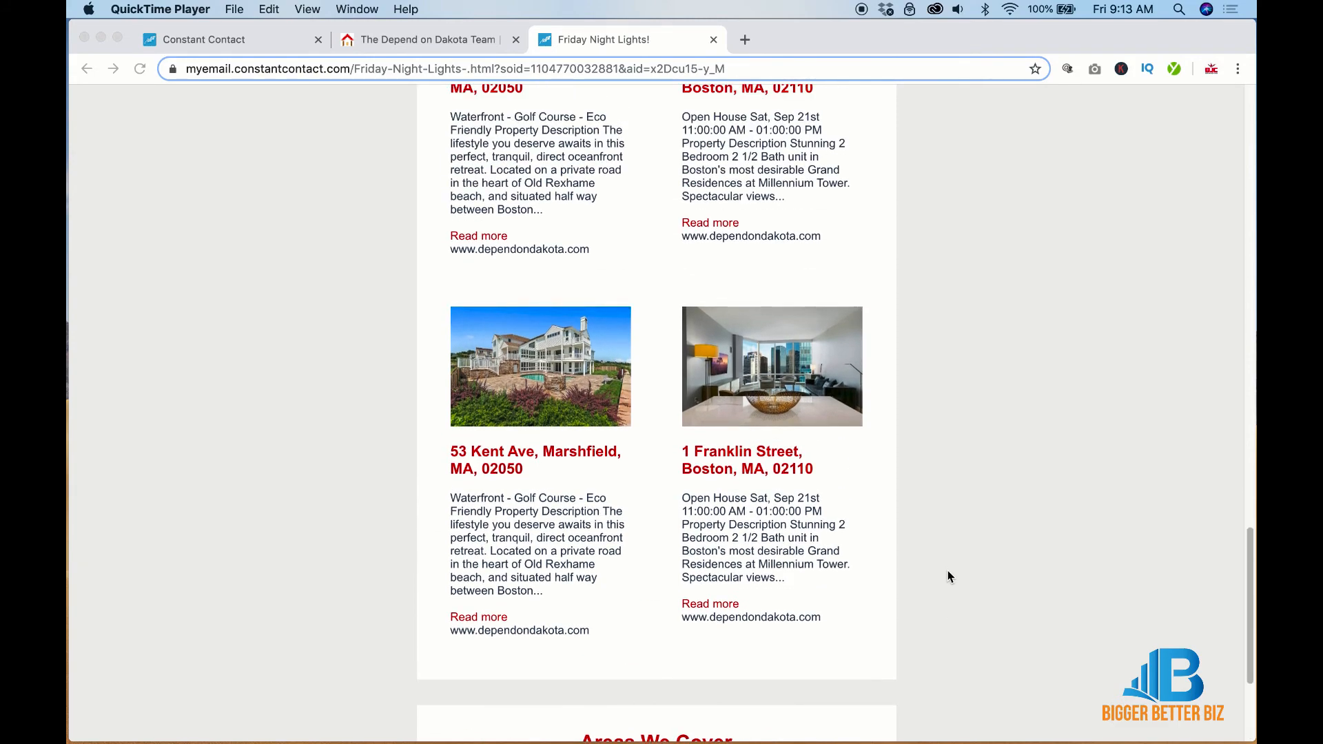
scroll(948, 577, up, 5)
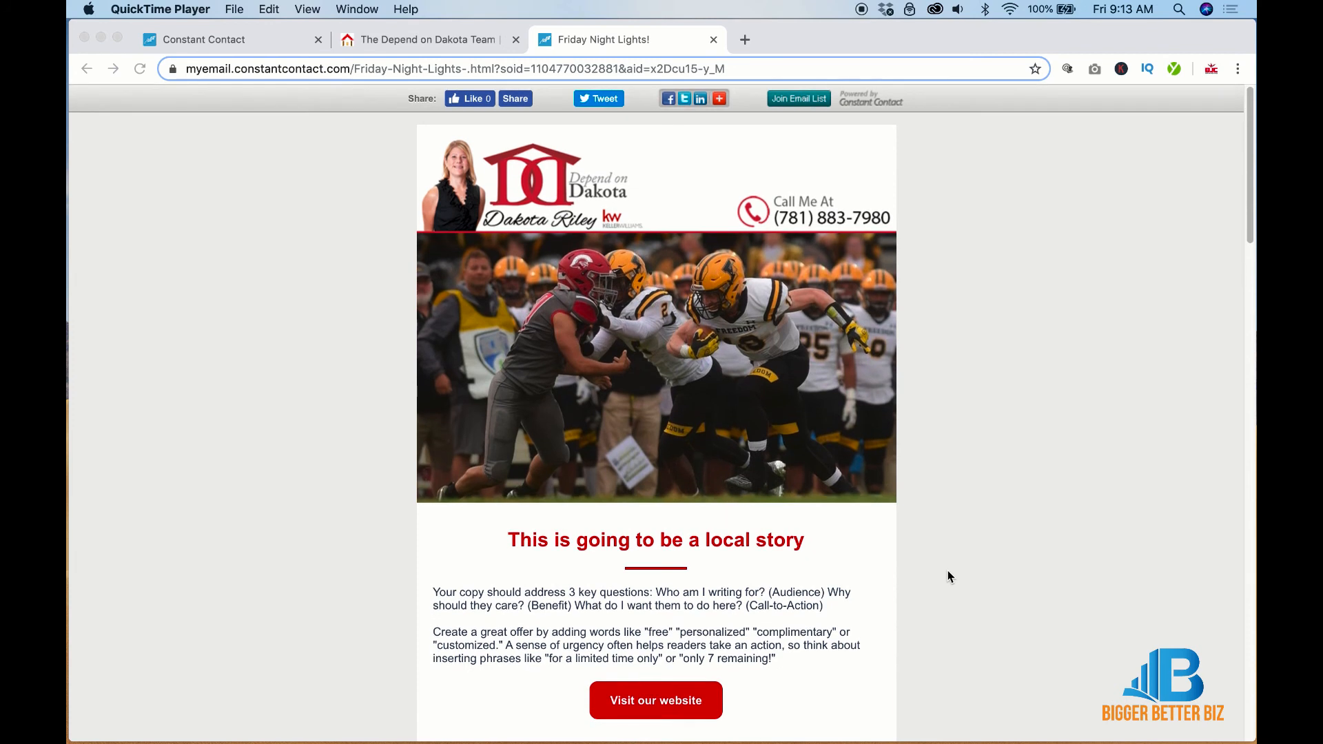